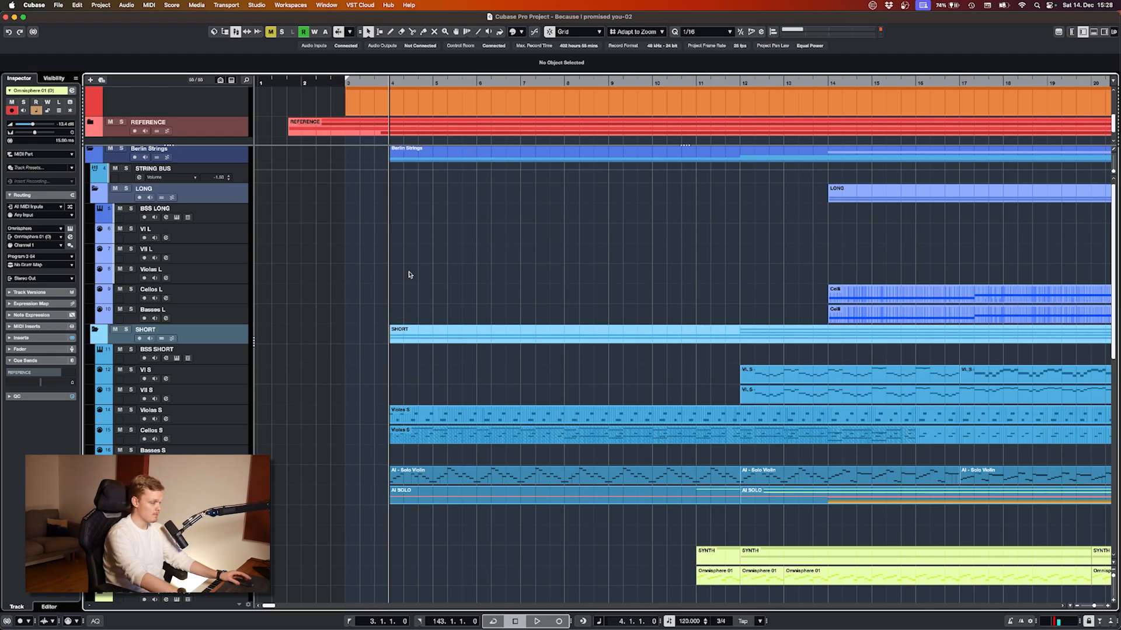
key("h")
key("h")
key("h")
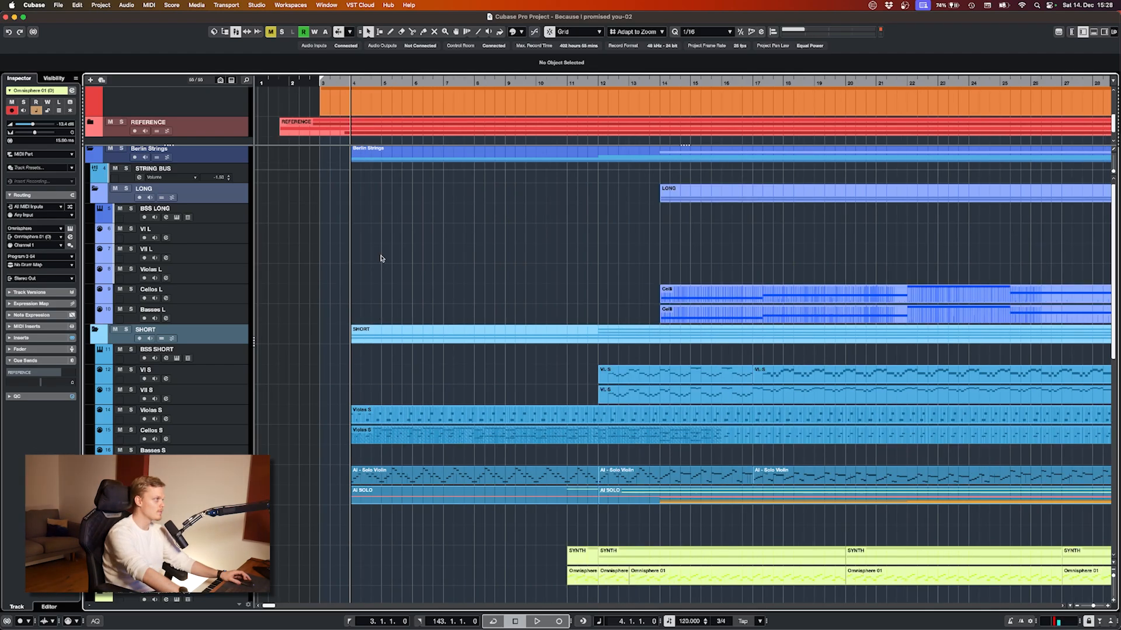
key("h")
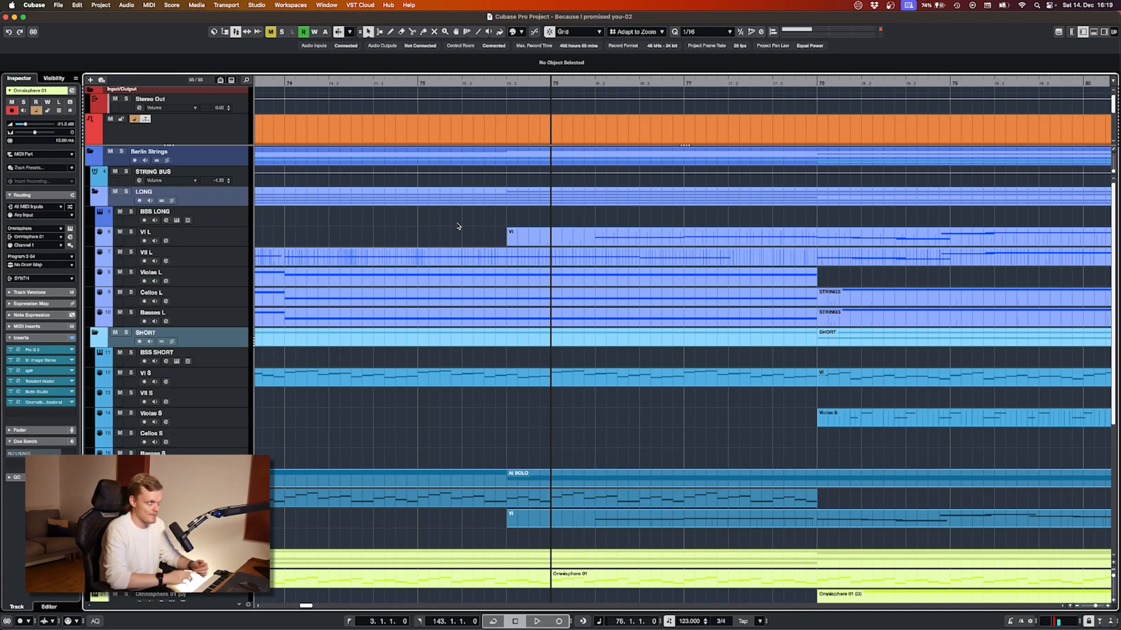
- Place the project cursor on the second beat of bar 76 and look over the string, solo and synth parts around it
key("g")
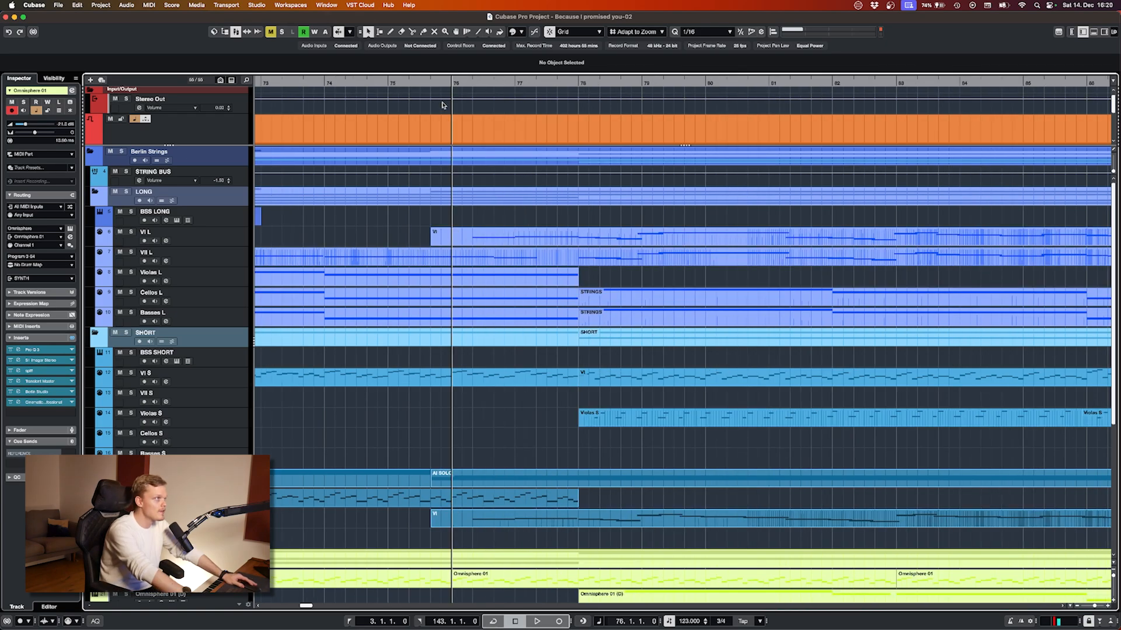
left_click(474, 83)
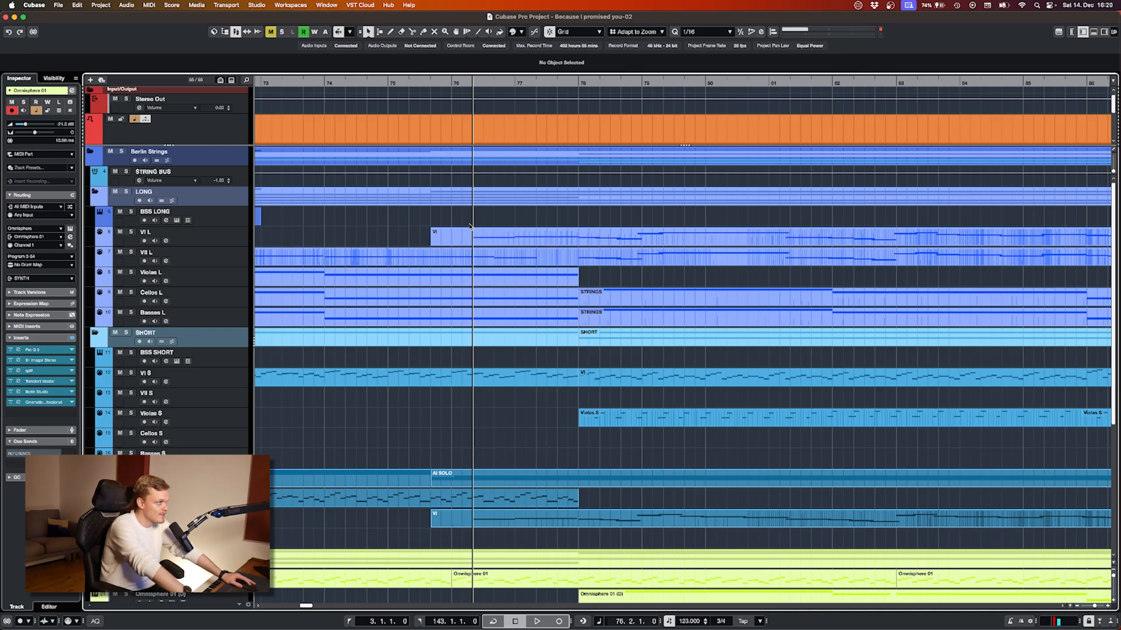
key("g")
scroll(470, 227, "down", 5)
scroll(464, 228, "up", 5)
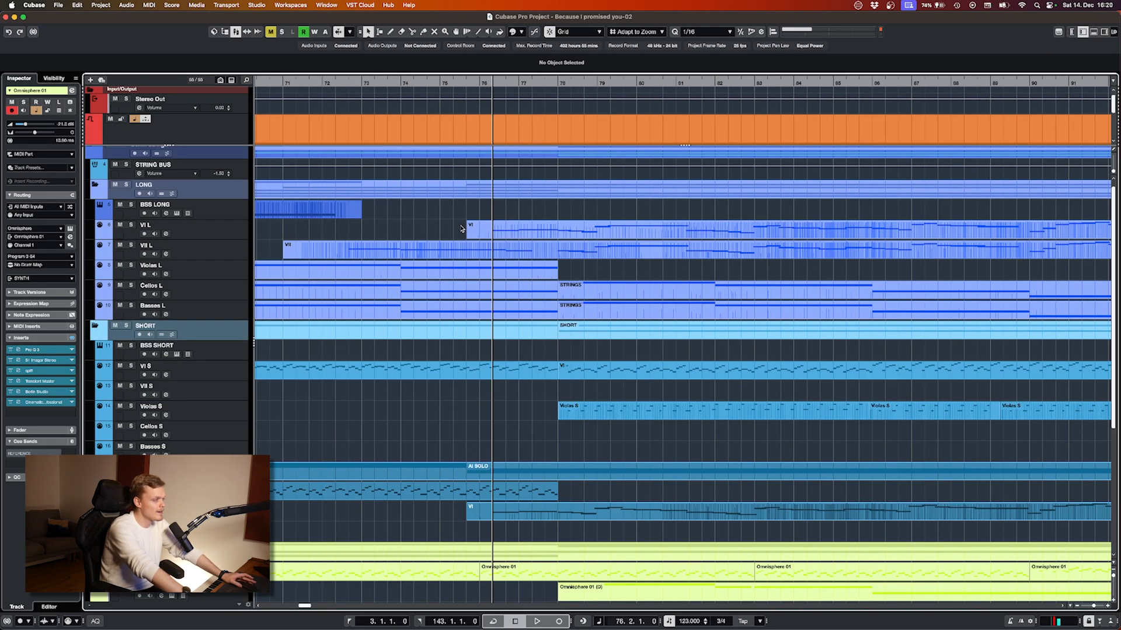
key("h")
key("h")
key("h")
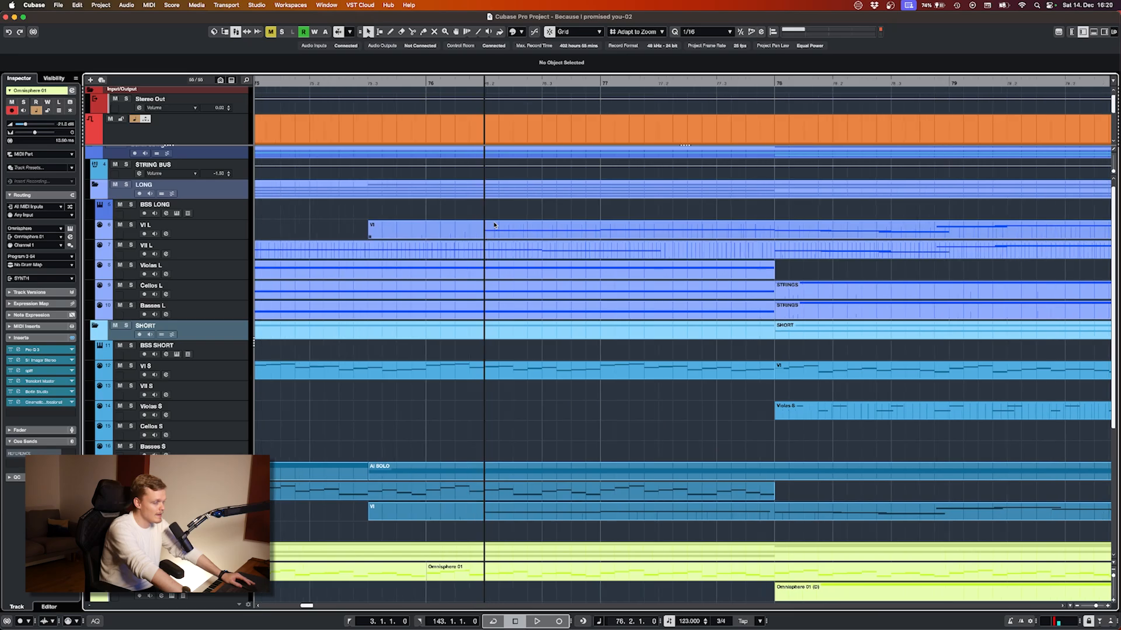
key("h")
key("g")
key("g")
scroll(493, 228, "down", 5)
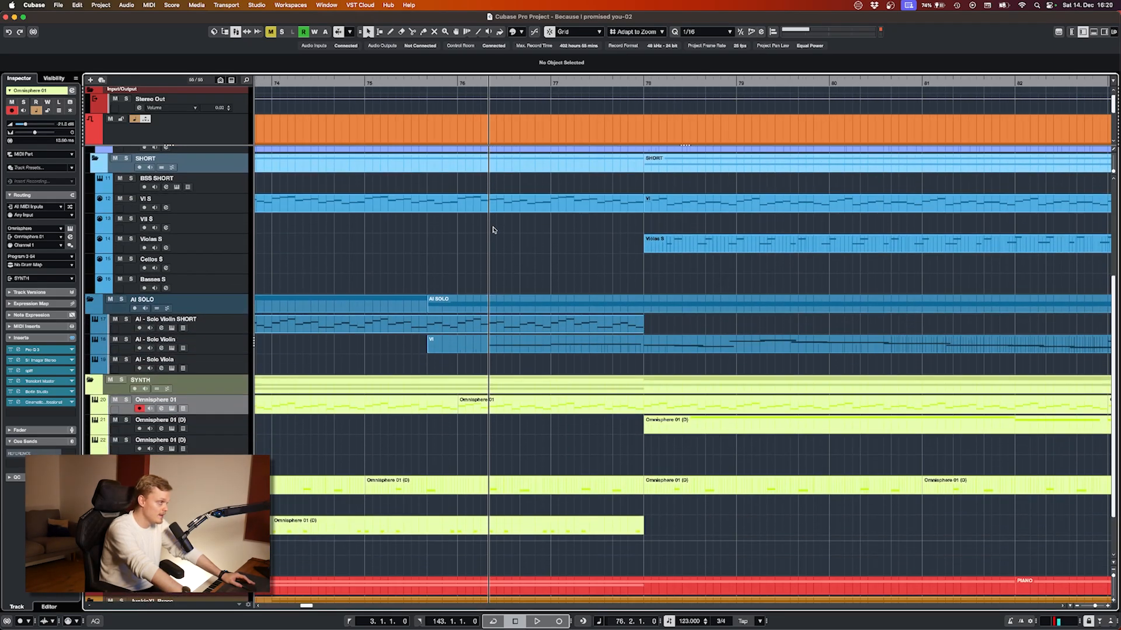
scroll(493, 230, "up", 5)
key("g")
- Show the MixConsole and look through its channels from the strings and synths across to the piano, brass and choir
key("F3")
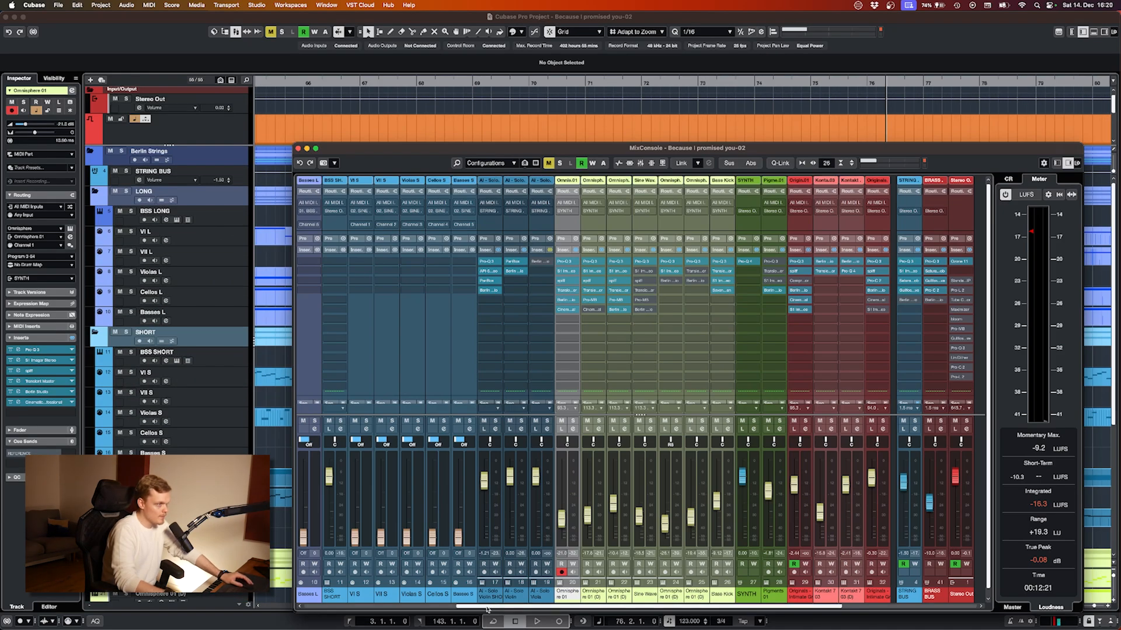
left_click_drag(488, 610, 645, 594)
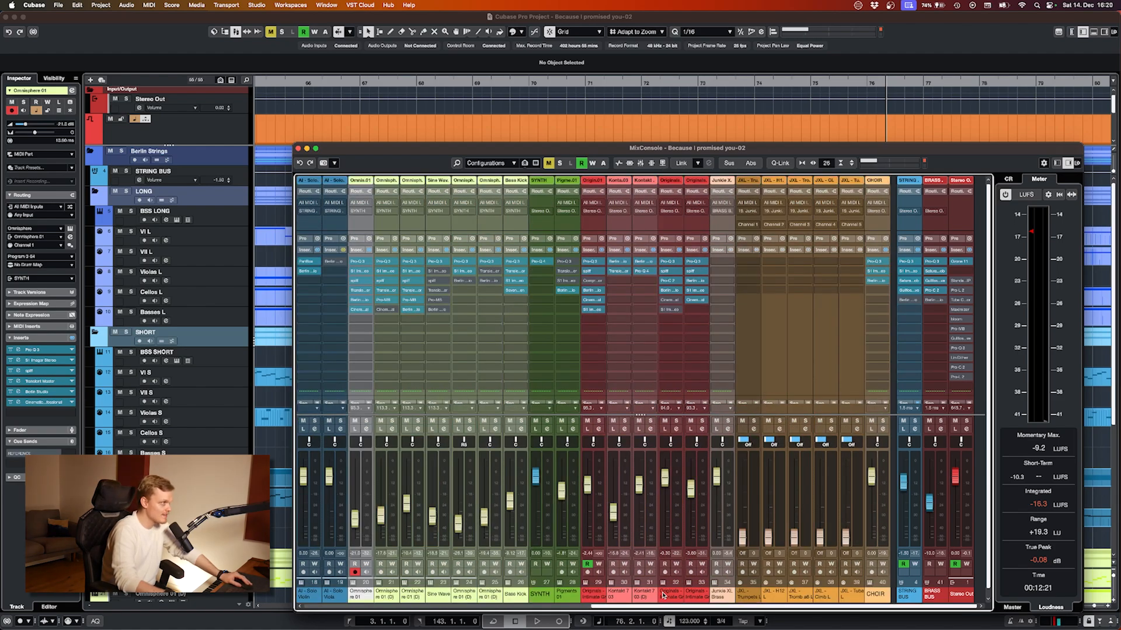
left_click_drag(457, 147, 457, 190)
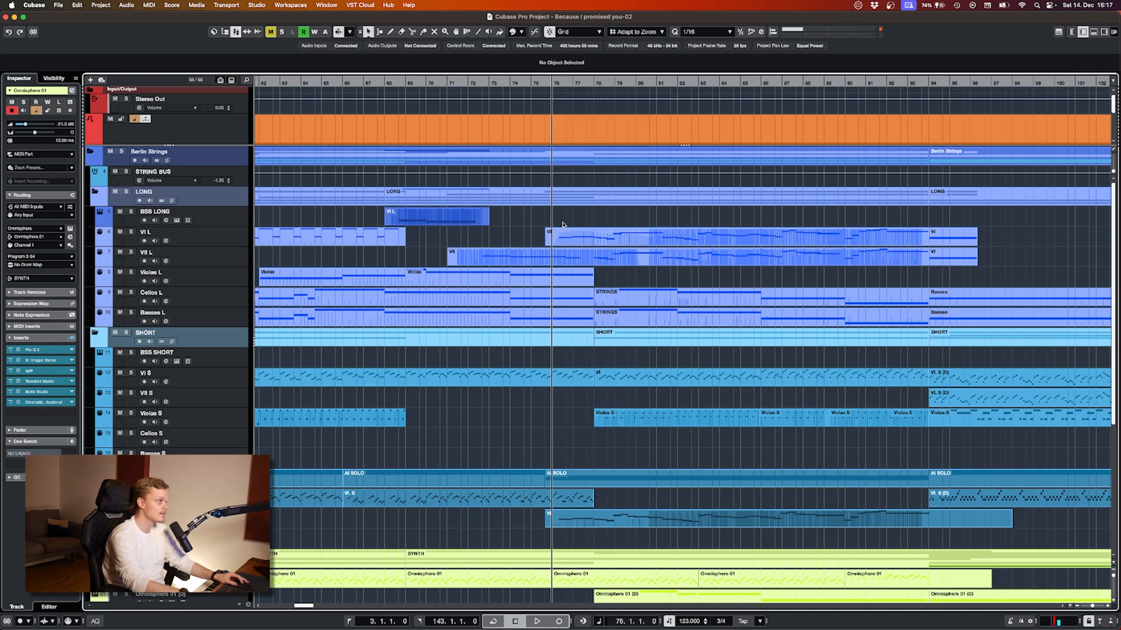
- Move the AI SOLO folder track directly below the Berlin Strings folder, then select the CHOIR folder
scroll(555, 221, "up", 2)
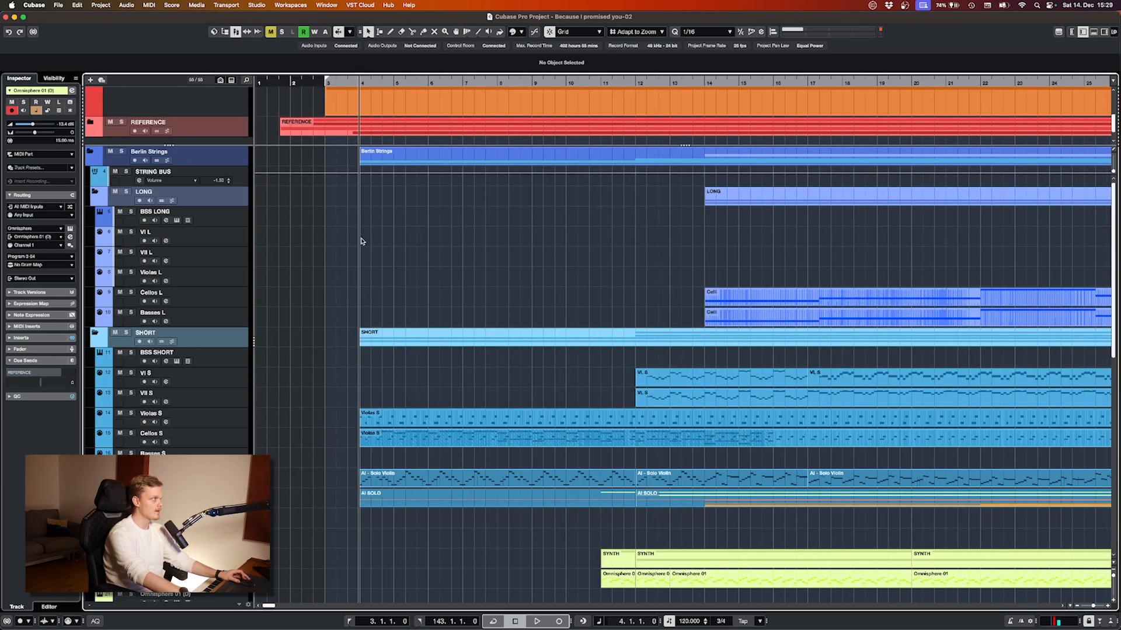
scroll(300, 276, "up", 2)
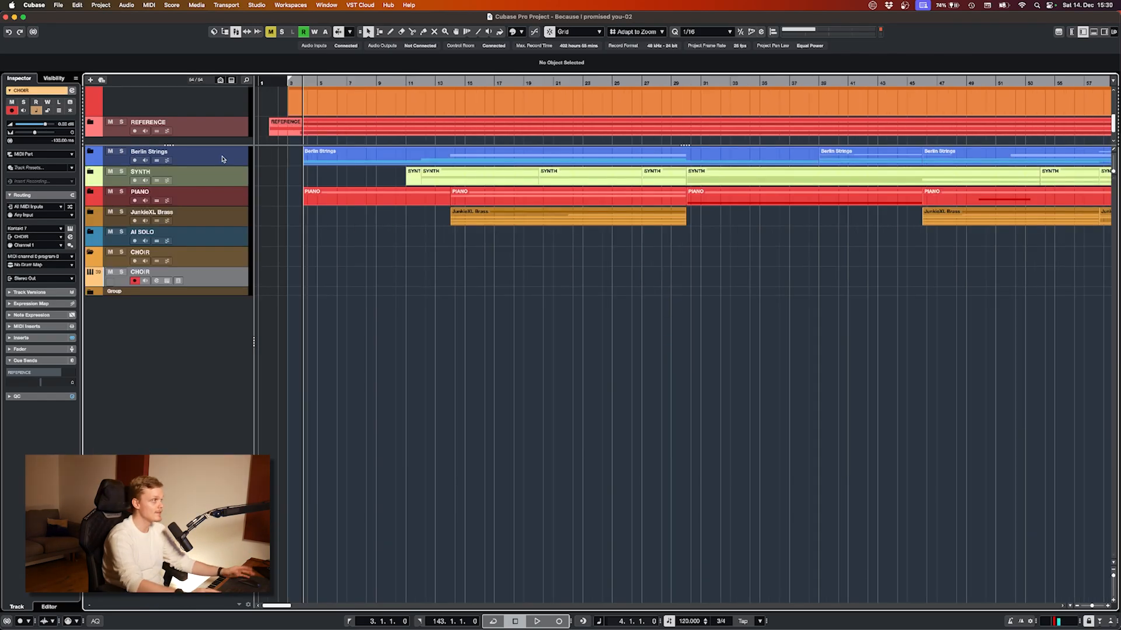
left_click(213, 160)
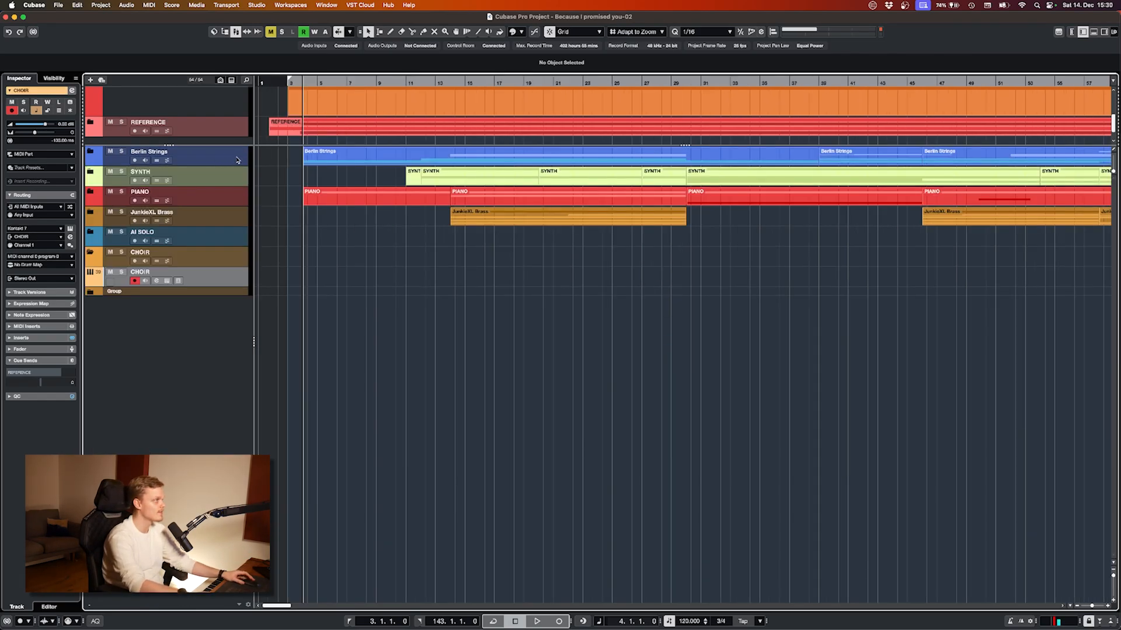
key("h")
left_click(130, 182)
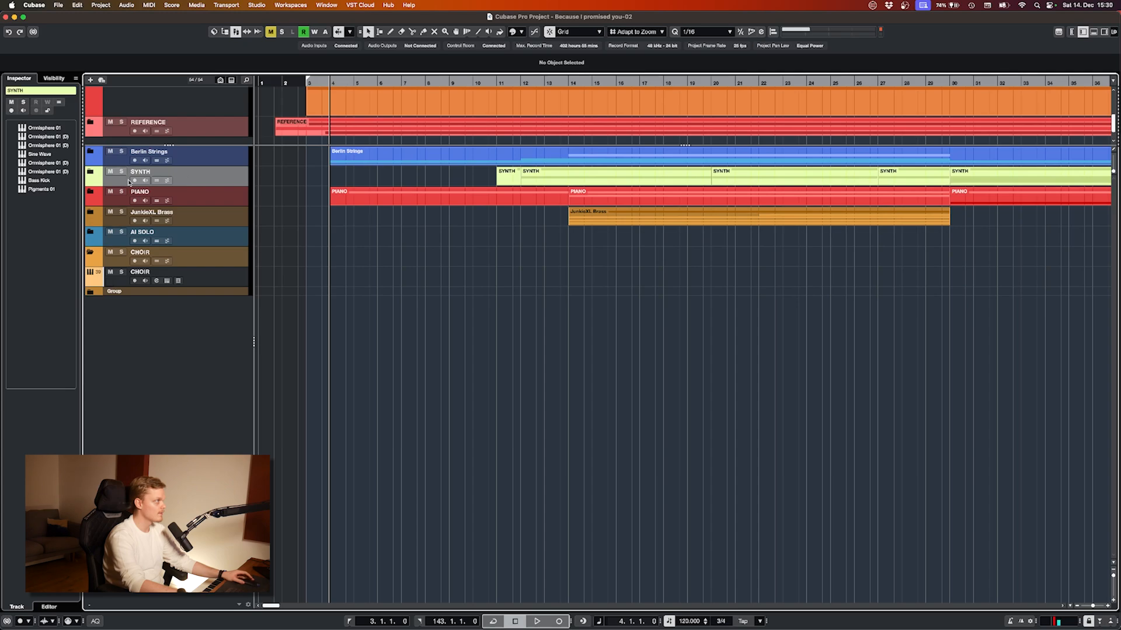
left_click(211, 203)
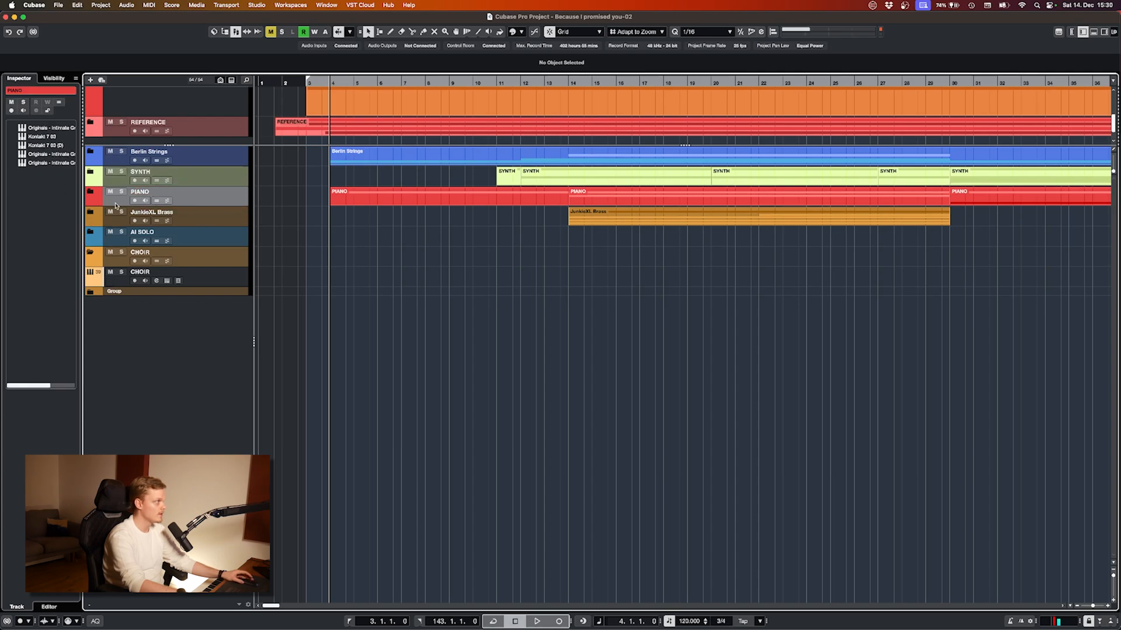
left_click_drag(218, 240, 196, 184)
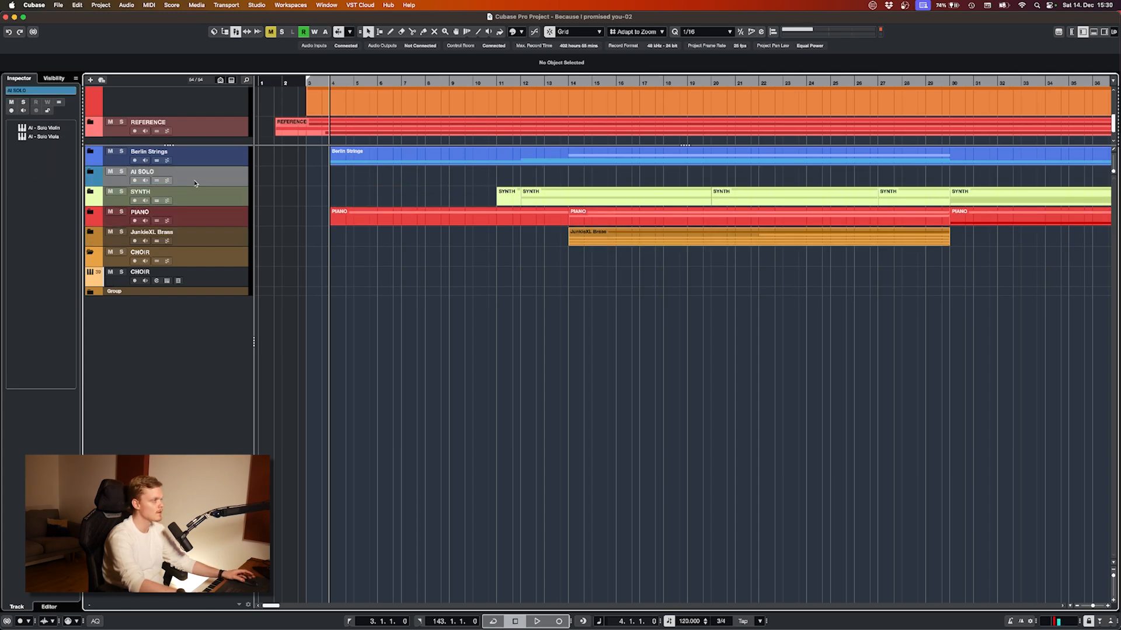
left_click(118, 262)
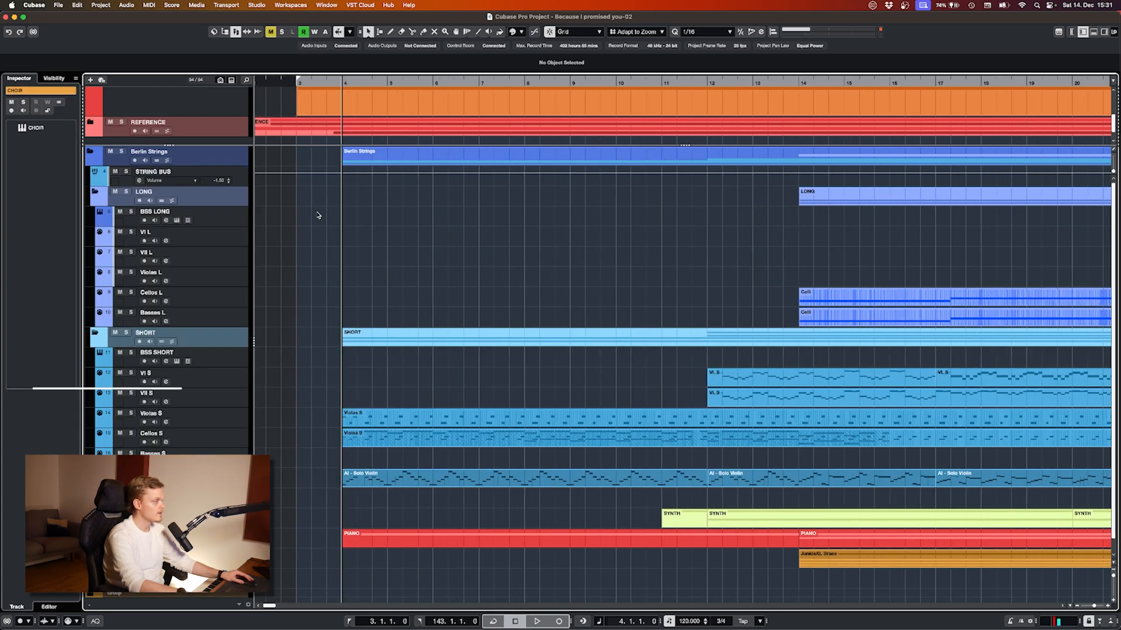
- Show the SINE Player instrument of the BSS LONG track, look through its library as far as Berlin Symphonic Strings, and close it
key("h")
key("h")
key("h")
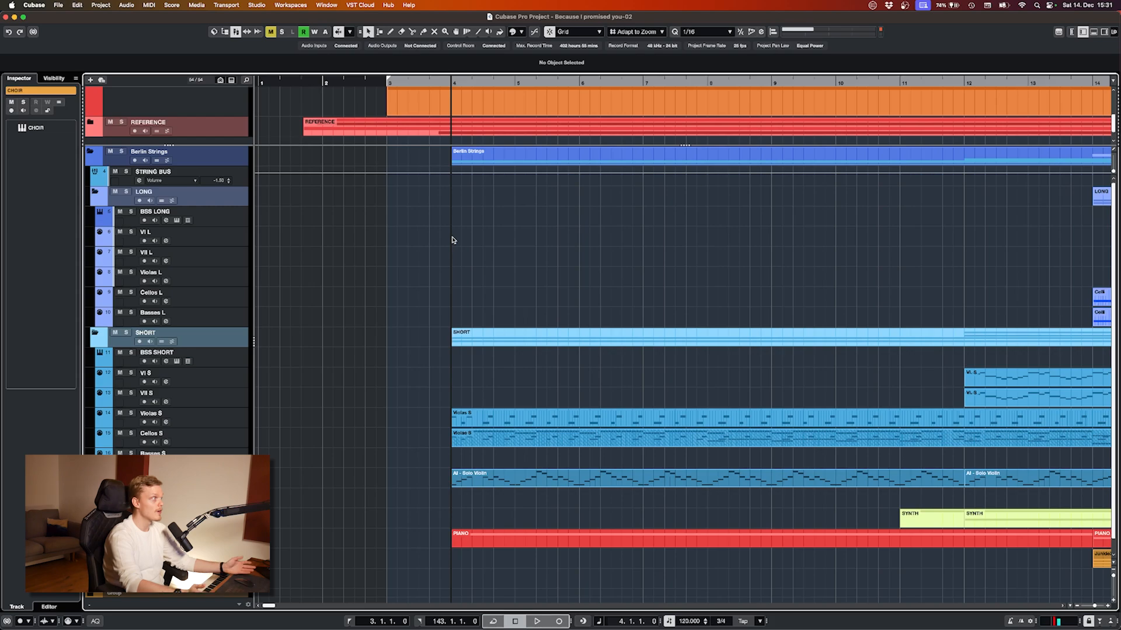
key("h")
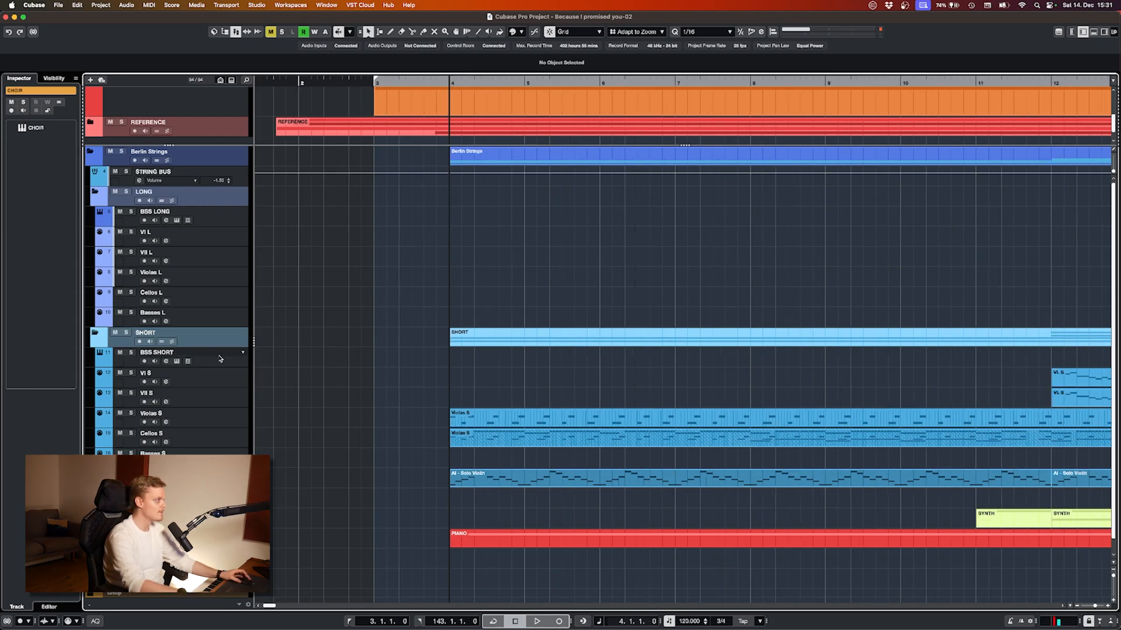
left_click(216, 214)
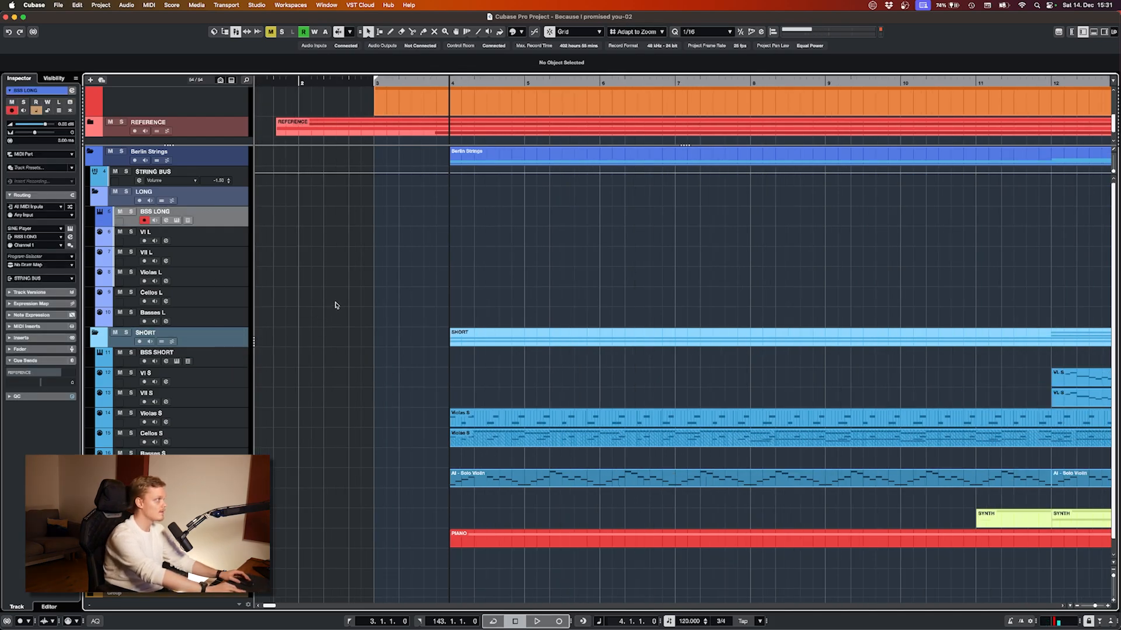
key("e")
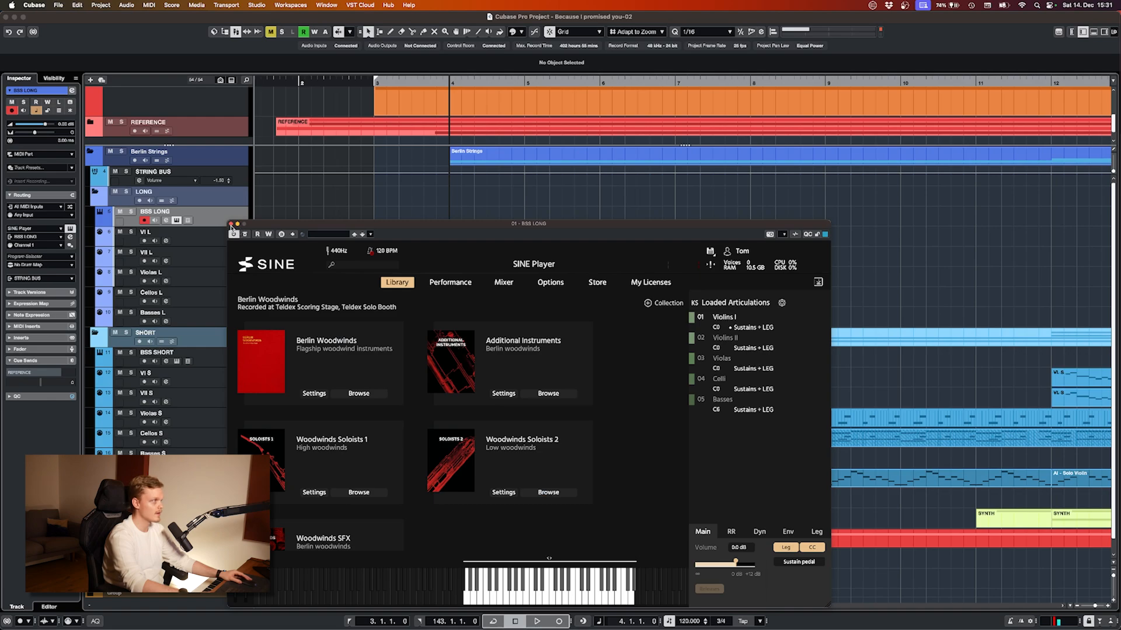
left_click_drag(290, 232, 300, 164)
scroll(362, 426, "down", 10)
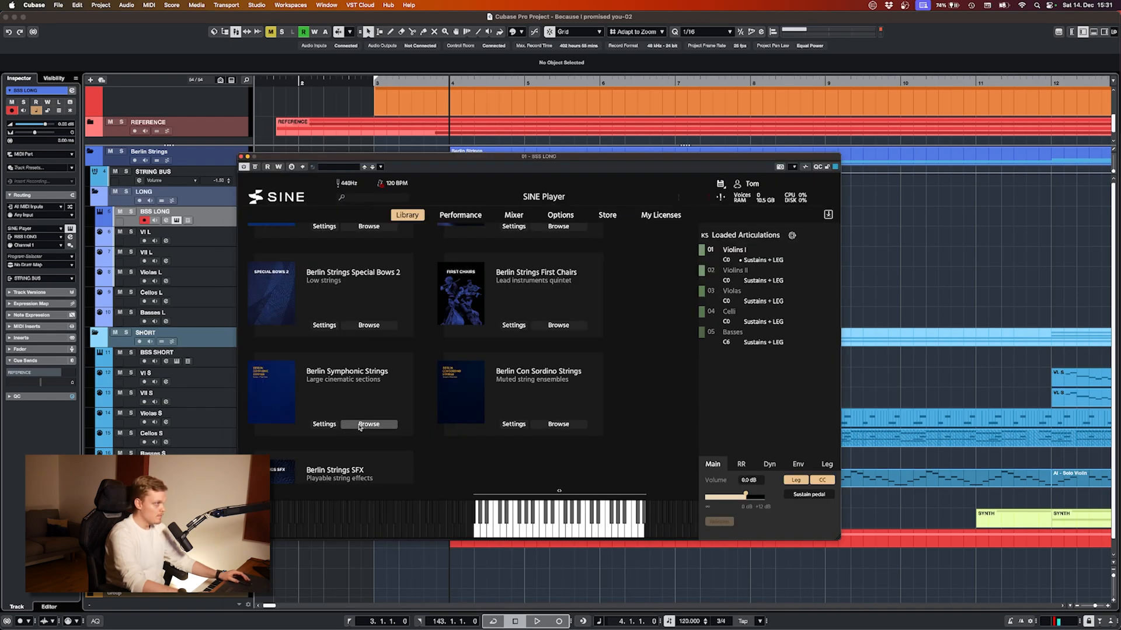
scroll(356, 425, "down", 2)
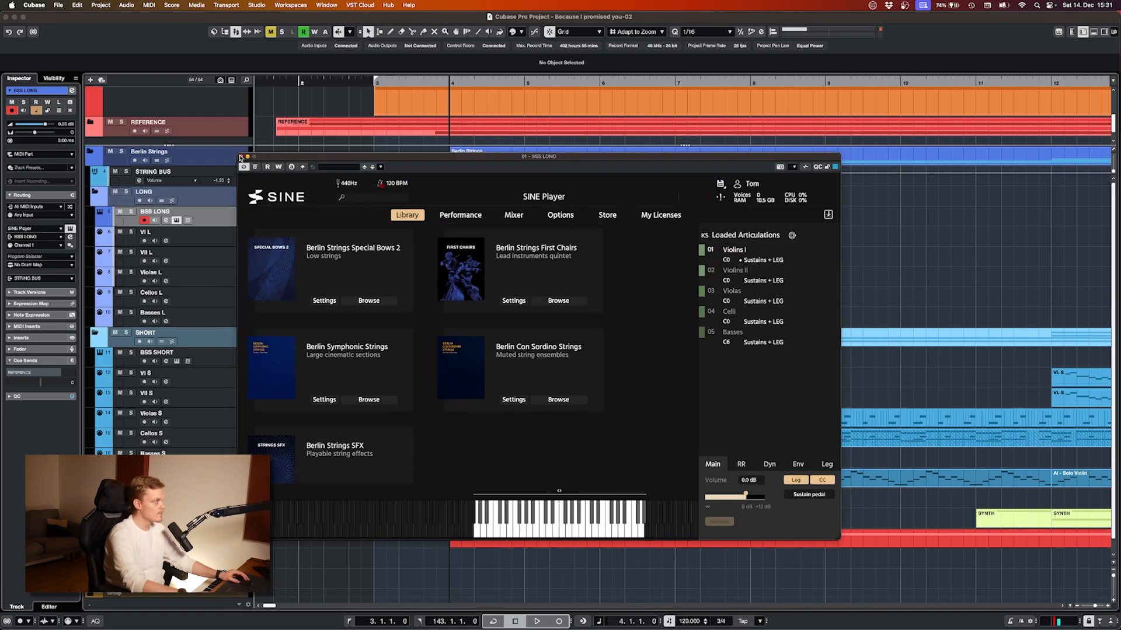
key("e")
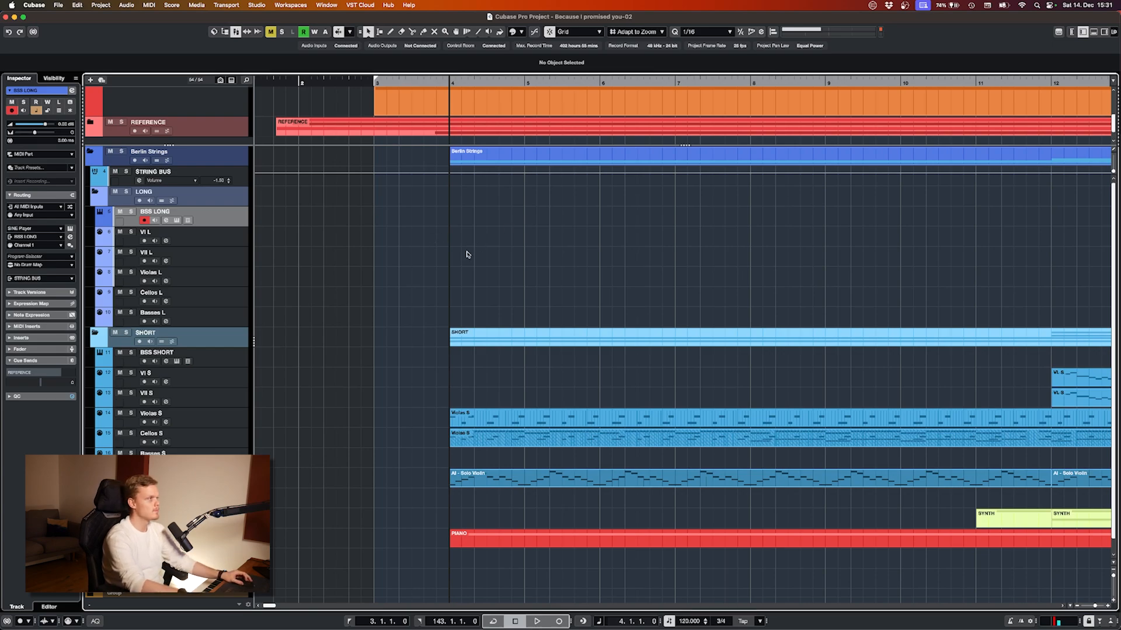
- Solo the piano and start playback from bar 4
scroll(358, 270, "right", 3)
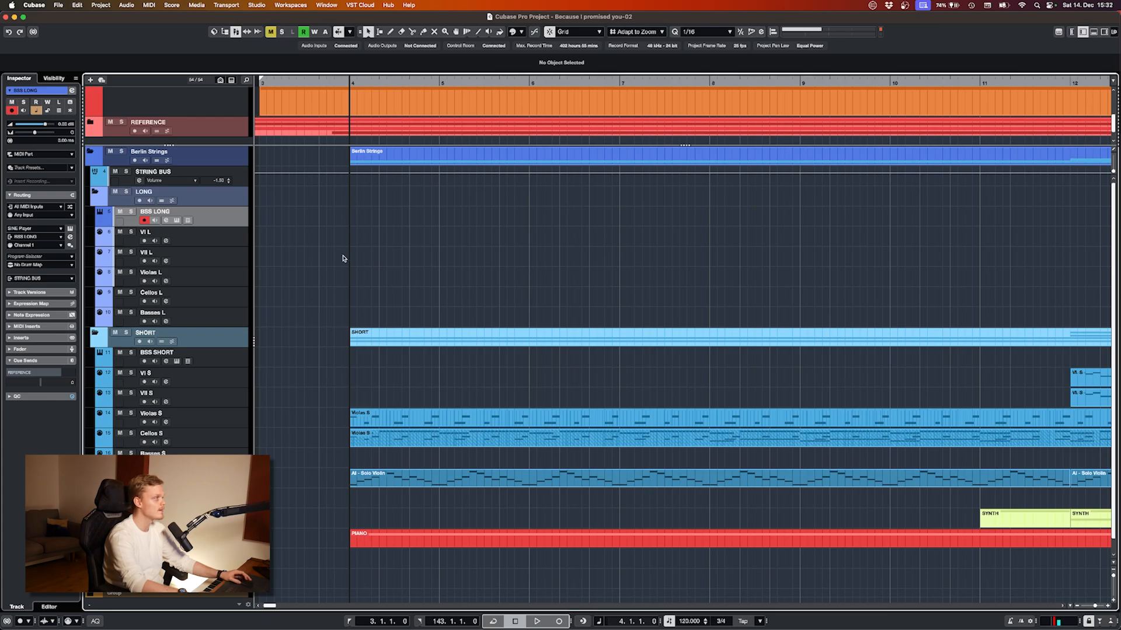
scroll(361, 273, "left", 5)
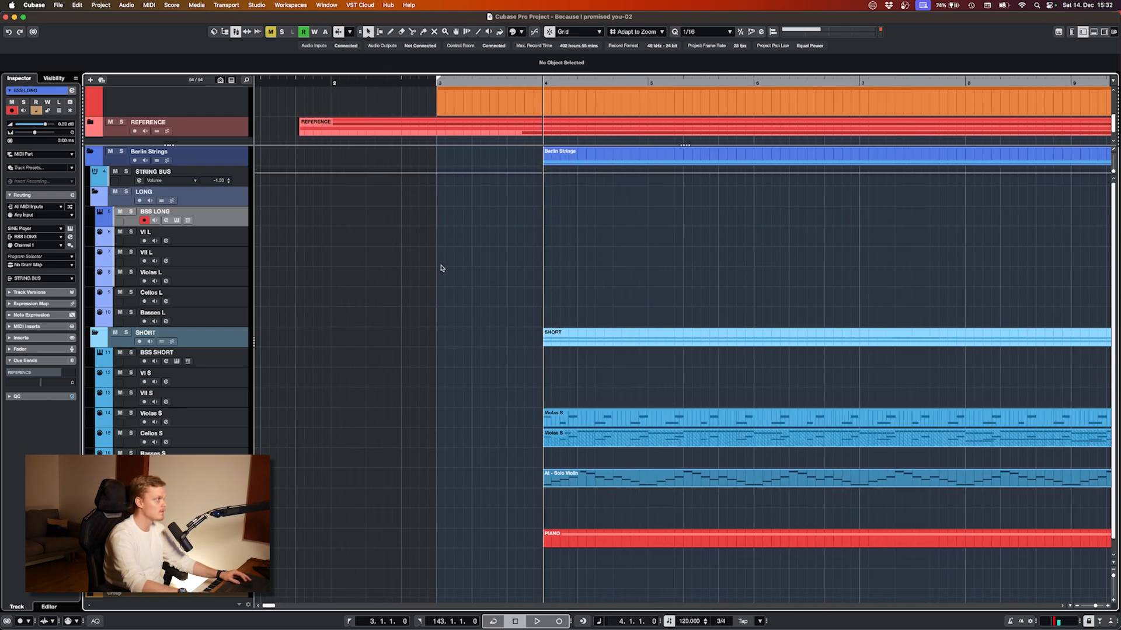
scroll(442, 269, "down", 3)
scroll(325, 245, "down", 5)
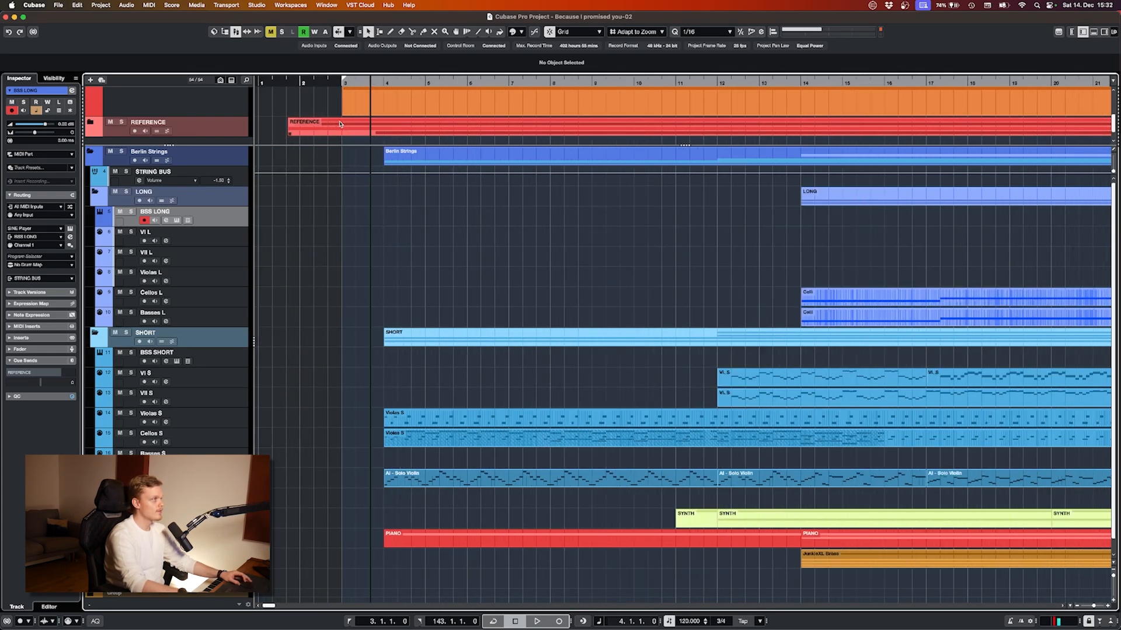
scroll(284, 205, "up", 5)
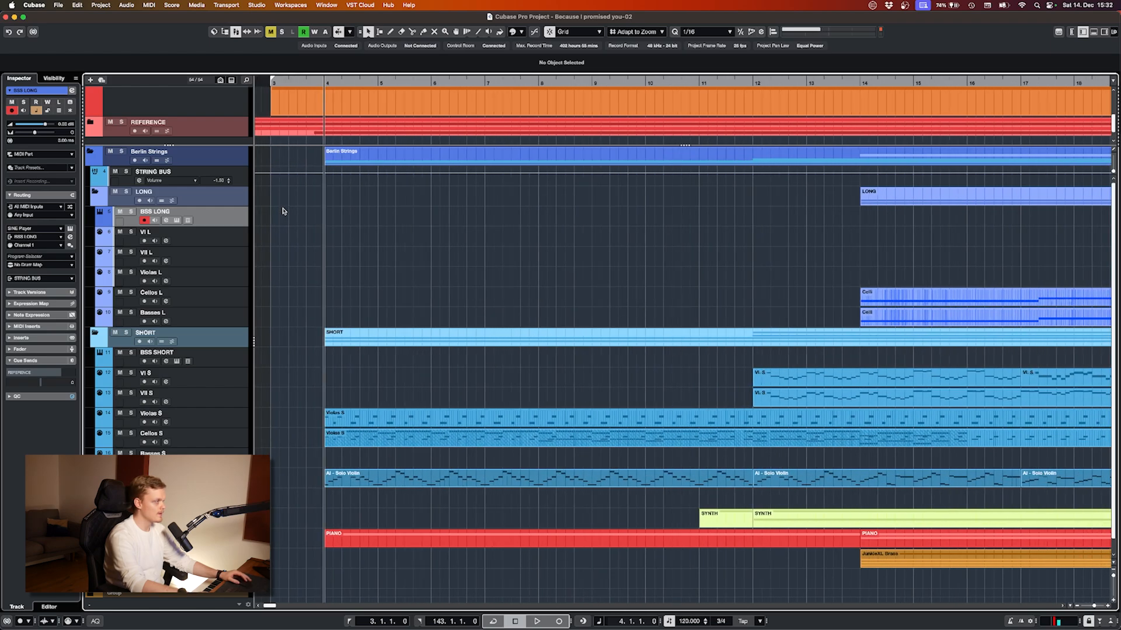
scroll(330, 369, "right", 1)
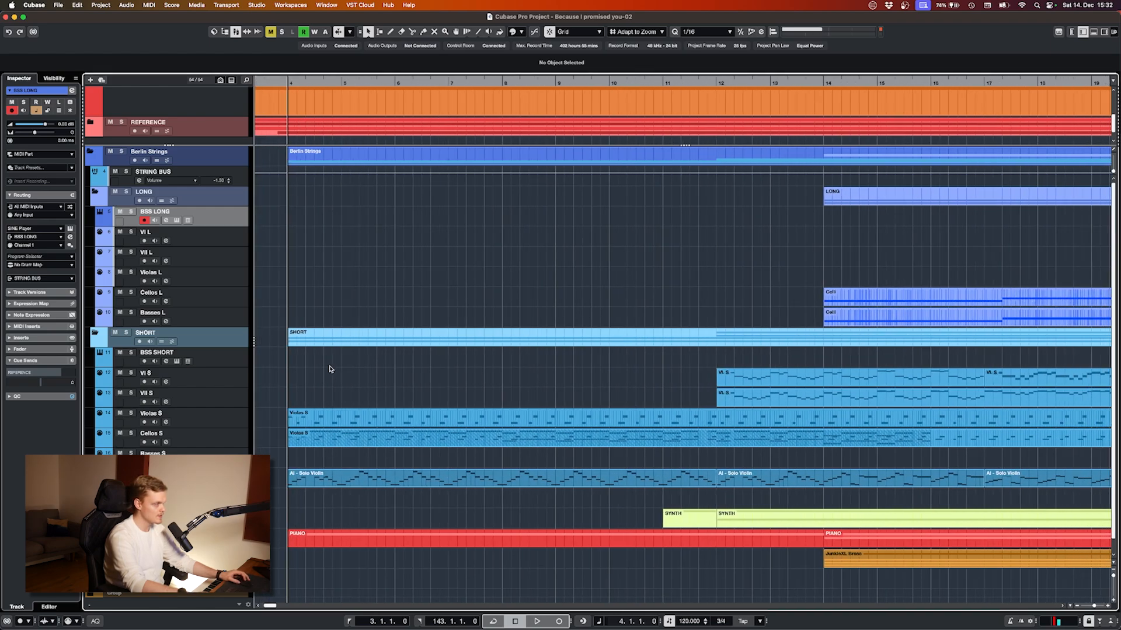
scroll(330, 368, "left", 1)
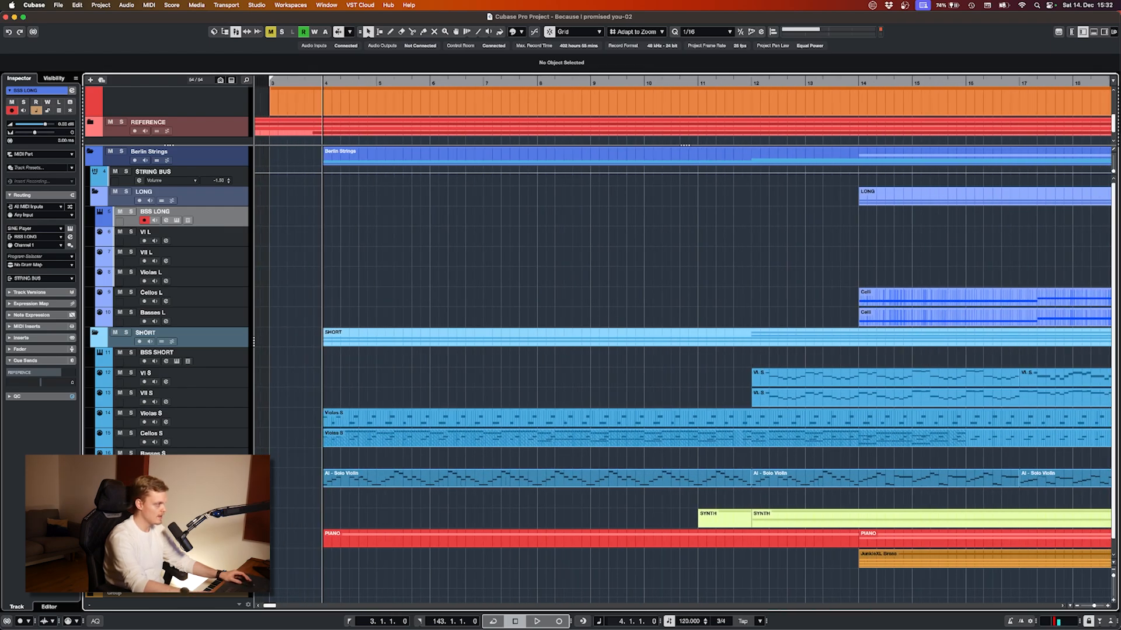
key("s")
key("space")
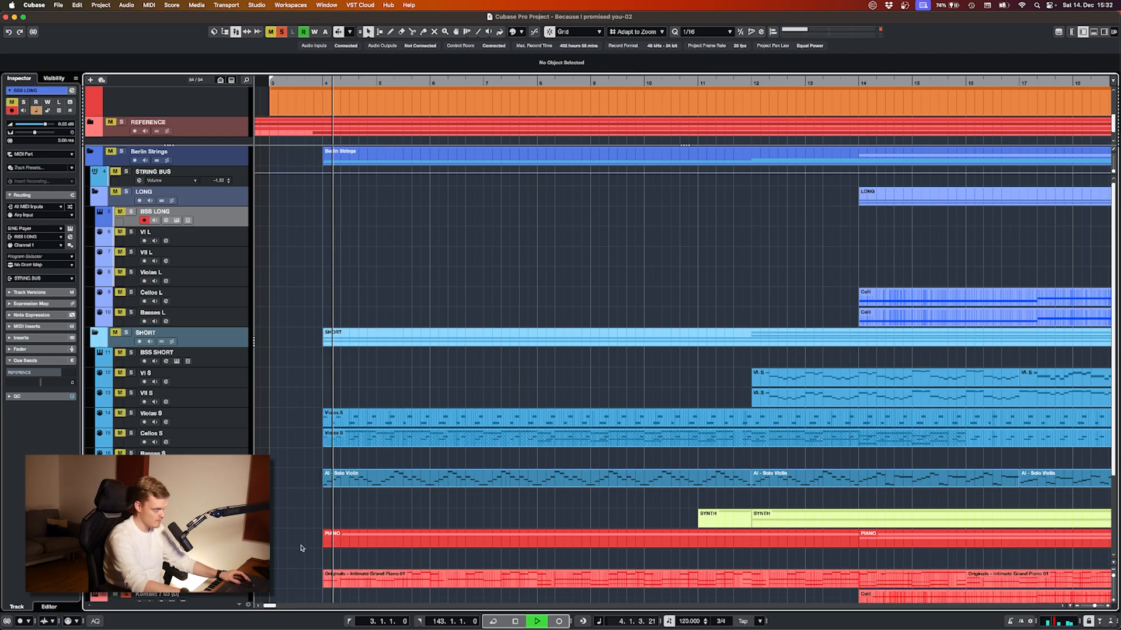
- Open the first Intimate Grand Piano 01 part in the Key Editor, examine its notes and velocities, and close the editor
double_click(350, 575)
key("h")
key("h")
key("h")
key("h")
key("h")
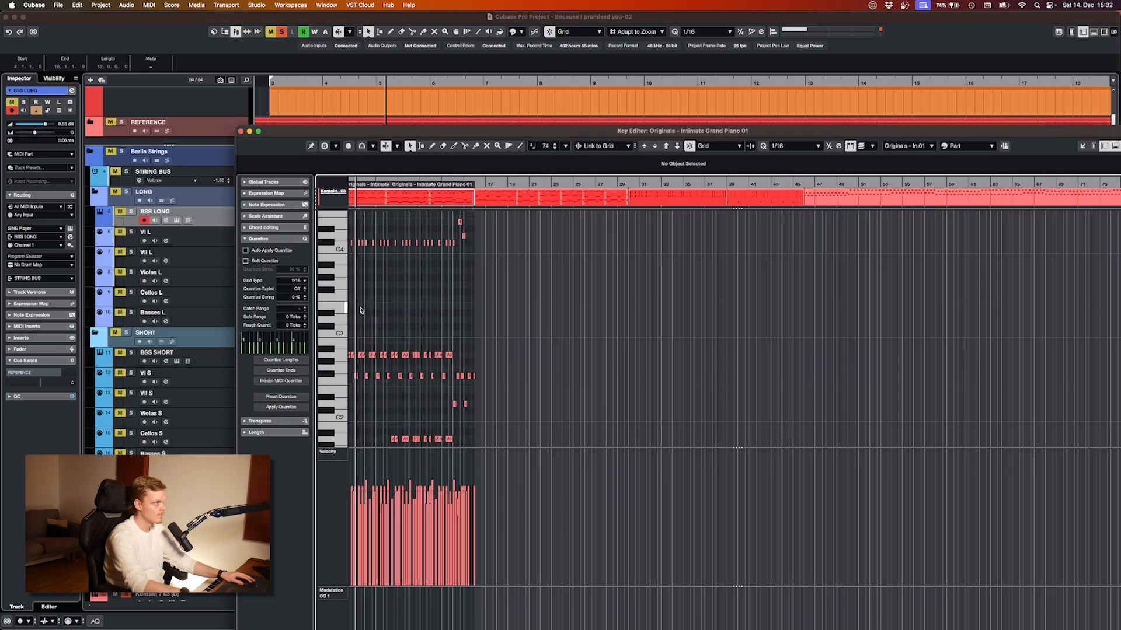
scroll(373, 313, "up", 2)
key("h")
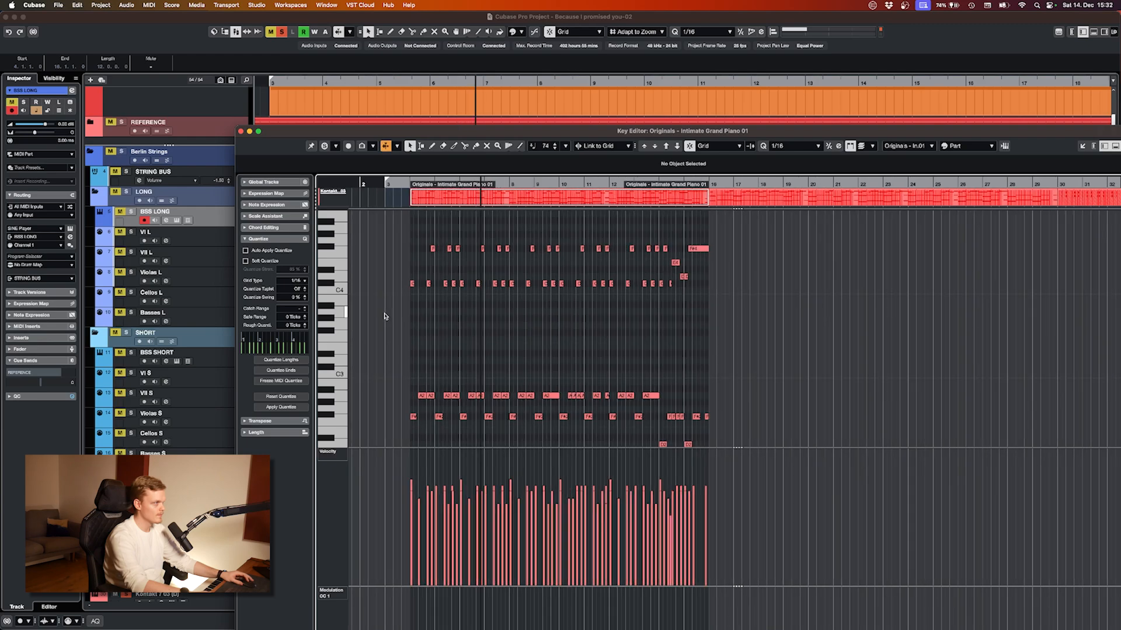
key("g")
key("g")
scroll(383, 317, "down", 2)
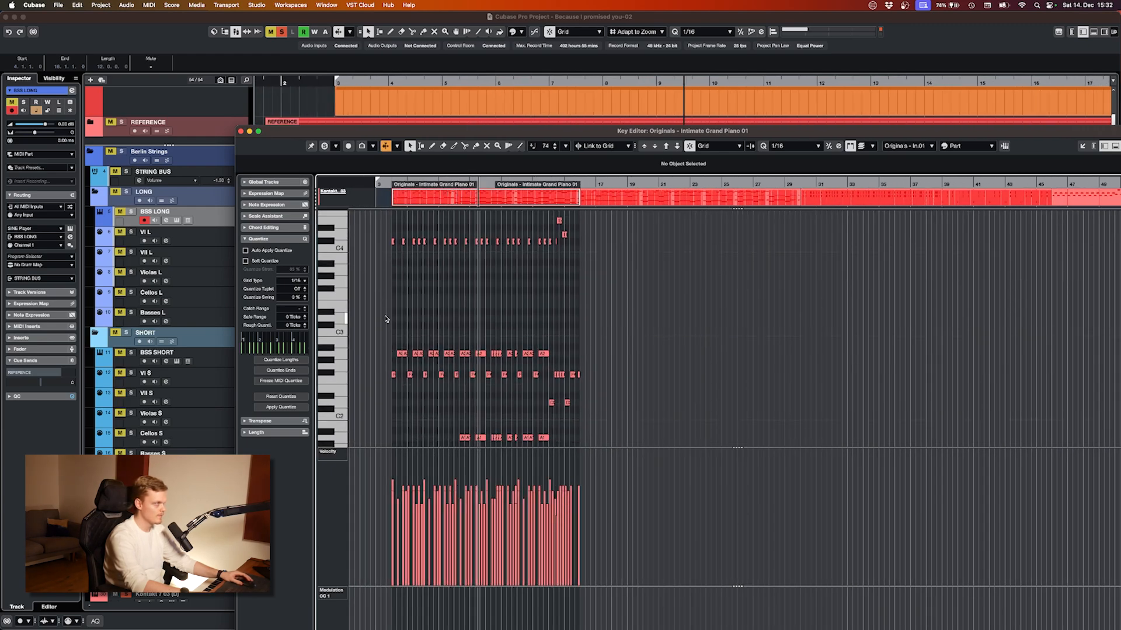
key("Escape")
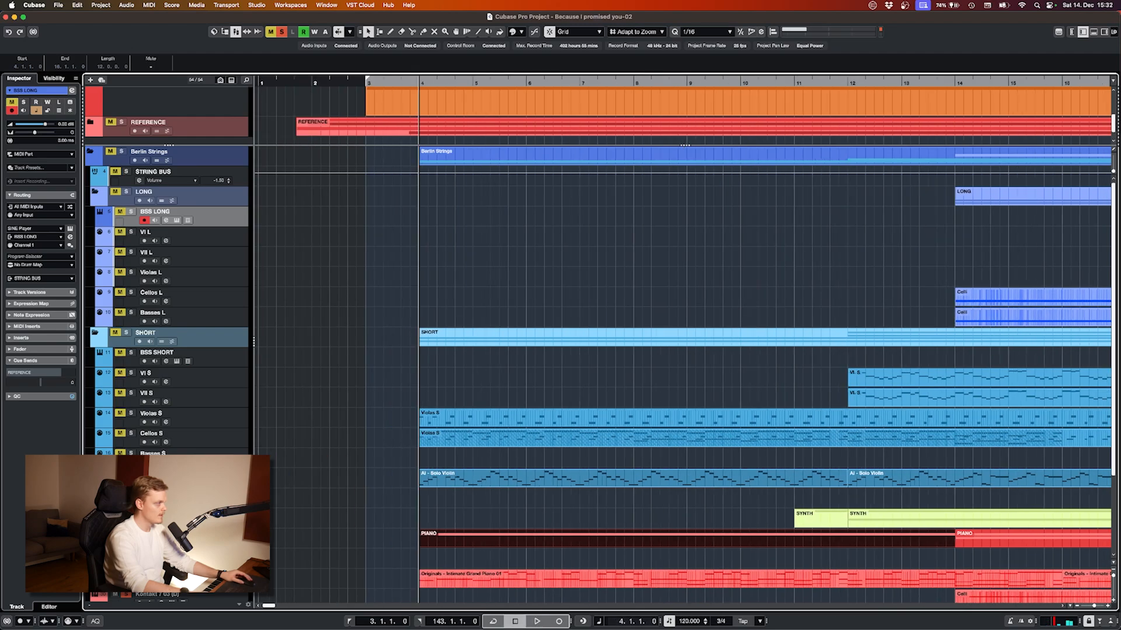
- Clear the active solo, select the AI SOLO folder and show the whole arrangement from its beginning to the end
key("s")
left_click(418, 388)
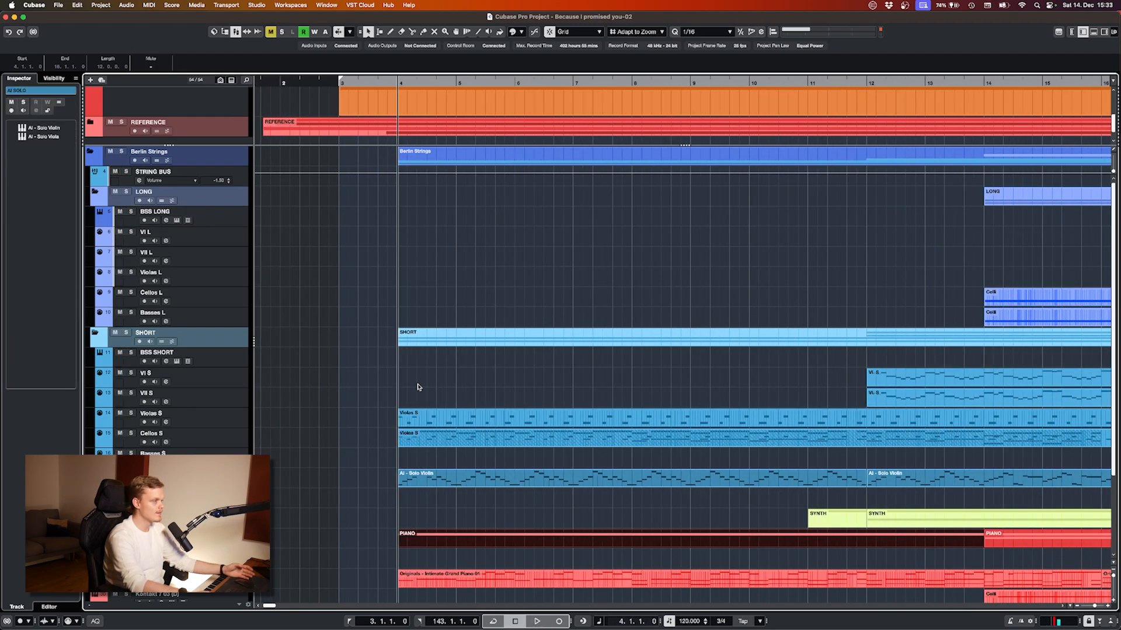
key("g")
key("g")
key("g")
key("g")
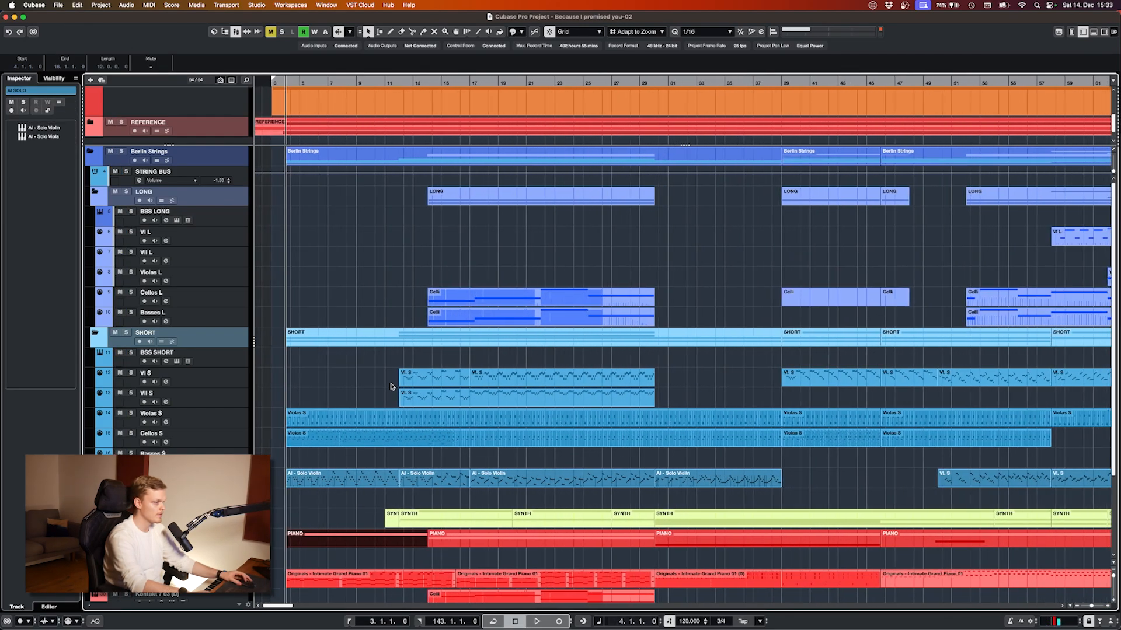
key("g")
key("g")
key("g")
key("g")
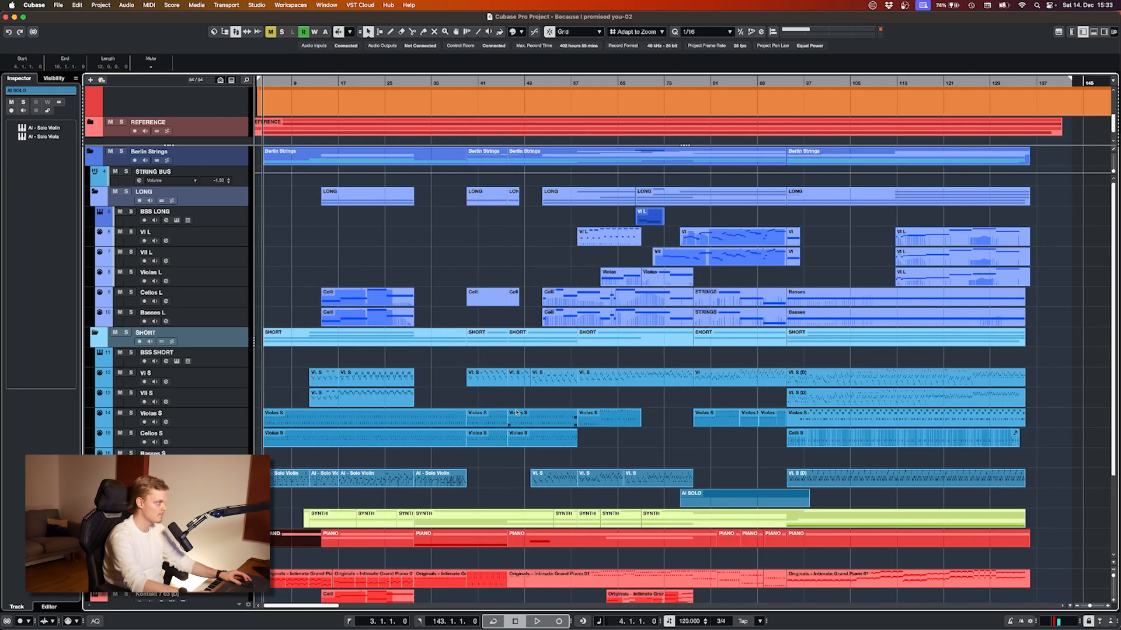
scroll(516, 412, "left", 2)
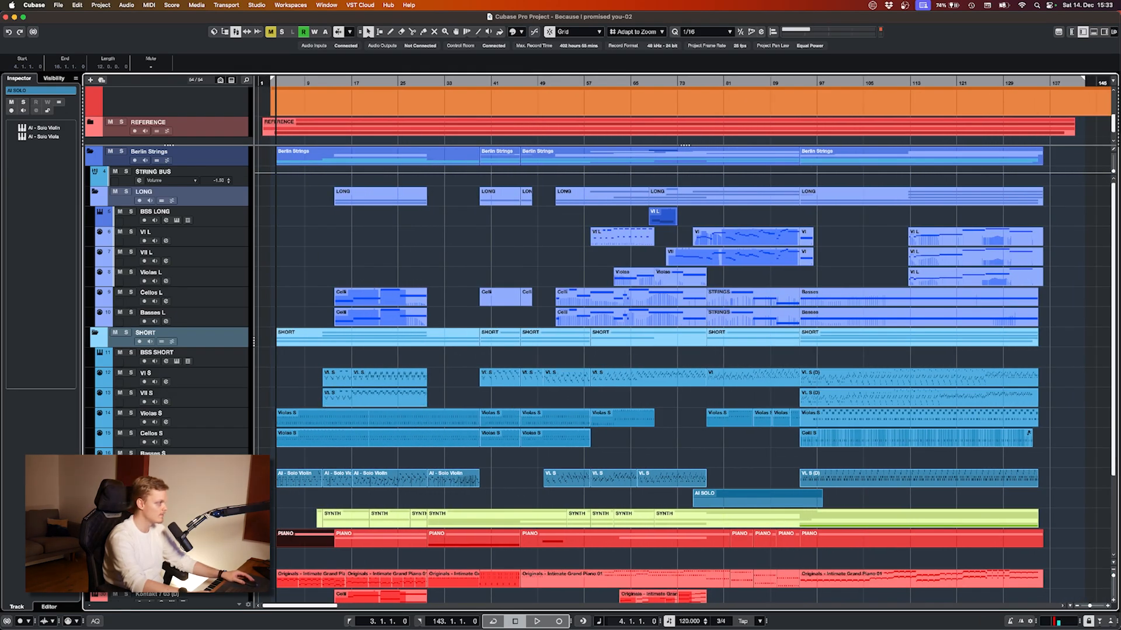
- Expand the AI SOLO folder, audition it soloed from bar 4, and release its solo
left_click(95, 493)
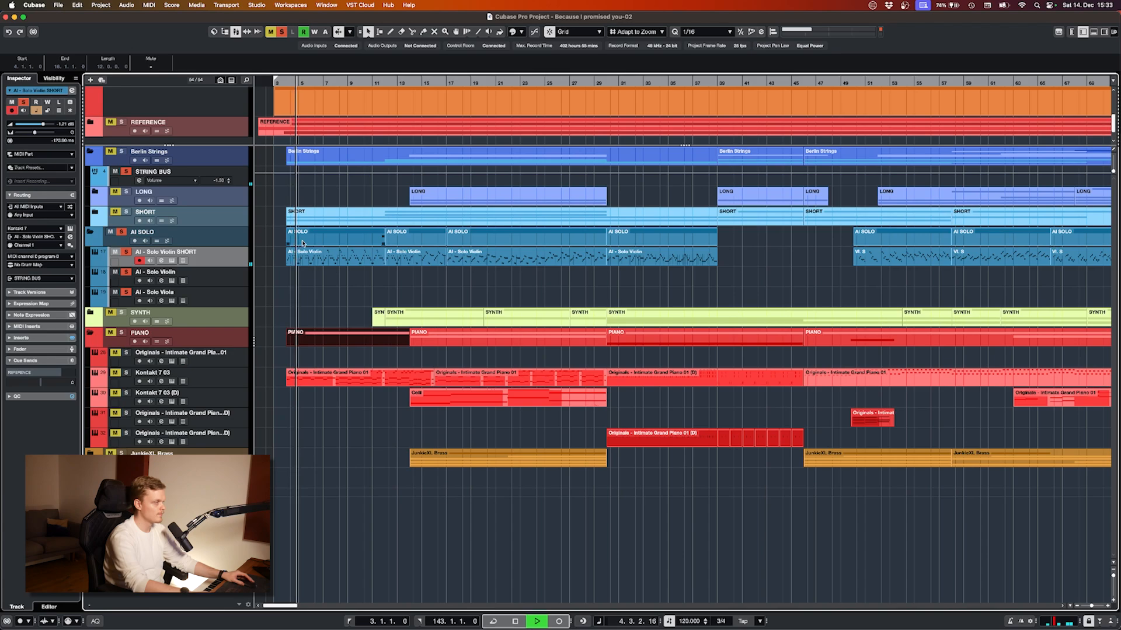
key("space")
left_click(120, 233)
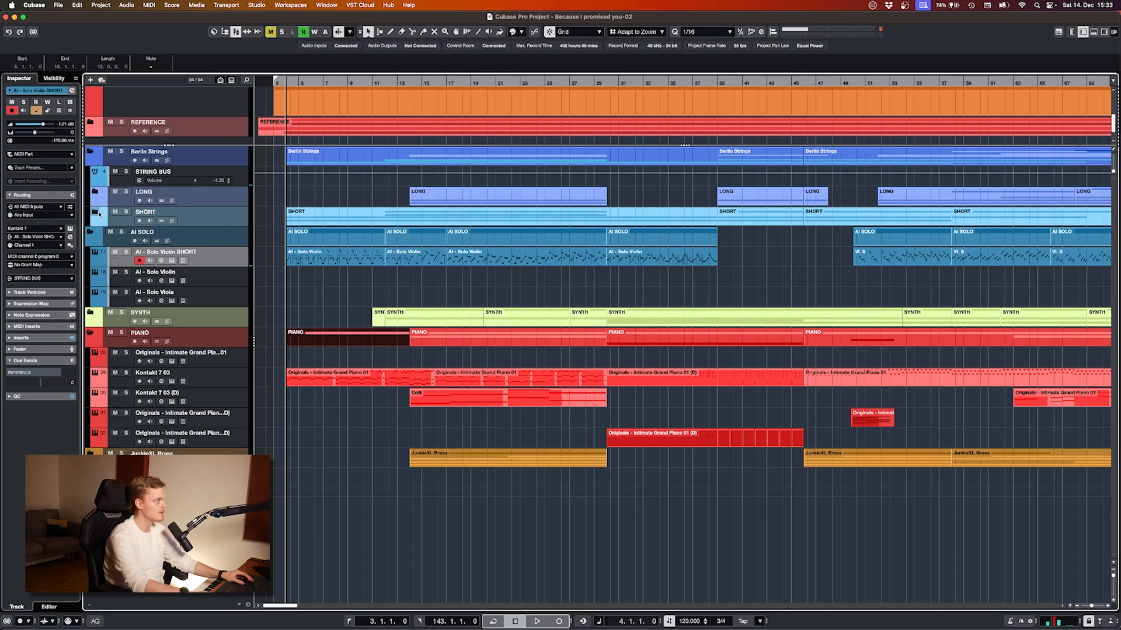
- Expand the SHORT strings folder and examine its viola and cello parts starting at bar 4
left_click(95, 211)
scroll(275, 253, "up", 5)
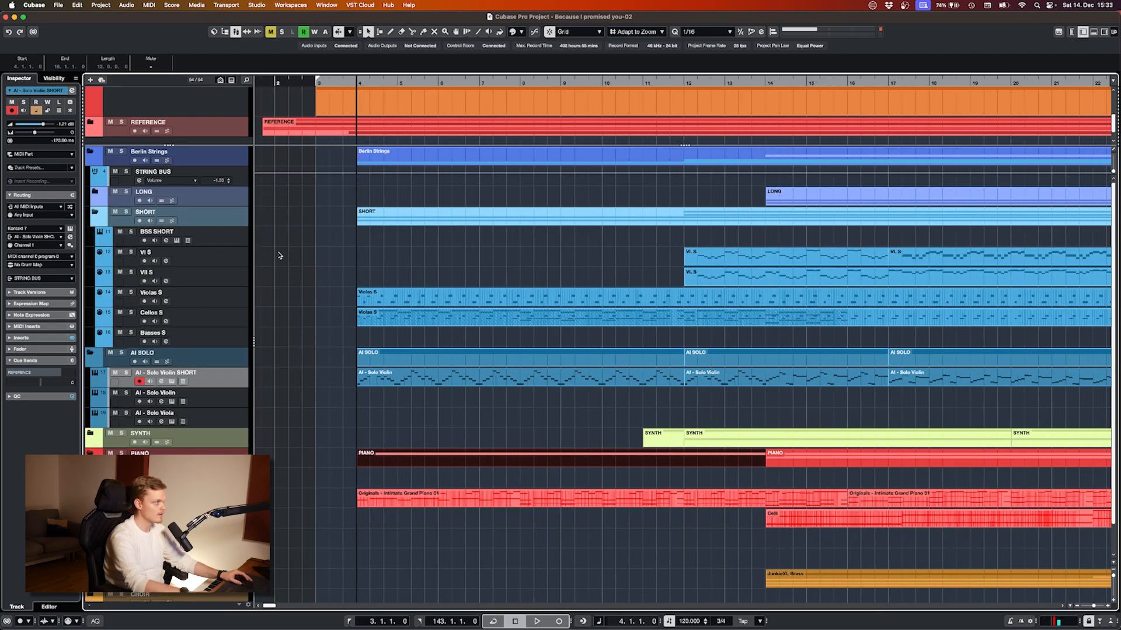
scroll(392, 272, "left", 1)
scroll(394, 272, "up", 1)
scroll(366, 273, "down", 3)
scroll(337, 294, "up", 3)
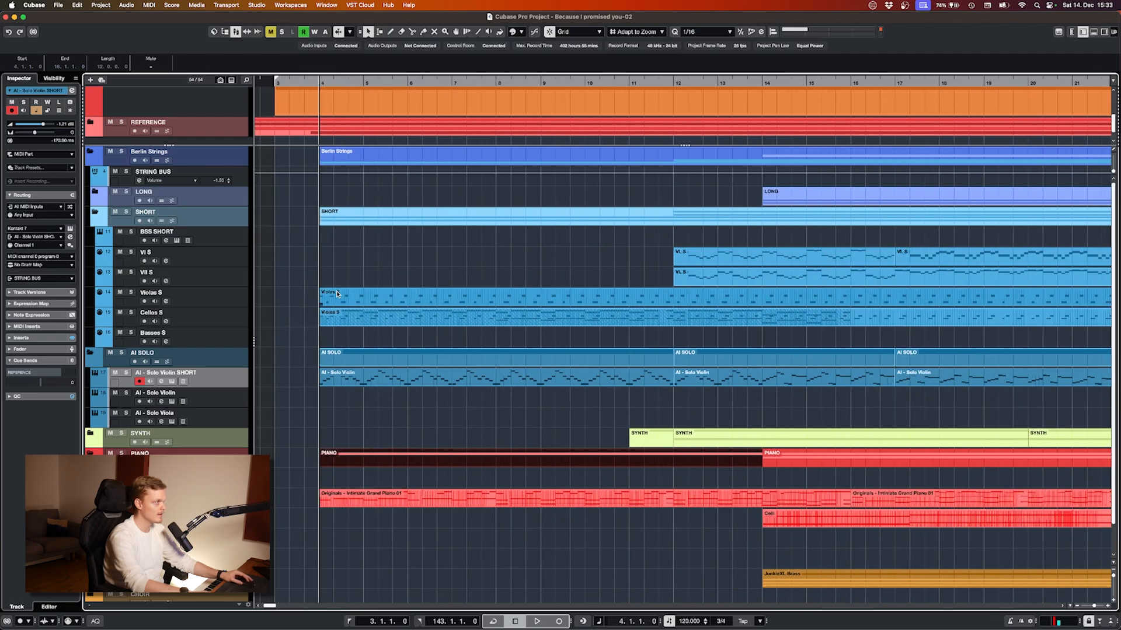
scroll(337, 294, "up", 1)
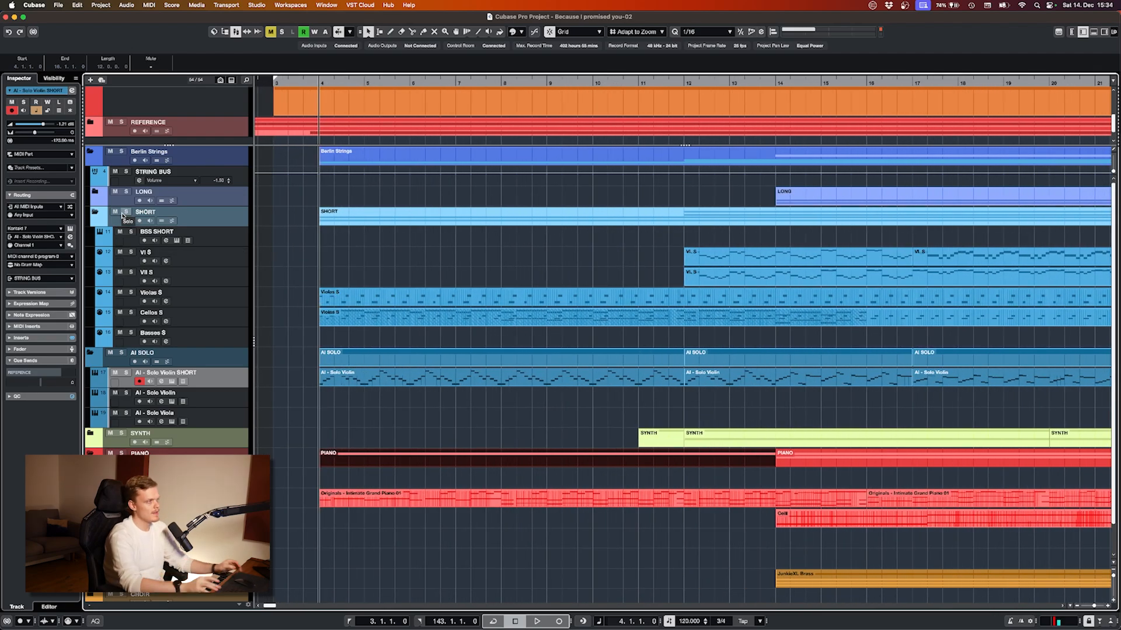
scroll(301, 290, "up", 4)
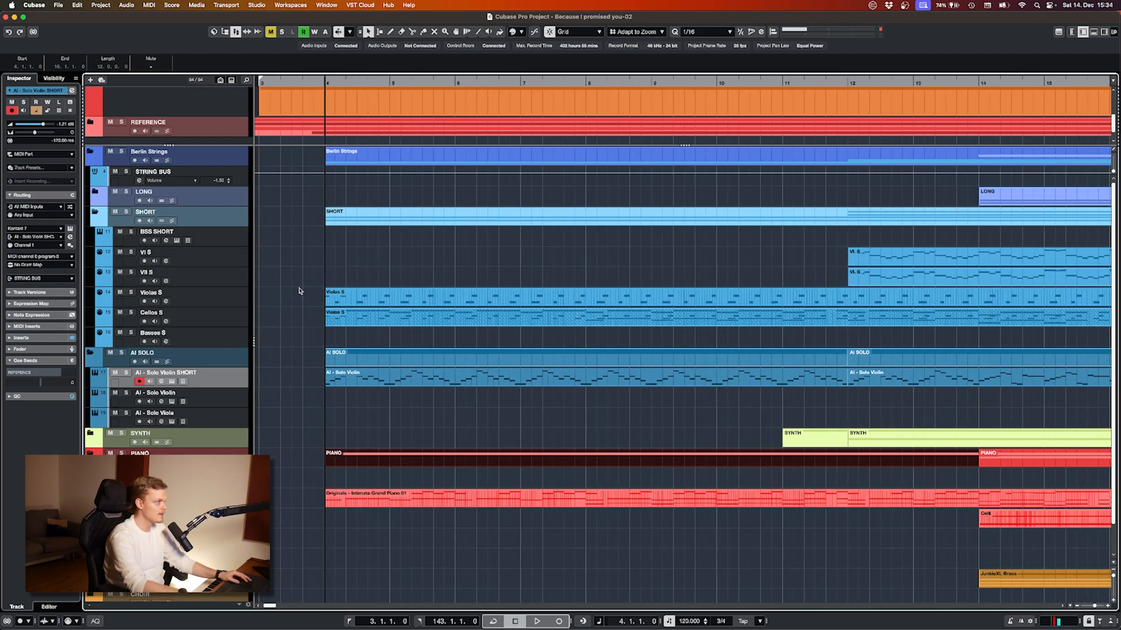
scroll(300, 290, "left", 2)
scroll(302, 290, "down", 2)
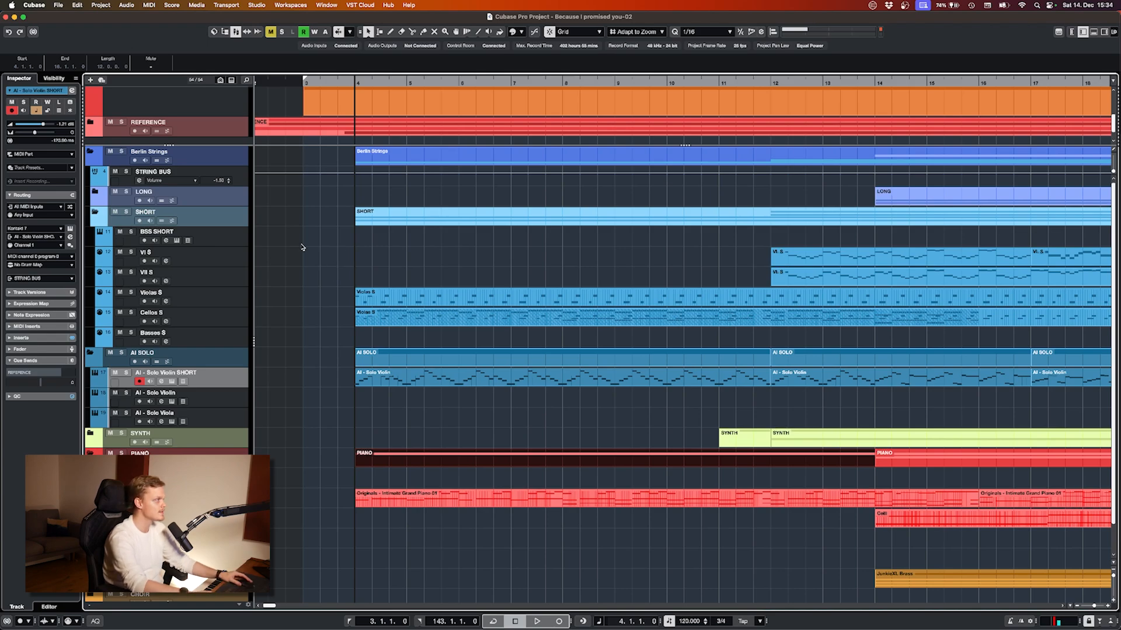
- Solo the SHORT strings folder, play it through the violin entry at bar 12, and stop playback
left_click(124, 215)
key("space")
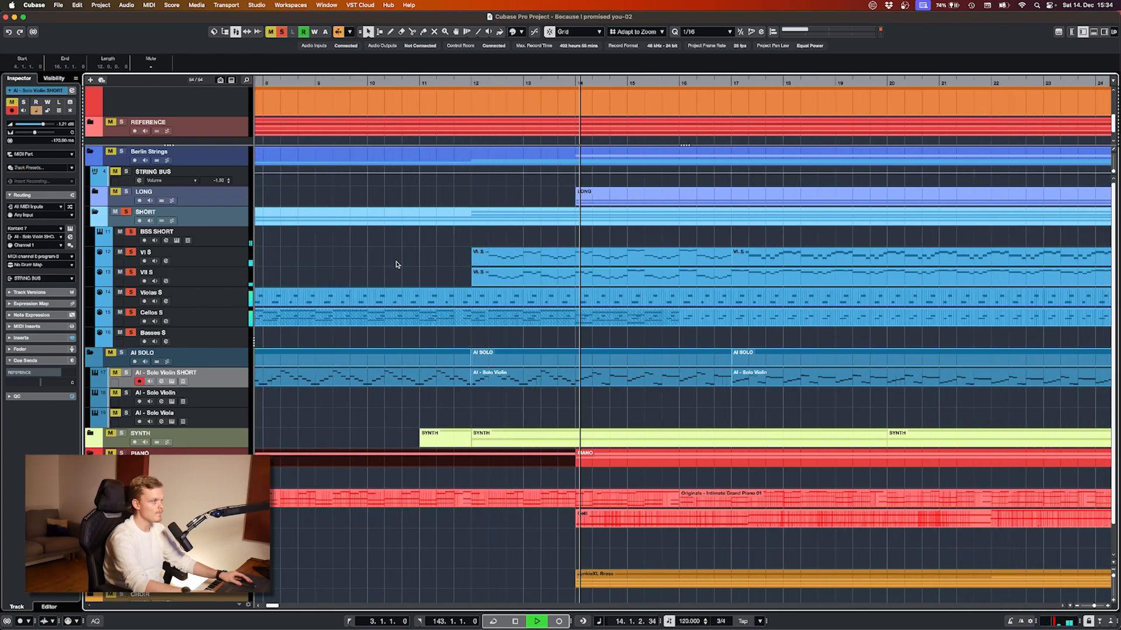
key("space")
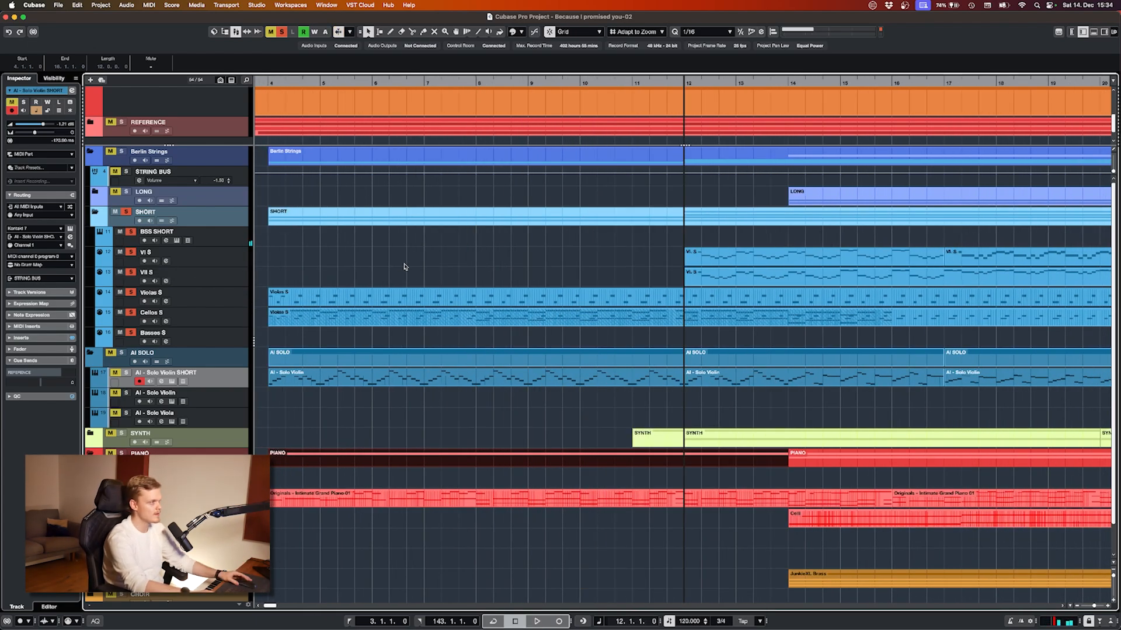
- Examine the VI S and VII S violin parts that enter at bar 12 and clear the SHORT folder's solo
scroll(404, 266, "down", 3)
scroll(575, 269, "up", 3)
scroll(496, 272, "right", 2)
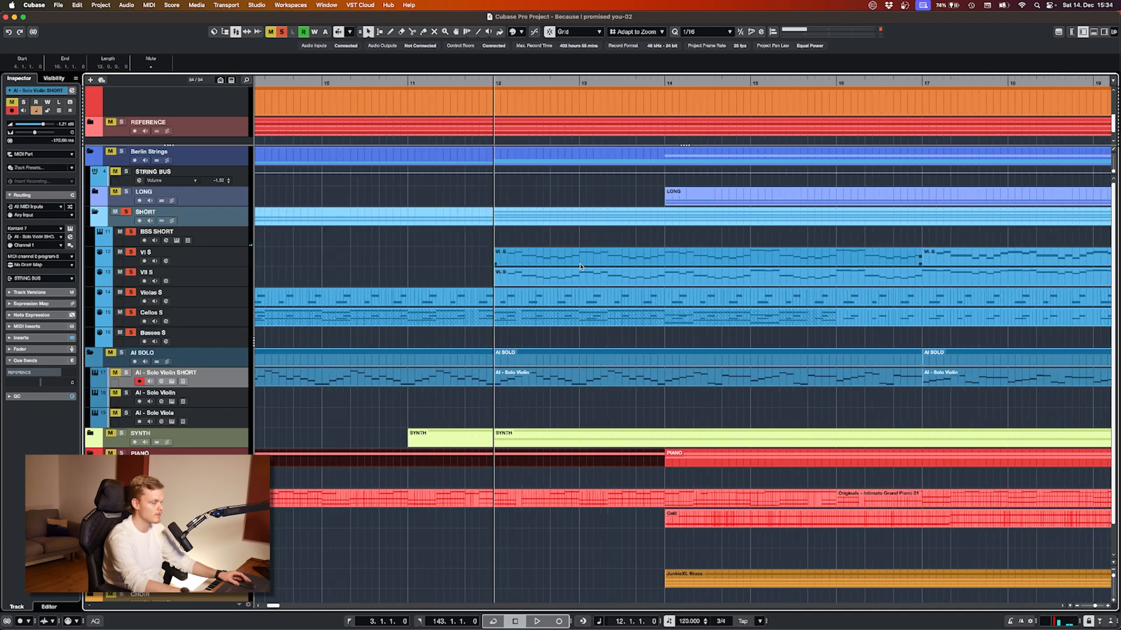
scroll(409, 274, "down", 4)
scroll(399, 275, "left", 2)
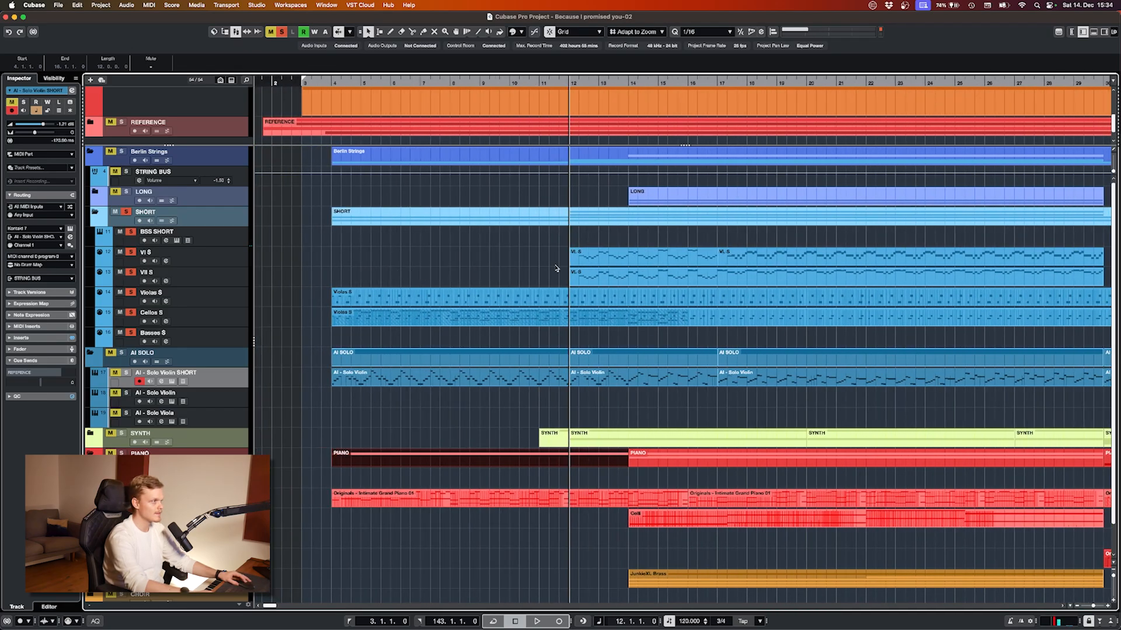
scroll(556, 268, "up", 4)
scroll(496, 266, "down", 2)
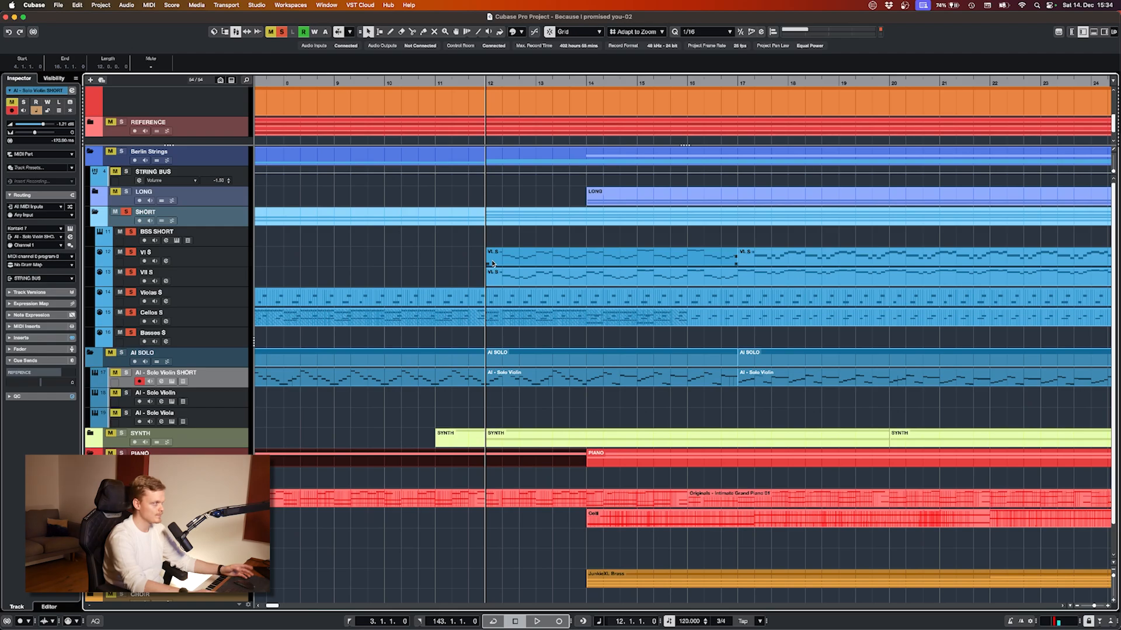
left_click(467, 268)
scroll(451, 270, "right", 3)
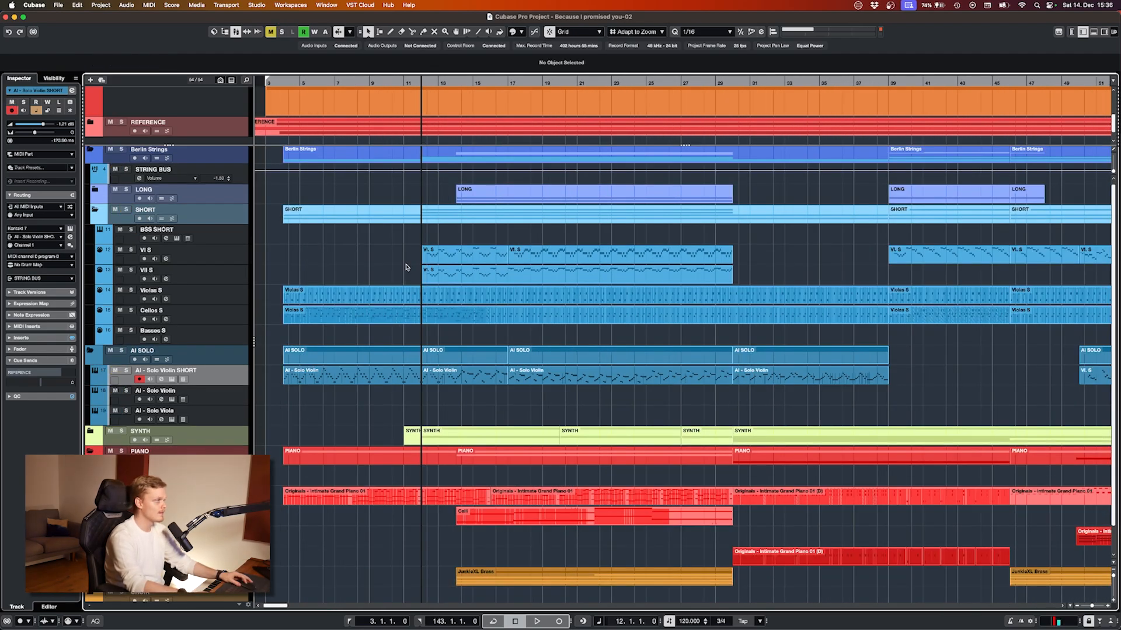
- Look through the short string parts across the arrangement and set the playhead to bar 94
scroll(407, 267, "left", 3)
scroll(467, 255, "down", 6)
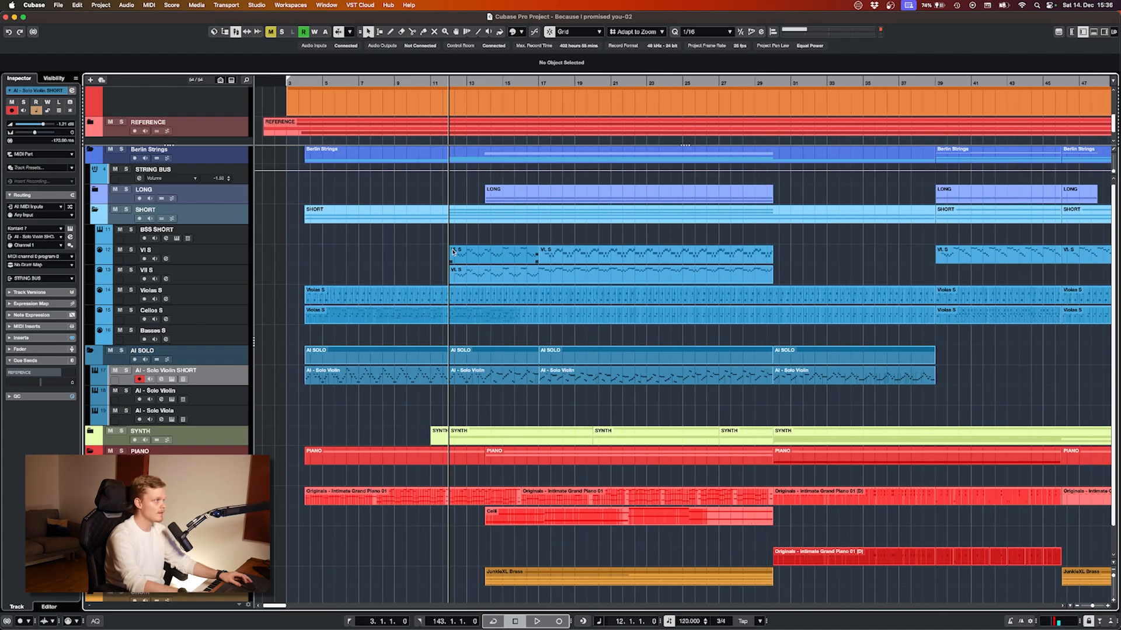
scroll(657, 238, "right", 5)
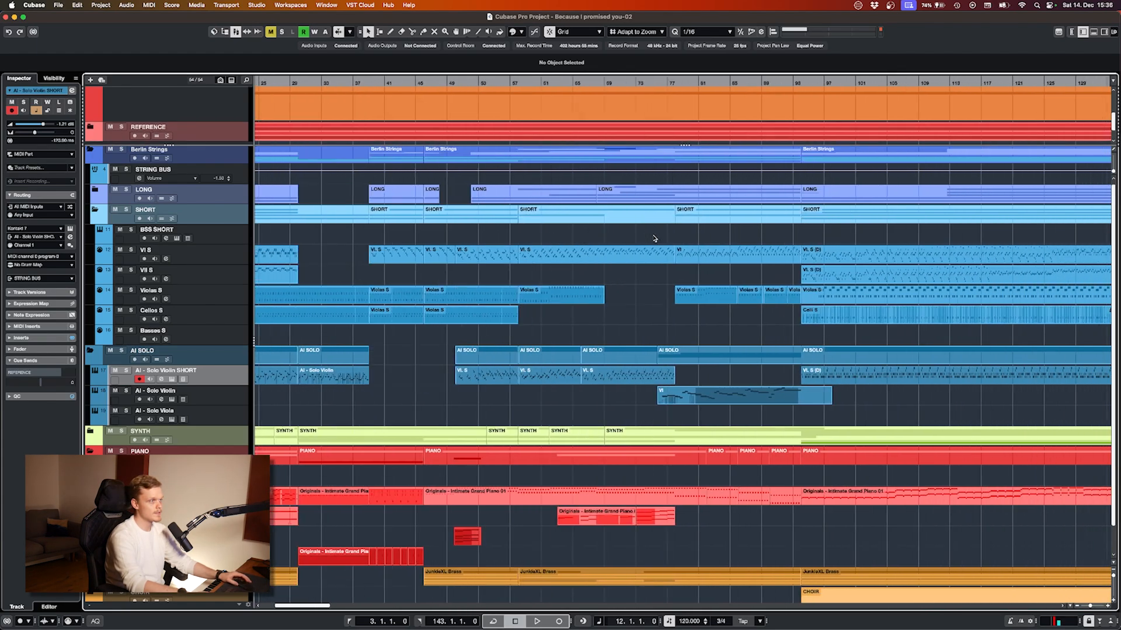
scroll(418, 237, "up", 6)
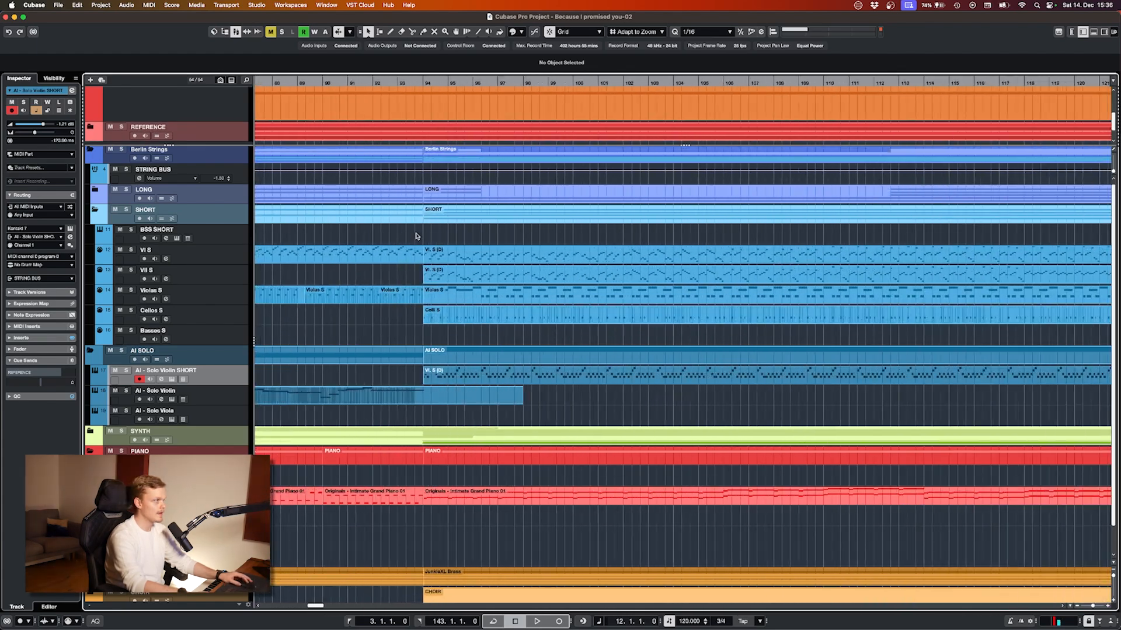
left_click(429, 83)
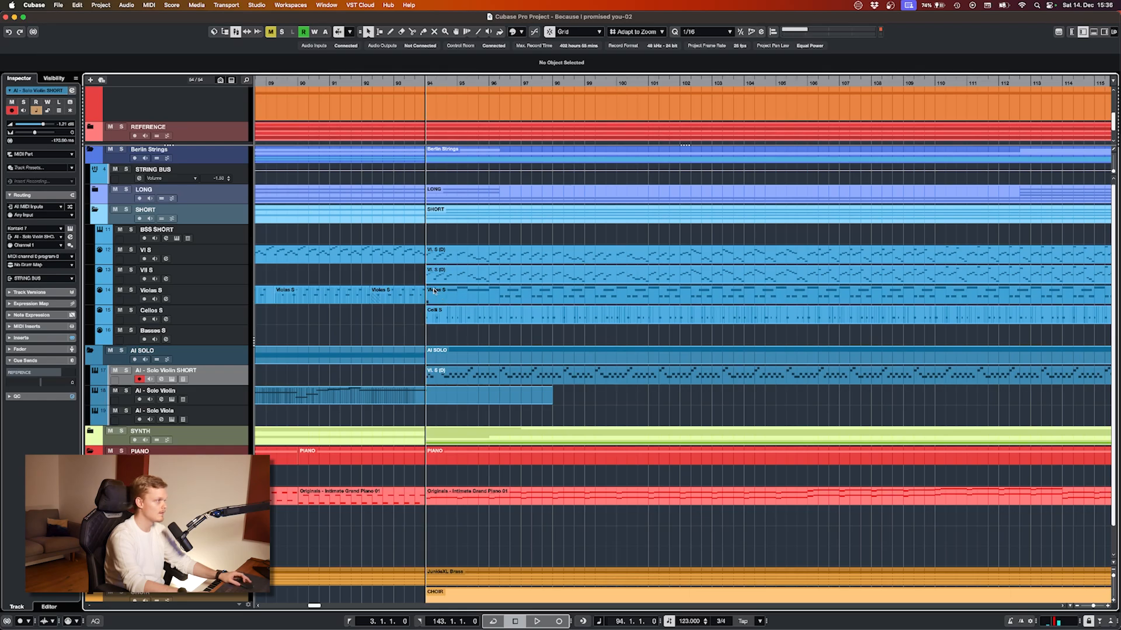
- Expand and solo the LONG strings folder, play it from bar 71, and stop playback
scroll(438, 295, "down", 6)
scroll(446, 299, "down", 1)
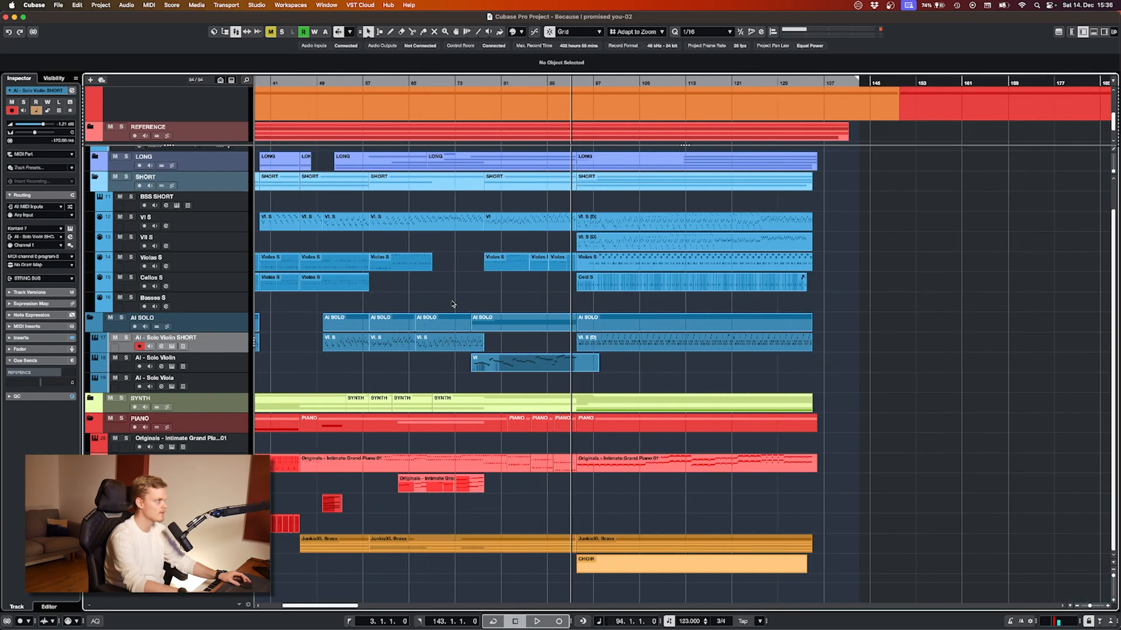
left_click(379, 83)
scroll(395, 228, "up", 5)
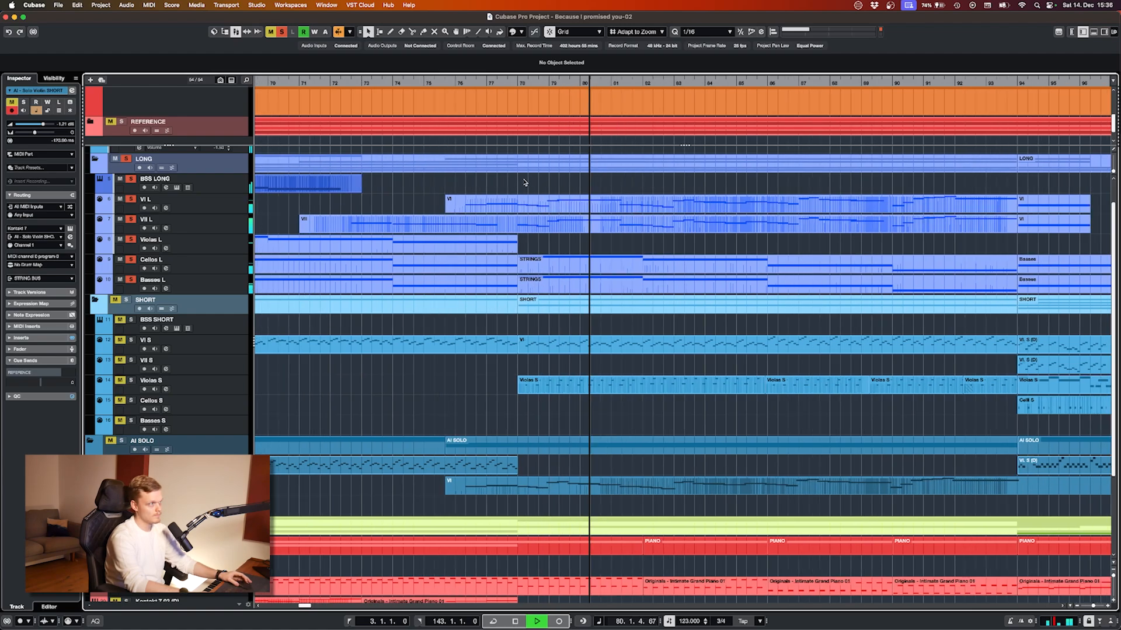
scroll(461, 164, "right", 5)
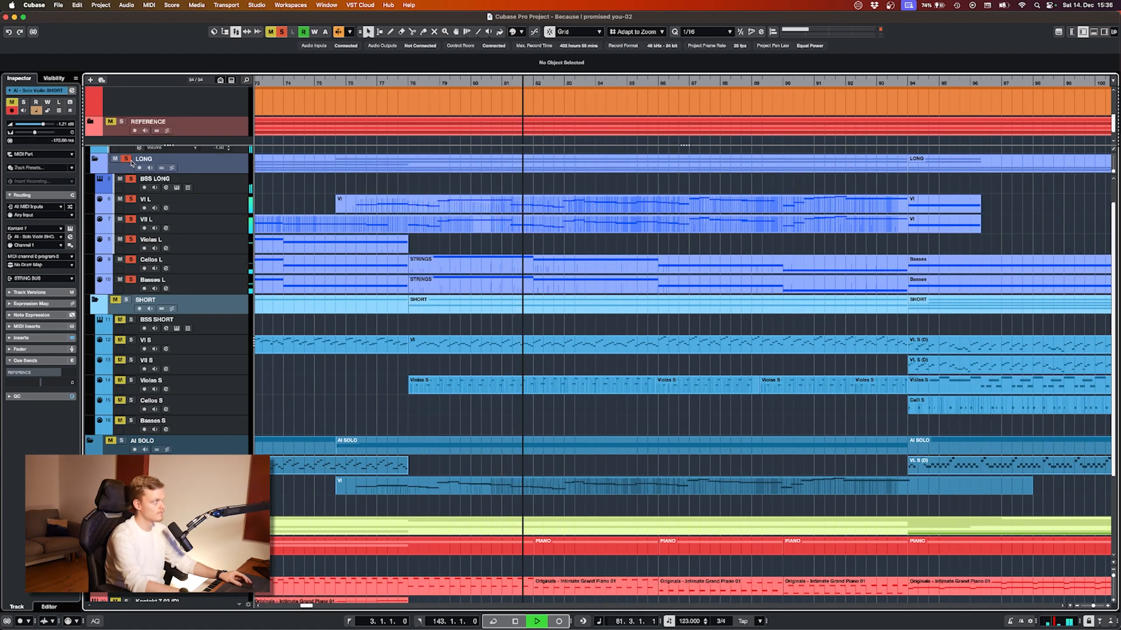
key("space")
scroll(761, 109, "right", 5)
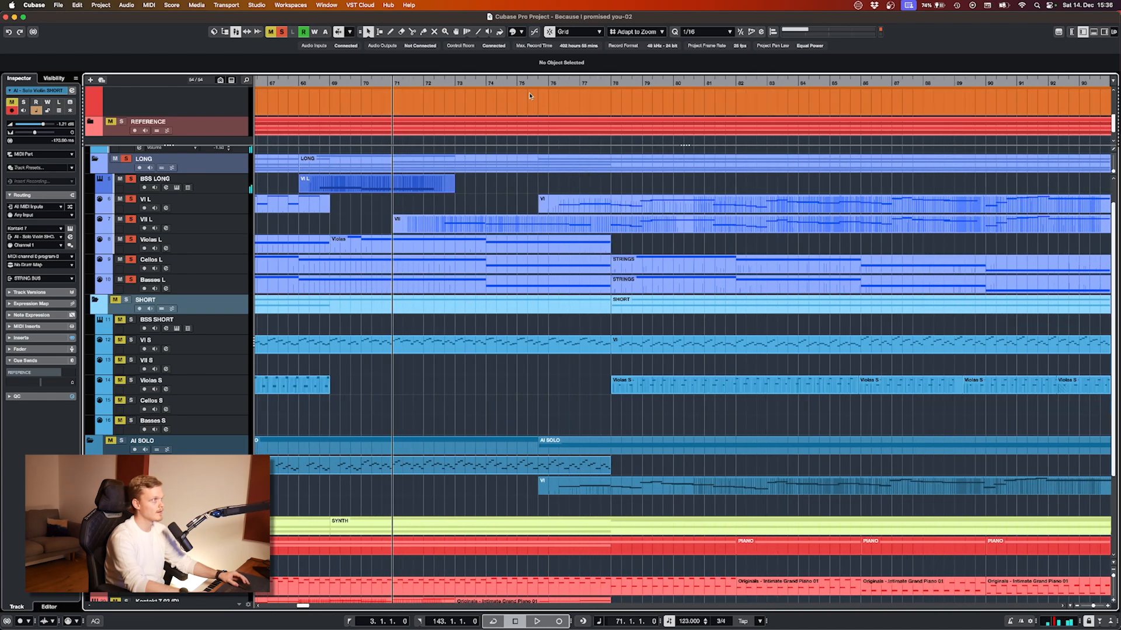
- Release the LONG folder's solo, play the full arrangement from bar 75, and stop playback
left_click(534, 83)
left_click(126, 159)
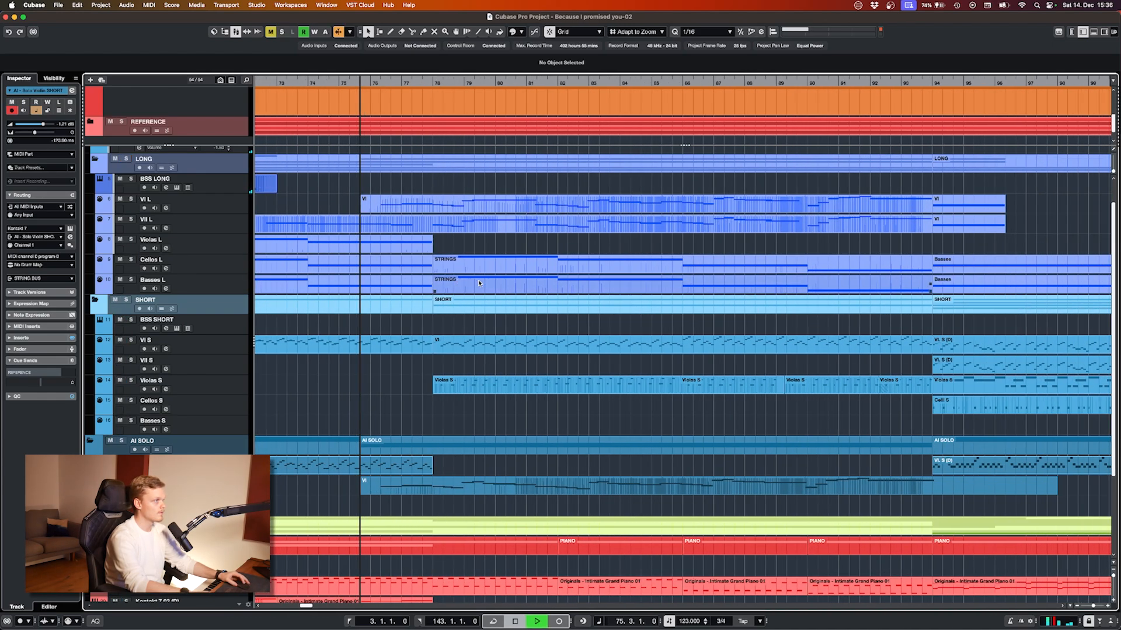
scroll(354, 309, "right", 6)
key("space")
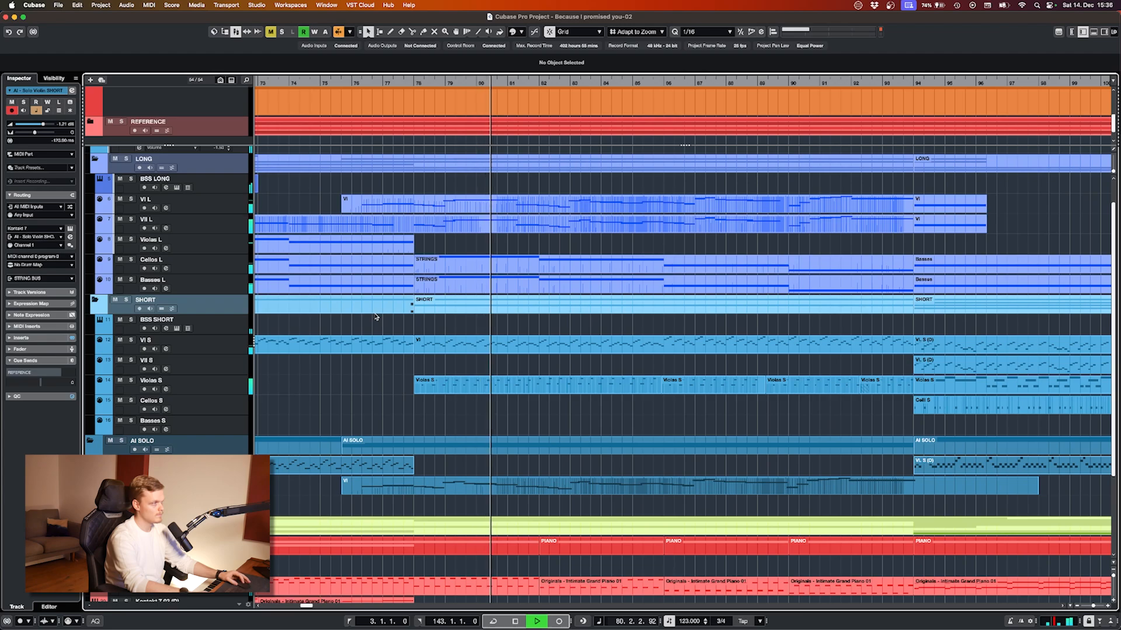
key("g")
key("g")
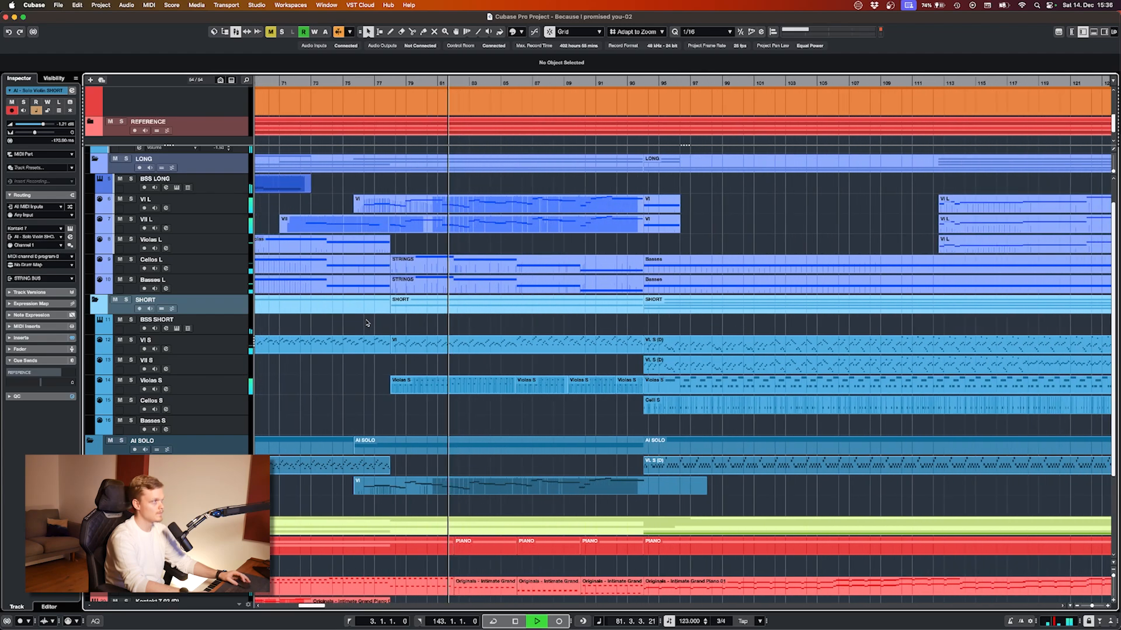
key("space")
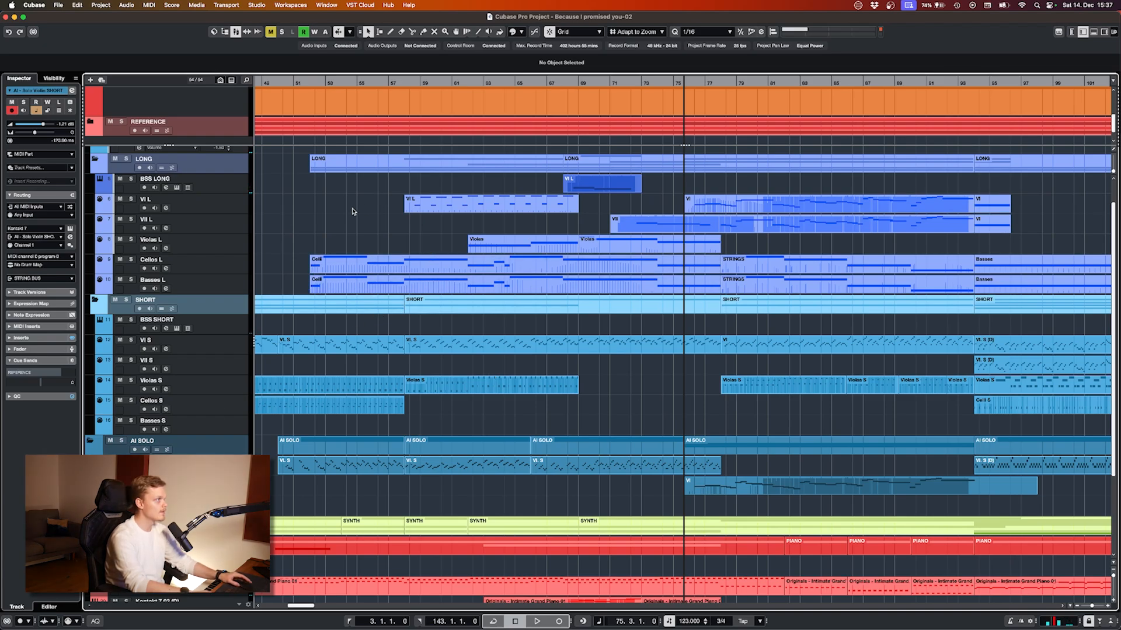
- Return the playhead to bar 4 and bring the Berlin Strings tracks at the start into view
scroll(352, 212, "left", 10)
scroll(327, 208, "down", 5)
left_click(315, 206)
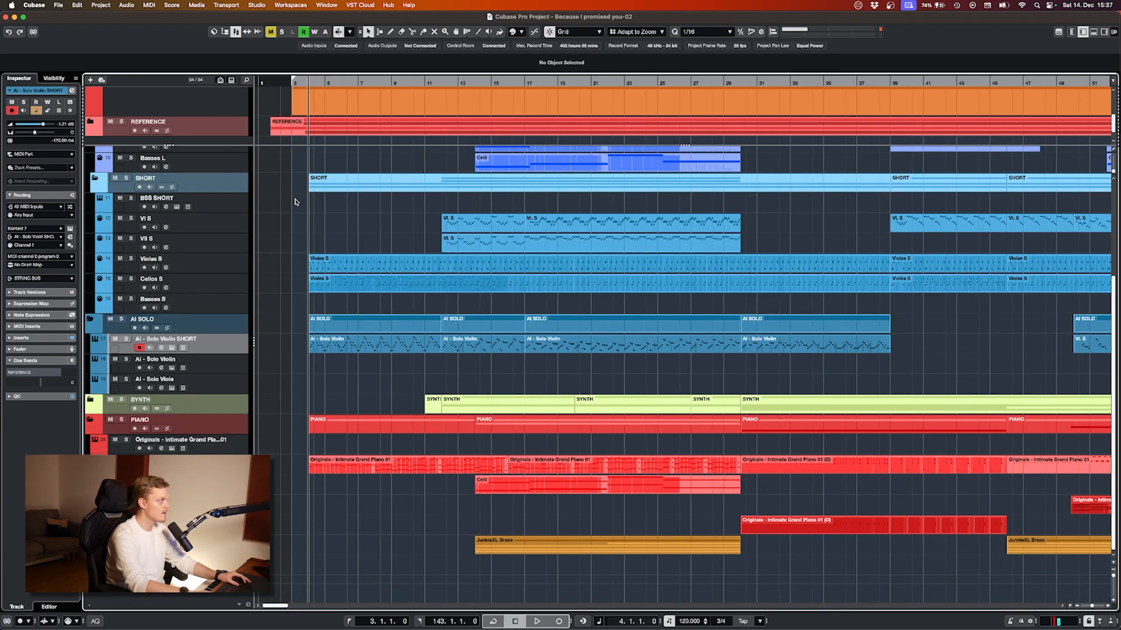
scroll(295, 202, "up", 2)
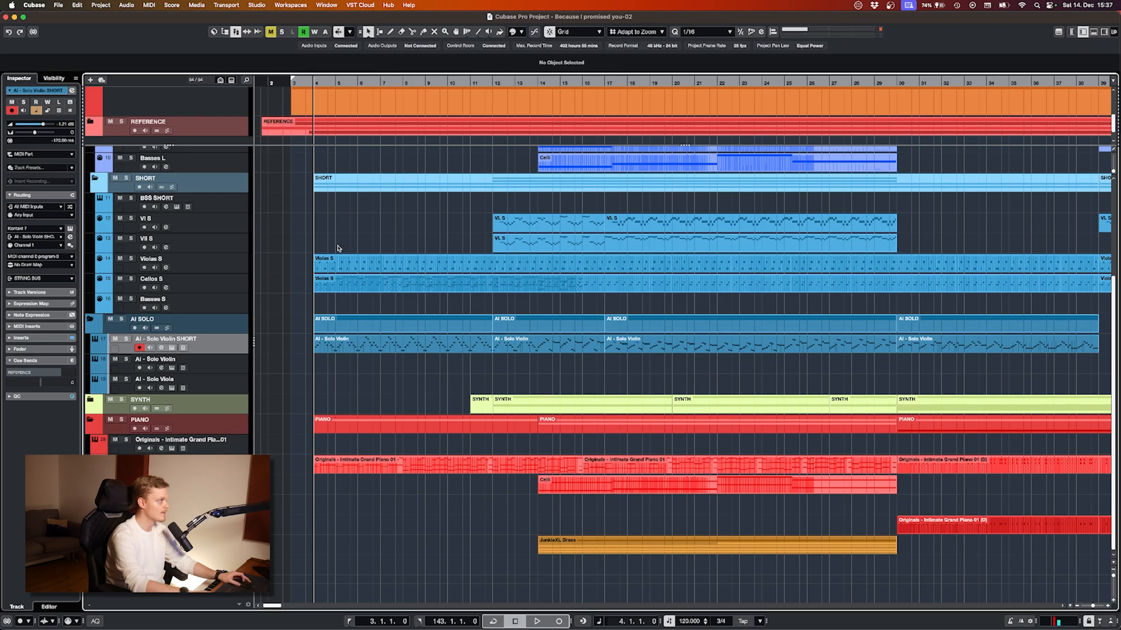
scroll(339, 248, "up", 5)
- Solo the SHORT folder, play it from bar 4, and jump playback ahead to bar 12
left_click(125, 334)
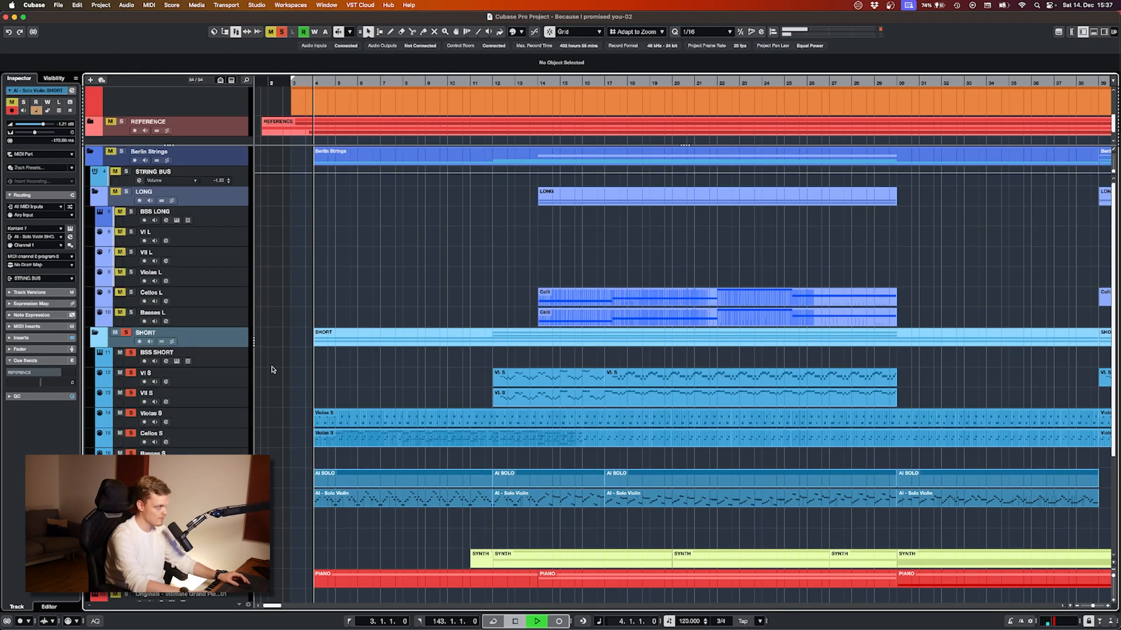
key("space")
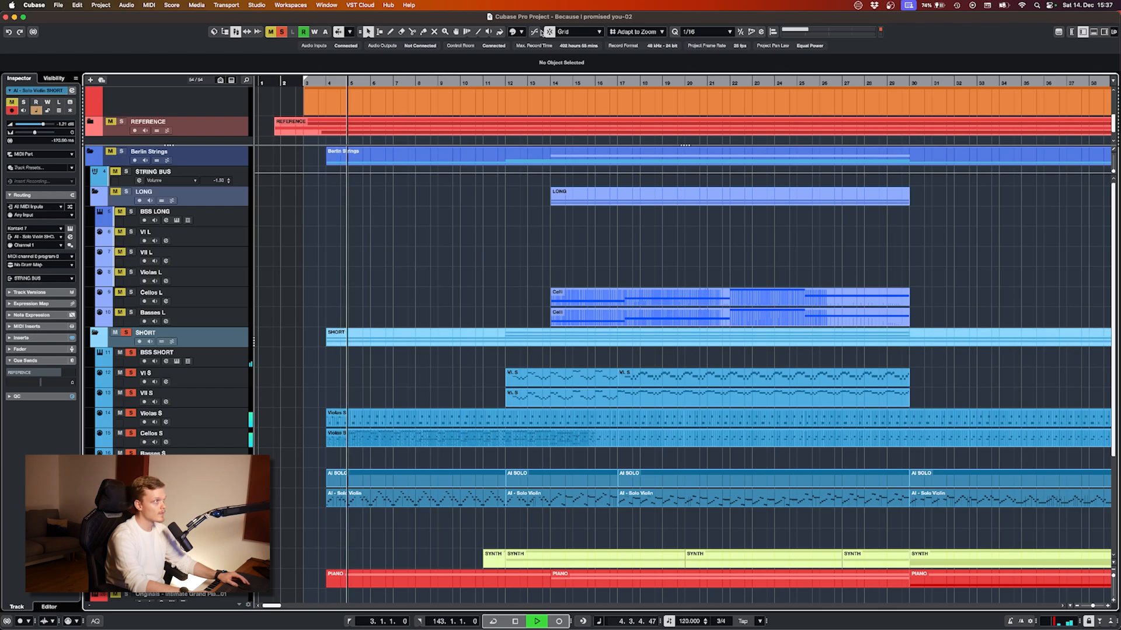
left_click(504, 83)
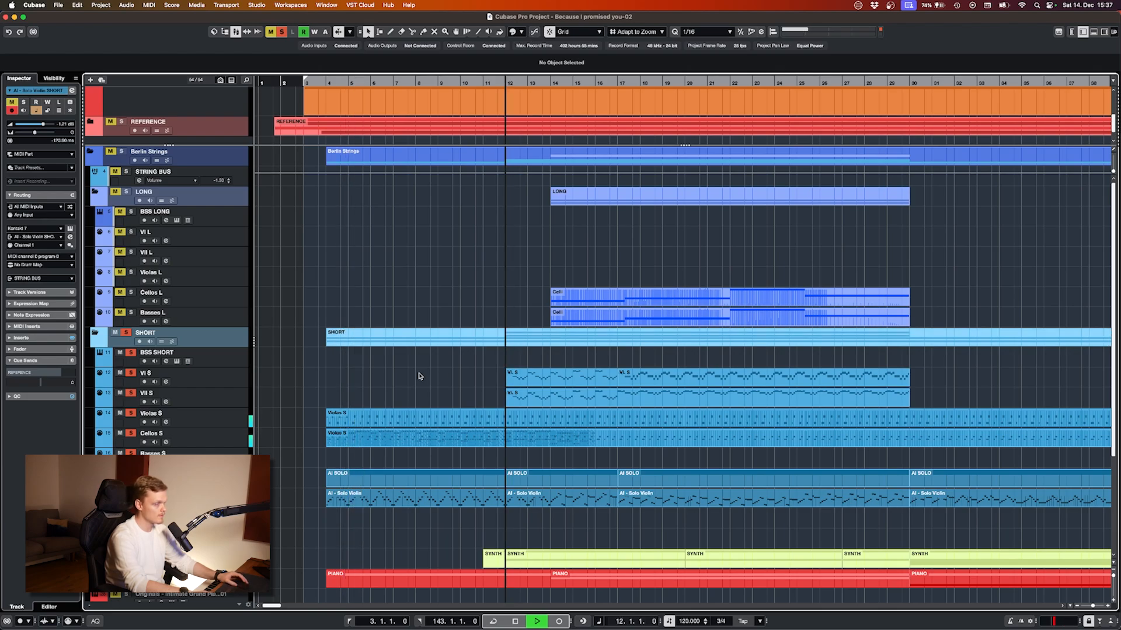
key("f")
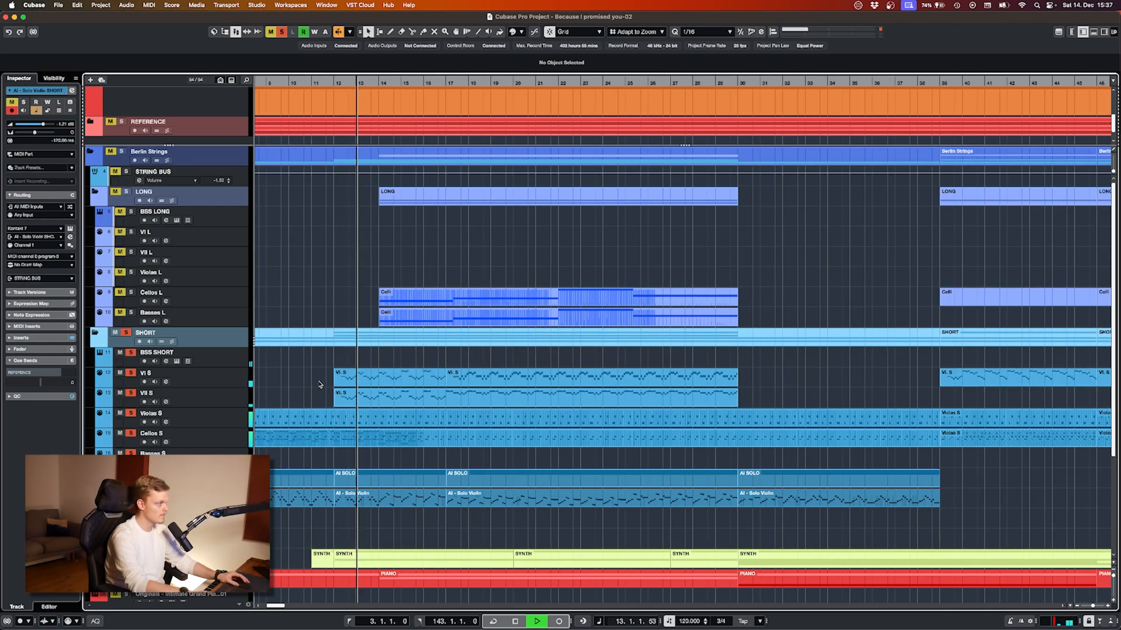
- Stop the playback and release the SHORT folder's solo
key("g")
key("g")
key("g")
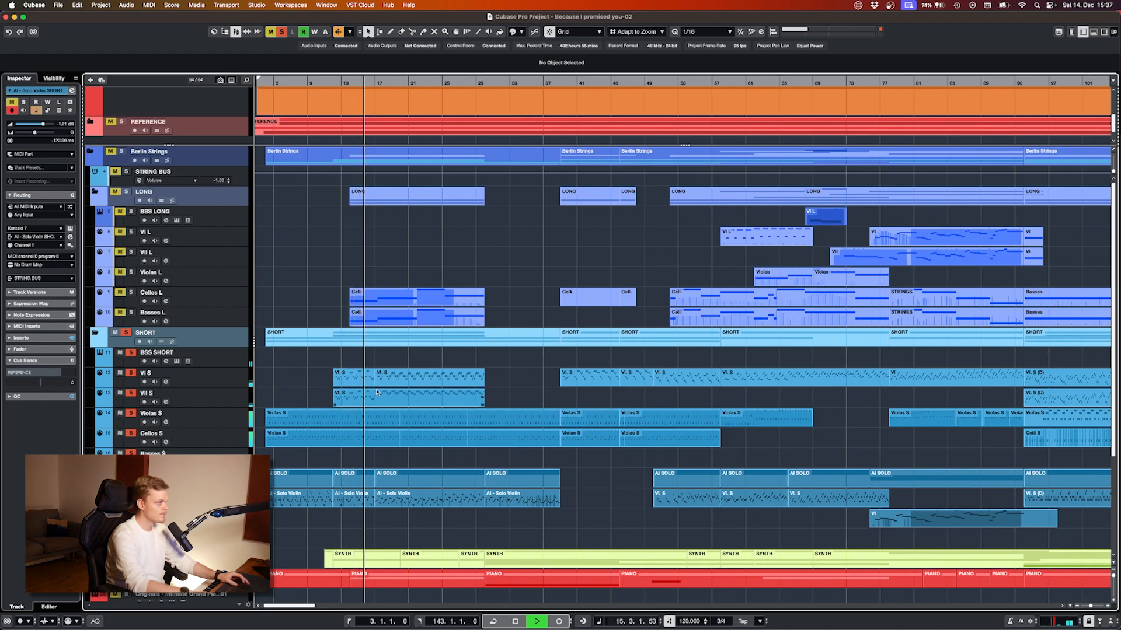
scroll(362, 394, "up", 3, "ctrl")
scroll(350, 394, "down", 3)
key("space")
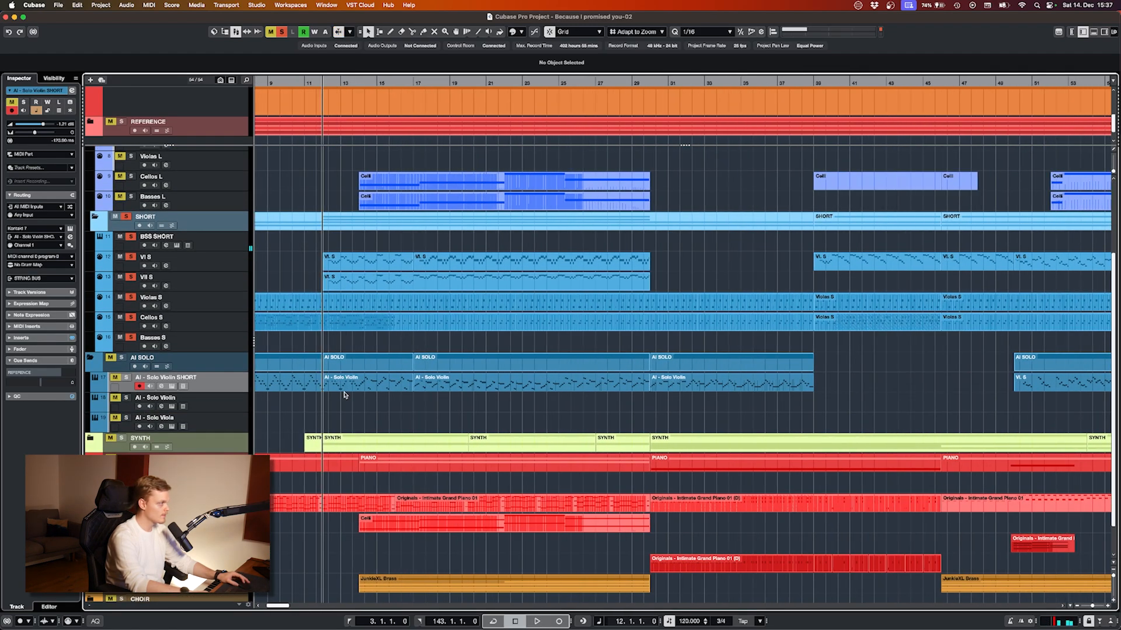
left_click(126, 216)
scroll(296, 272, "left", 5)
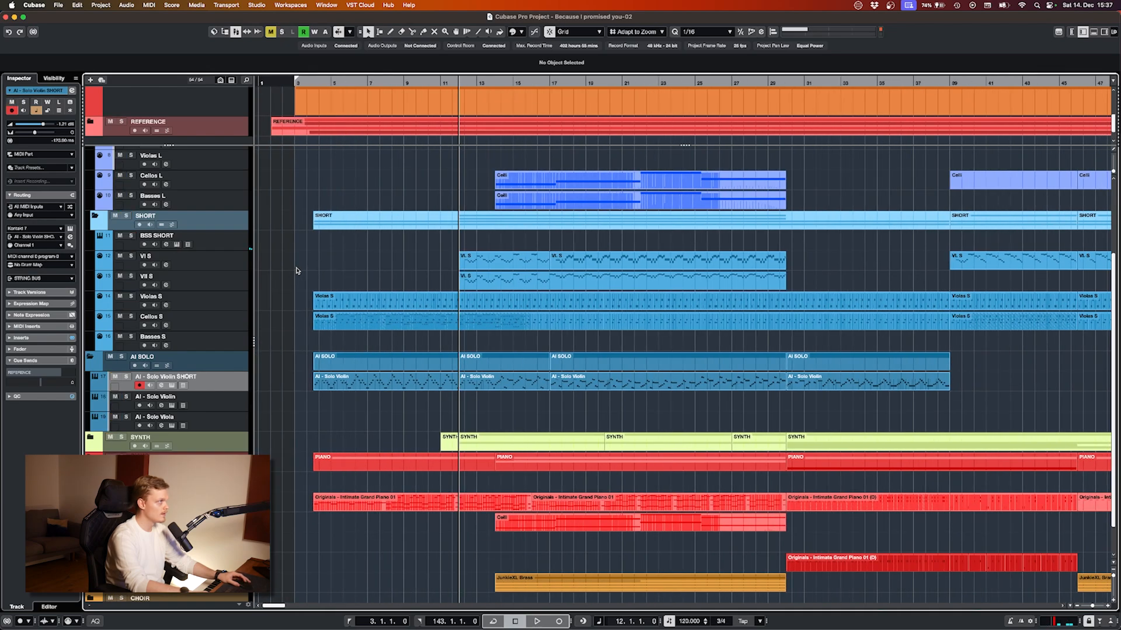
- Place the playhead at bar 10 and play the full arrangement from there
left_click_drag(404, 81, 397, 193)
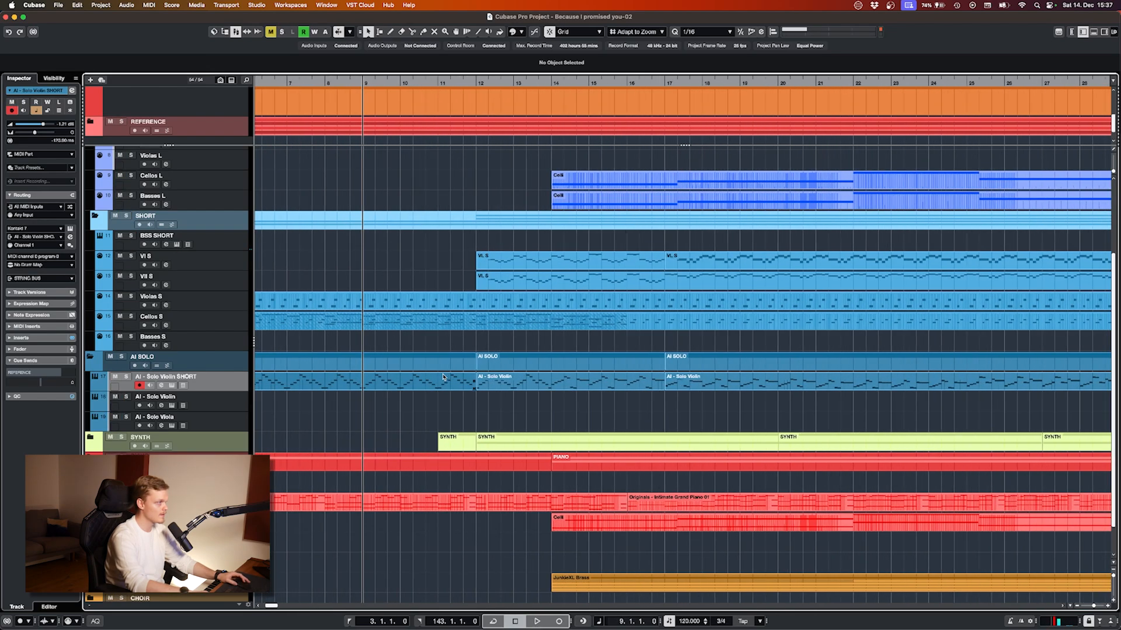
left_click(400, 83)
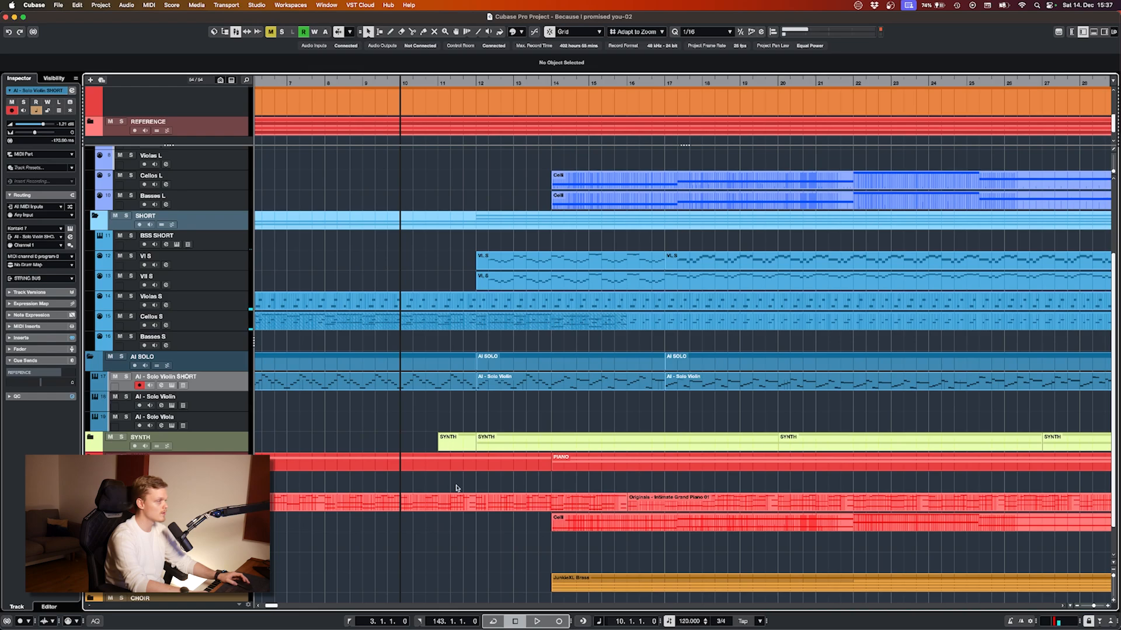
key("space")
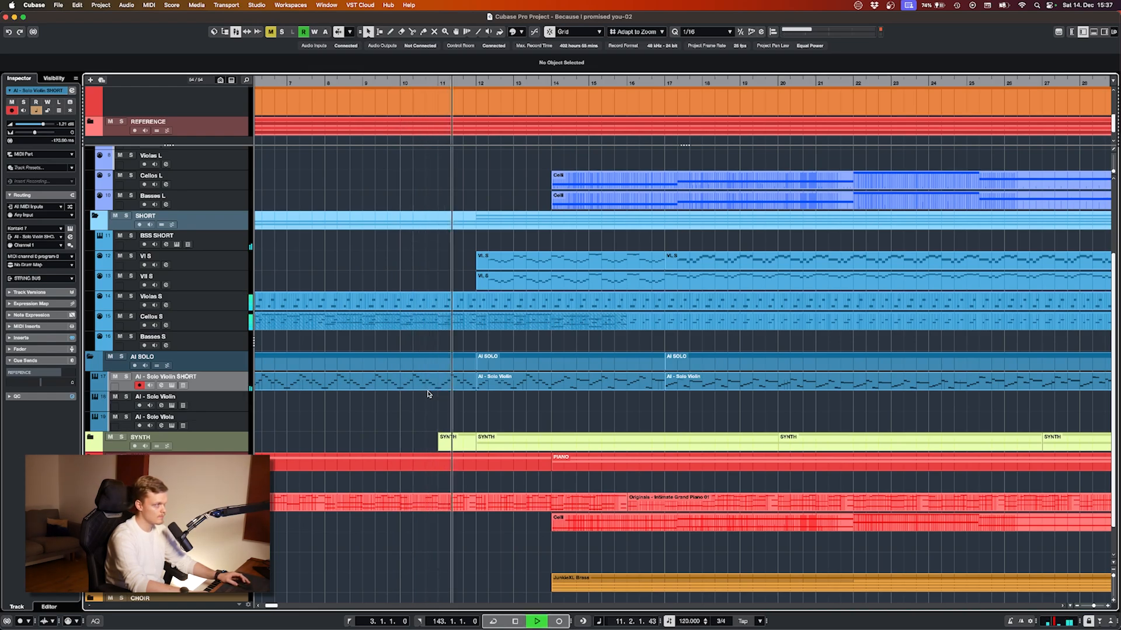
scroll(437, 394, "right", 5)
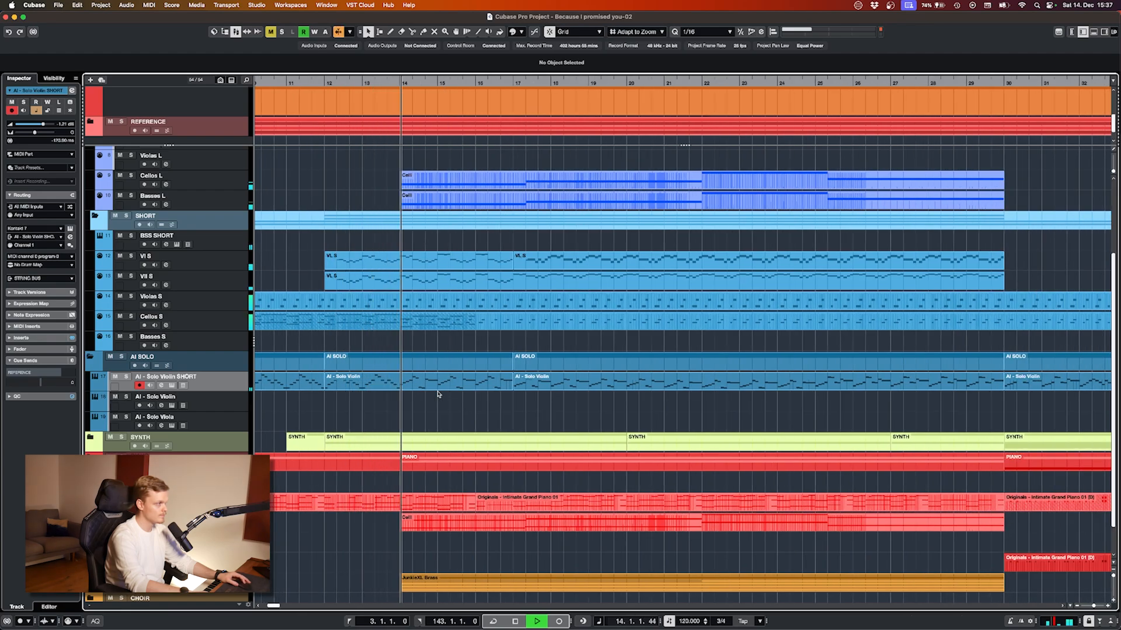
- Solo the SYNTH folder, restart playback from bar 10, and follow its parts across the arrangement
left_click(121, 437)
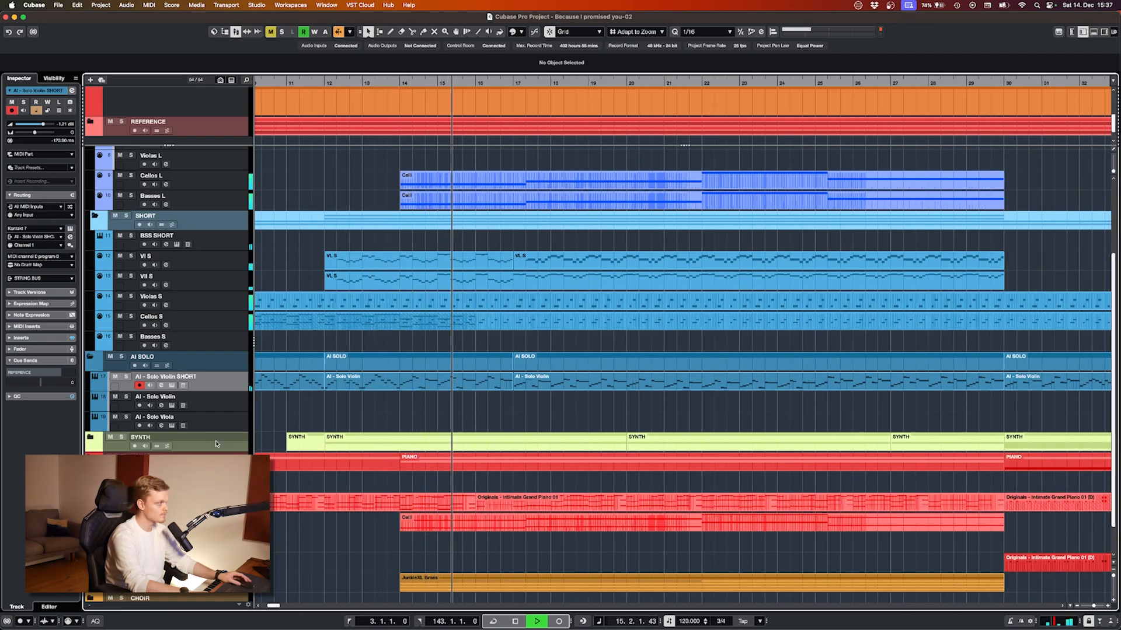
key("space")
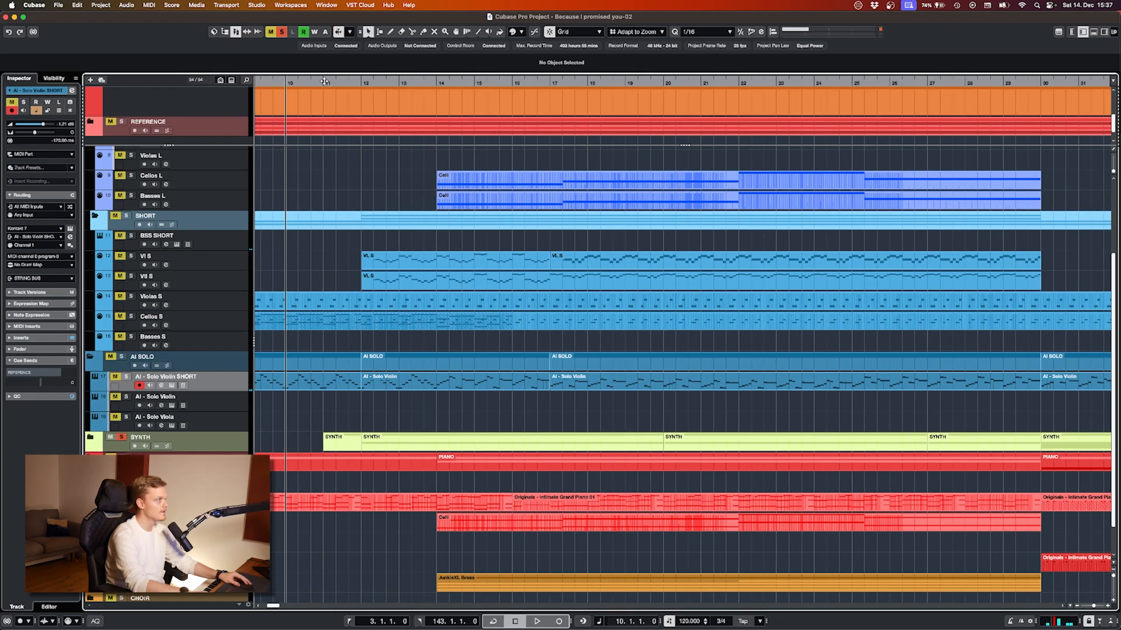
key("n")
key("space")
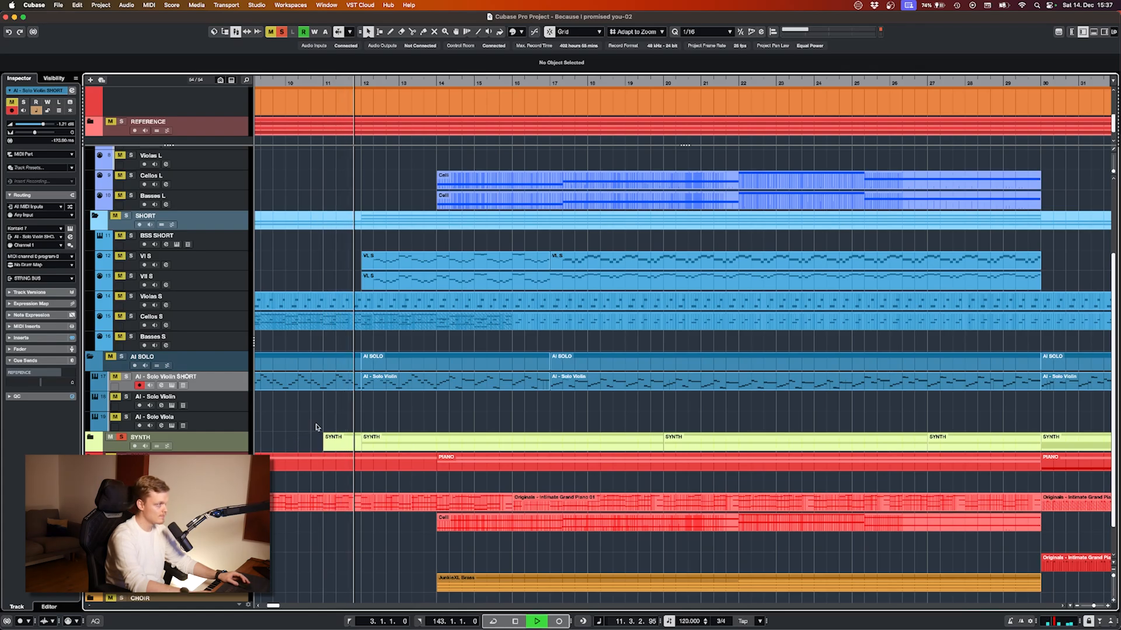
scroll(316, 428, "left", 10)
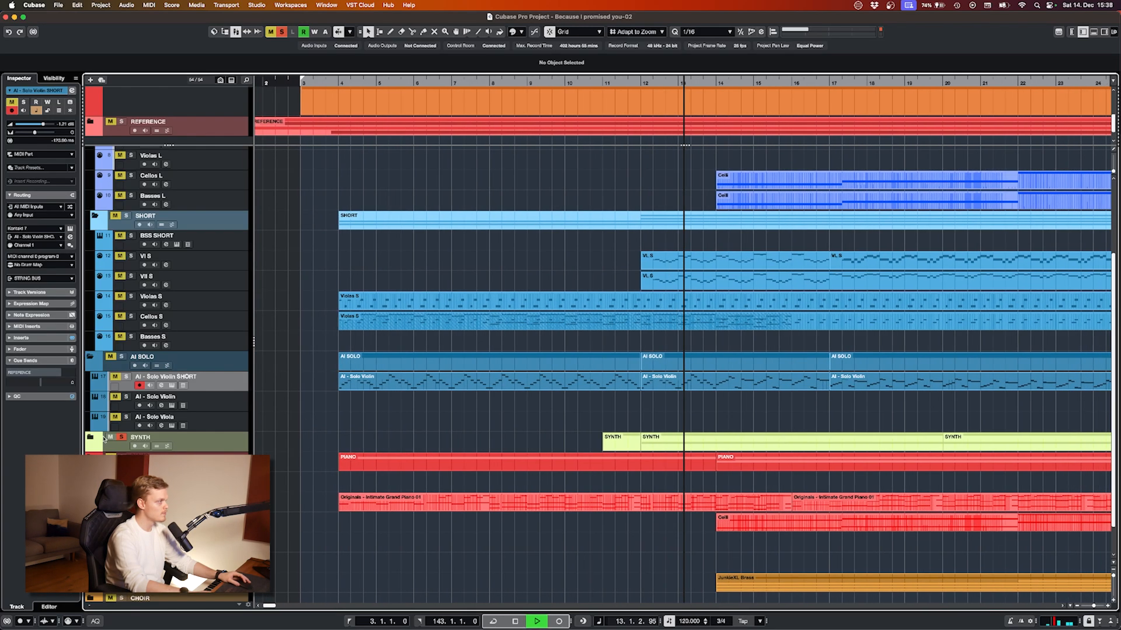
key("g")
key("g")
key("g")
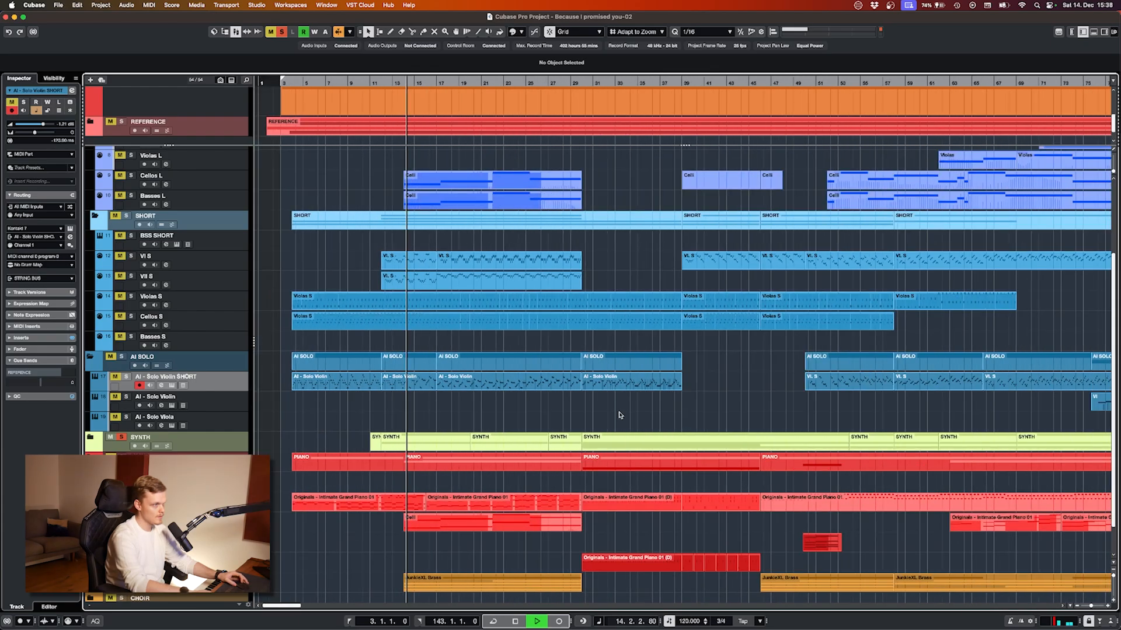
key("g")
key("g")
key("g")
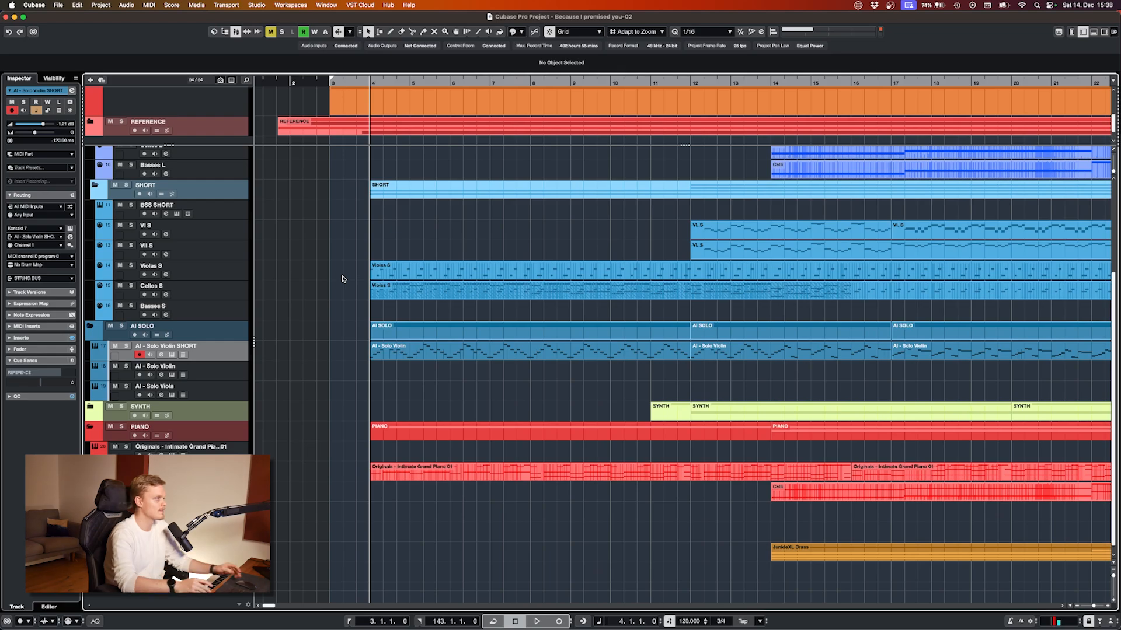
- Open the short first and second violin parts starting at bar 12 in the Key Editor
scroll(343, 278, "down", 5)
left_click(491, 220)
left_click(493, 242)
key("h")
key("h")
key("h")
key("h")
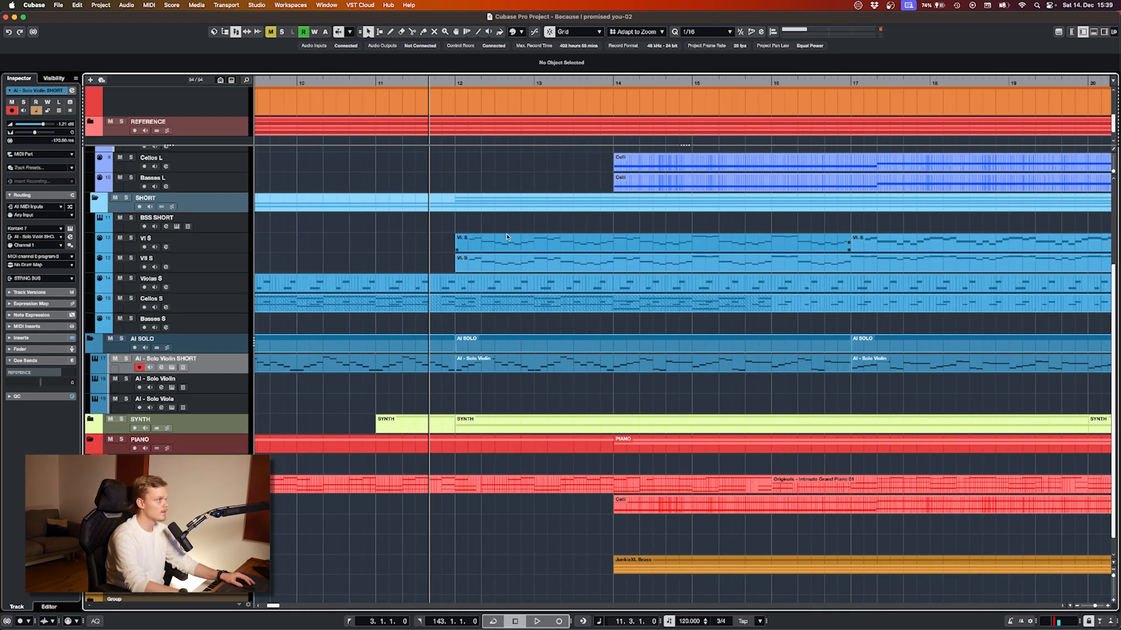
key("Return")
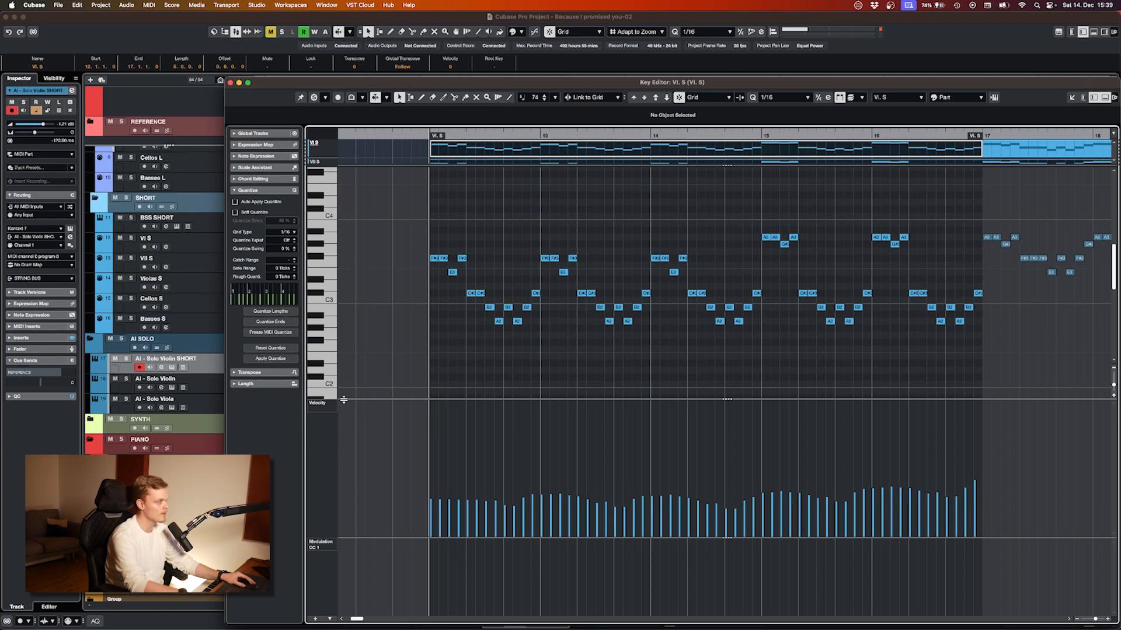
- Enlarge the Key Editor's note area and examine the short violin notes together with their velocities
left_click_drag(347, 398, 344, 447)
key("h")
key("h")
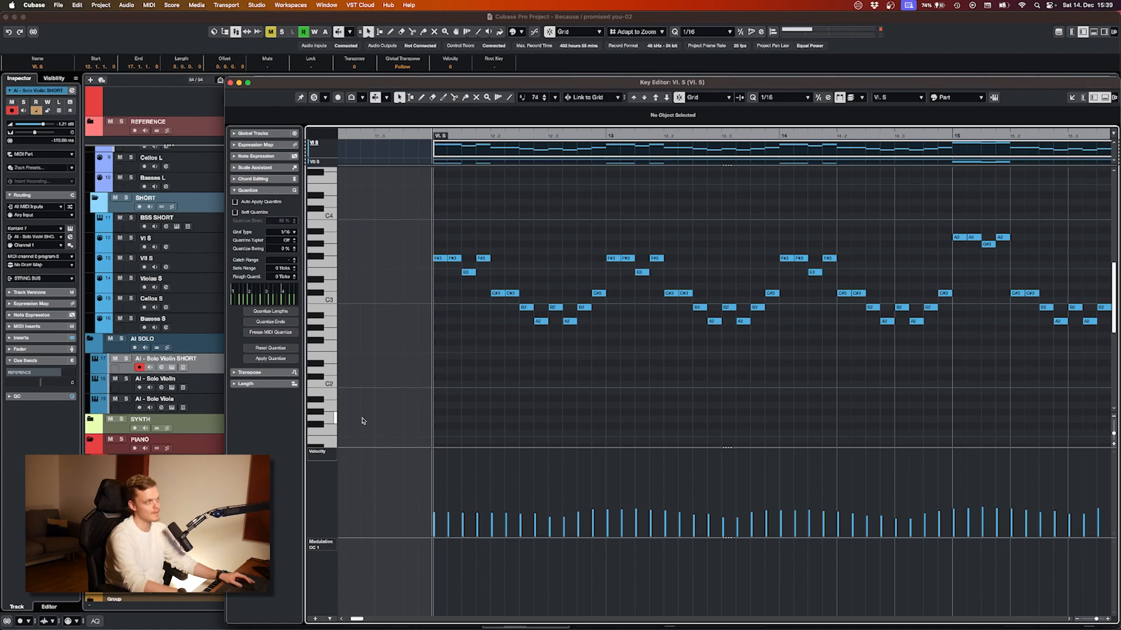
key("g")
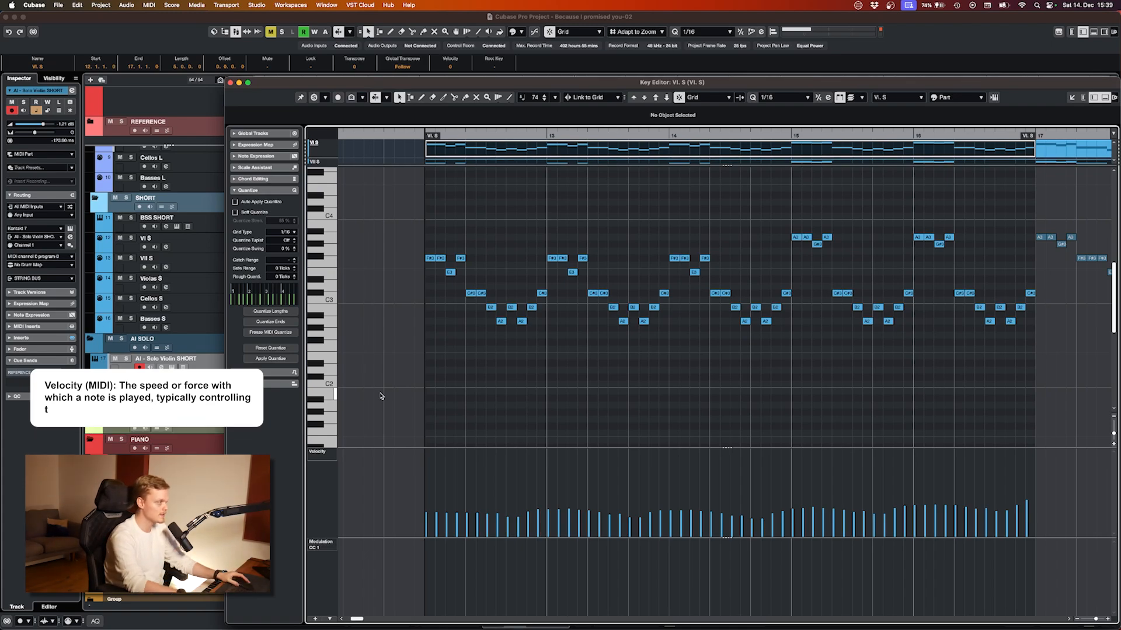
key("space")
key("space")
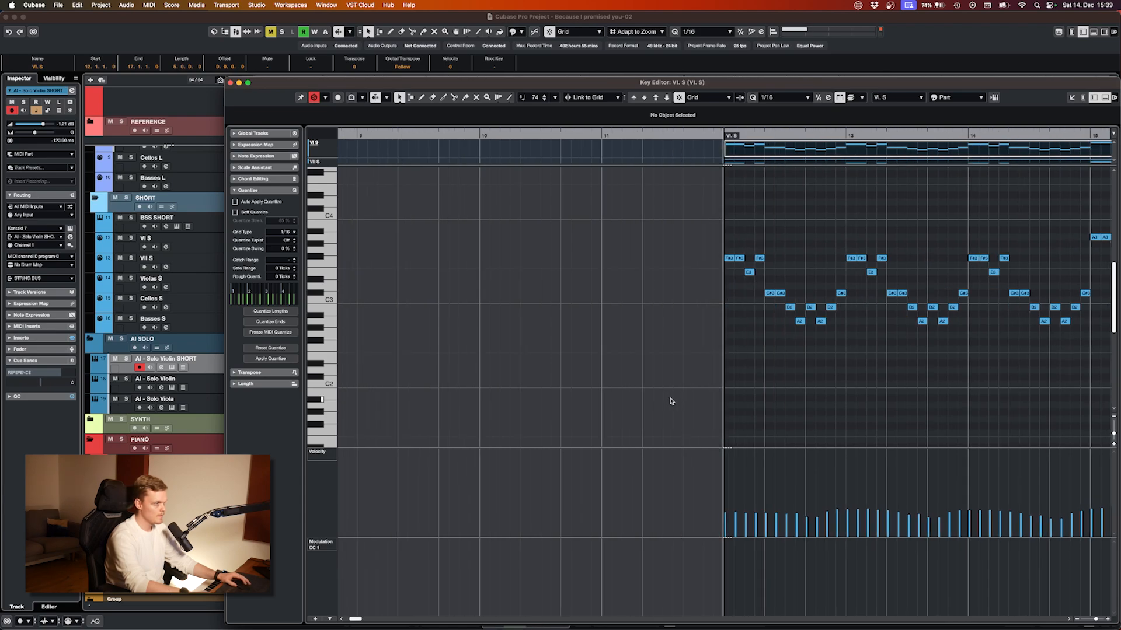
- Select all notes in the short violin part, raise their velocities together, and close the Key Editor
key("g")
key("super+a")
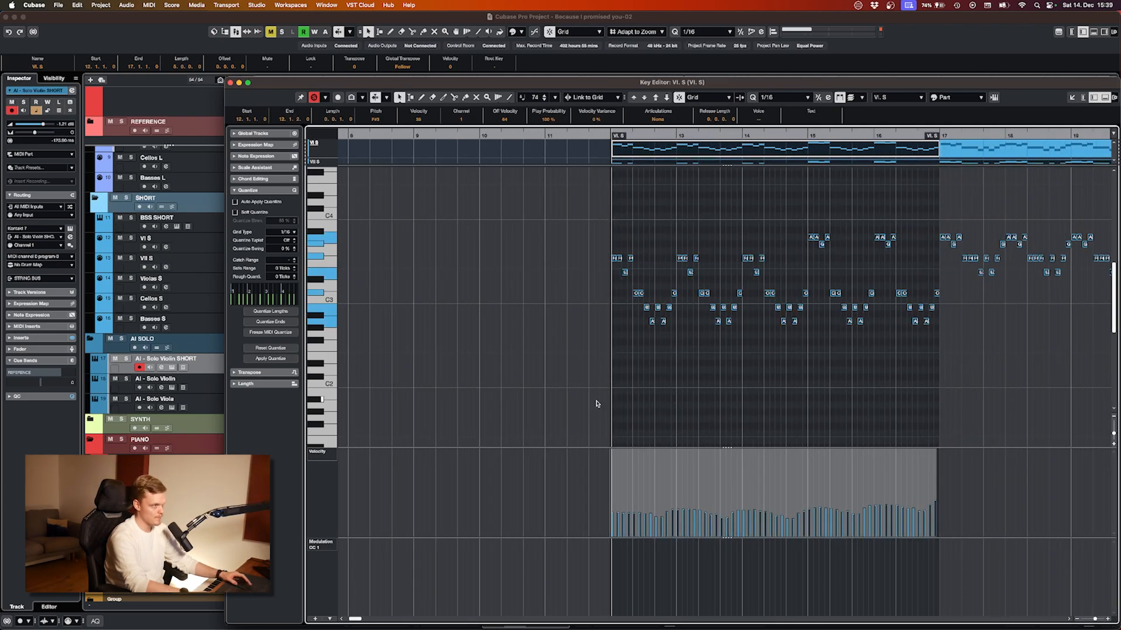
left_click_drag(624, 450, 626, 447)
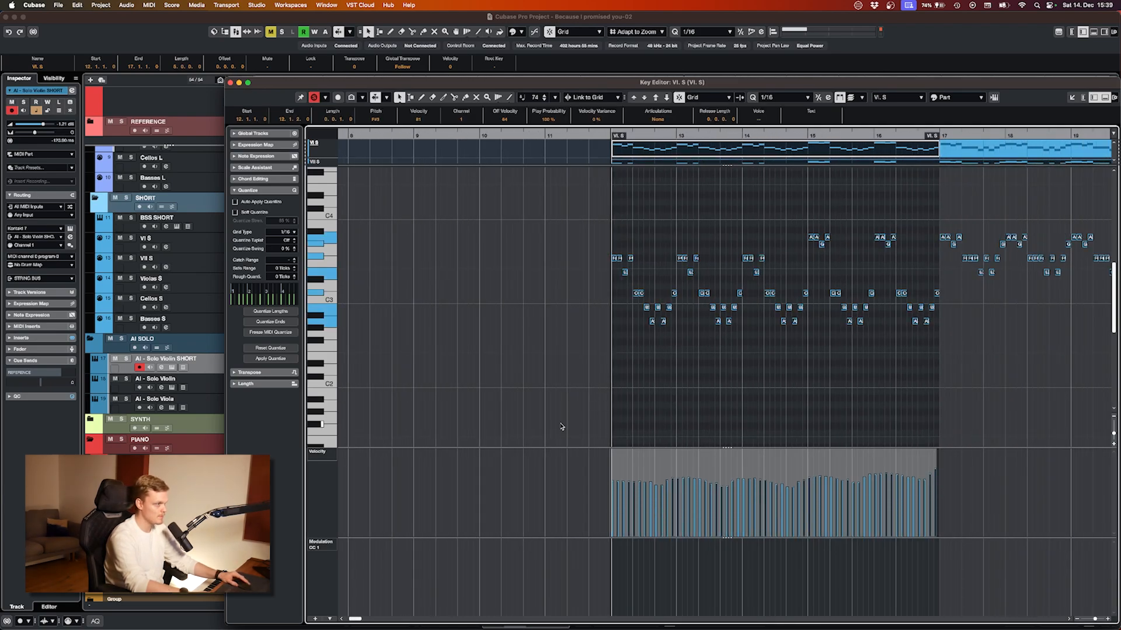
scroll(542, 385, "left", 5)
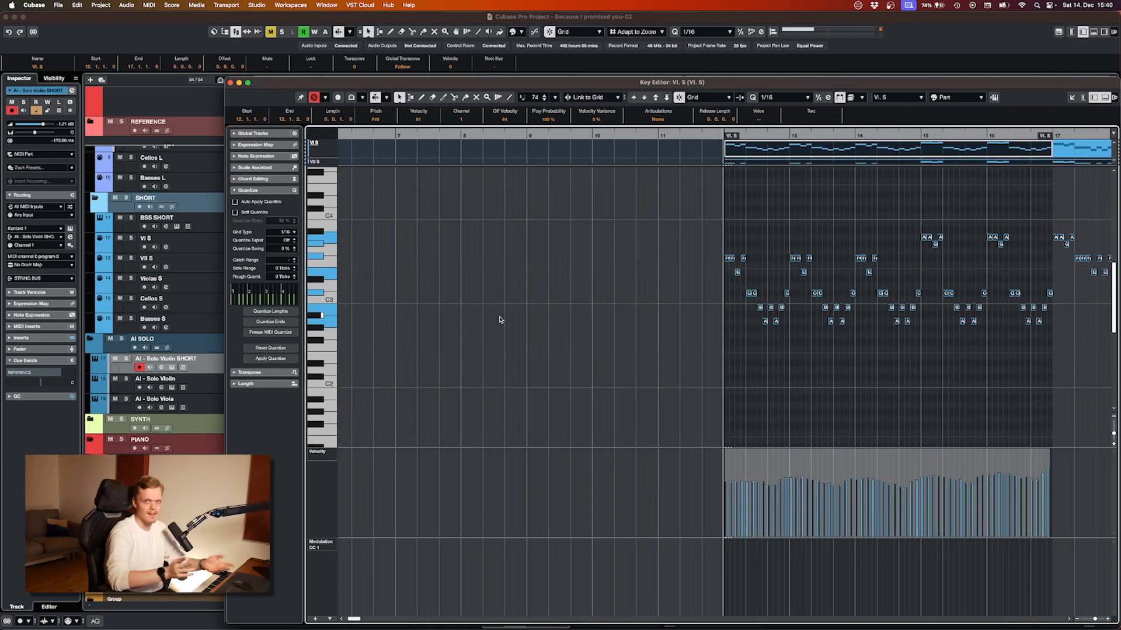
key("Return")
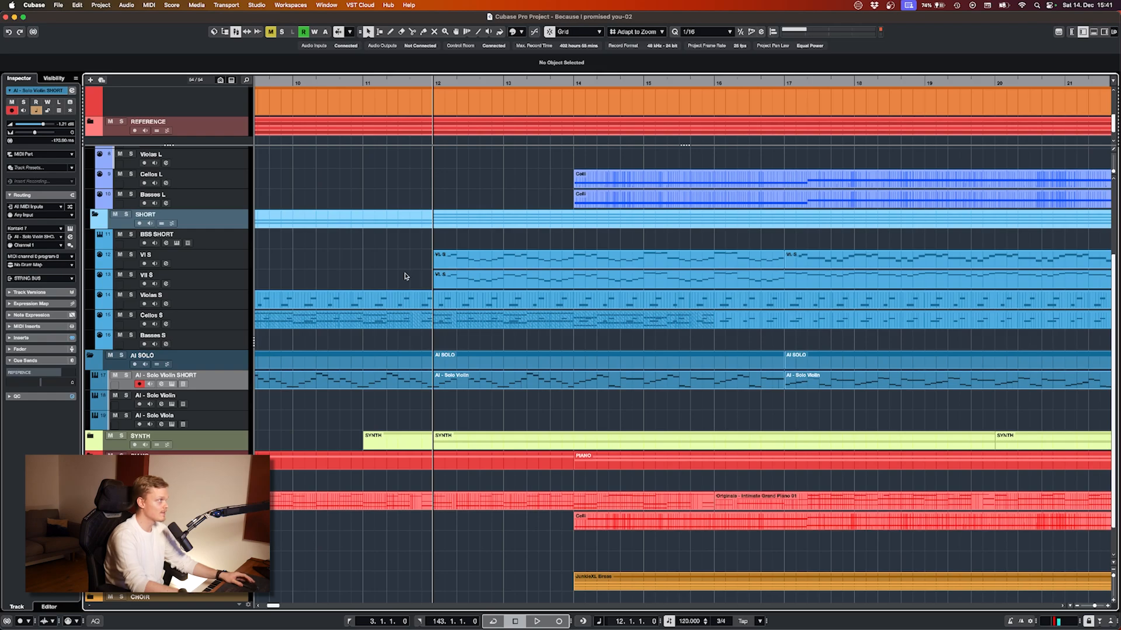
- Select the short violin parts at bar 12, inspect their velocities in the Key Editor, and close it
scroll(406, 276, "down", 3)
left_click_drag(429, 281, 429, 281)
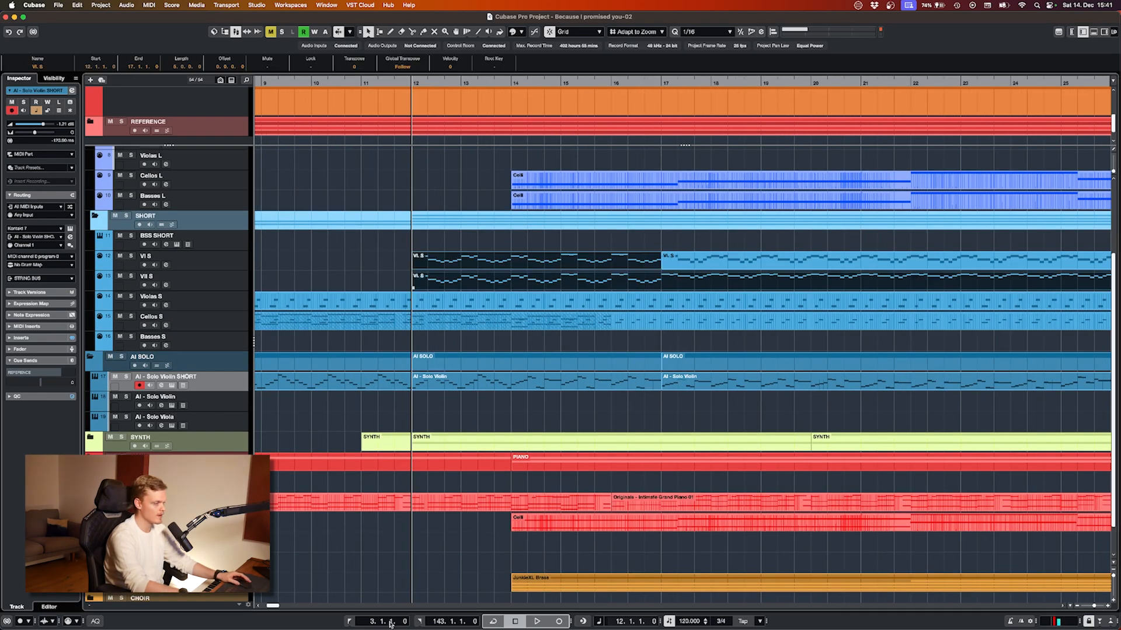
key("Return")
scroll(462, 280, "right", 5)
scroll(613, 310, "down", 3)
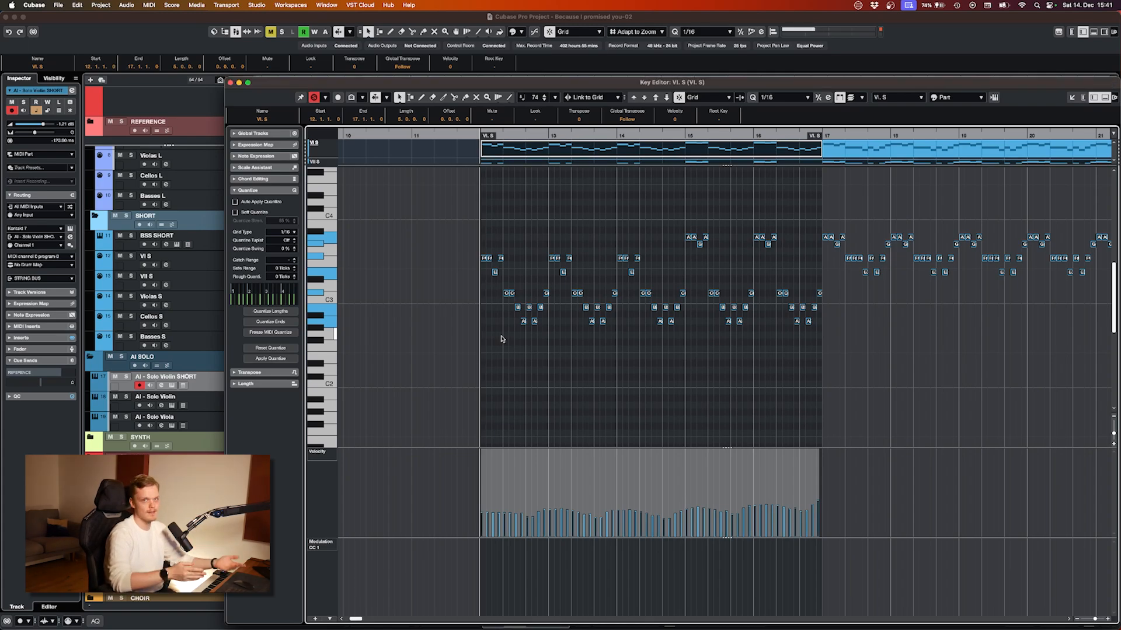
key("super+m")
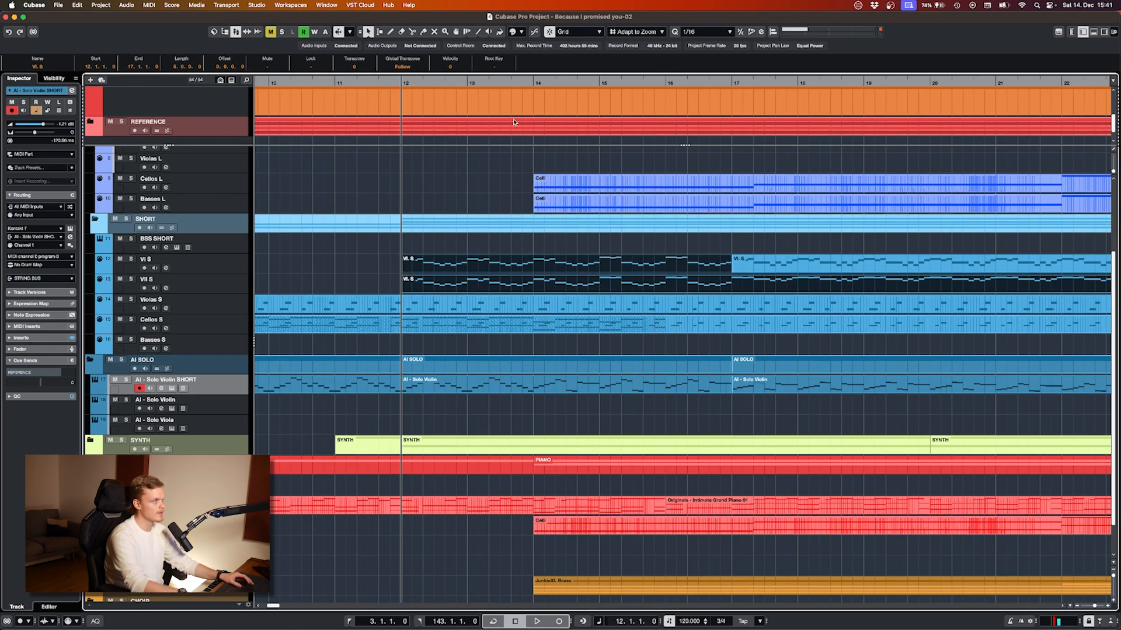
- Place the playhead at bar 78, check the LONG string parts with their folder soloed, and release the solo
scroll(516, 217, "right", 10)
scroll(514, 213, "up", 5)
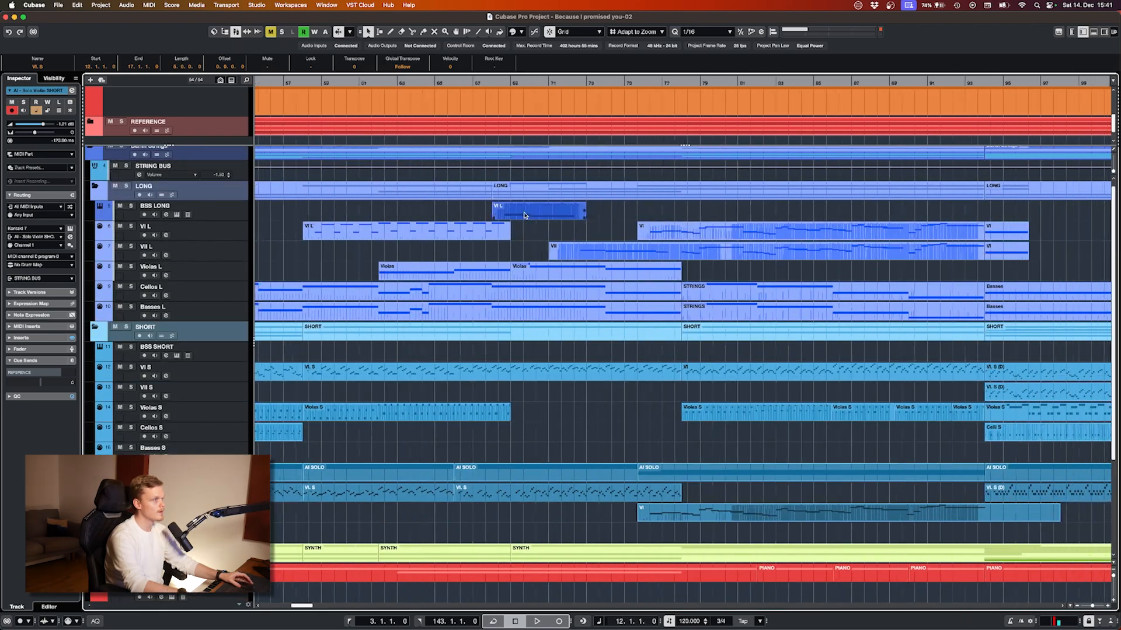
left_click_drag(465, 83, 449, 259)
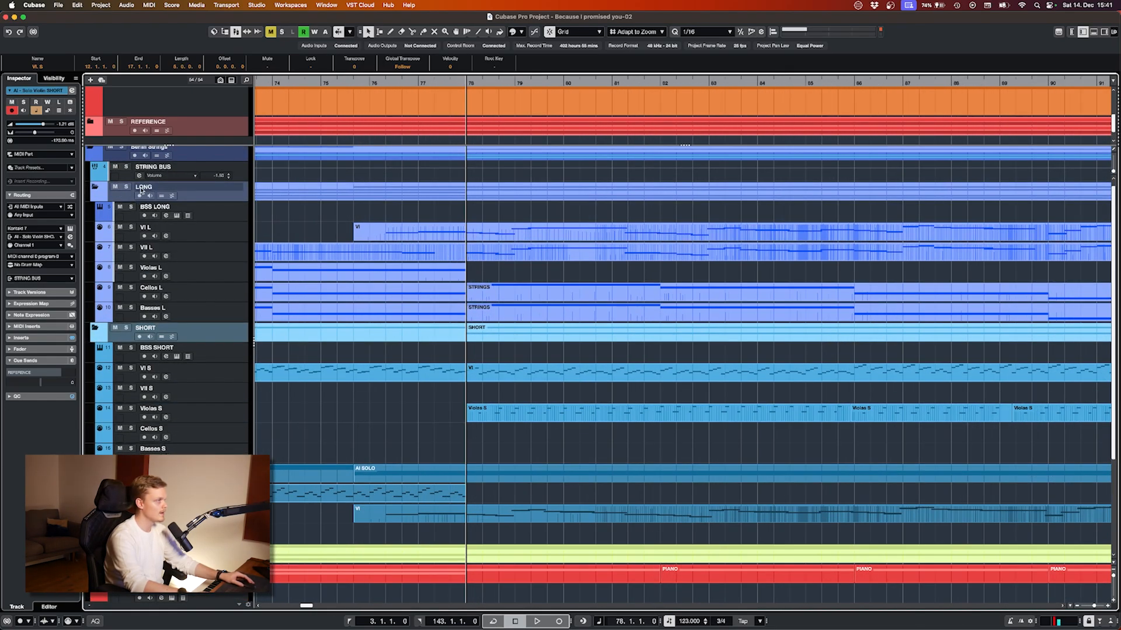
left_click_drag(489, 214, 497, 338)
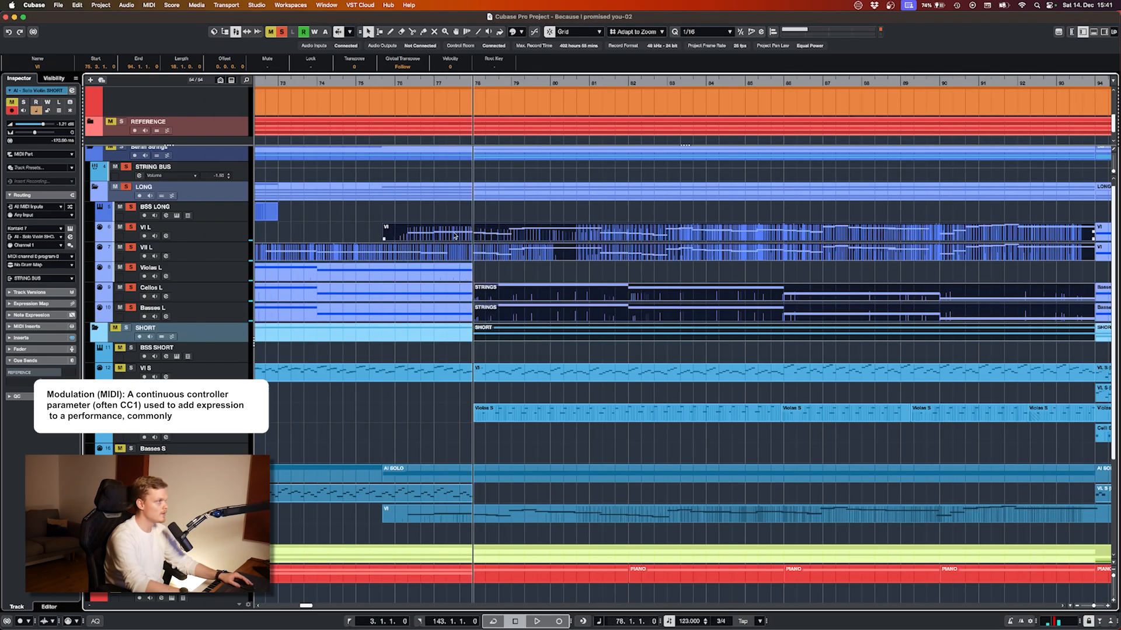
left_click(490, 218)
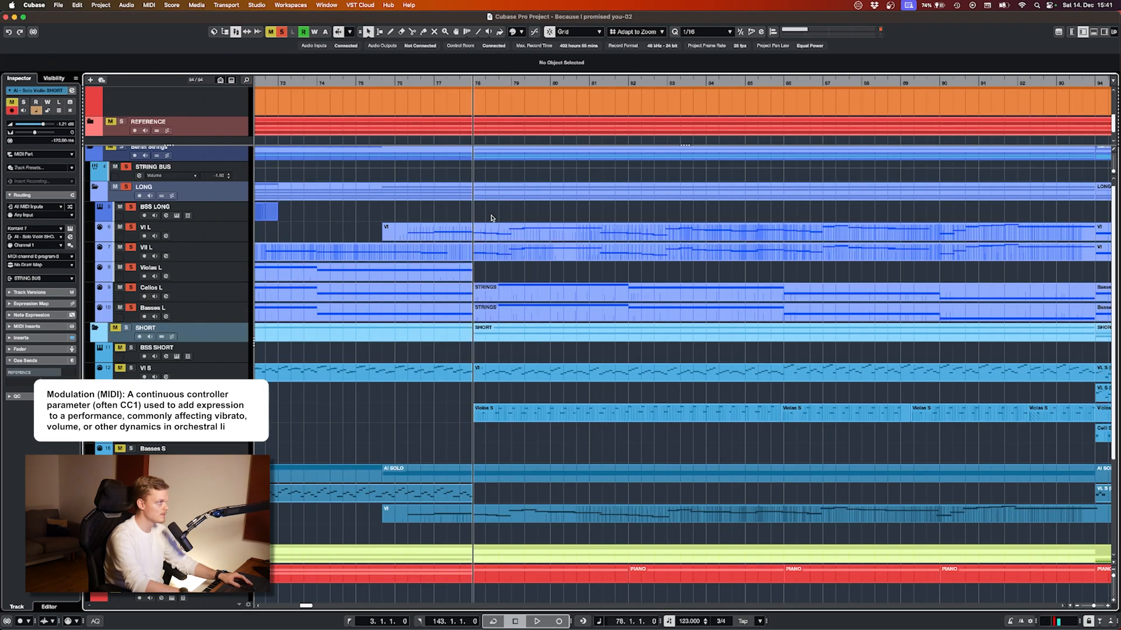
left_click(516, 233)
left_click(127, 187)
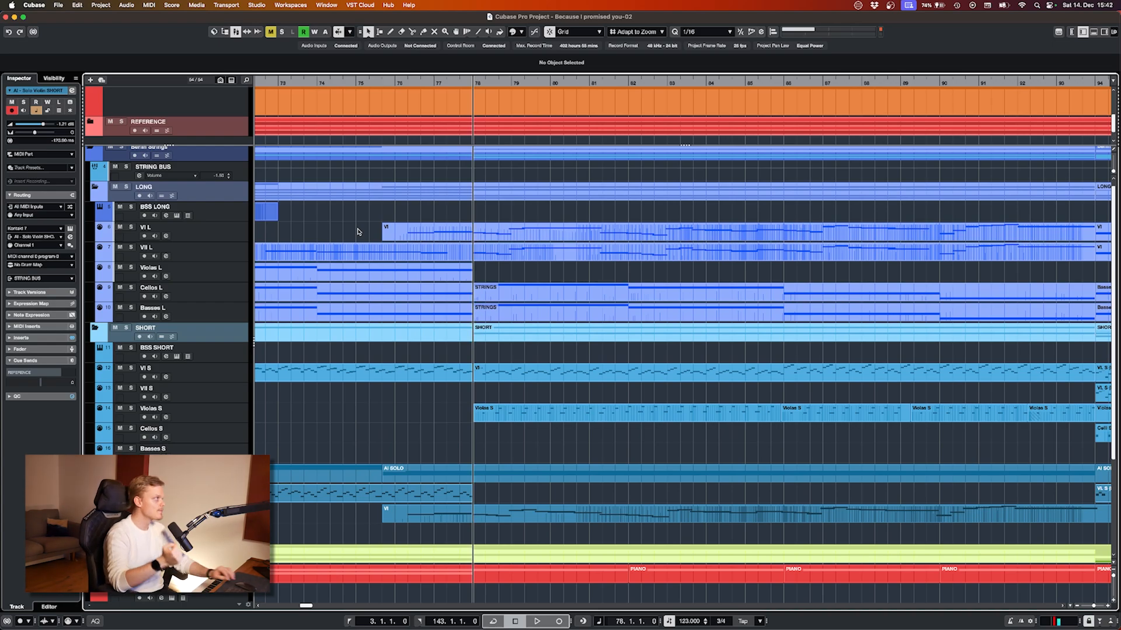
- Open the long first and second violin parts in the Key Editor, examine their modulation curve, and set the playhead to bar 76
key("g")
left_click_drag(499, 223, 497, 263)
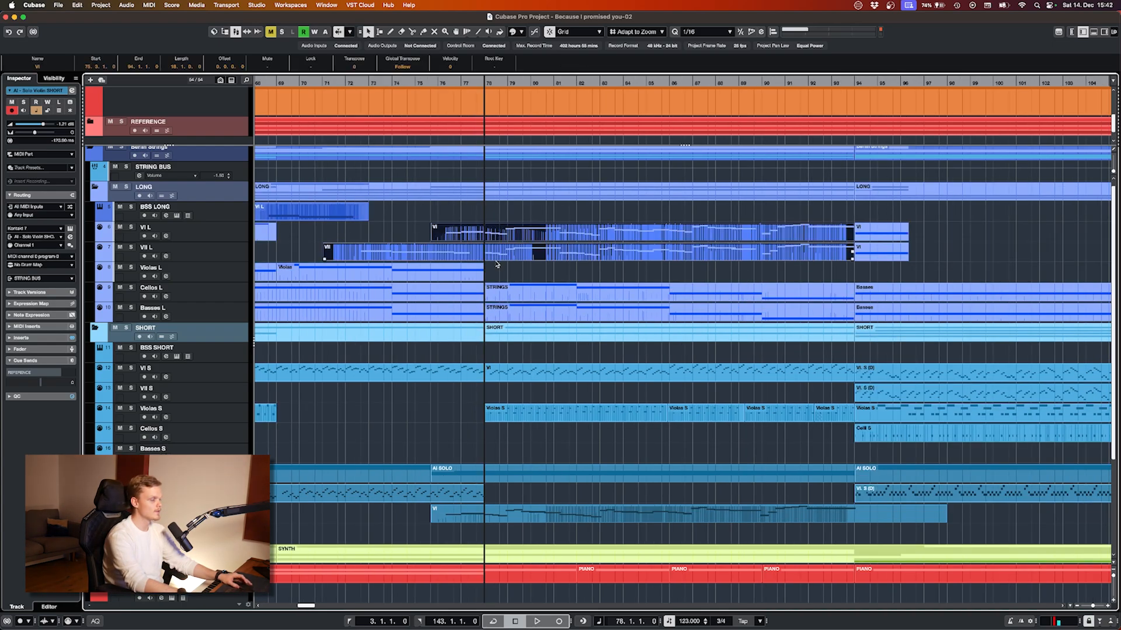
double_click(486, 255)
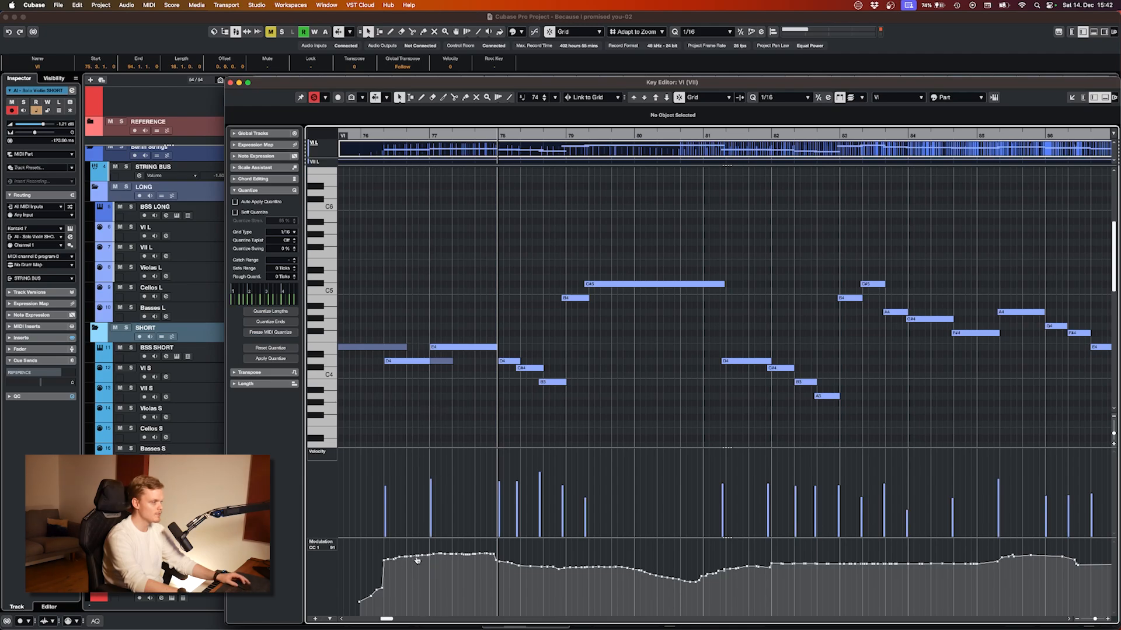
scroll(417, 561, "down", 2)
scroll(385, 165, "up", 2)
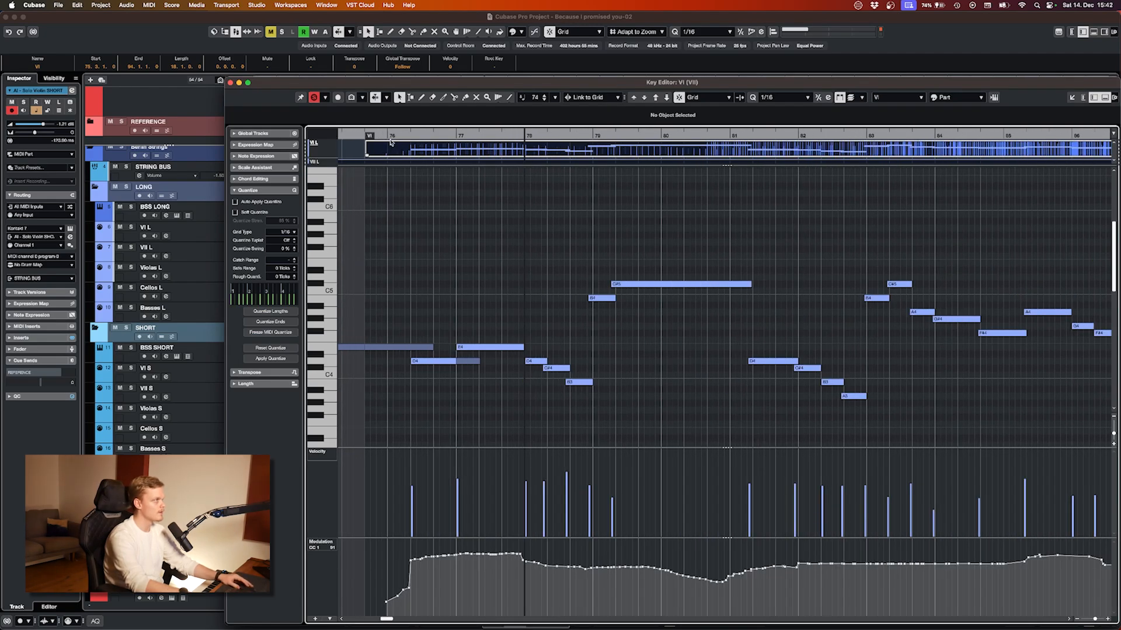
left_click(391, 142)
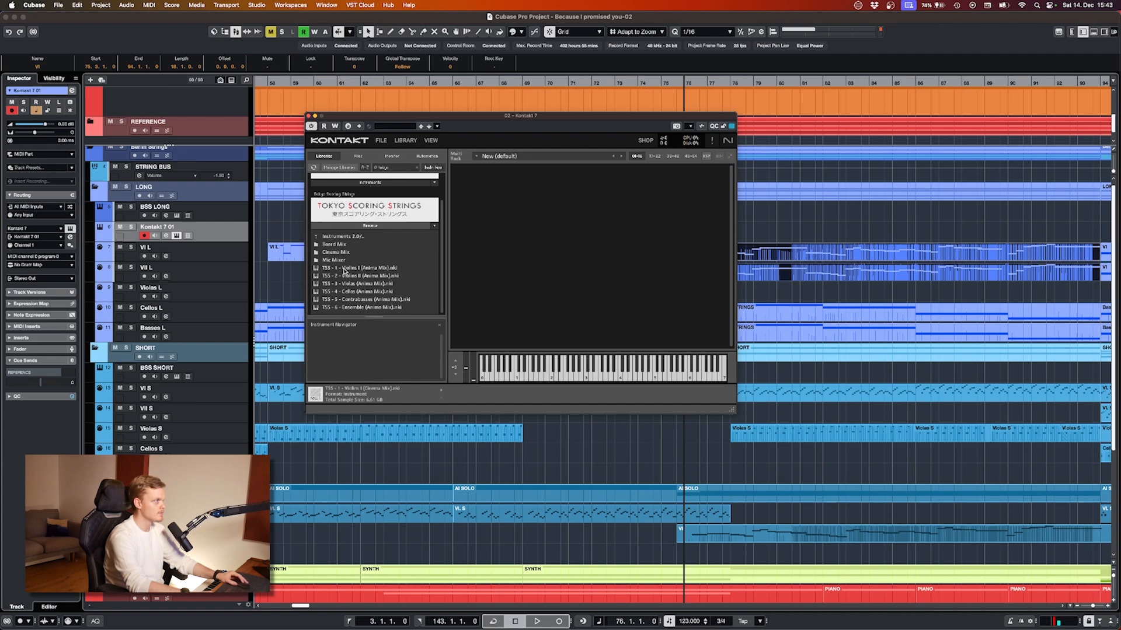
- Load the TSS - 1 - Violins I (Anima Mix) patch into Kontakt 7 and move its window clear of the violin parts
left_click_drag(345, 270, 559, 263)
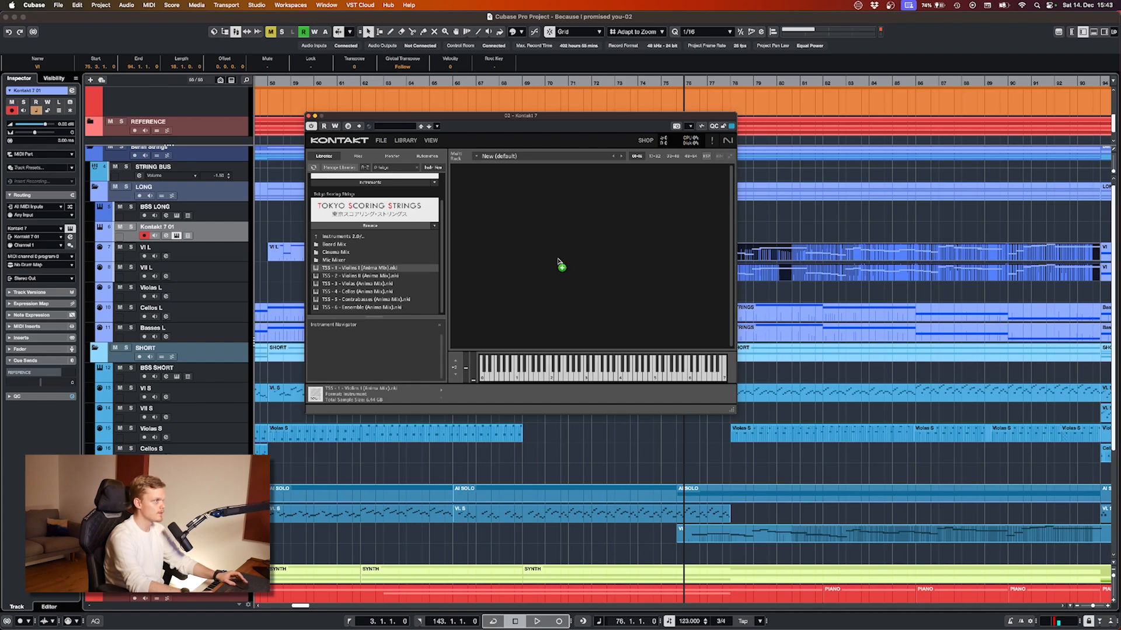
left_click_drag(482, 236, 487, 231)
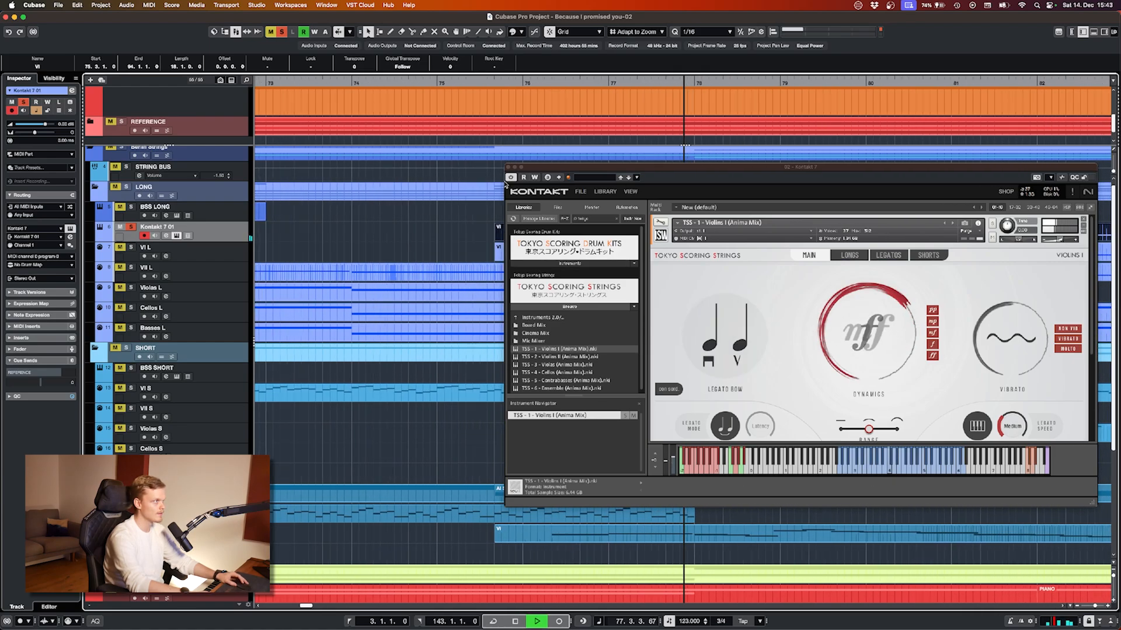
left_click_drag(557, 174, 571, 129)
- Open the VI part on the Kontakt 7 01 track in the Key Editor and examine its modulation curve alongside the patch's dynamics during playback
double_click(403, 230)
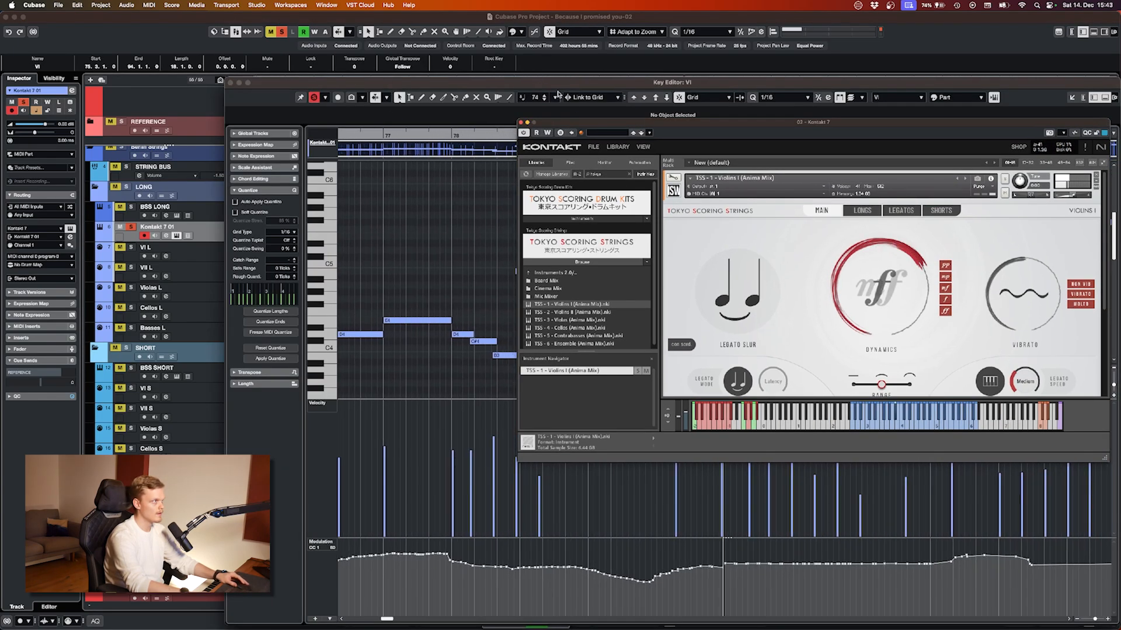
left_click_drag(578, 123, 490, 63)
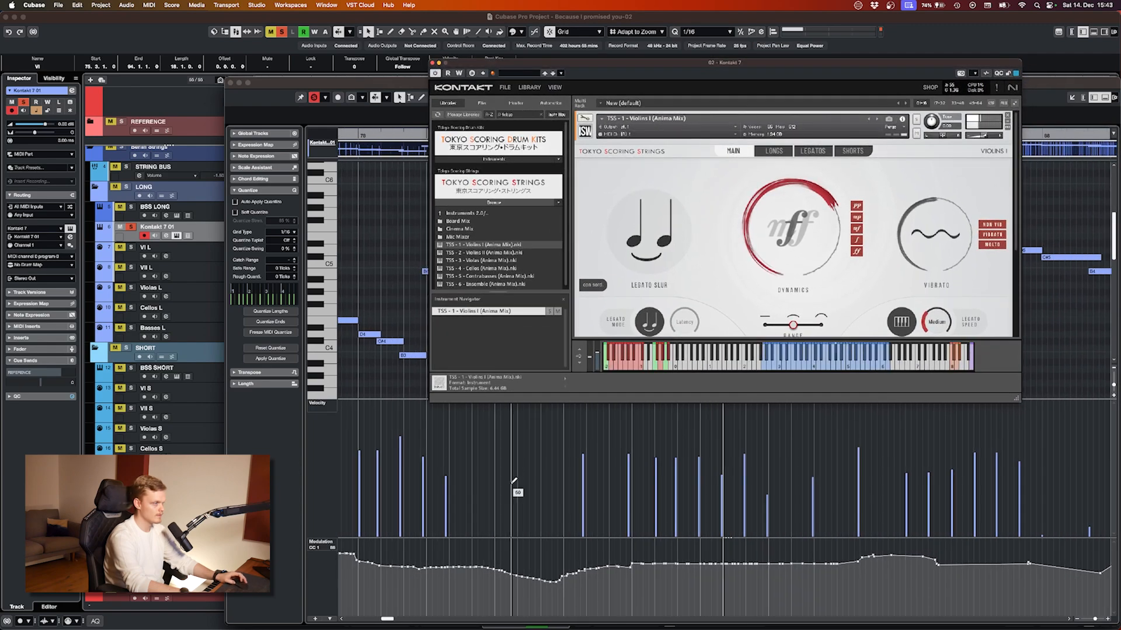
key("g")
key("g")
key("g")
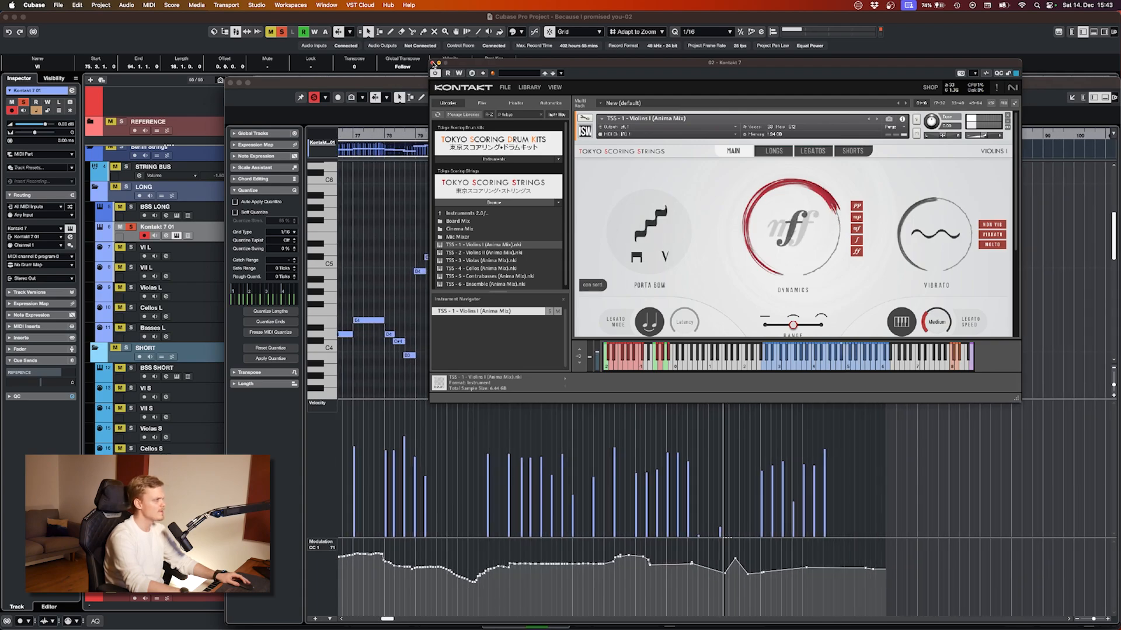
- Close the Kontakt window and the Key Editor, and release the solo on the Kontakt 7 01 track
left_click(432, 62)
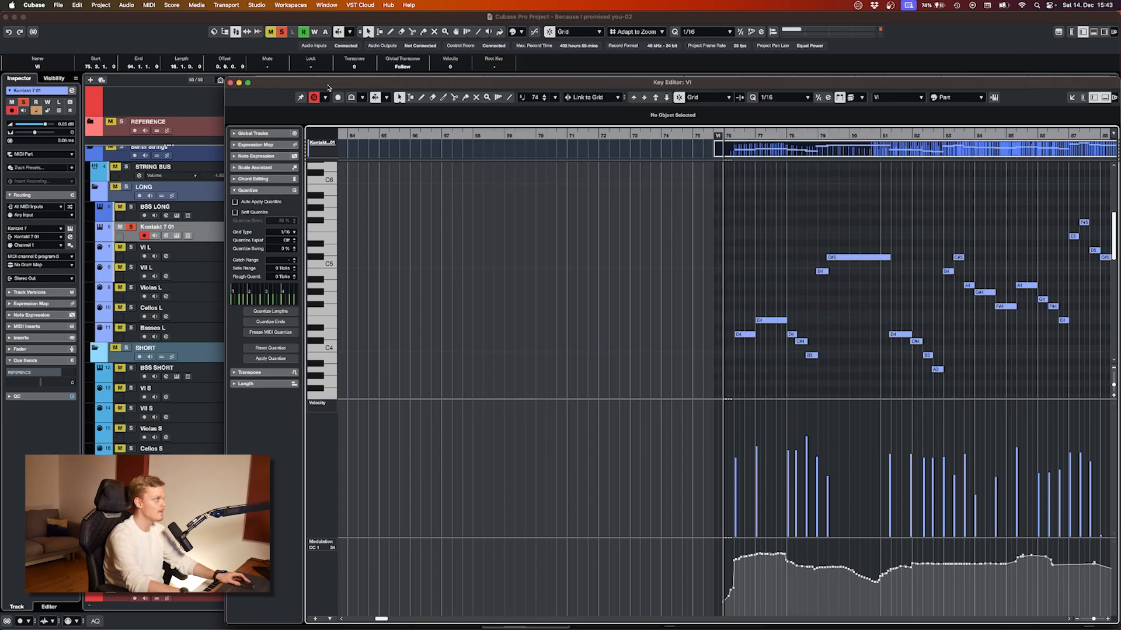
key("Escape")
left_click(280, 32)
- Open the Originals - Intimate Grand Piano 01 part around bar 76 in the Key Editor and examine its note velocities
key("g")
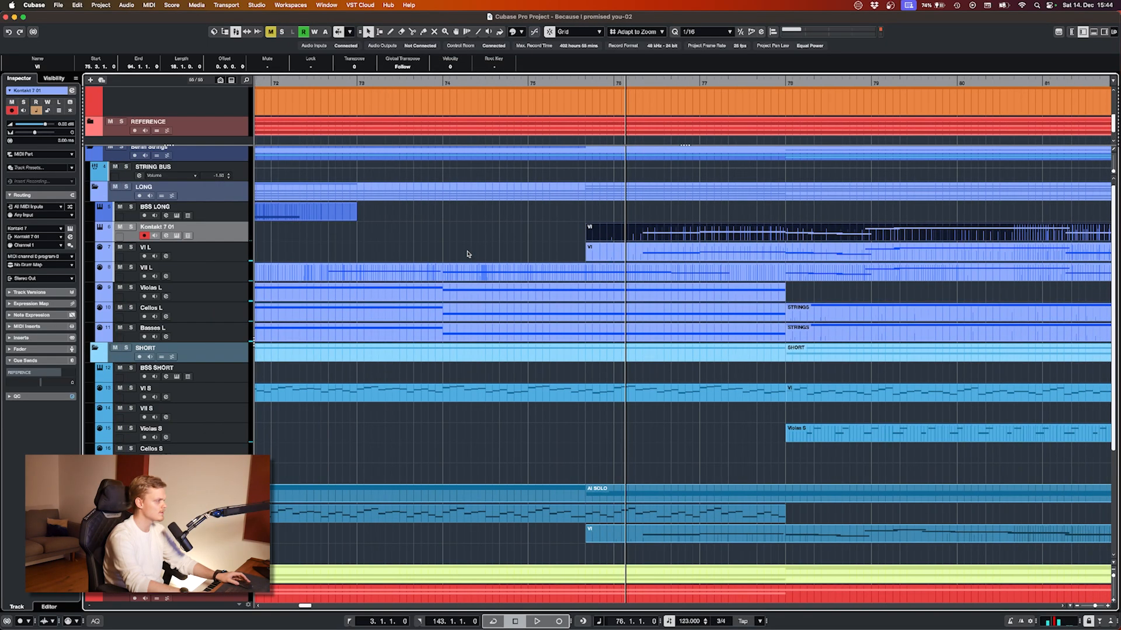
scroll(476, 256, "down", 5)
scroll(476, 256, "down", 1)
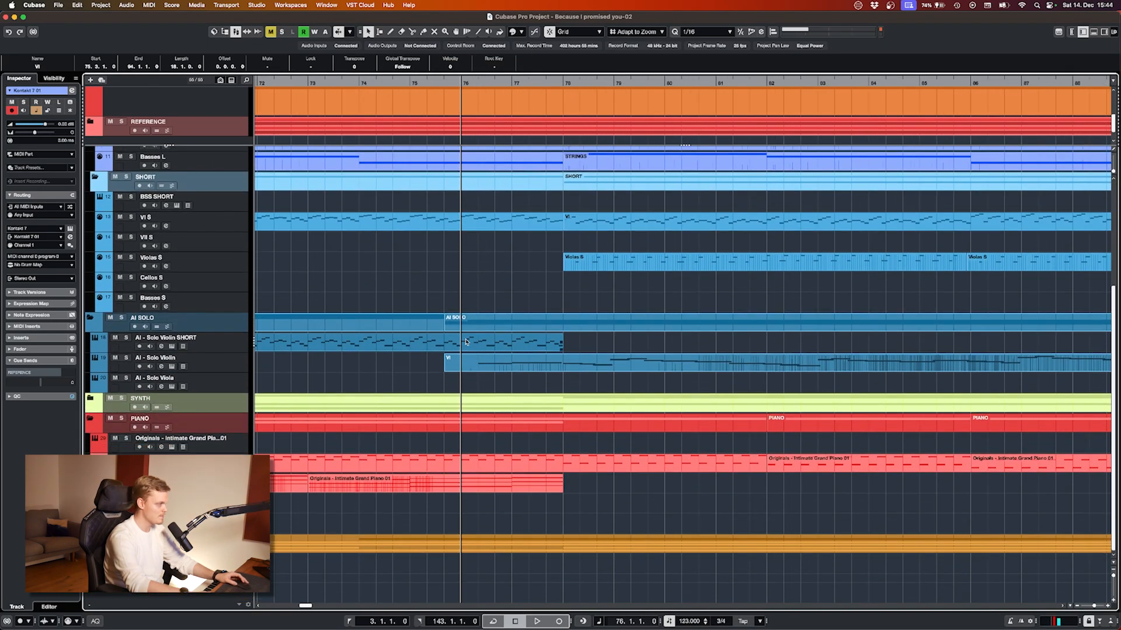
double_click(467, 464)
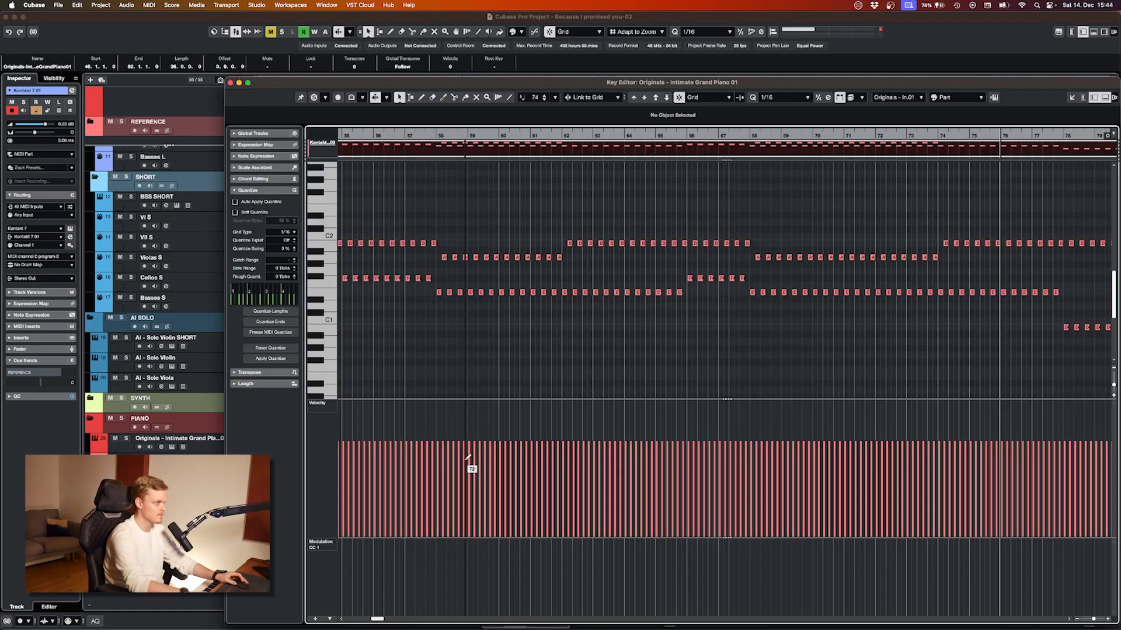
key("g")
key("g")
key("g")
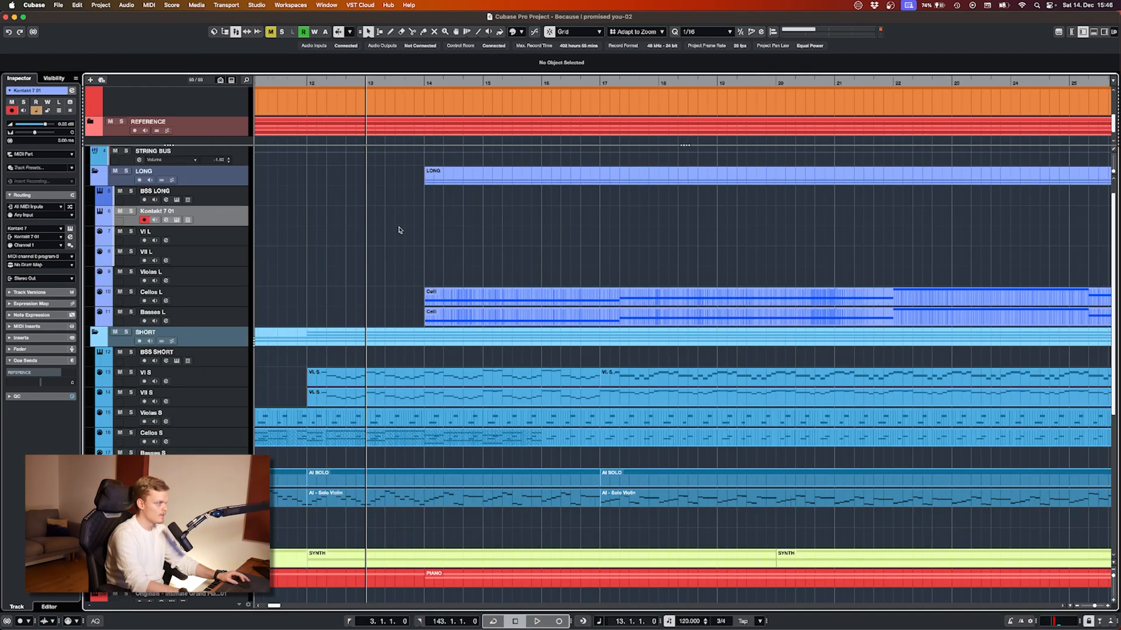
- Place the playhead at bar 14, where the JunkieXL Brass parts begin, and play the arrangement from there
key("g")
key("g")
key("g")
key("g")
key("g")
key("g")
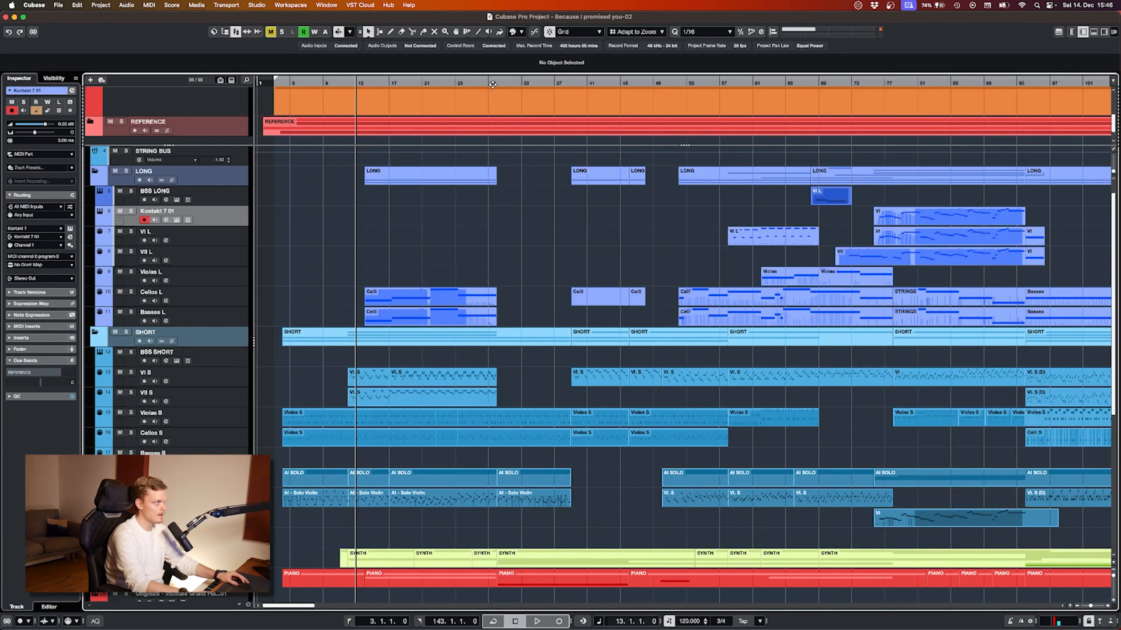
scroll(460, 237, "down", 10)
key("h")
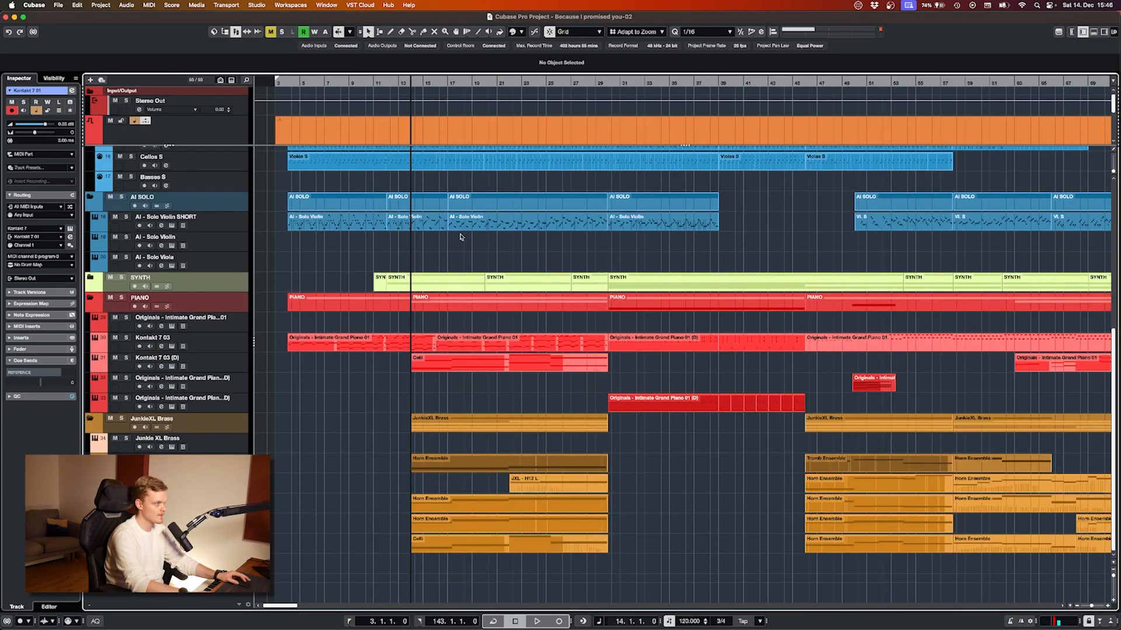
key("h")
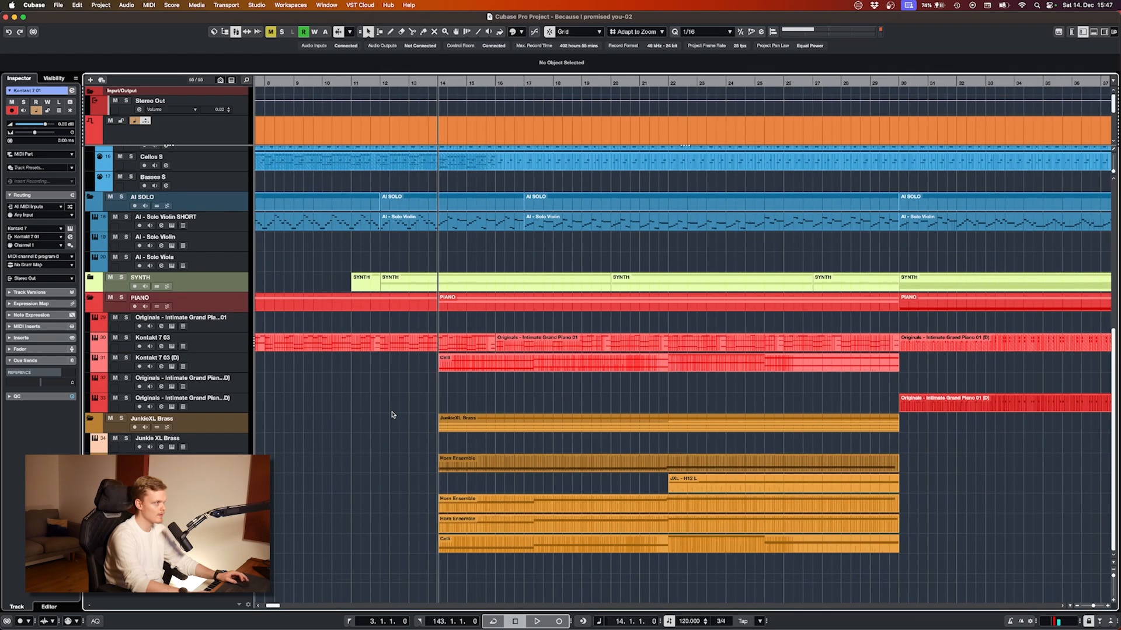
key("space")
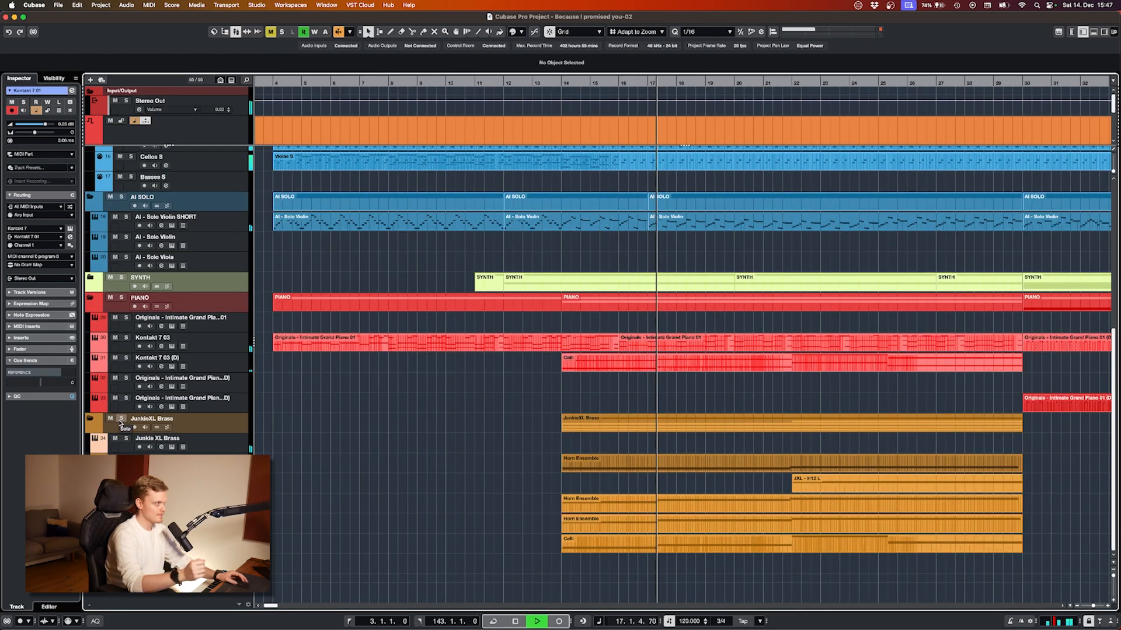
key("space")
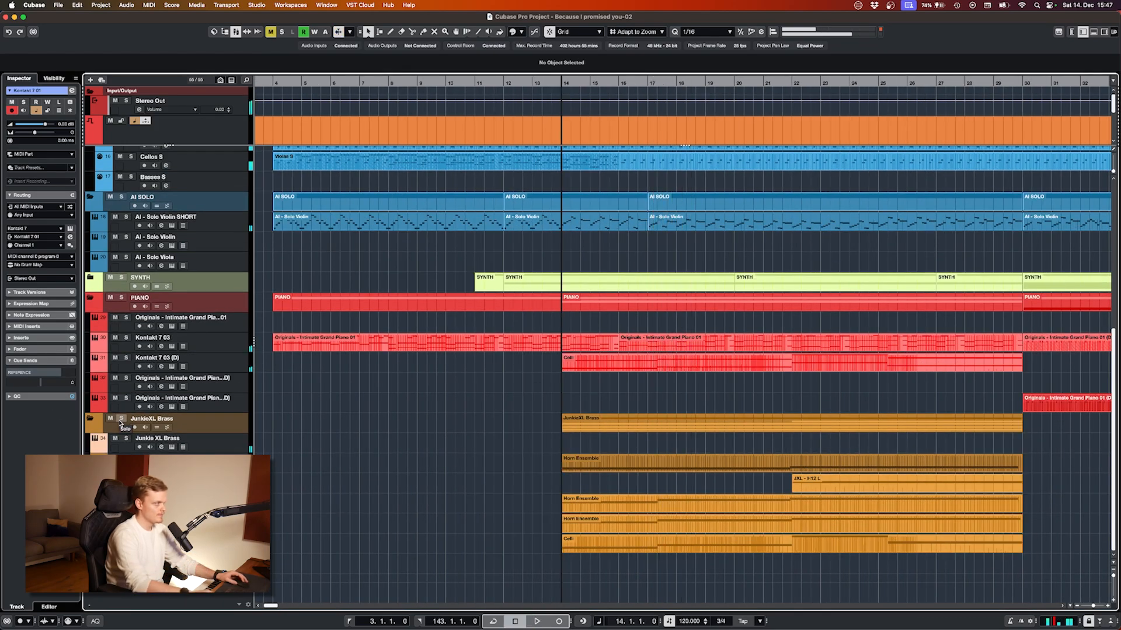
- Solo the JunkieXL Brass folder, audition the brass from bar 14, and release the solo
scroll(416, 412, "right", 2)
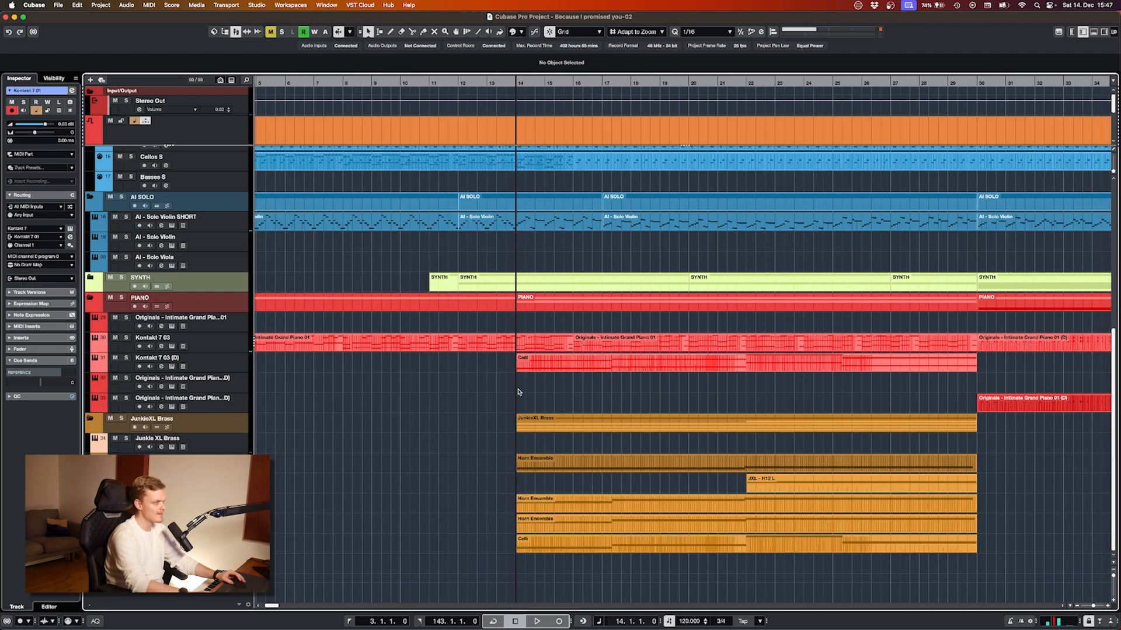
scroll(518, 392, "right", 3)
left_click(122, 419)
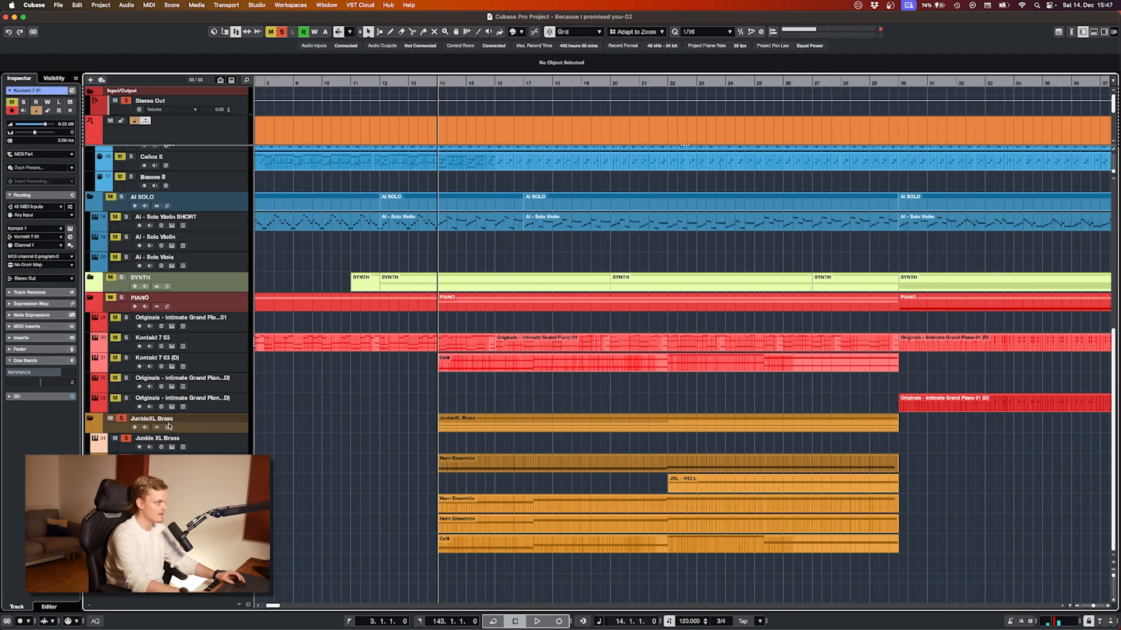
scroll(471, 422, "up", 10)
scroll(418, 290, "up", 4)
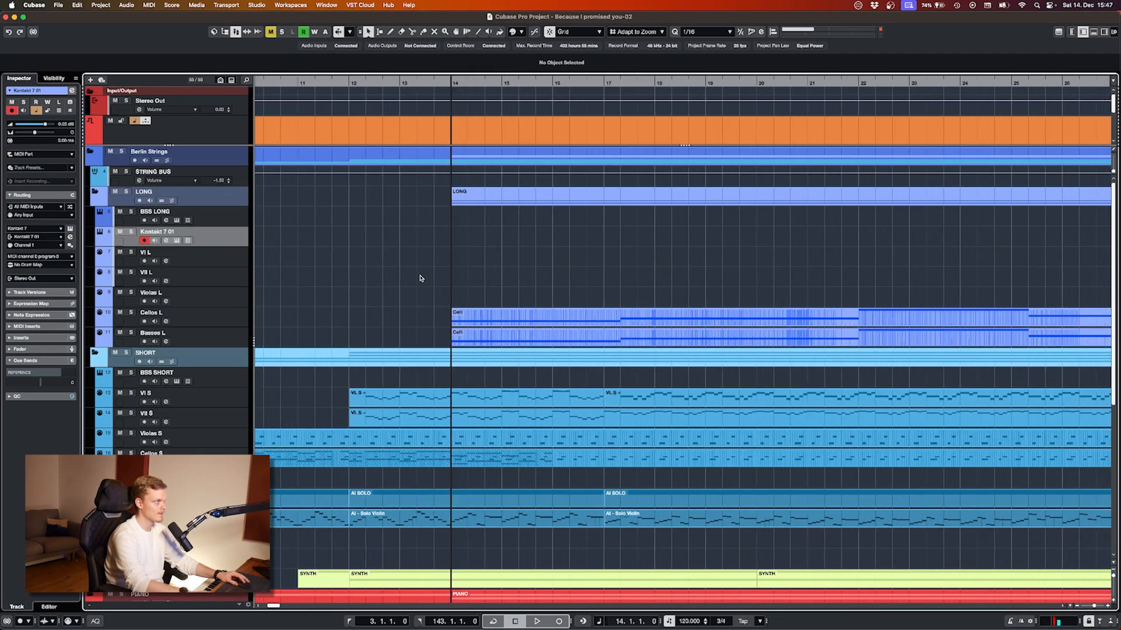
scroll(420, 283, "down", 5)
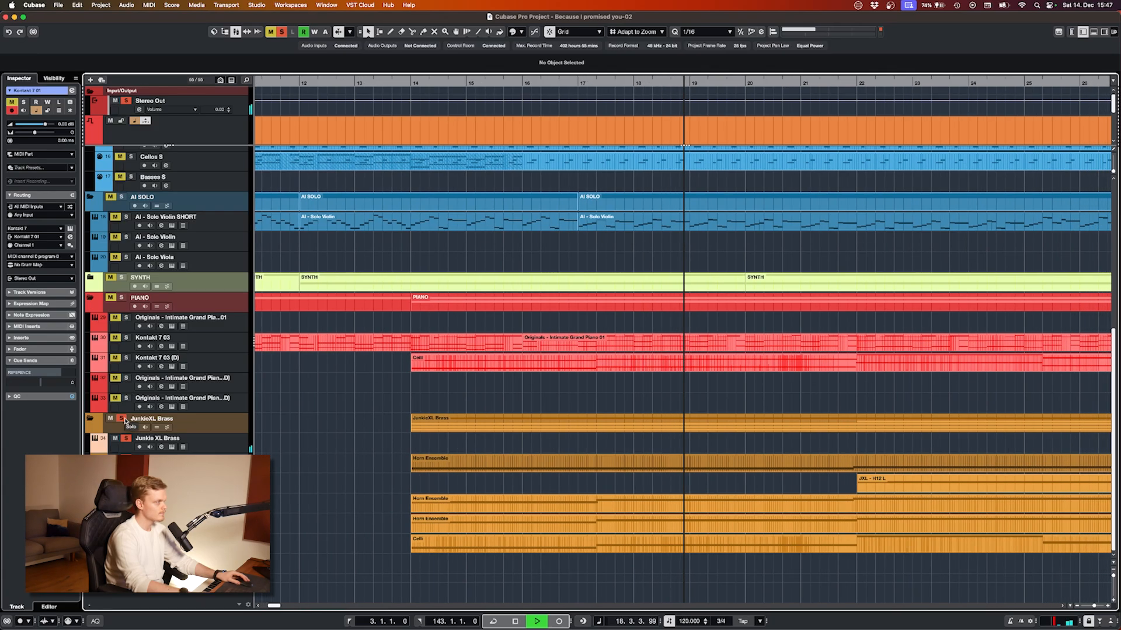
key("space")
scroll(599, 435, "right", 5)
scroll(598, 435, "up", 2)
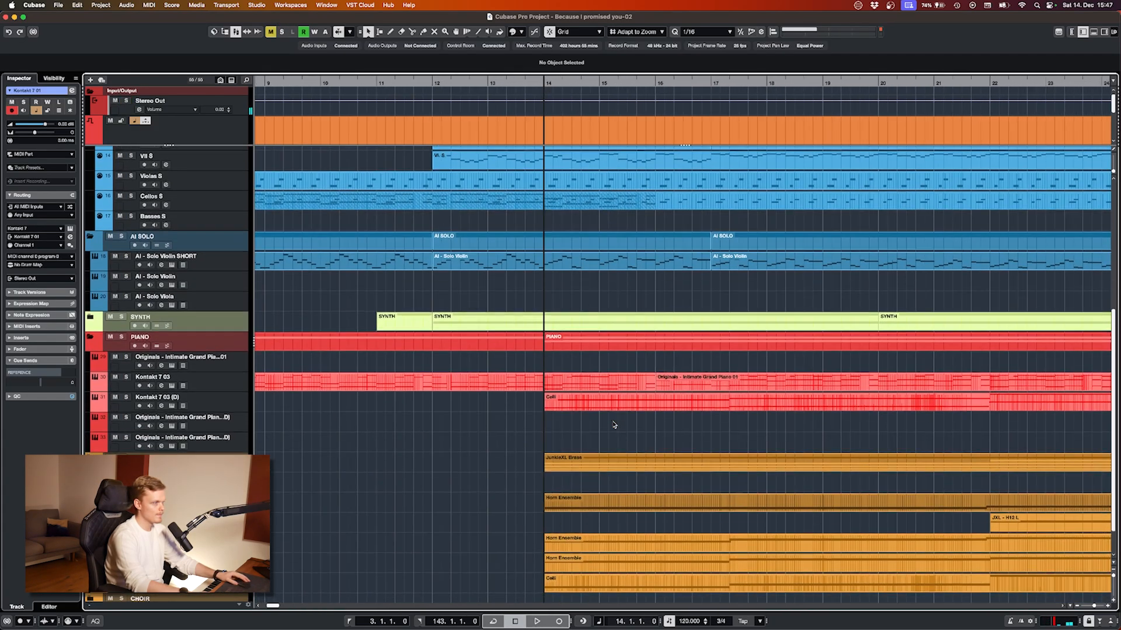
- Play the full mix from bar 14 to hear the brass together with the strings and piano
key("space")
scroll(437, 439, "down", 1)
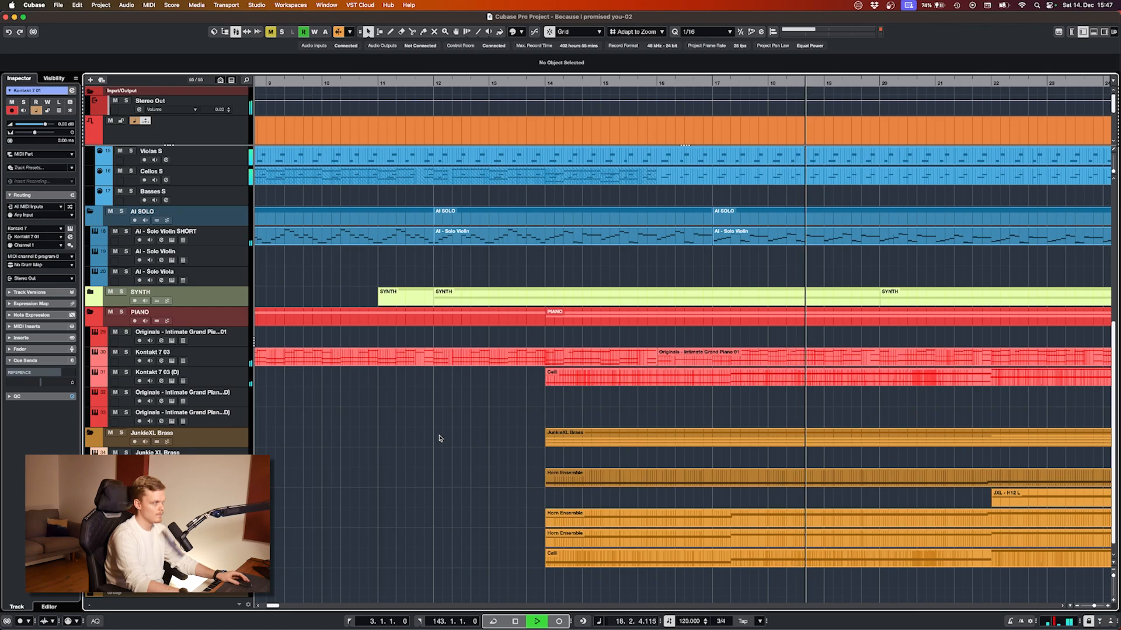
key("space")
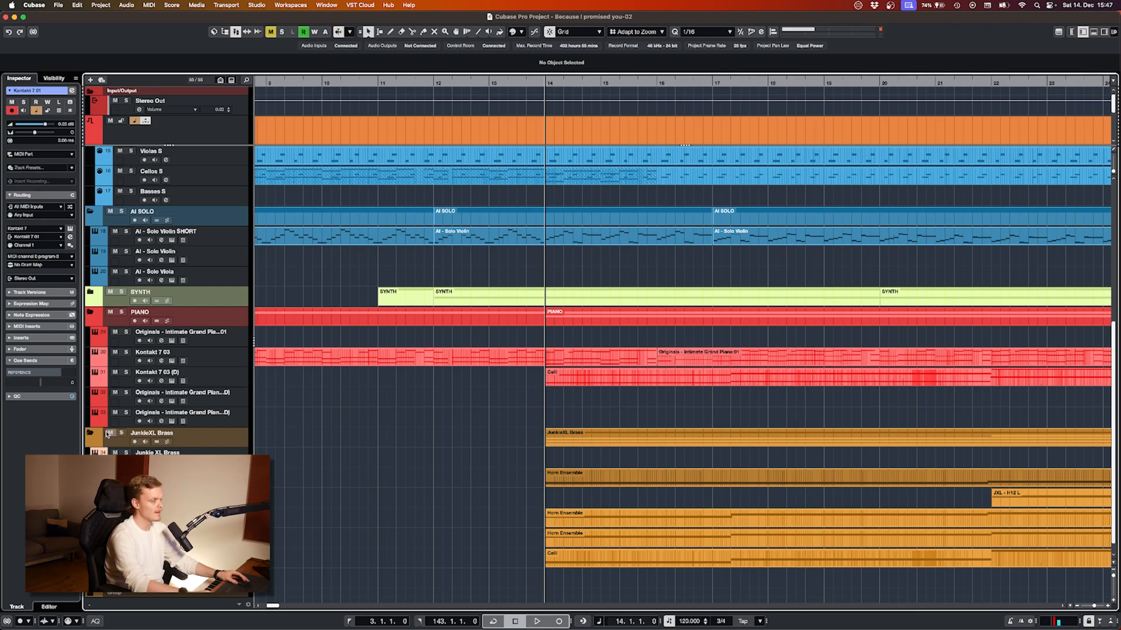
- Replay from bar 14 while toggling the JunkieXL Brass folder's mute to compare the mix with and without brass
scroll(391, 425, "right", 1)
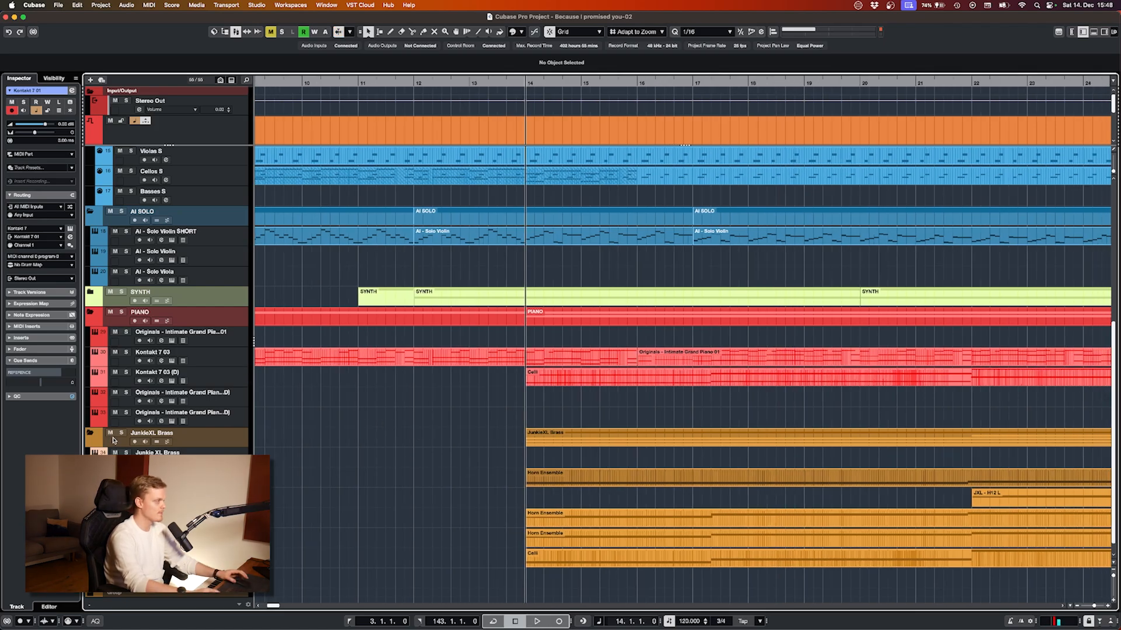
scroll(329, 420, "right", 6)
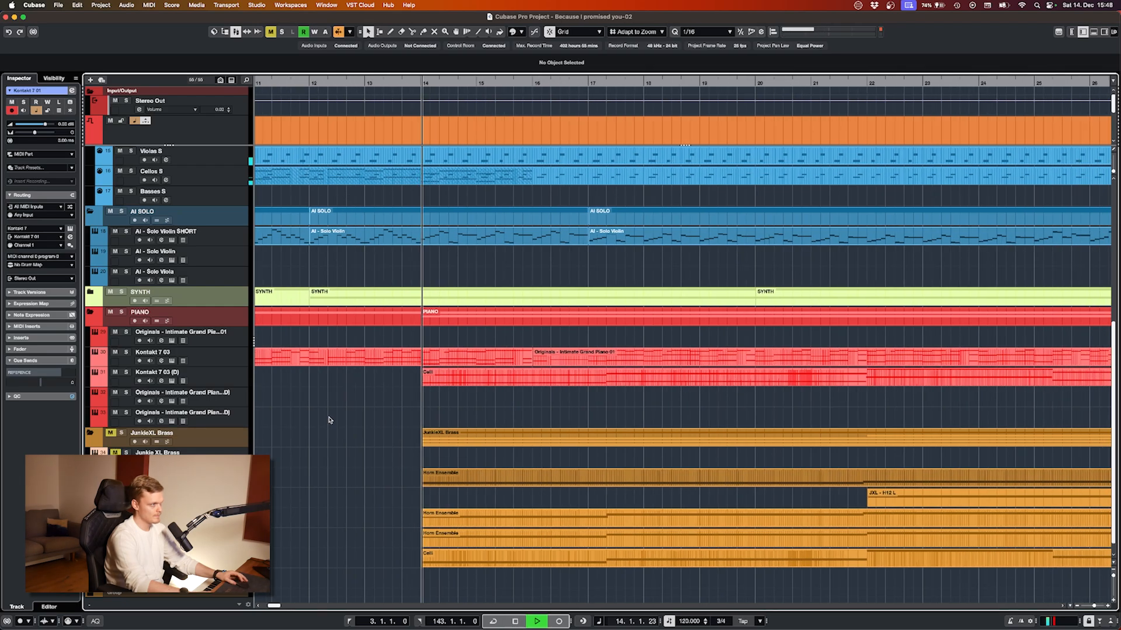
key("space")
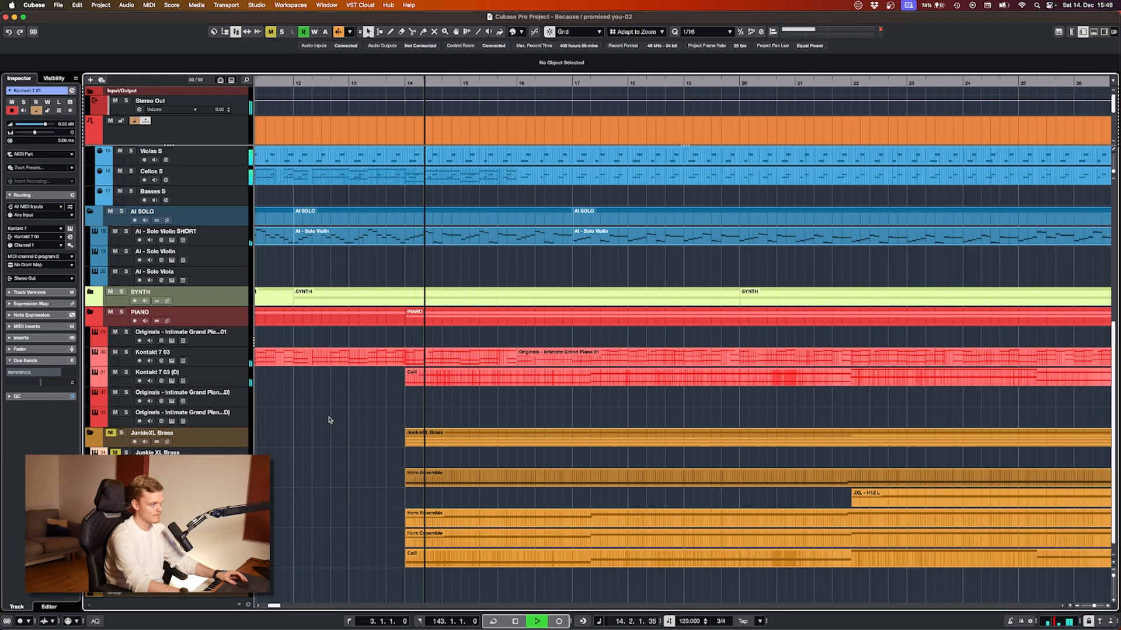
left_click(111, 433)
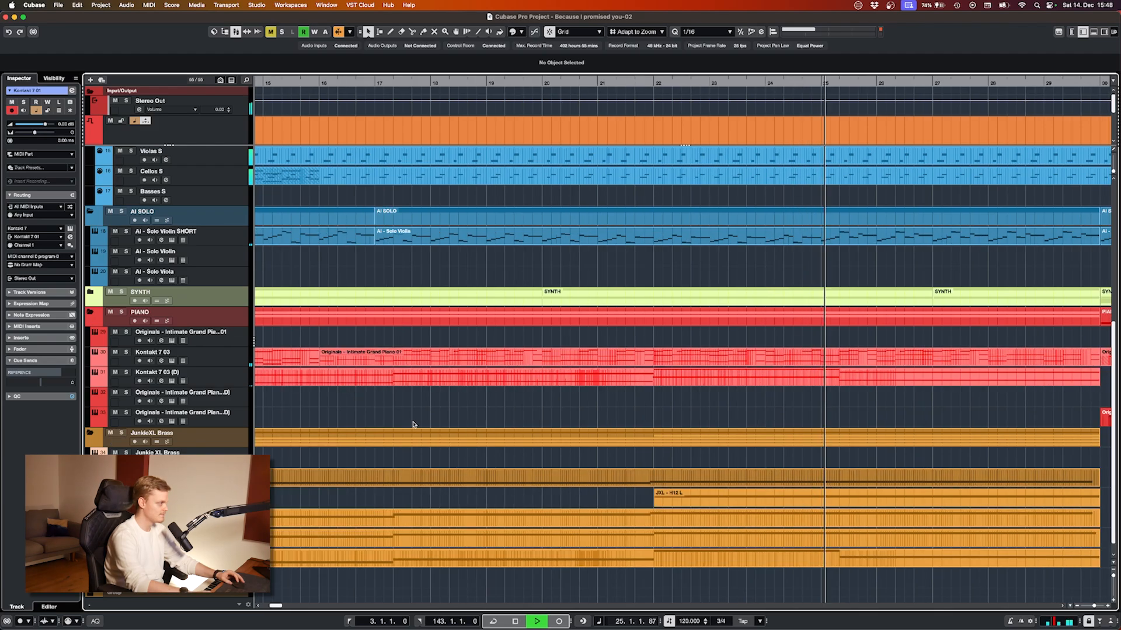
key("g")
key("g")
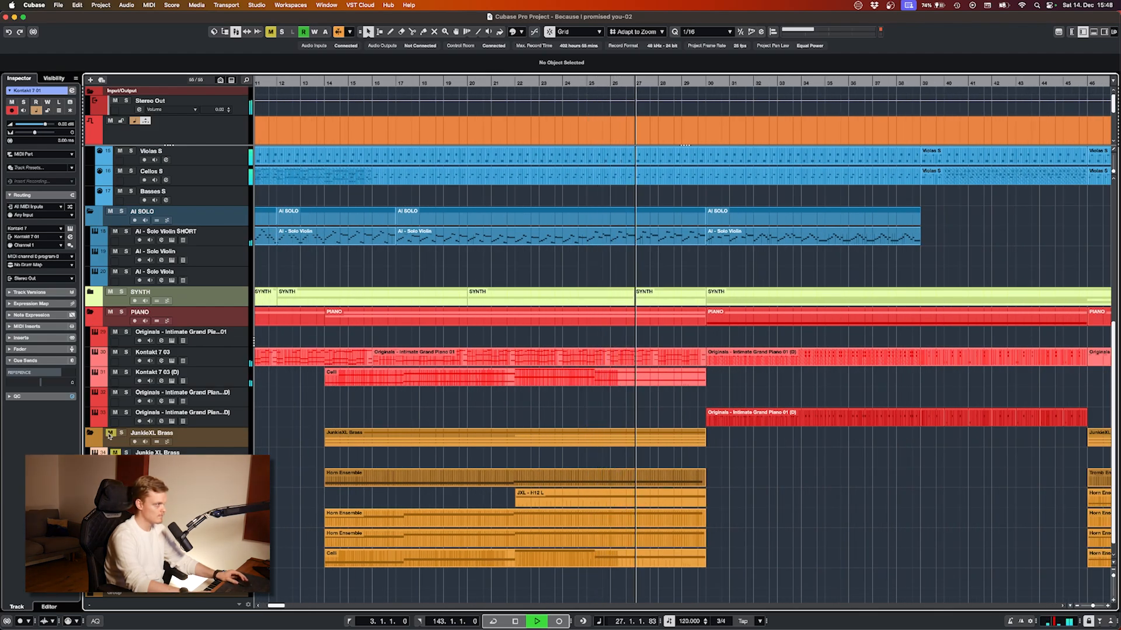
key("h")
scroll(587, 341, "up", 10)
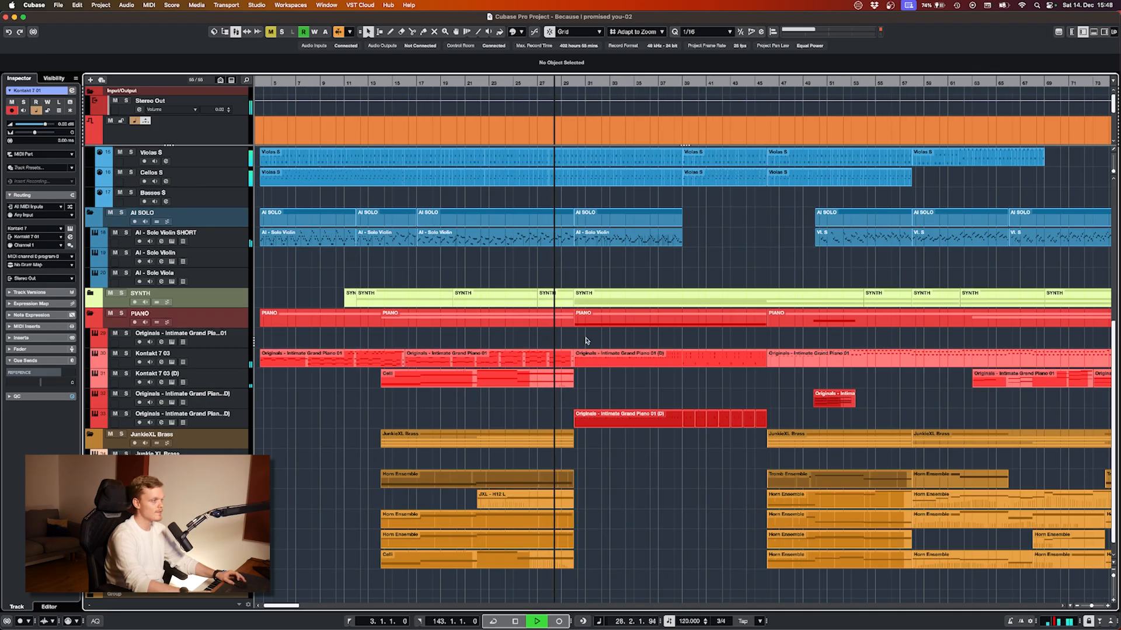
scroll(586, 341, "up", 2)
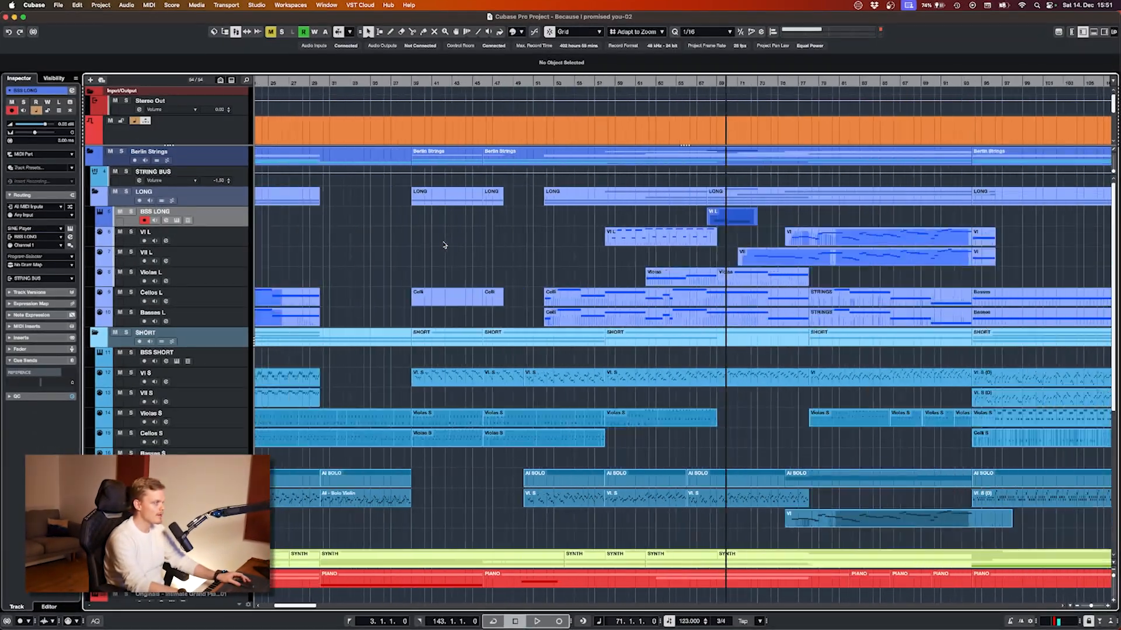
- Survey the long and short string parts across the arrangement and place the playhead at bar 76
scroll(445, 245, "right", 10)
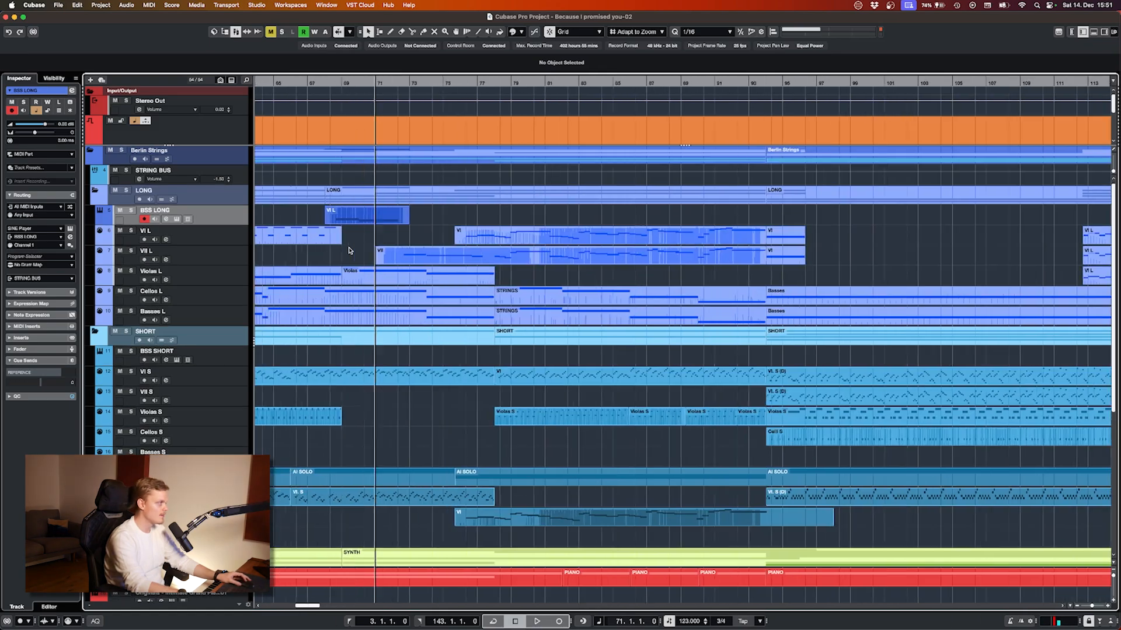
scroll(349, 251, "left", 3)
scroll(349, 251, "down", 6)
scroll(502, 218, "down", 2)
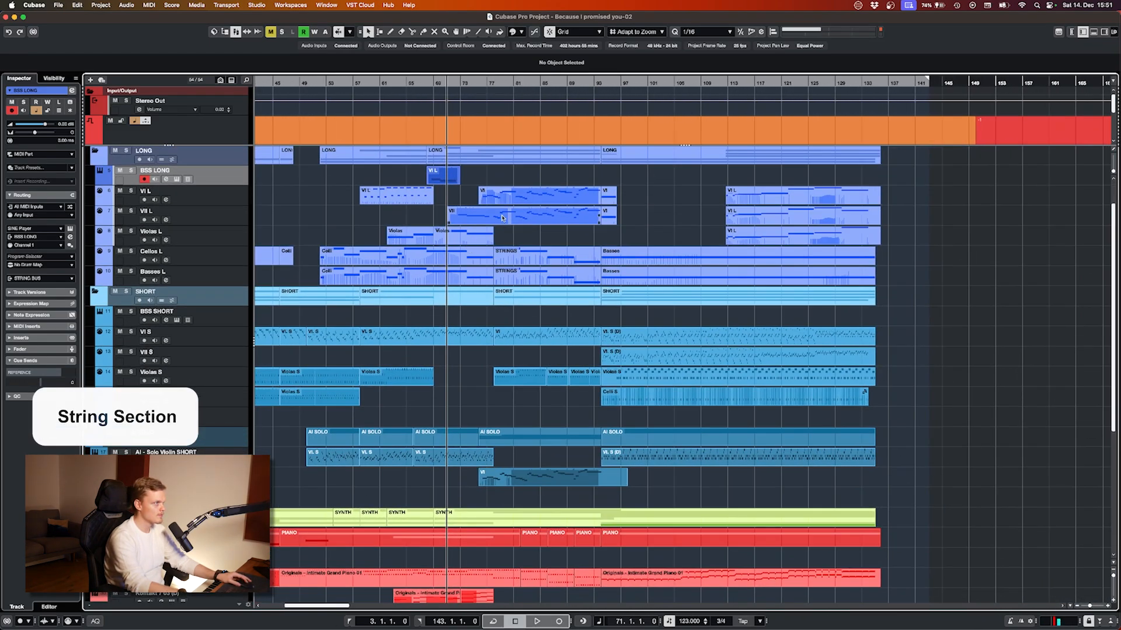
scroll(490, 219, "up", 4)
scroll(444, 220, "up", 2)
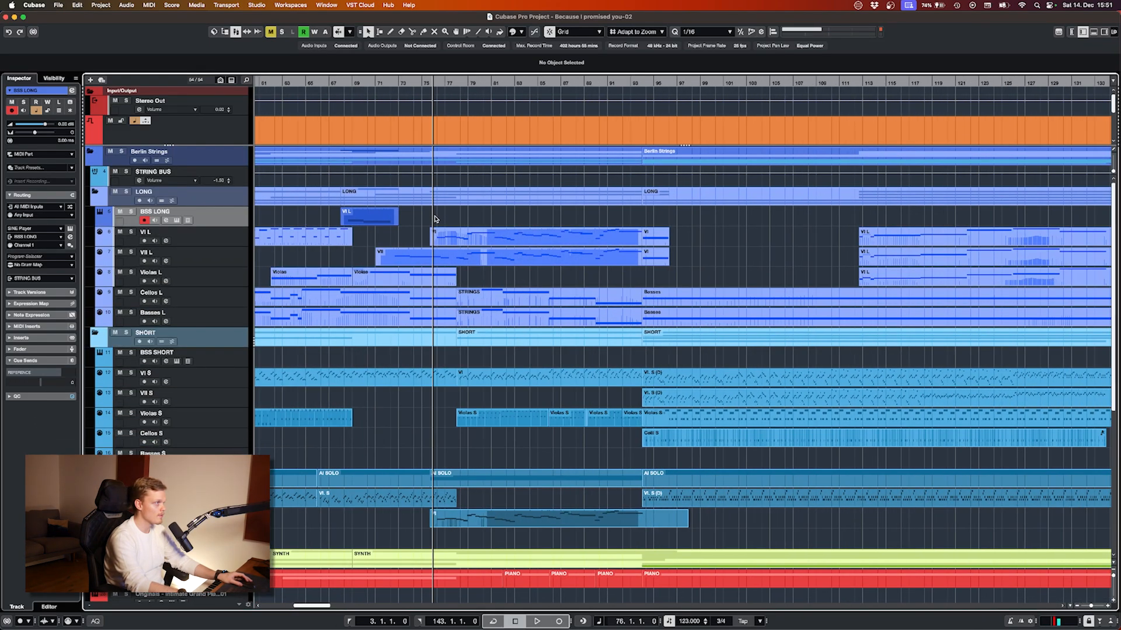
scroll(439, 228, "up", 4)
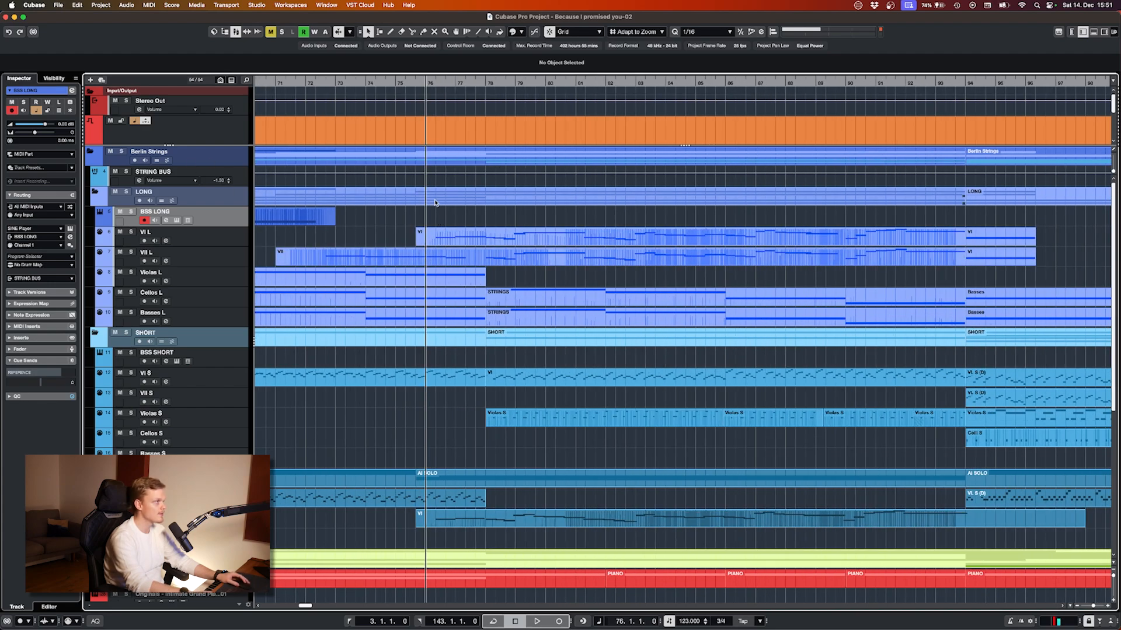
scroll(431, 209, "down", 1)
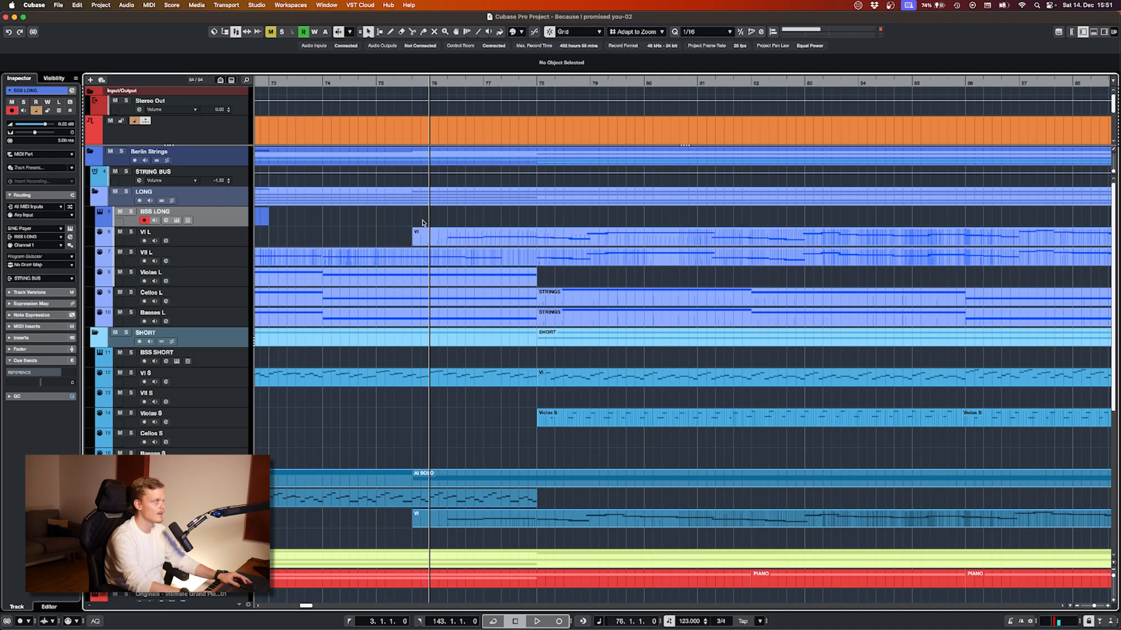
scroll(424, 222, "right", 2)
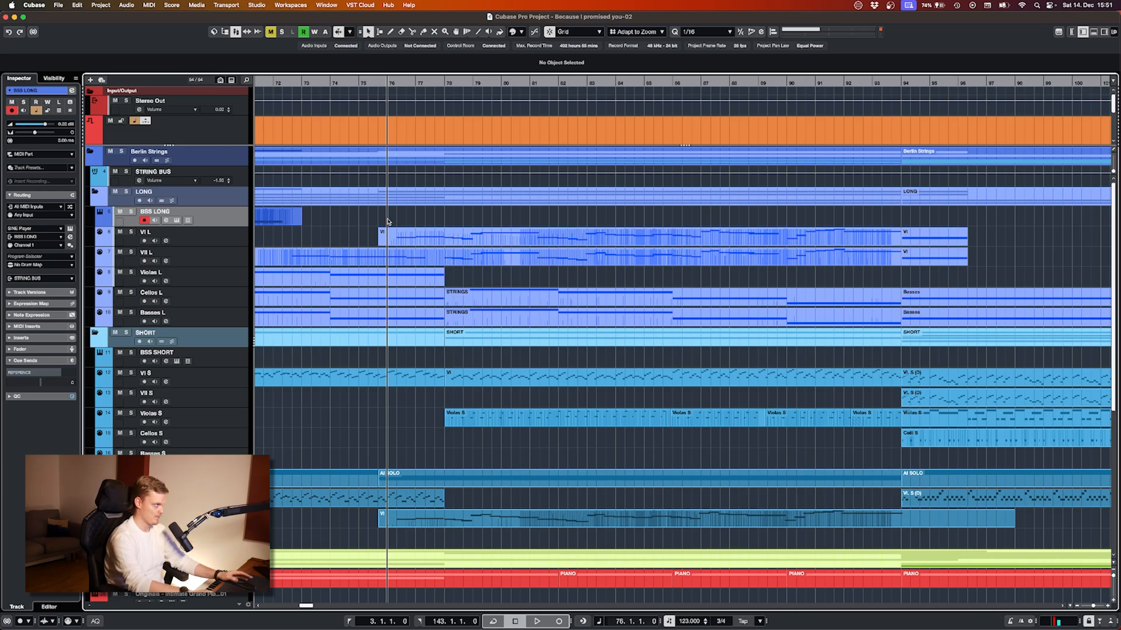
- Play the full mix from bar 76 to hear the long violin lines in context
key("space")
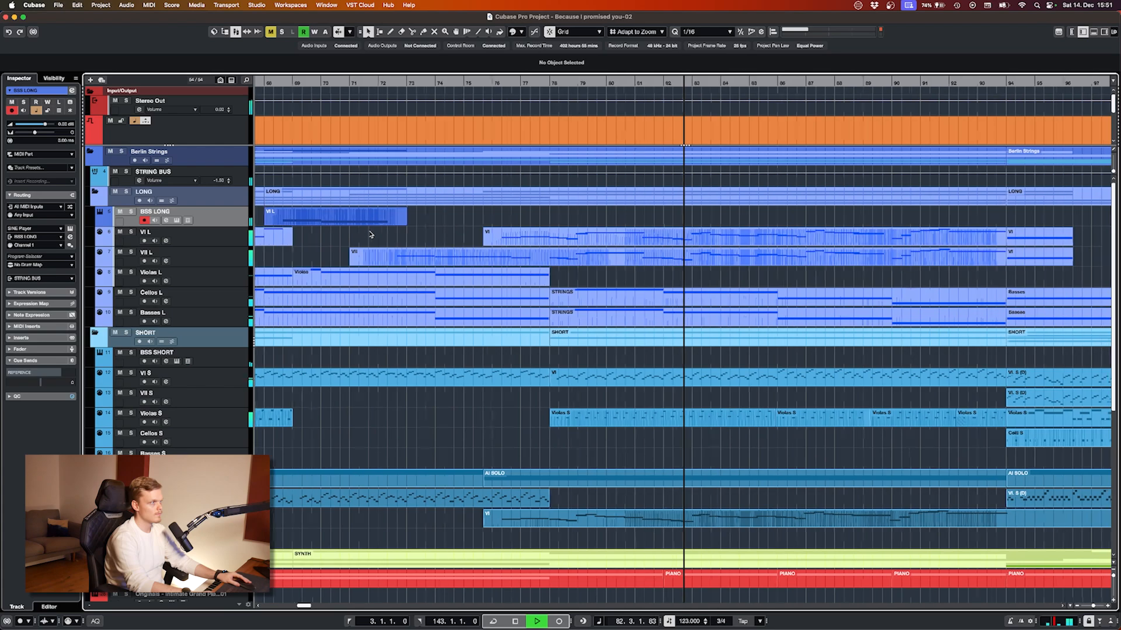
key("space")
scroll(389, 237, "up", 3)
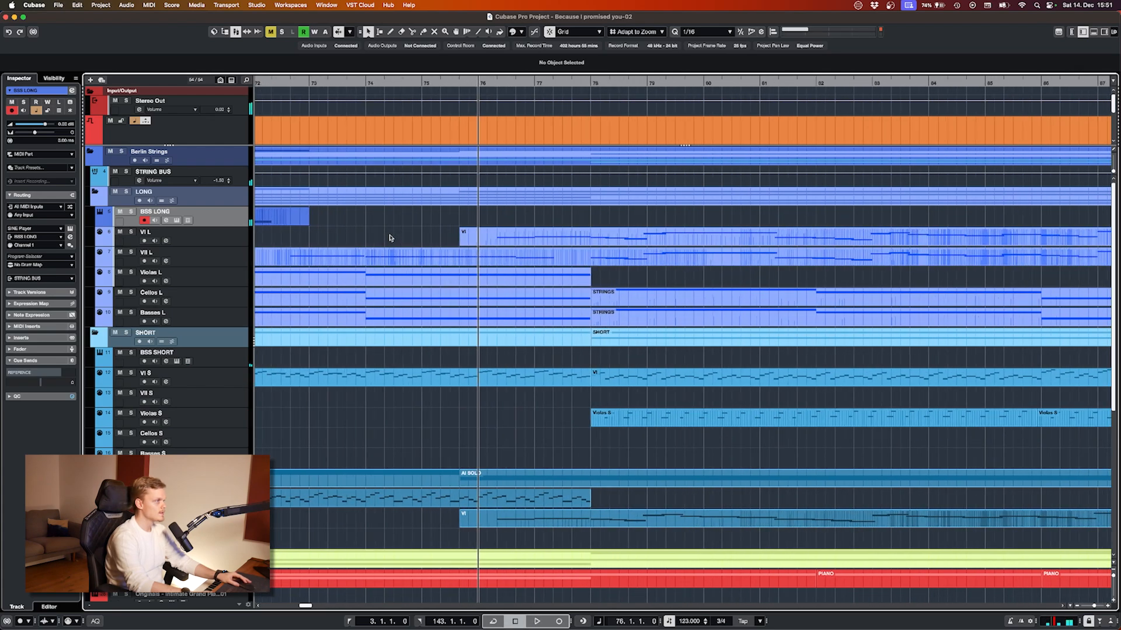
- Solo the VI L and VII L tracks together, audition them from bar 76, and release the solos
left_click(138, 242)
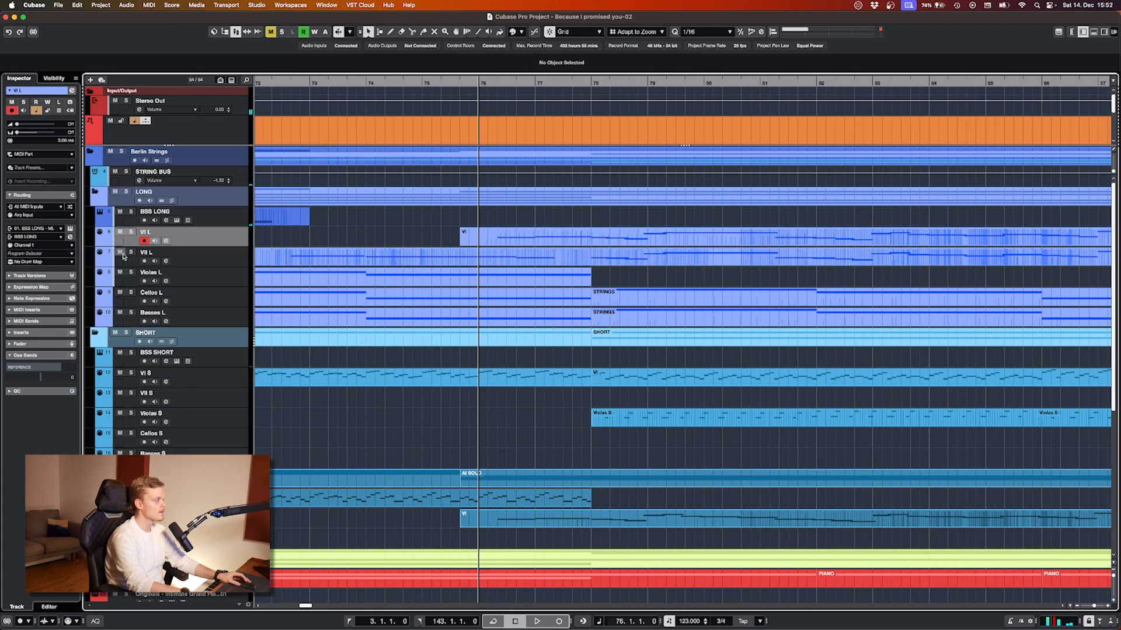
left_click(126, 261)
left_click(131, 243)
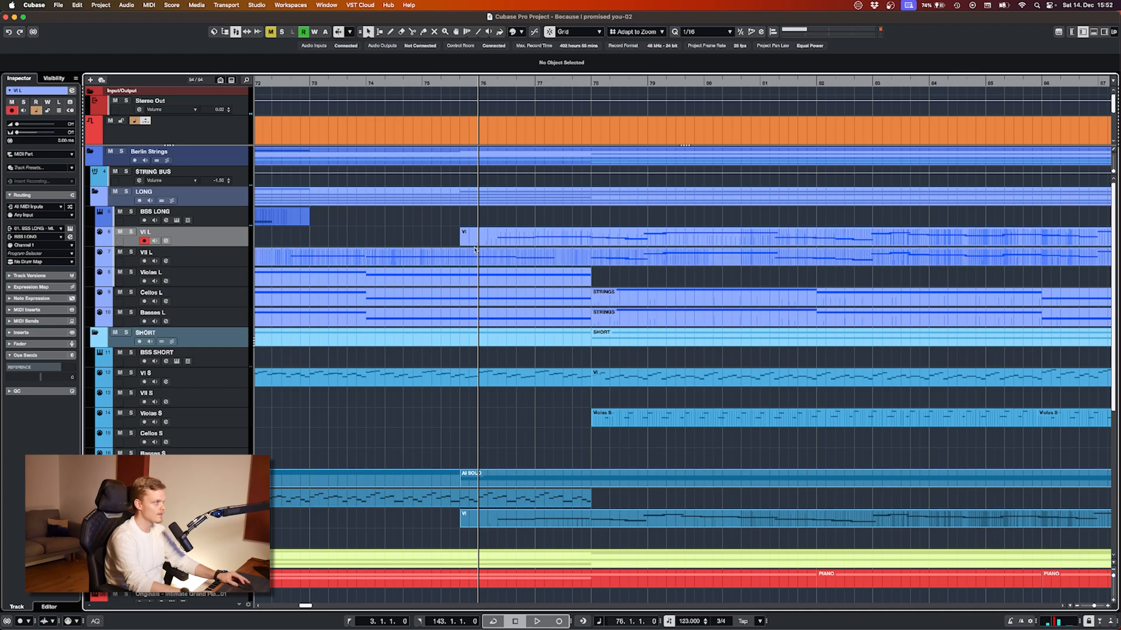
scroll(475, 250, "down", 2)
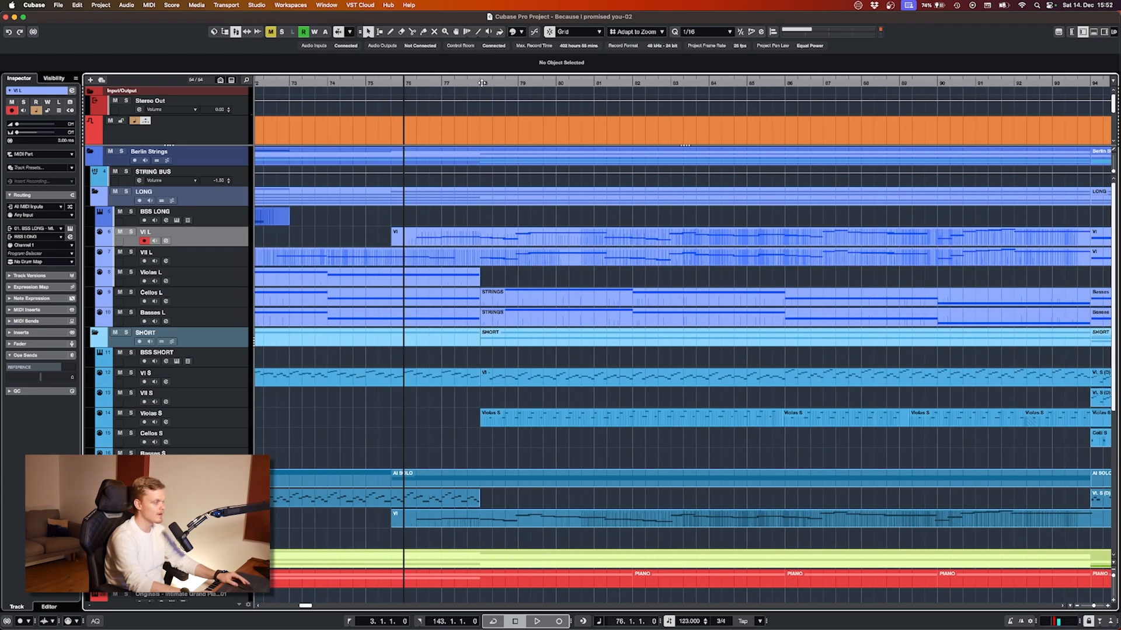
left_click(481, 83)
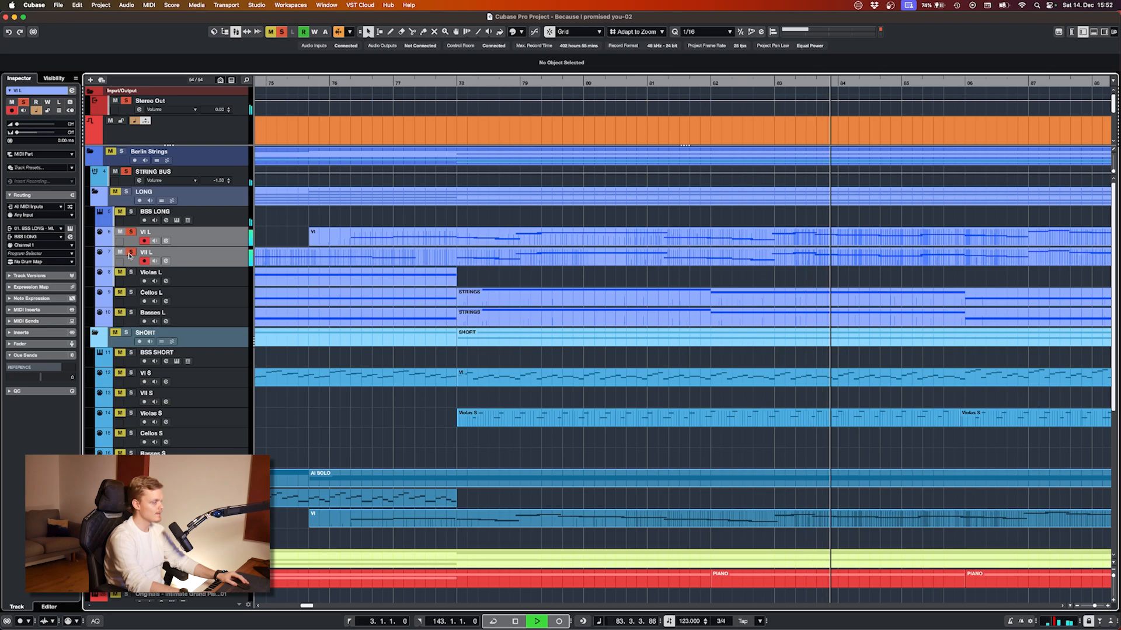
key("g")
key("g")
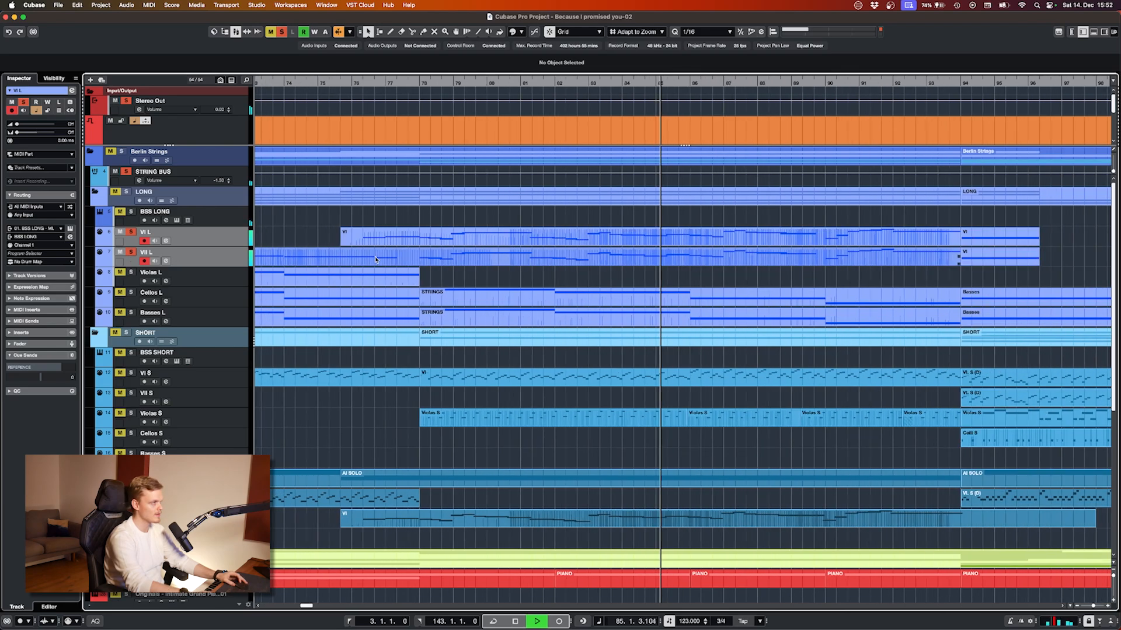
scroll(375, 259, "right", 5)
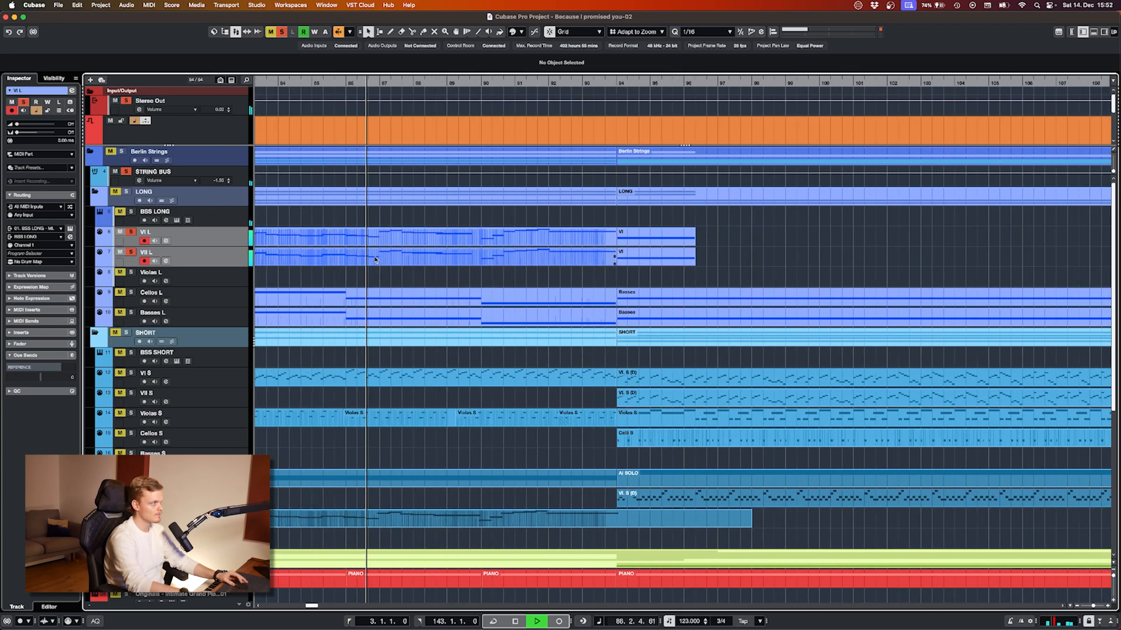
key("space")
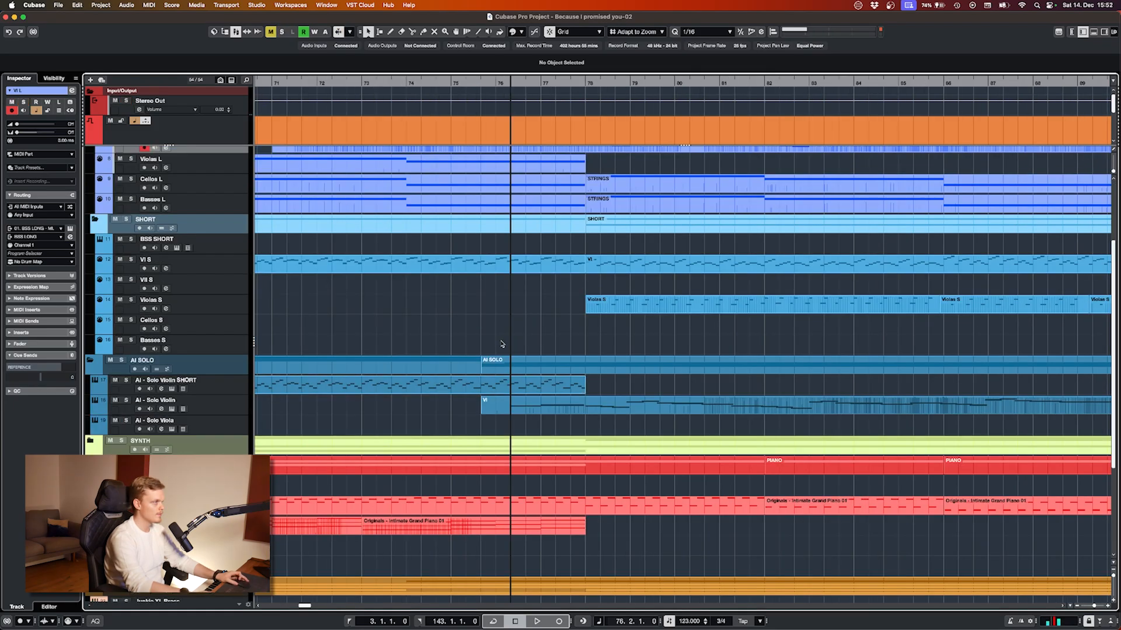
- Audition the AI Solo Violin from bar 76 with VI L and VII L, toggling the solos of the two violin sections to compare
scroll(501, 343, "up", 5)
scroll(495, 334, "down", 5)
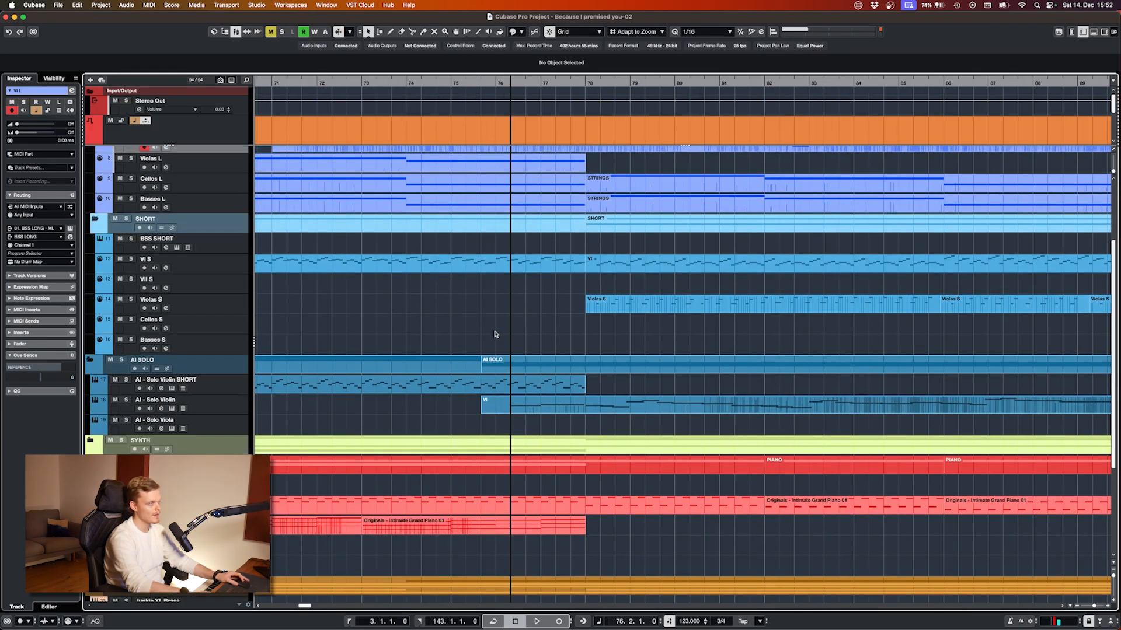
key("h")
scroll(496, 333, "up", 3)
key("h")
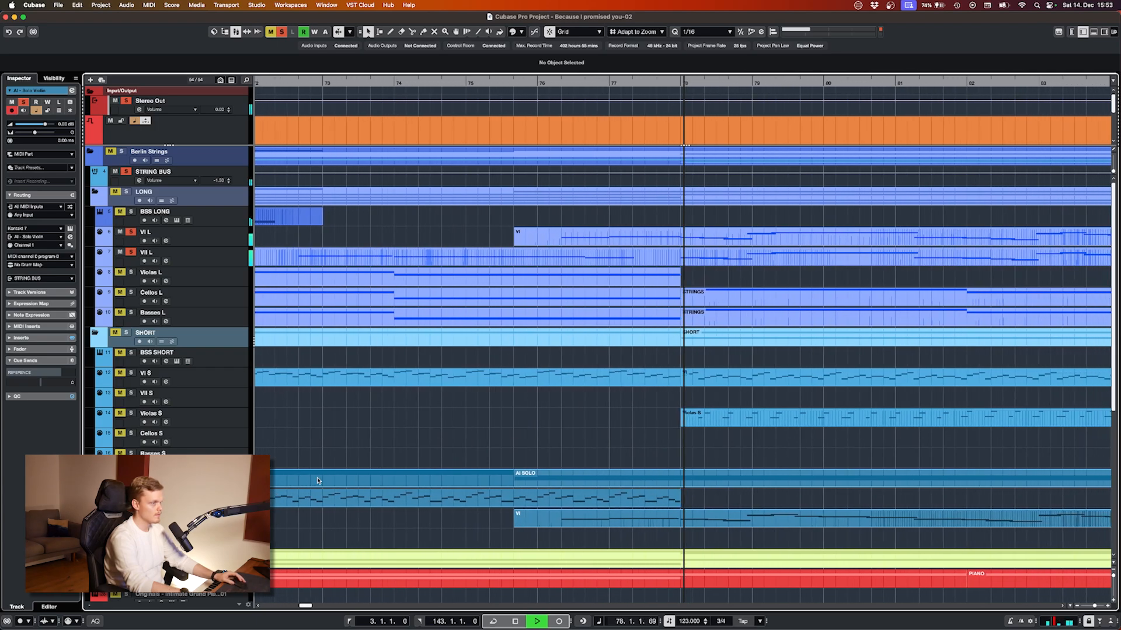
left_click(129, 251)
left_click(129, 251)
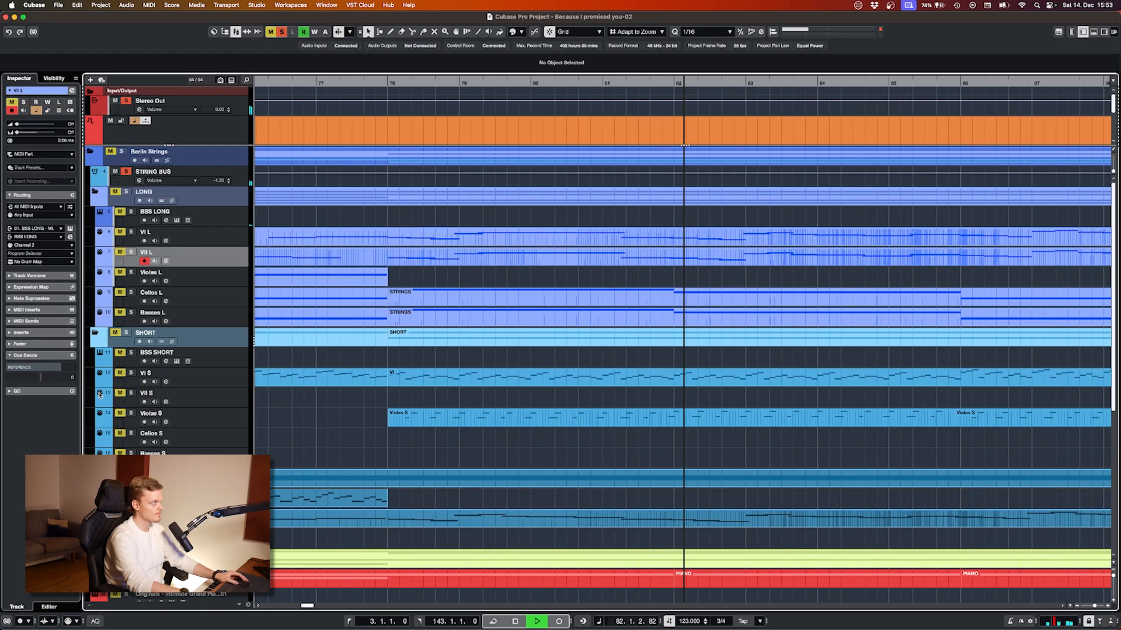
left_click(132, 233)
left_click(131, 252)
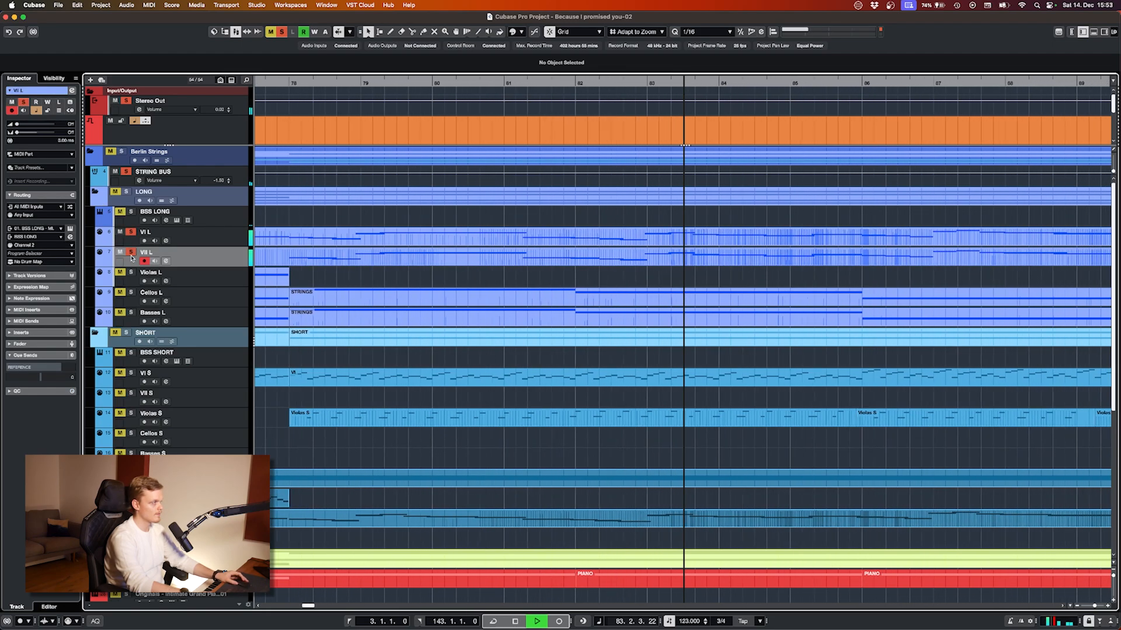
scroll(406, 251, "down", 3)
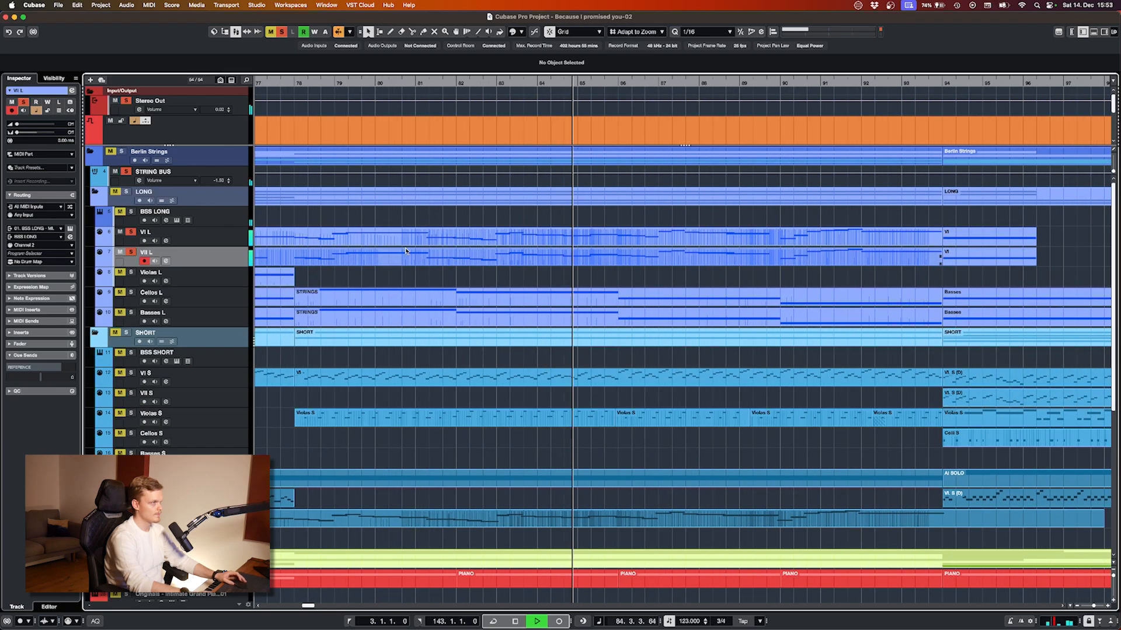
scroll(495, 254, "right", 3)
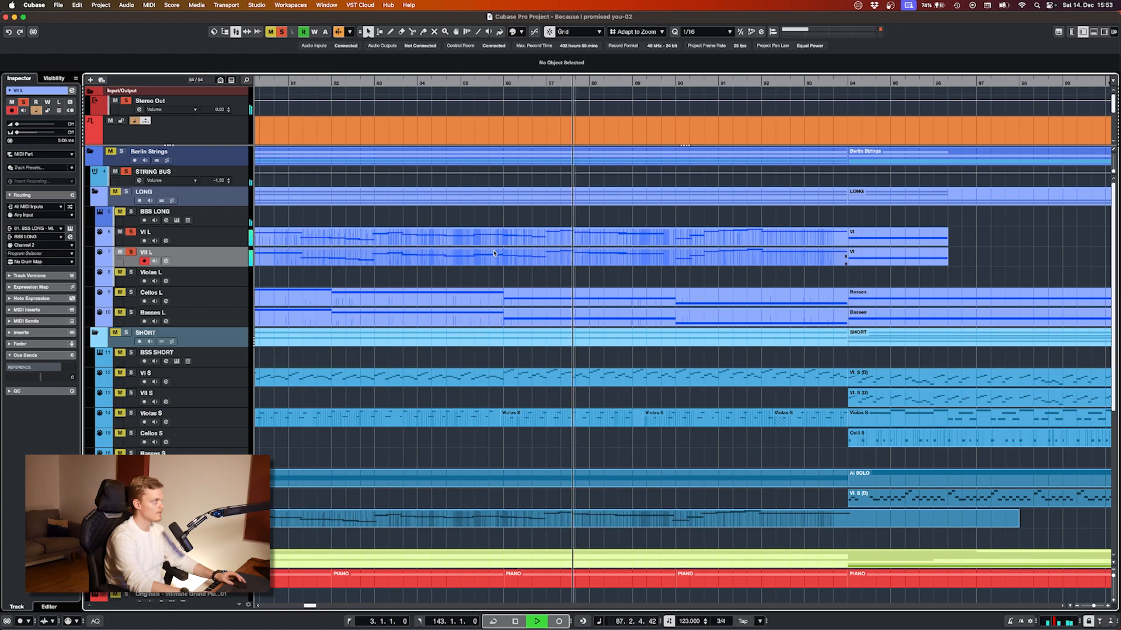
key("space")
- Deactivate all solos and look over the string parts following bar 76
scroll(313, 412, "up", 4)
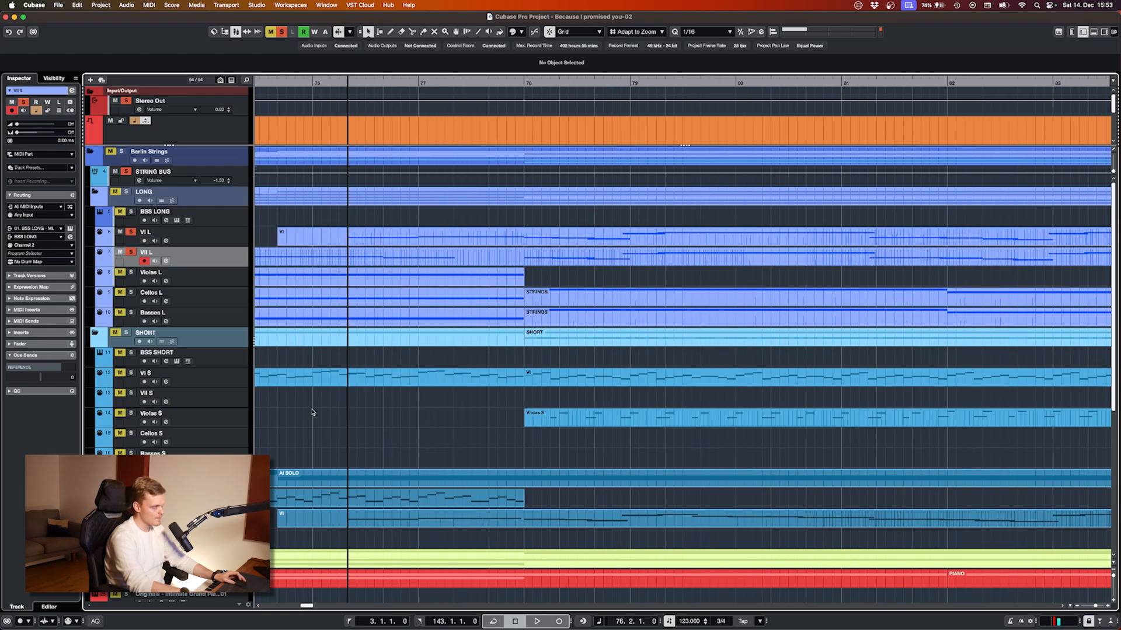
scroll(310, 410, "down", 4)
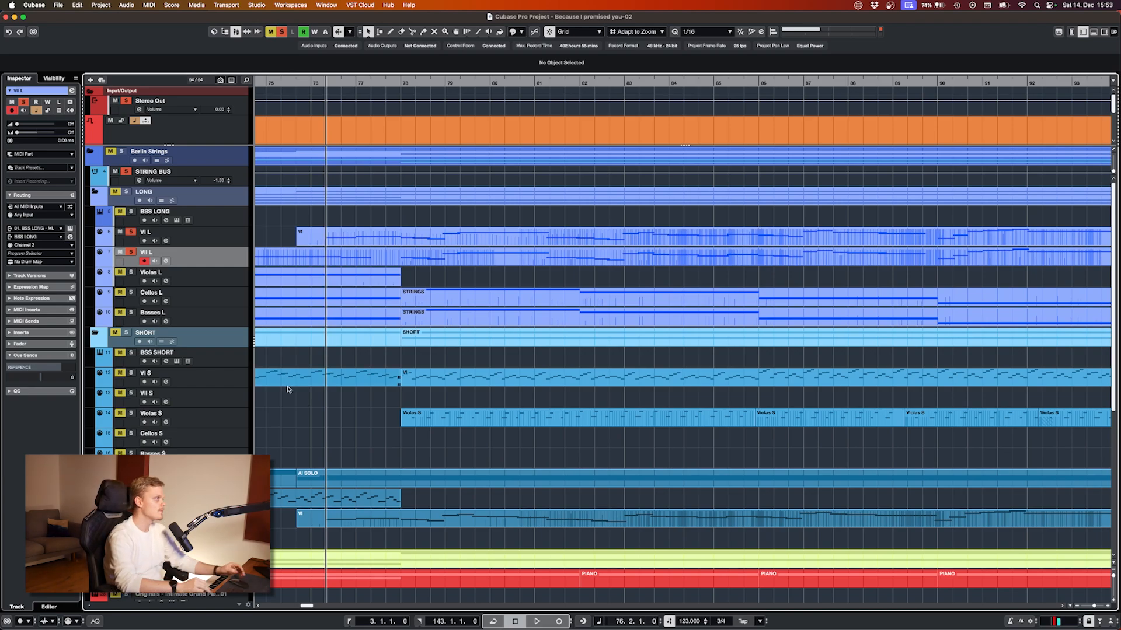
scroll(305, 224, "down", 2)
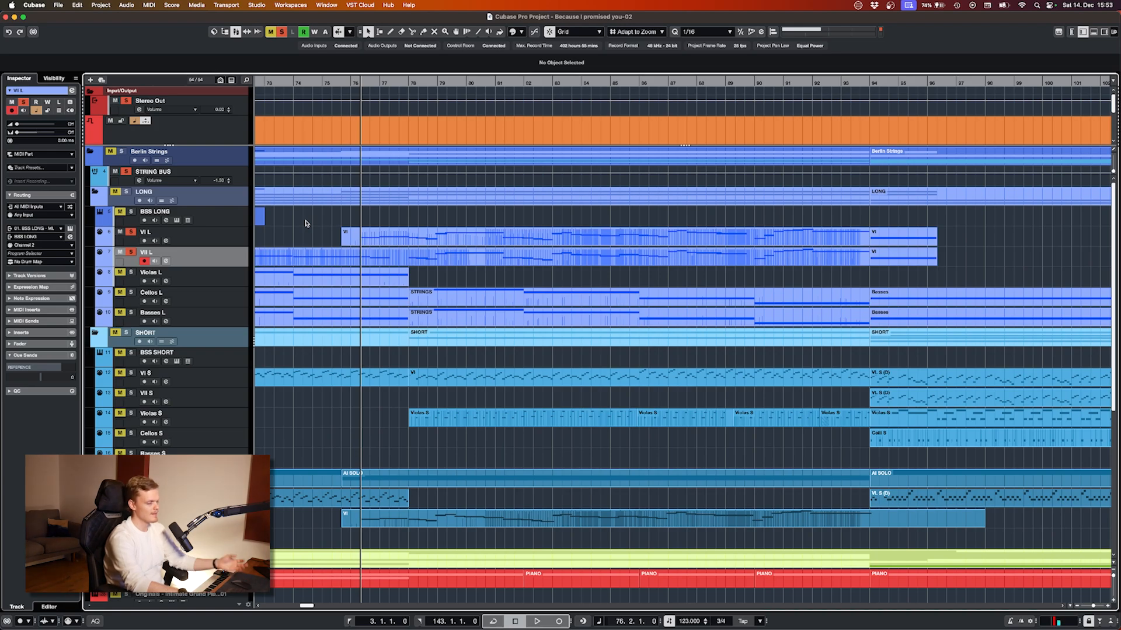
scroll(305, 224, "left", 3)
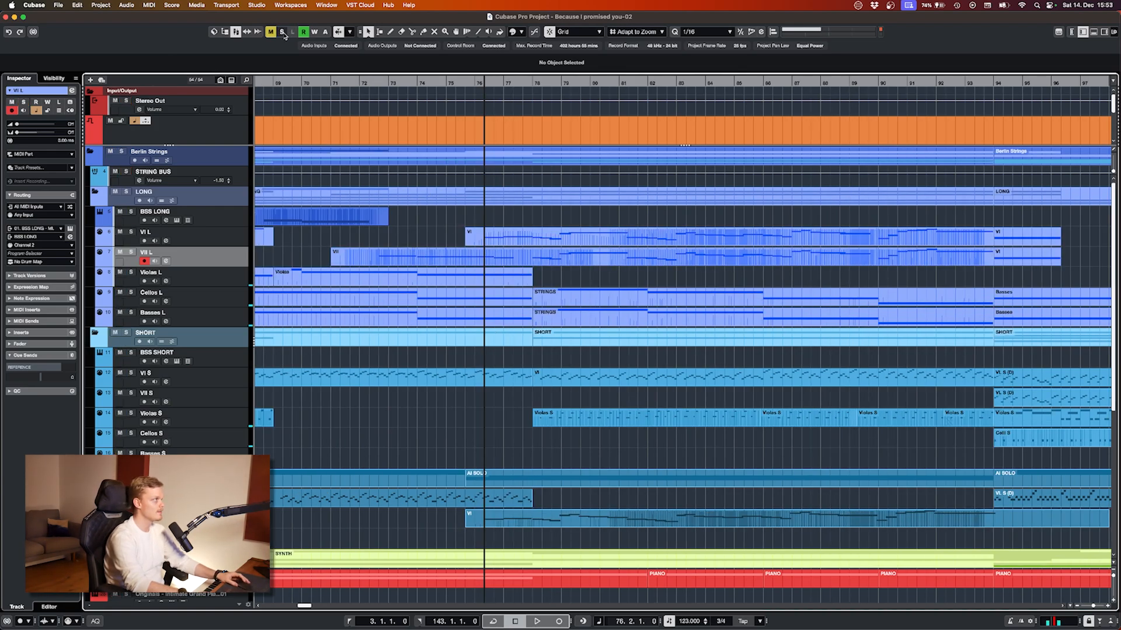
scroll(475, 243, "down", 3)
scroll(475, 242, "up", 3)
scroll(478, 240, "right", 3)
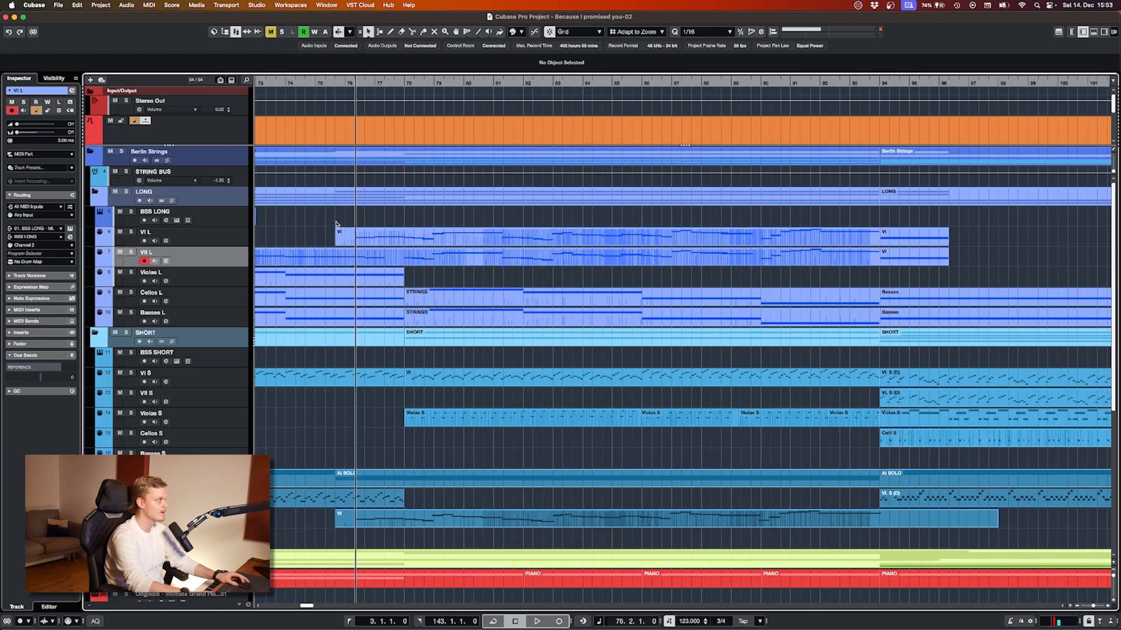
- Set the playhead to bar 76, beat 2, and play the unsoloed arrangement to hear the layered violins in the mix
left_click_drag(403, 82, 423, 235)
scroll(358, 226, "up", 2)
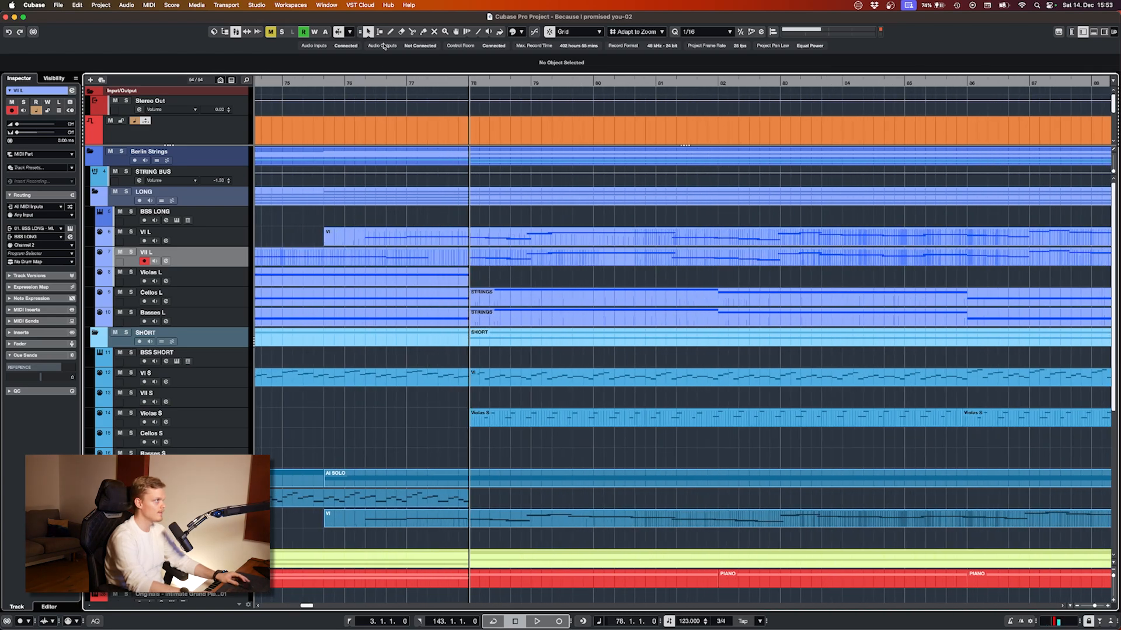
left_click(359, 82)
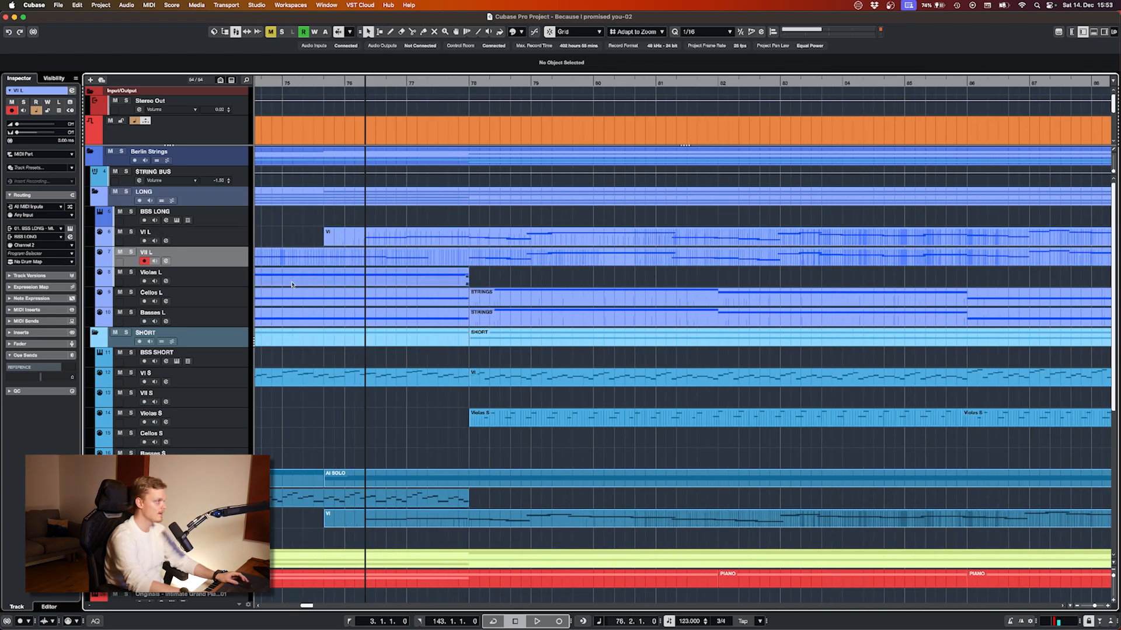
scroll(312, 227, "down", 1)
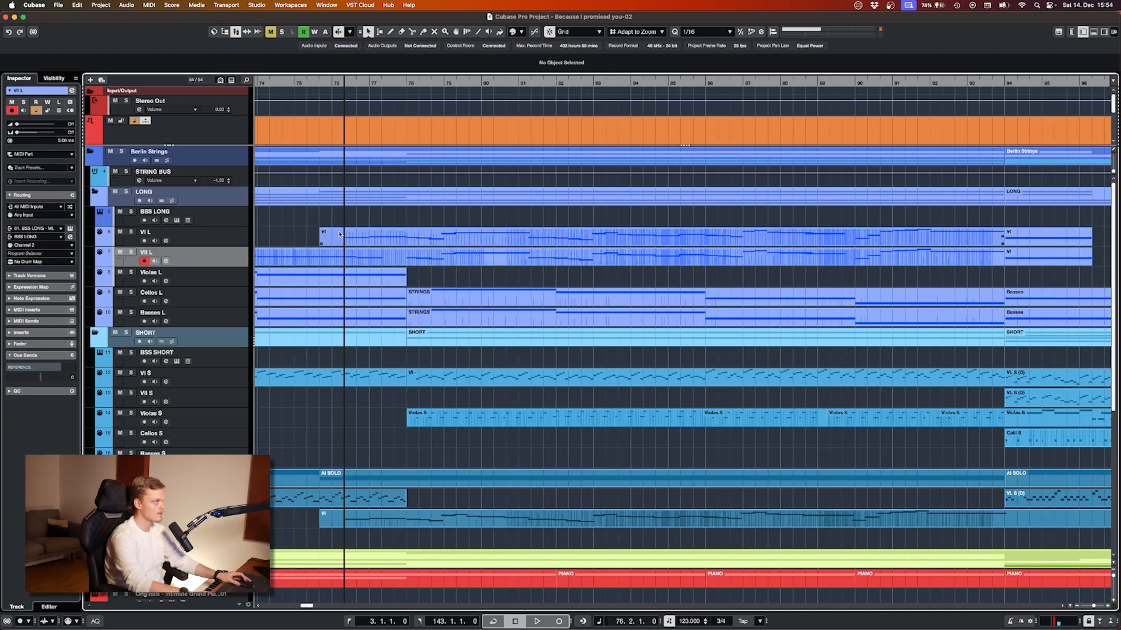
key("space")
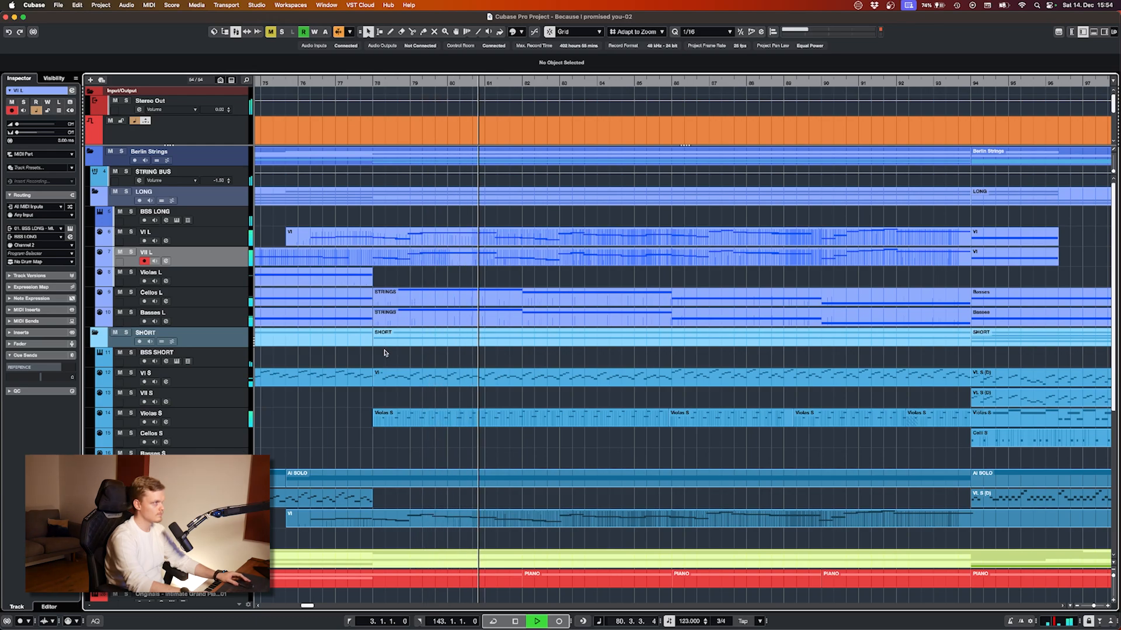
key("space")
- Examine how the long, short and AI solo string parts are distributed across the arrangement, up to its final section
scroll(483, 303, "right", 10)
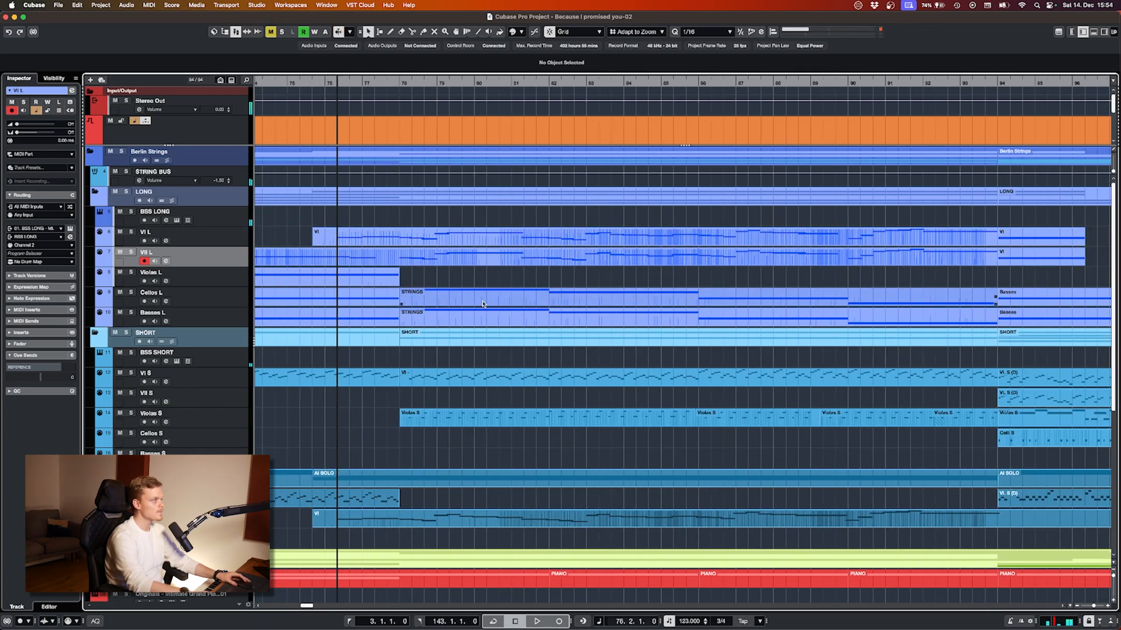
key("g")
key("g")
key("h")
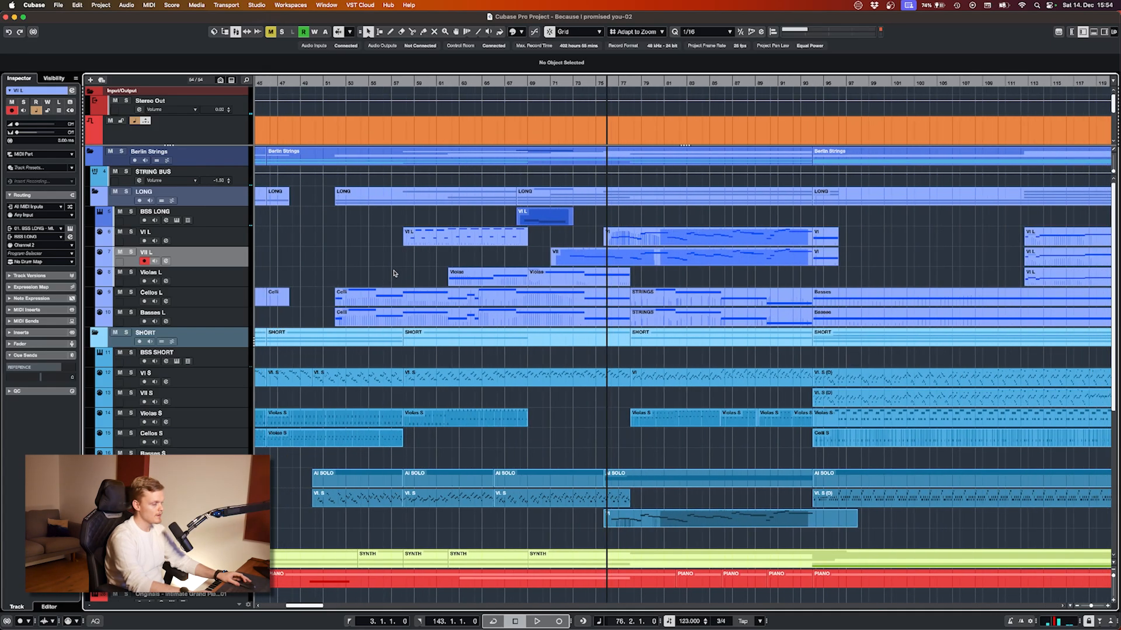
key("h")
key("h")
key("h")
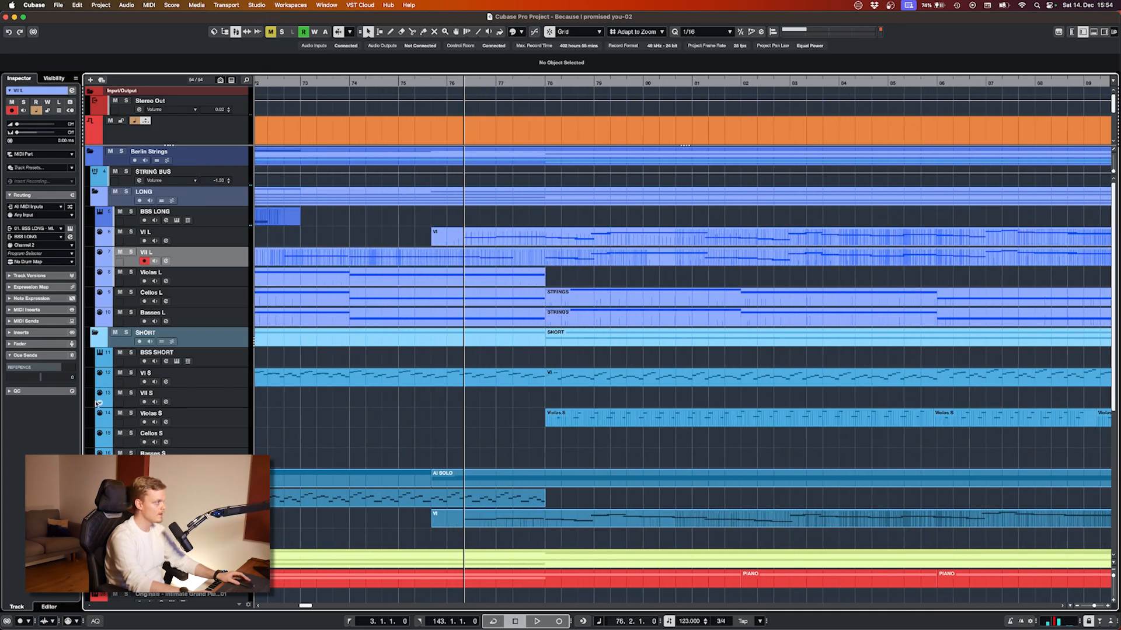
key("g")
key("g")
key("g")
key("g")
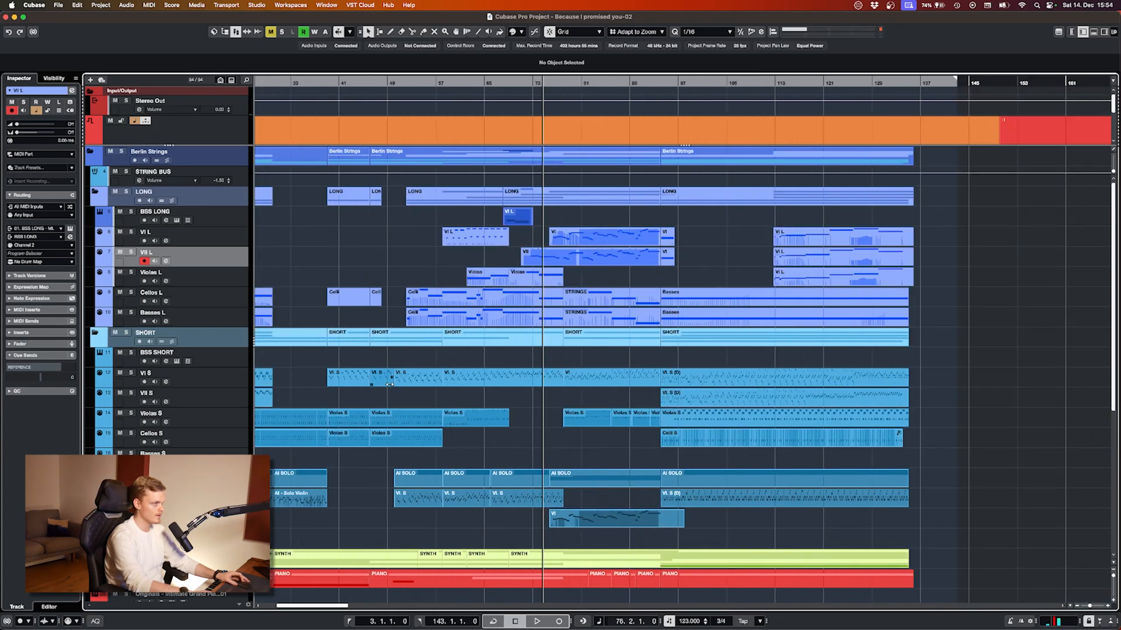
key("h")
key("h")
key("h")
key("h")
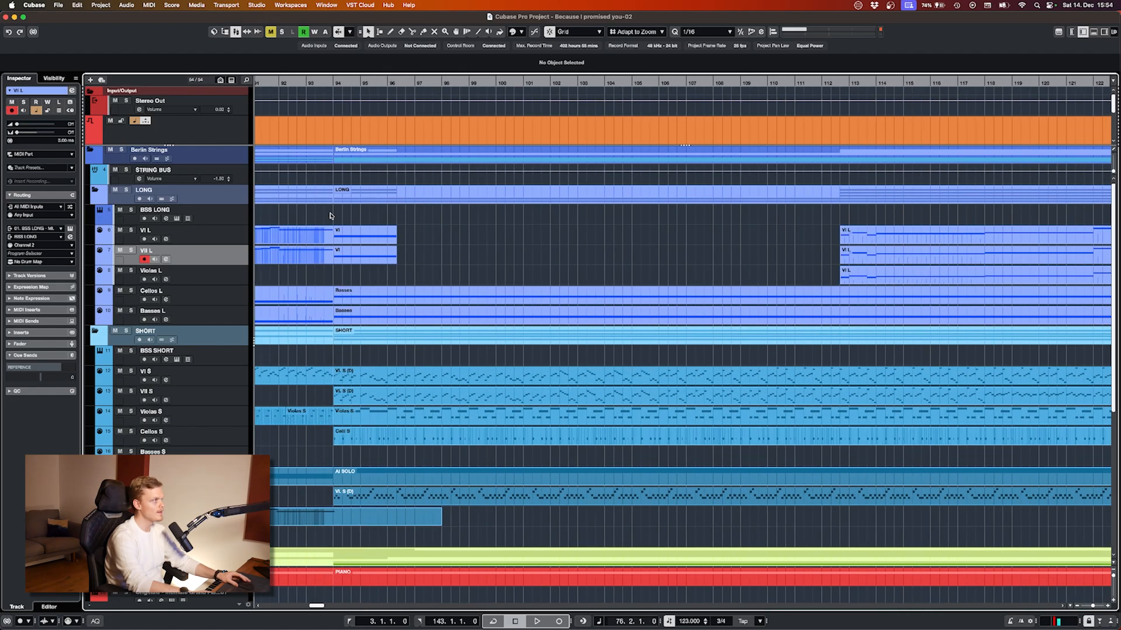
- Audition the VI S and VII S tracks soloed from bar 124, and deactivate all solos
key("g")
key("g")
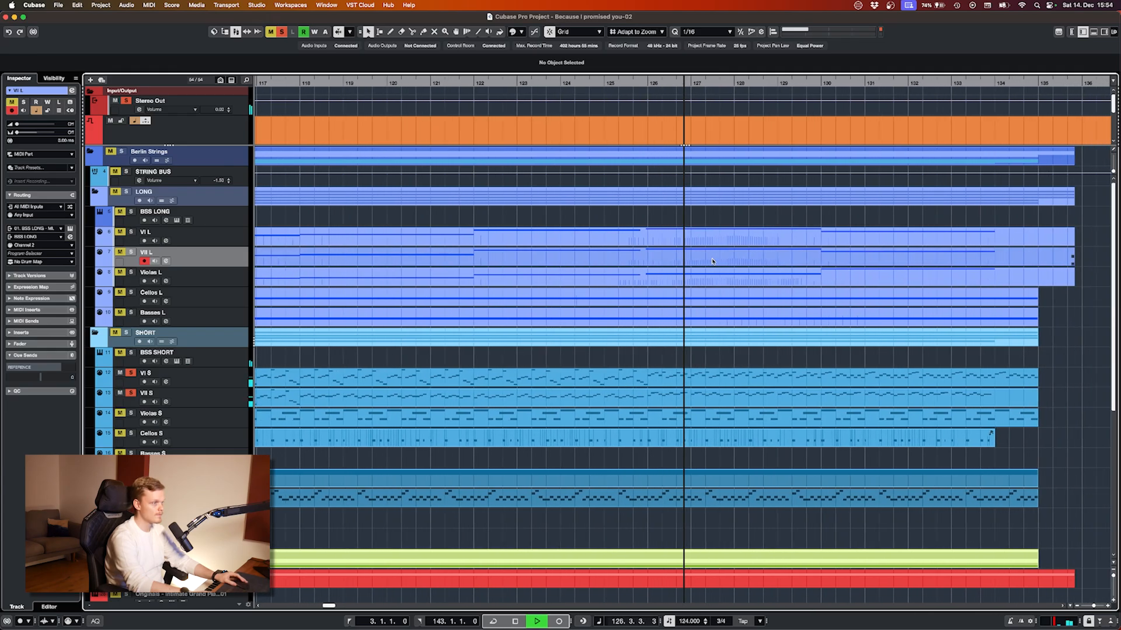
key("g")
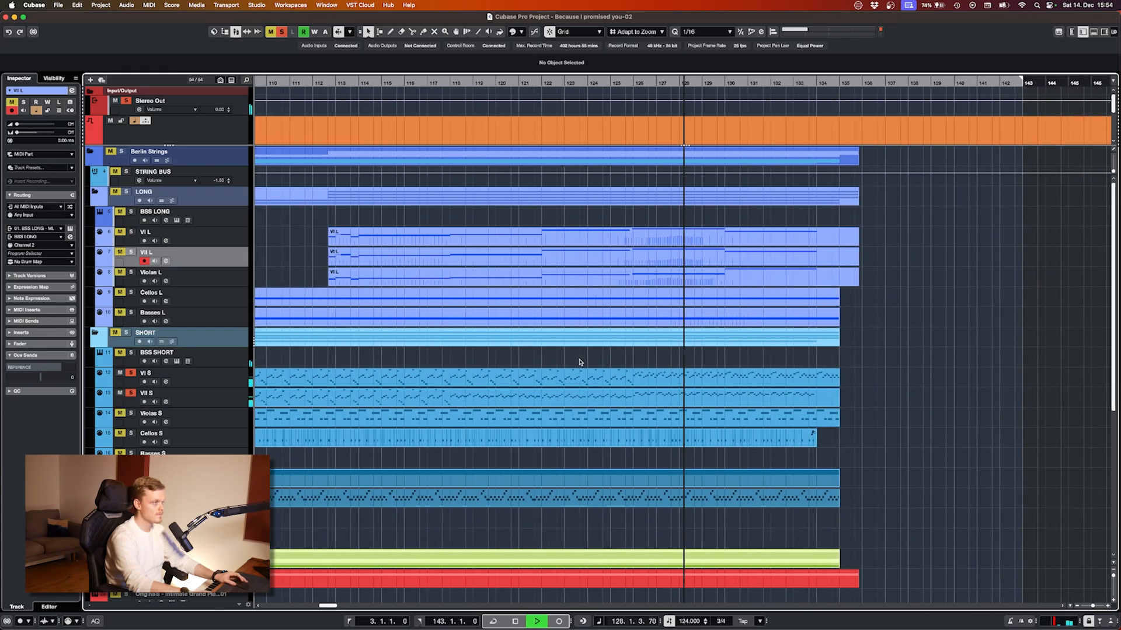
key("space")
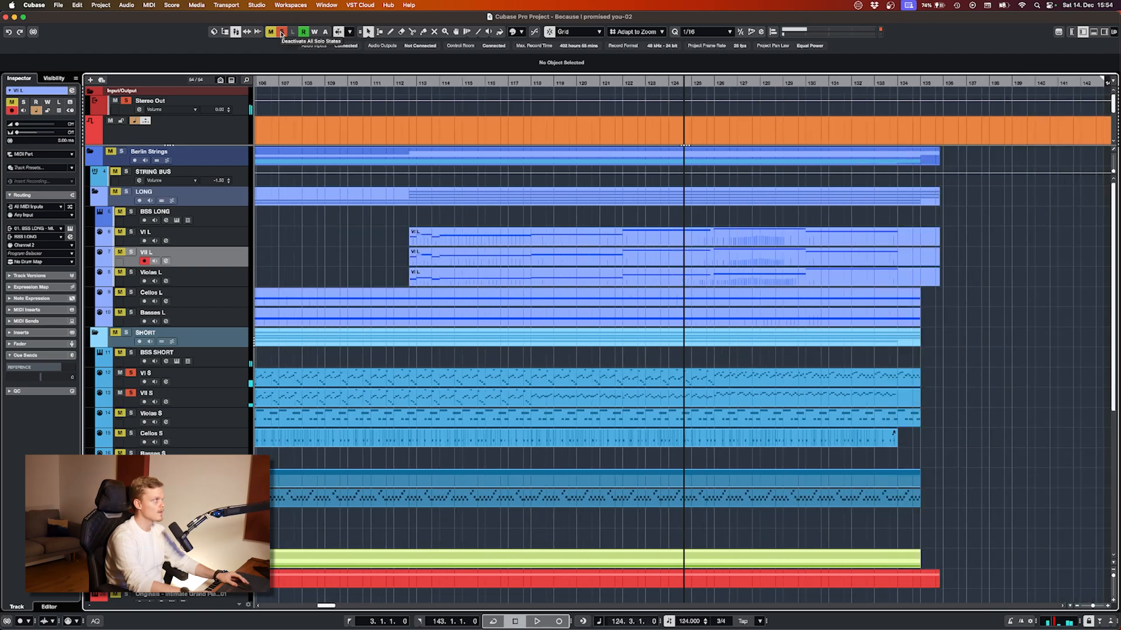
key("g")
key("g")
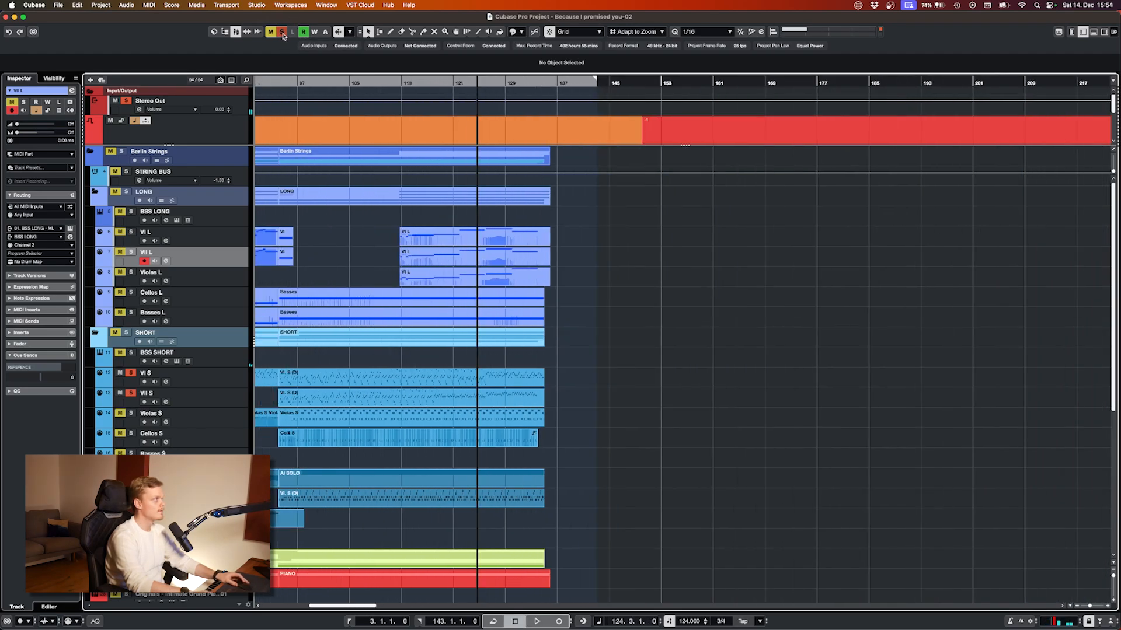
left_click(283, 33)
- Play the full mix from bar 124 to hear the short violins with the rest of the arrangement
key("h")
key("h")
key("h")
key("space")
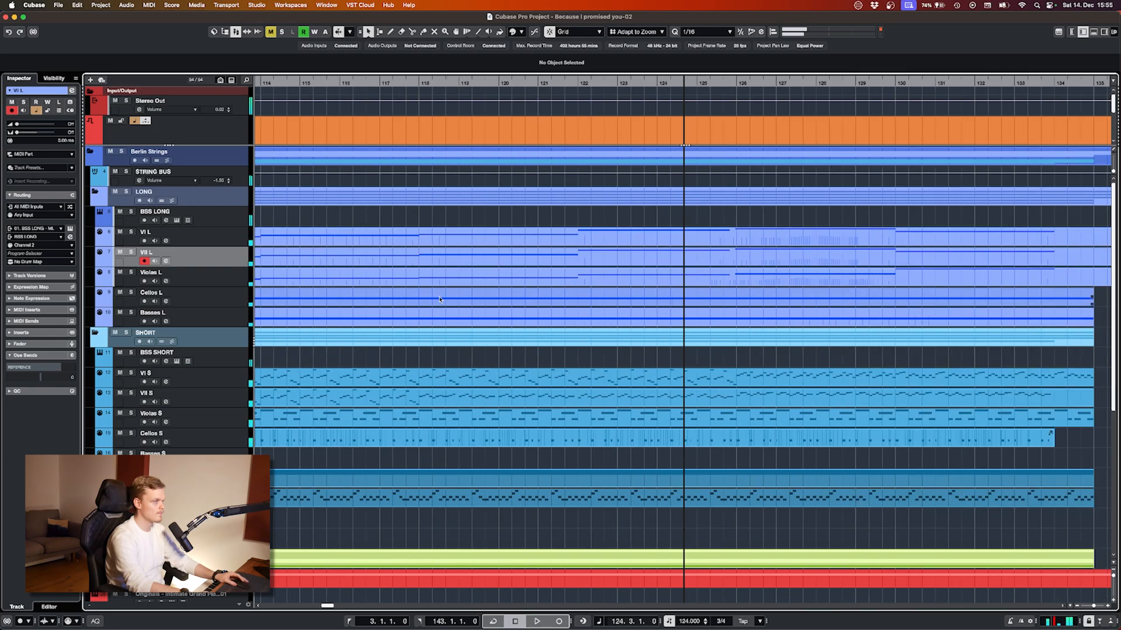
key("space")
key("g")
key("g")
key("g")
scroll(426, 302, "left", 15)
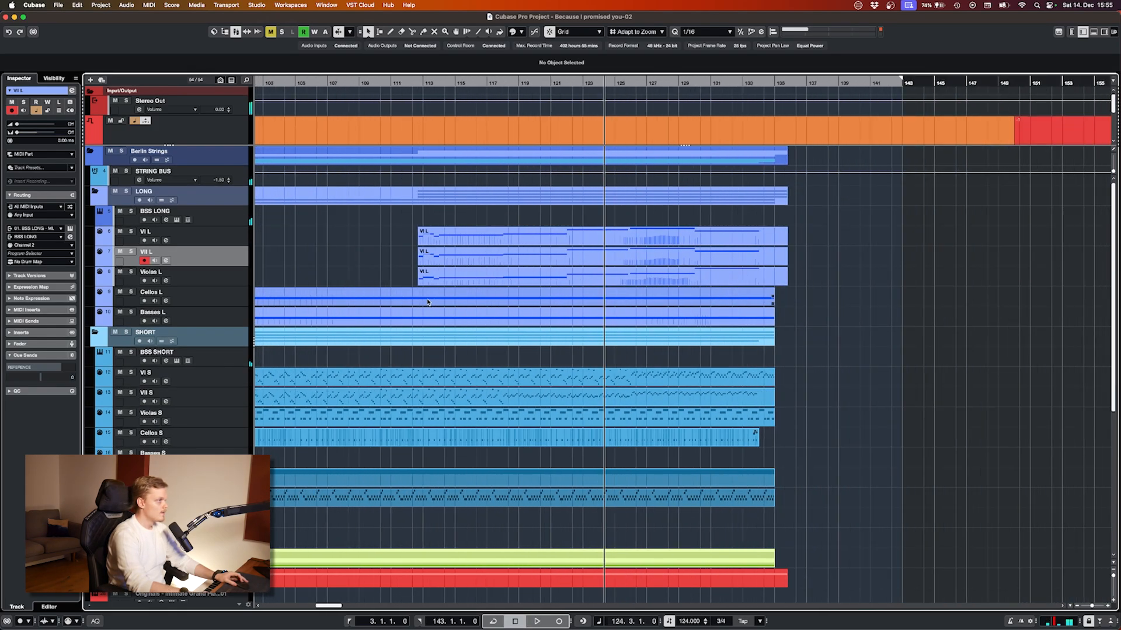
- Examine where the long violin and viola parts play across the arrangement, from about bar 58 to the final section
key("g")
key("g")
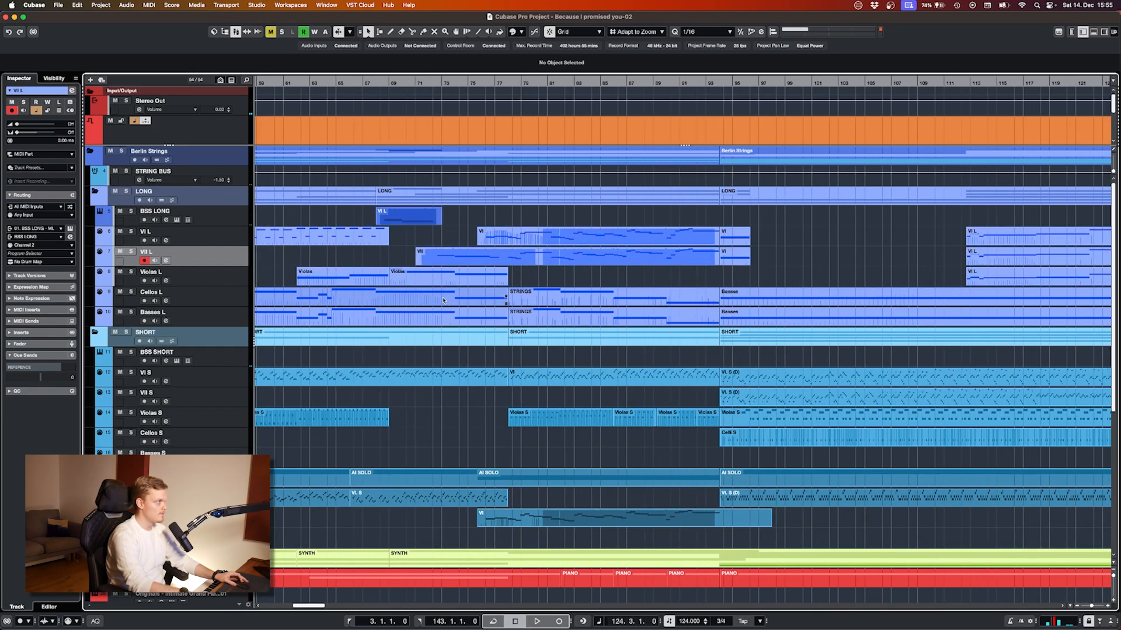
key("h")
key("h")
key("h")
key("h")
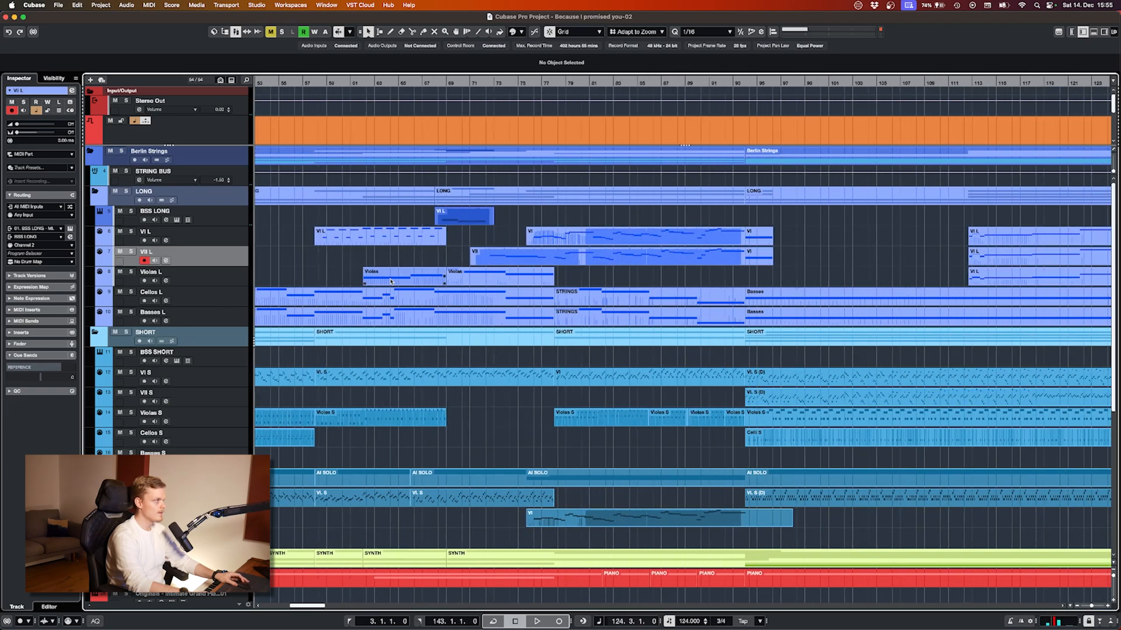
key("h")
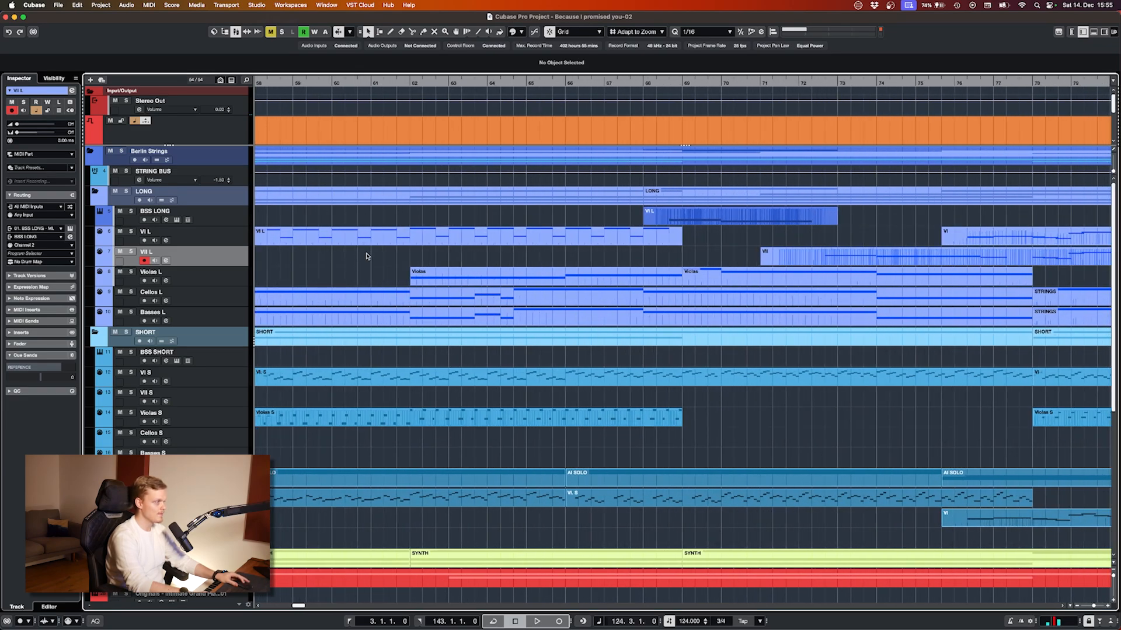
key("g")
key("g")
scroll(350, 251, "right", 10)
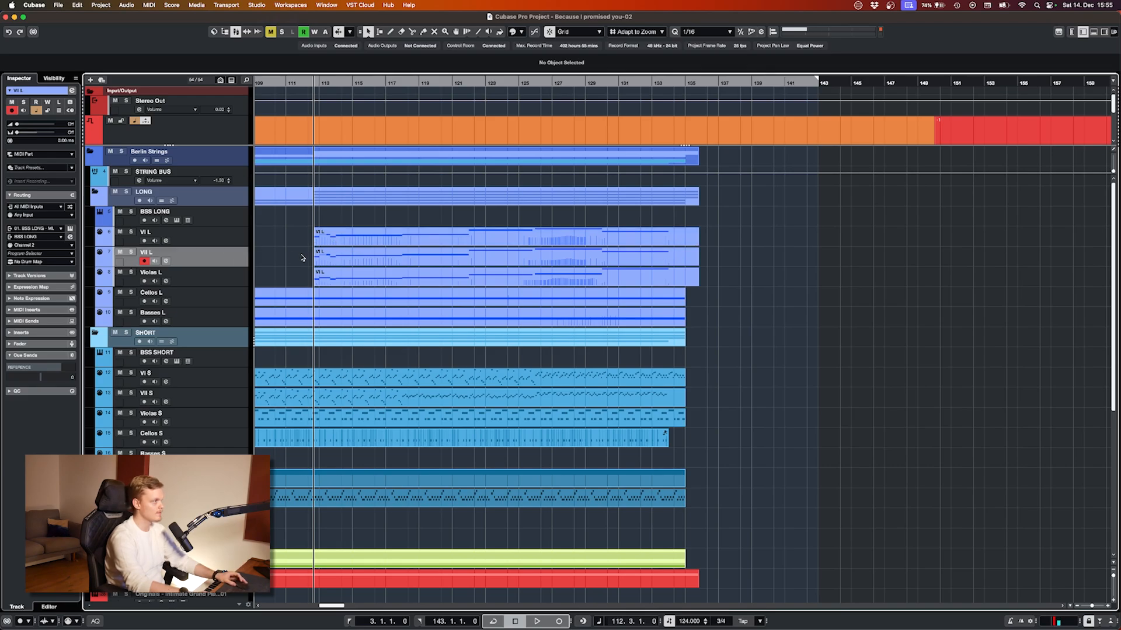
- Audition the Violas L, VII L and VI L tracks soloed from bar 112, beat 3
key("h")
key("h")
key("h")
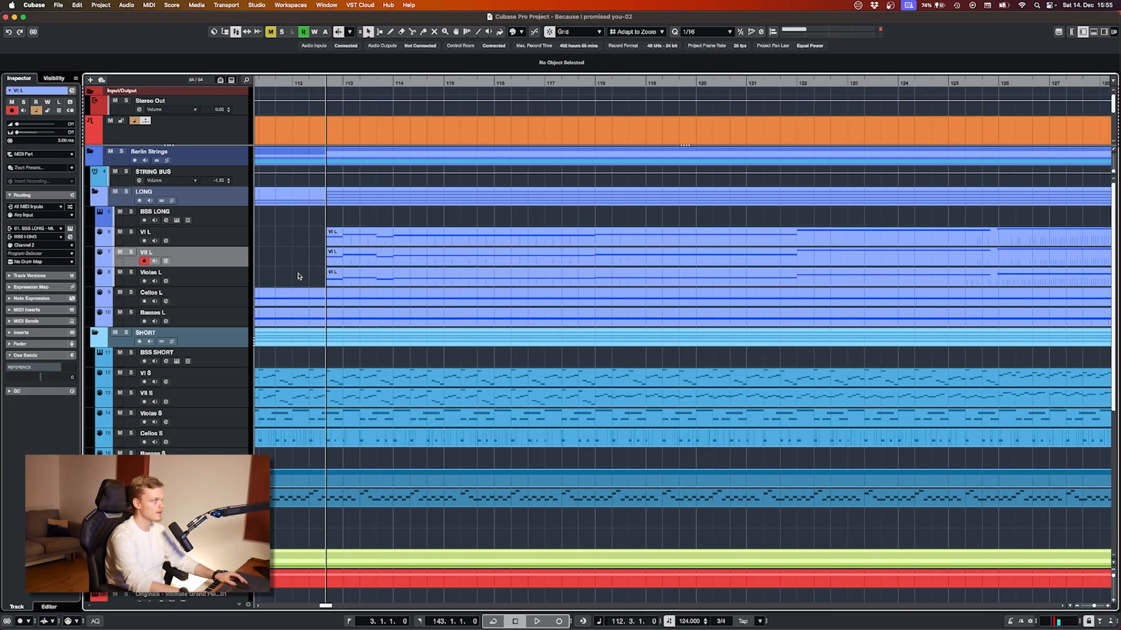
scroll(300, 275, "left", 3)
key("g")
scroll(156, 220, "down", 1)
key("Down")
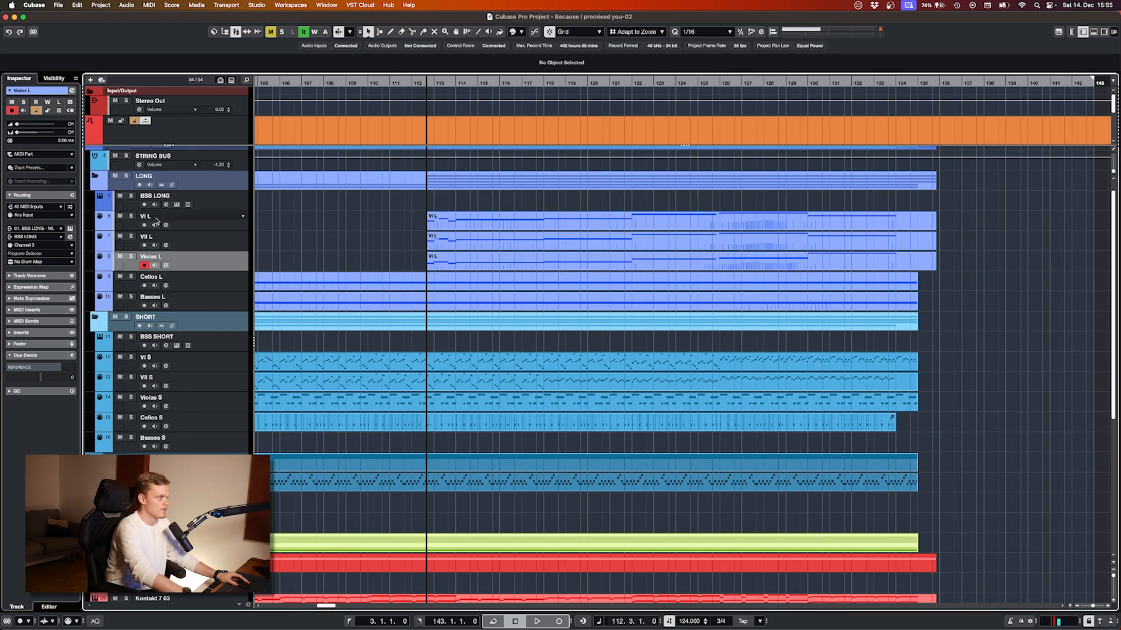
scroll(133, 185, "up", 1)
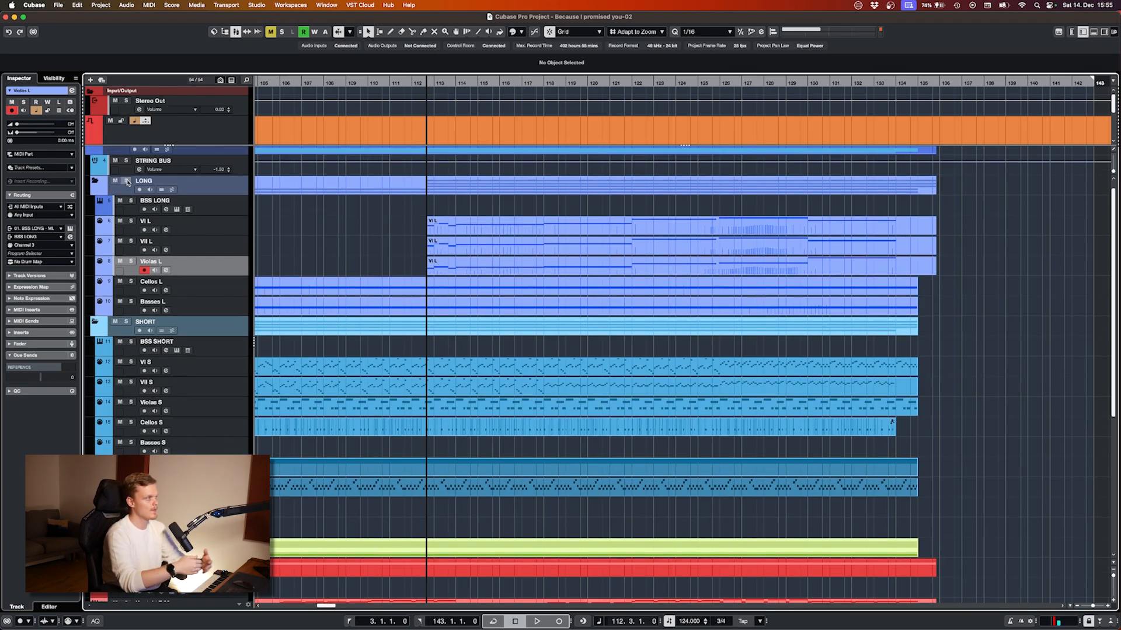
left_click(131, 261)
key("space")
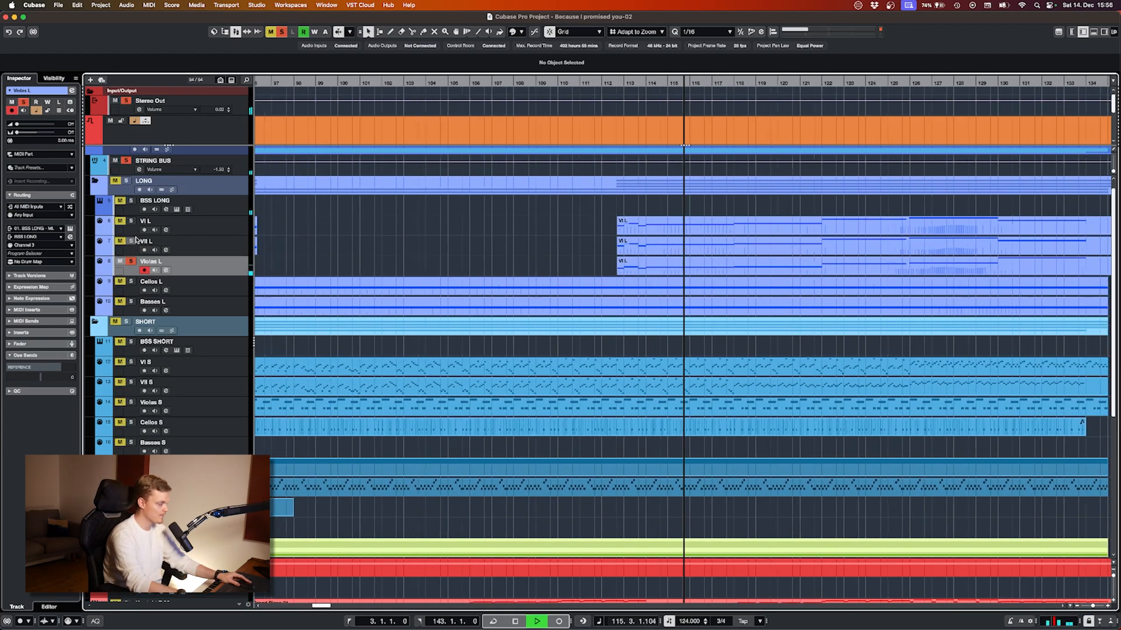
key("space")
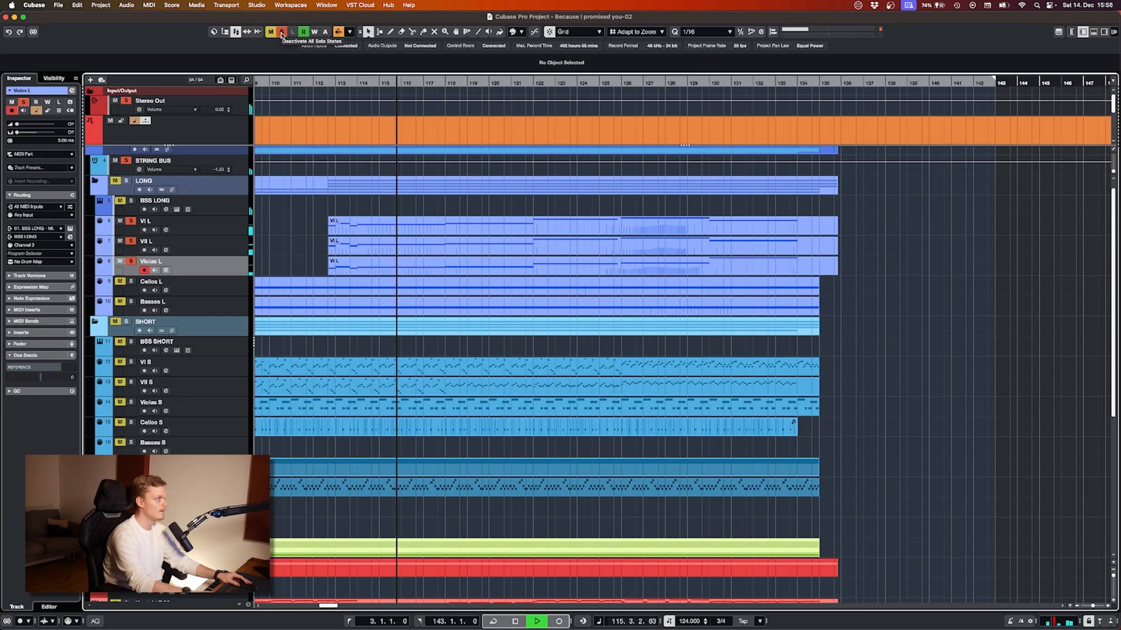
key("space")
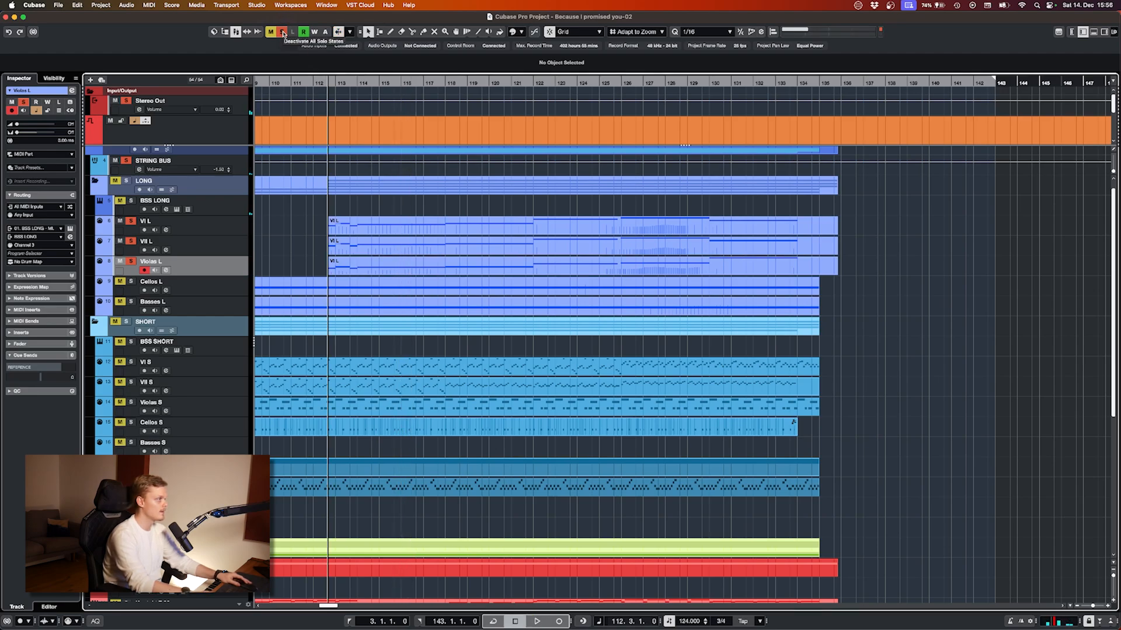
- Deactivate all solos and play the full mix from bar 112, beat 3
left_click(283, 33)
key("space")
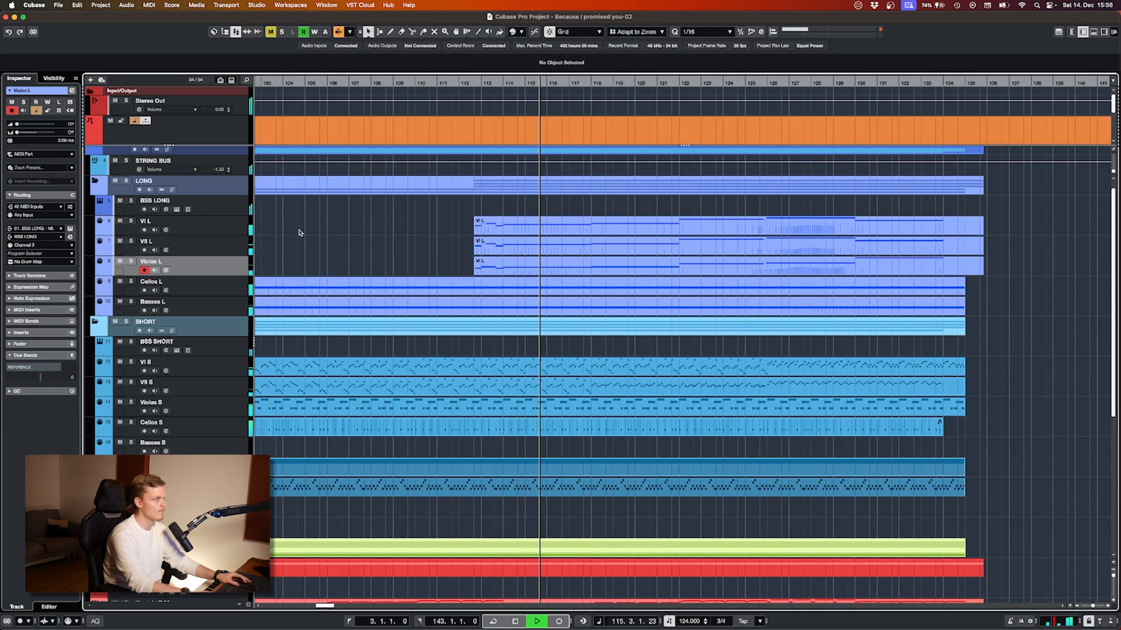
key("space")
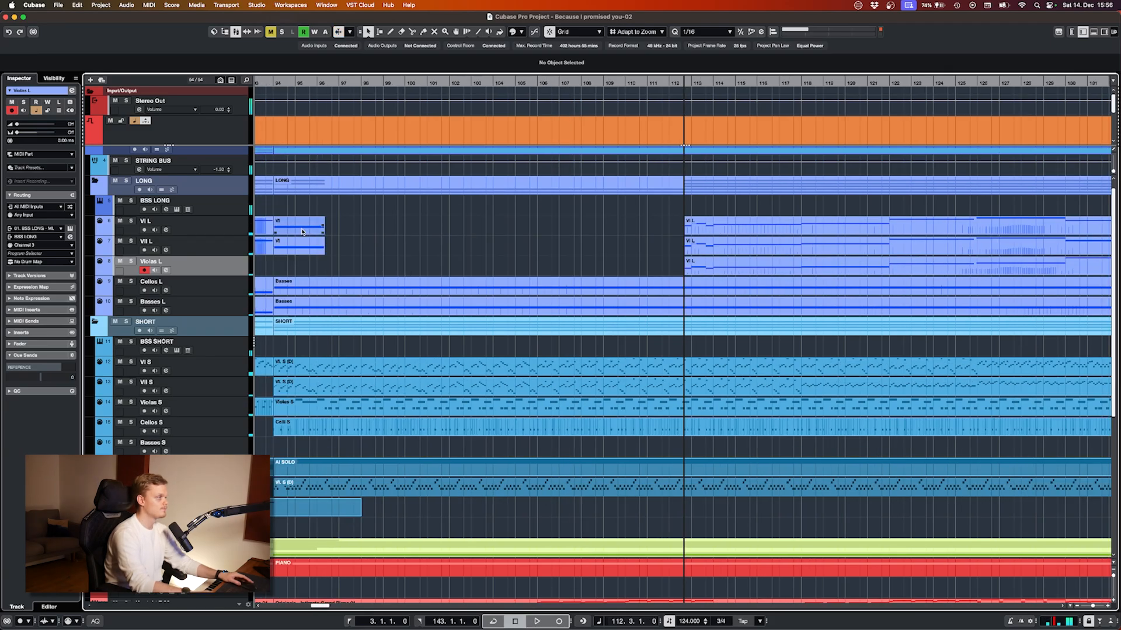
- Select the Cellos L track and examine how the long cello and bass parts are distributed across the arrangement
key("g")
key("g")
key("g")
key("g")
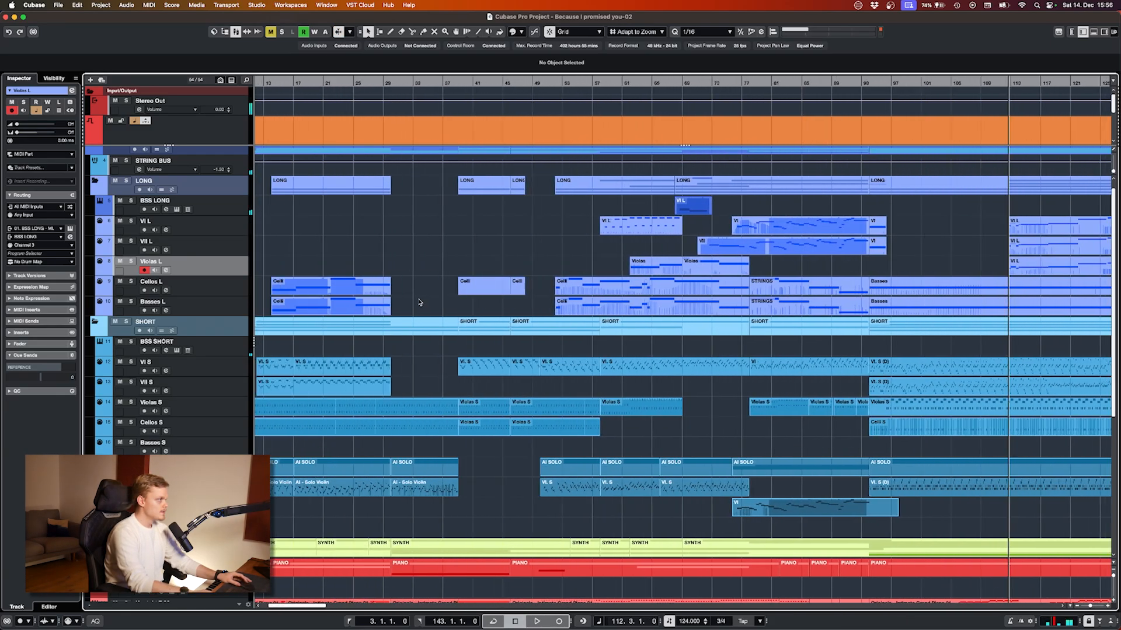
key("h")
key("h")
key("h")
scroll(350, 263, "left", 10)
left_click(214, 293)
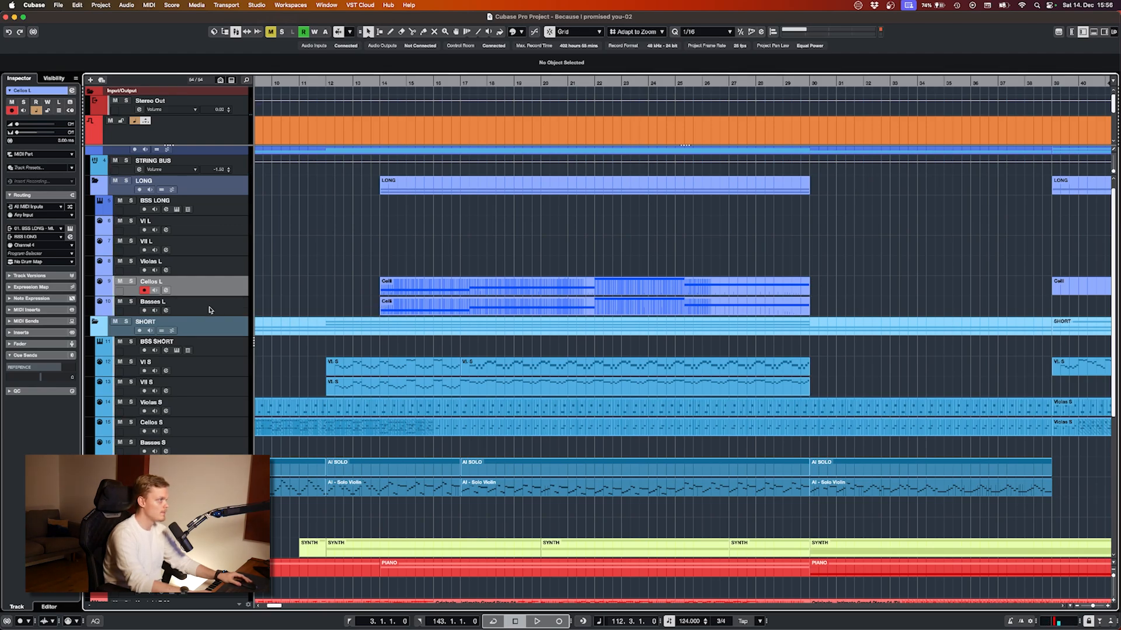
scroll(393, 259, "down", 5)
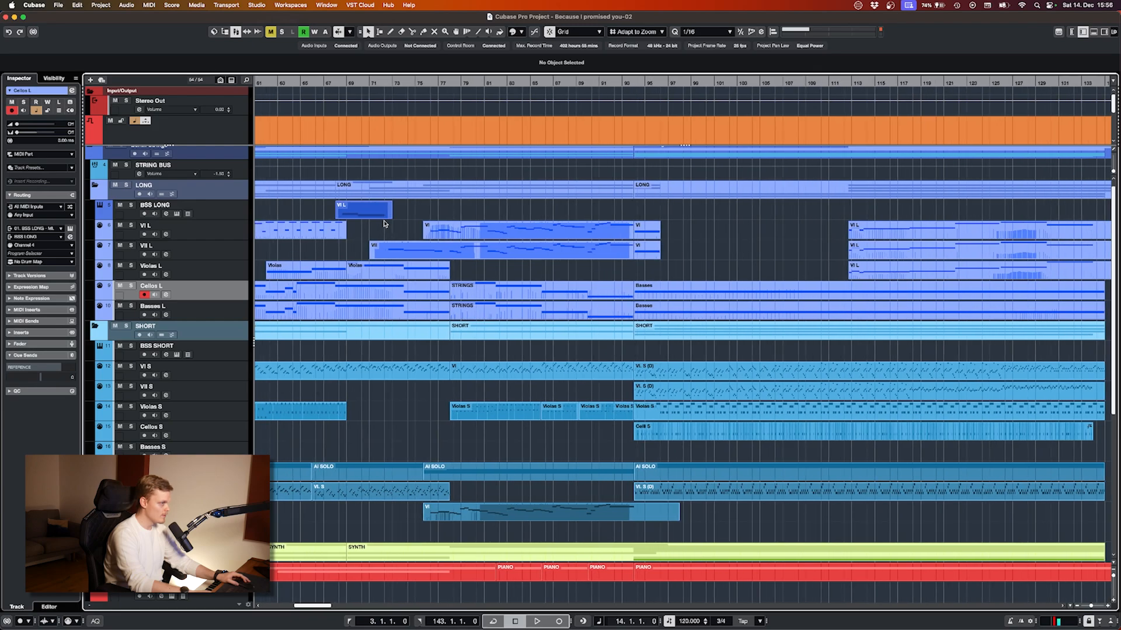
scroll(384, 224, "left", 5)
scroll(484, 221, "up", 5)
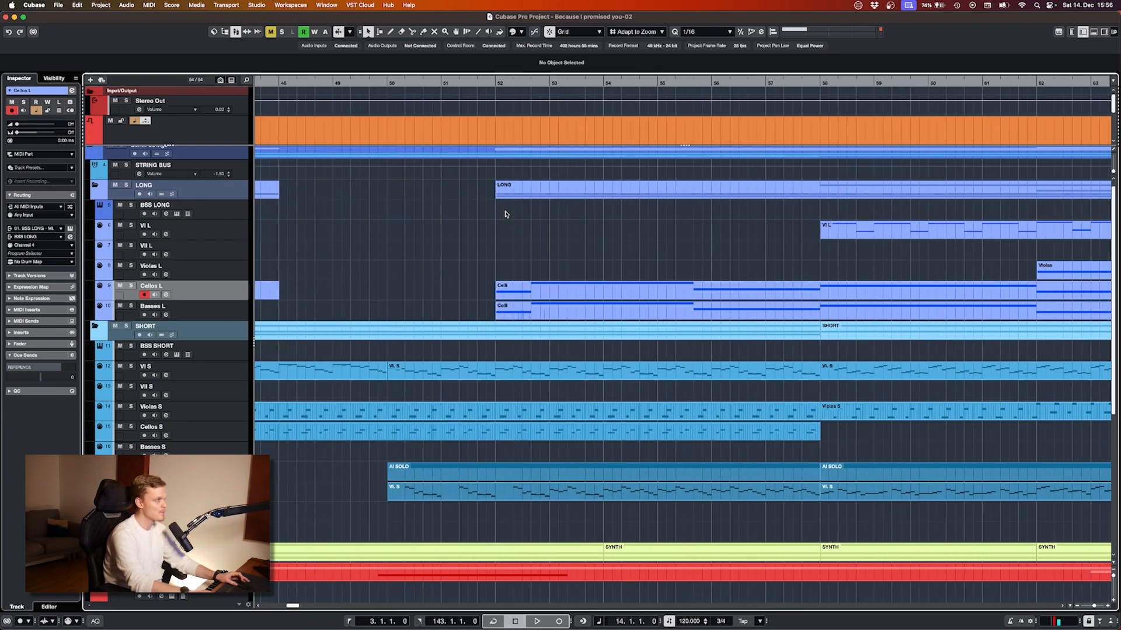
- Set the playhead to bar 52 and audition the Cellos L and Basses L tracks soloed
left_click(498, 82)
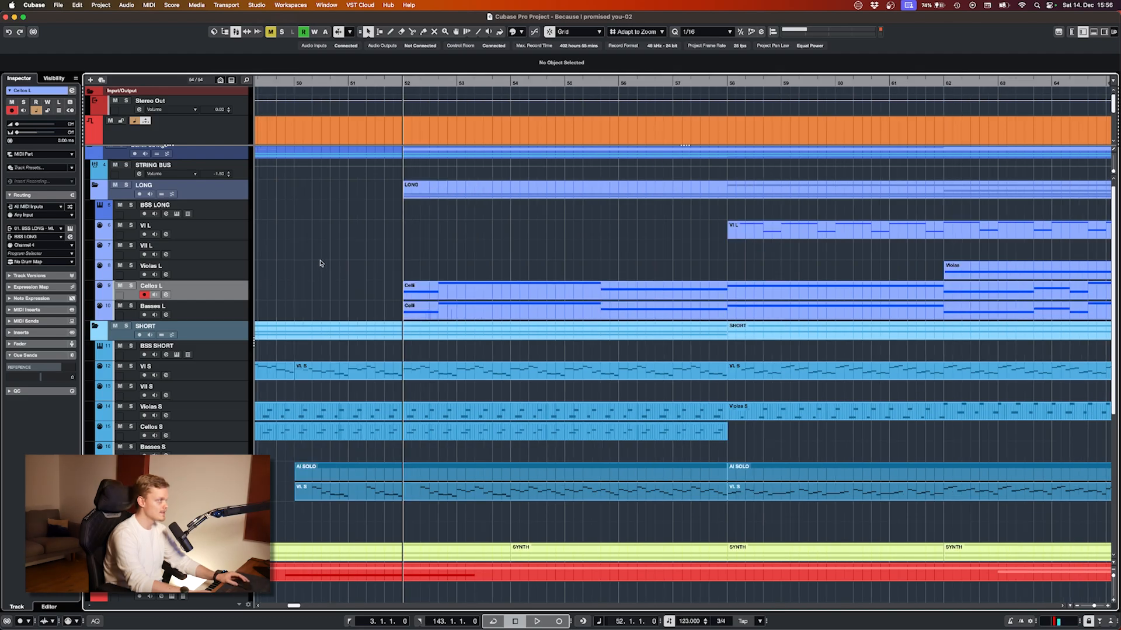
key("g")
scroll(362, 283, "down", 1)
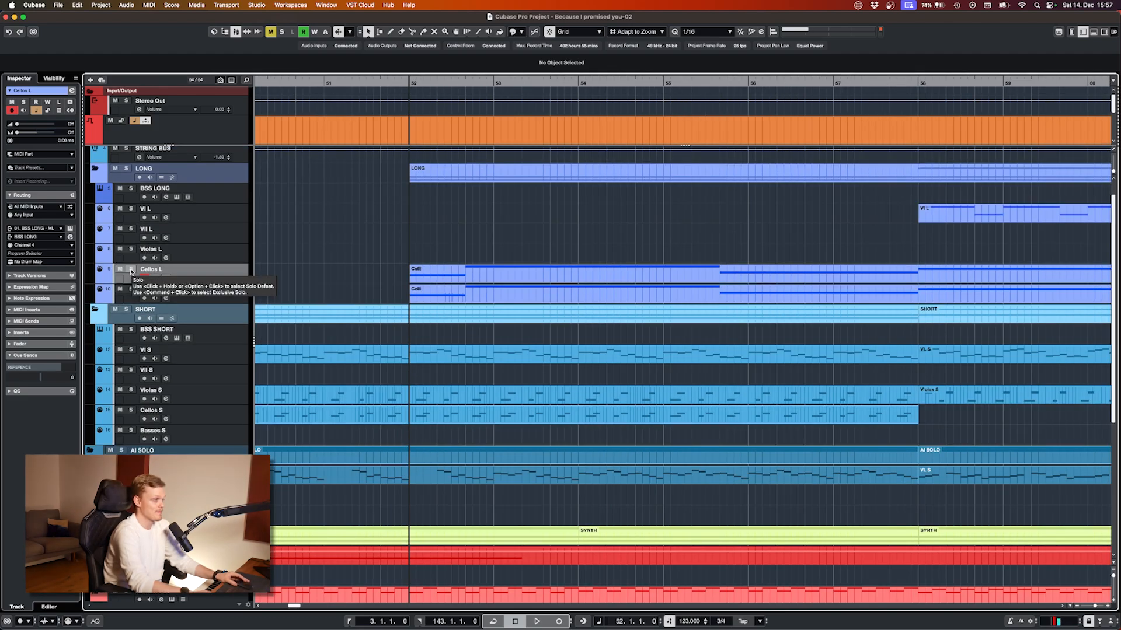
left_click(131, 270)
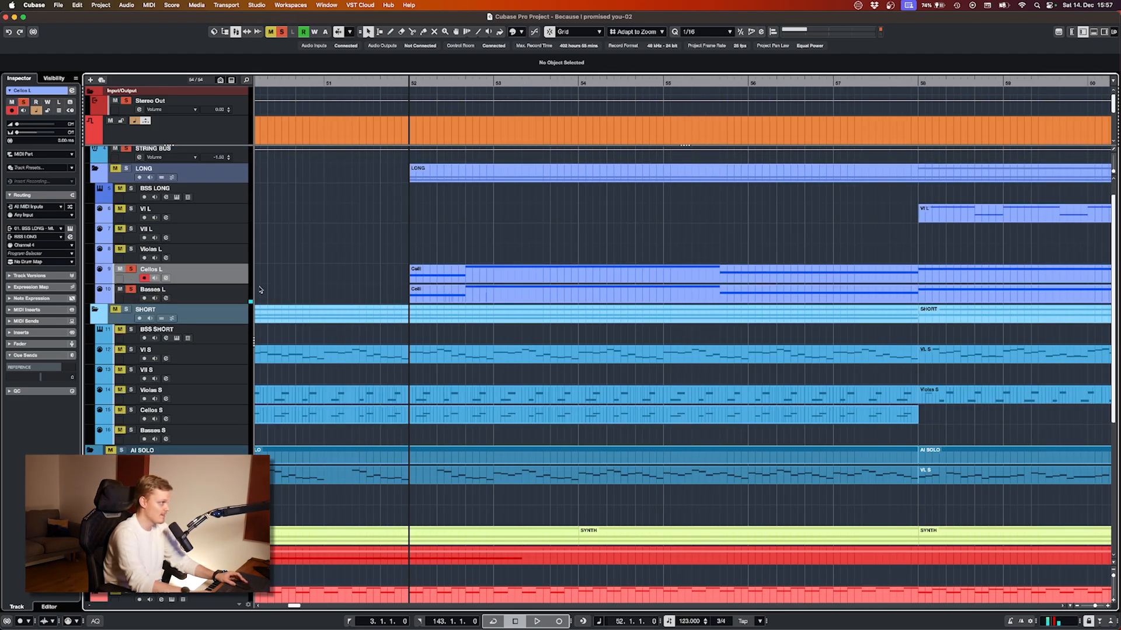
key("h")
key("h")
key("space")
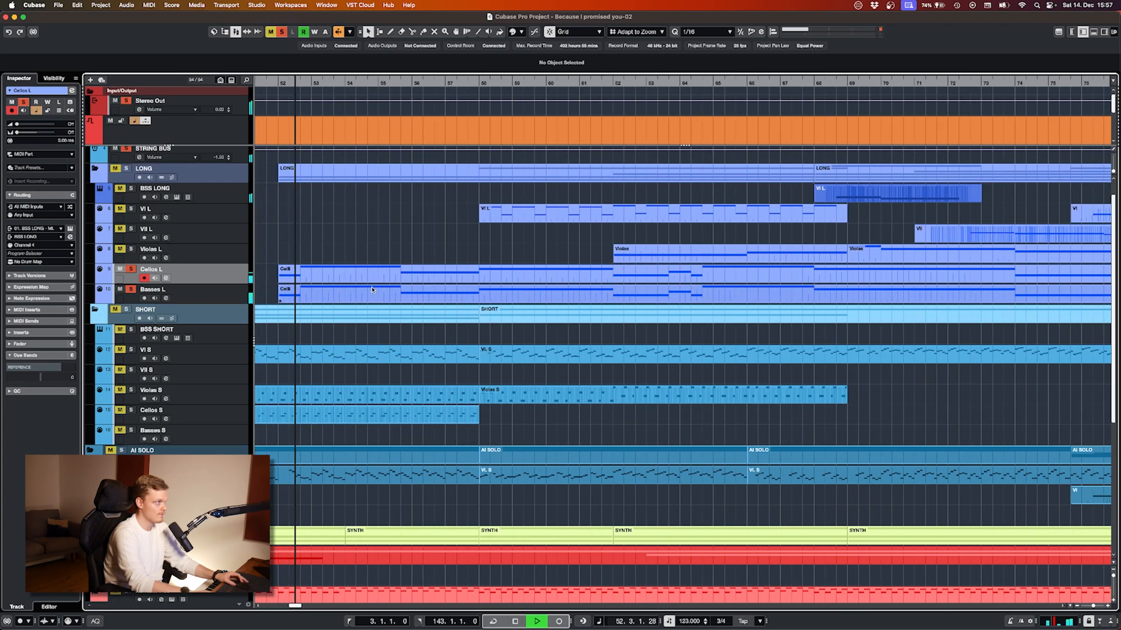
key("h")
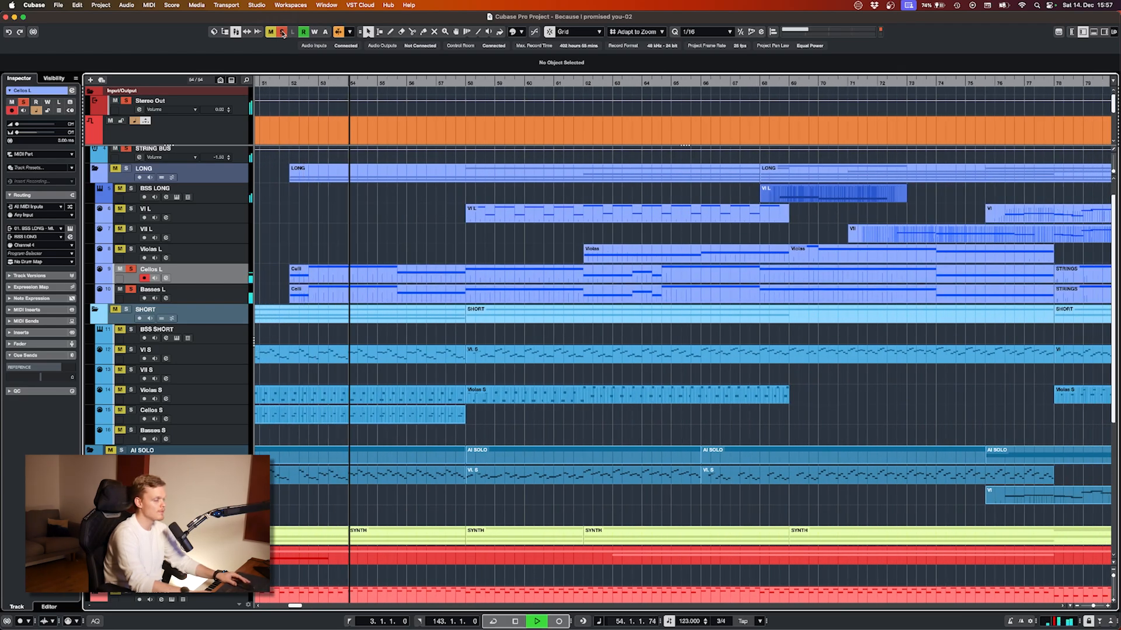
key("space")
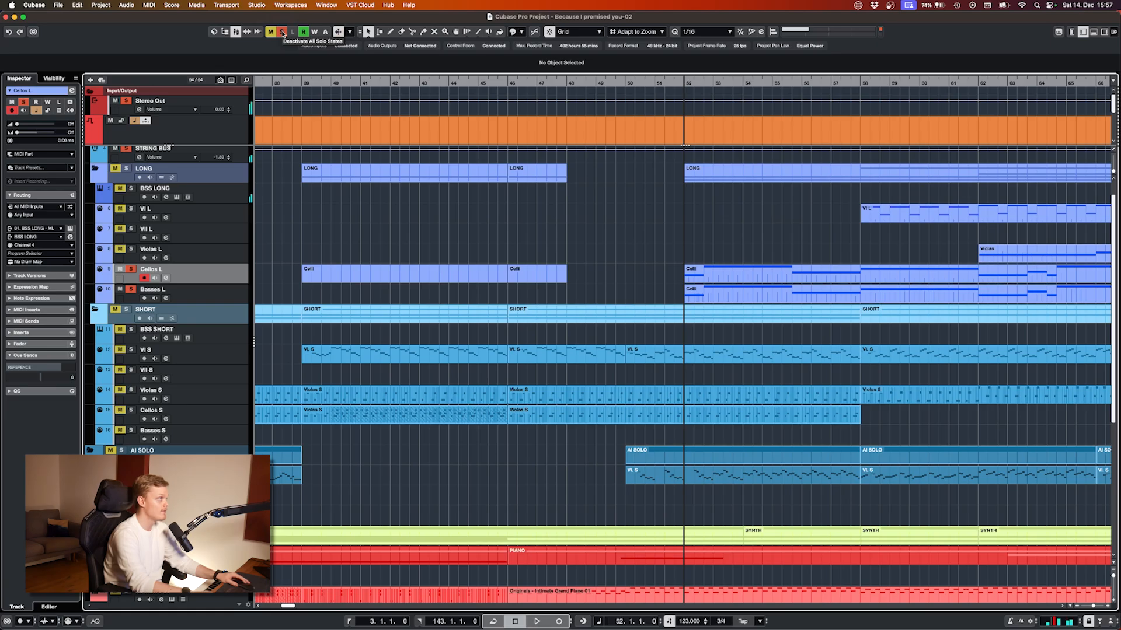
- Deactivate all solos and play the full mix from bar 52 to hear the long low strings in context
key("s")
key("space")
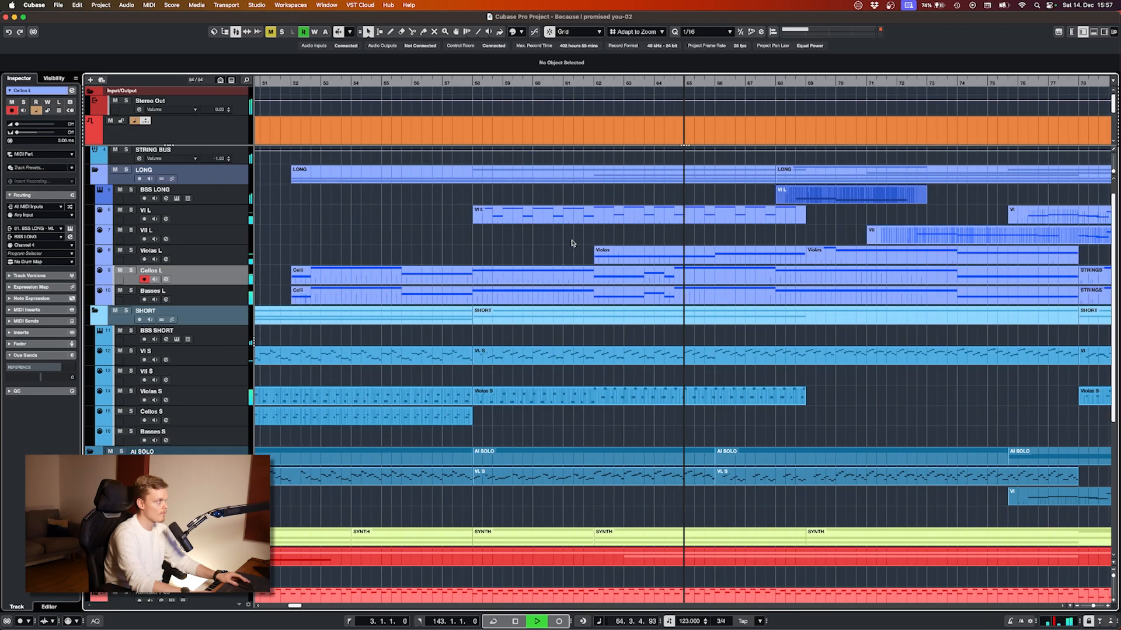
key("space")
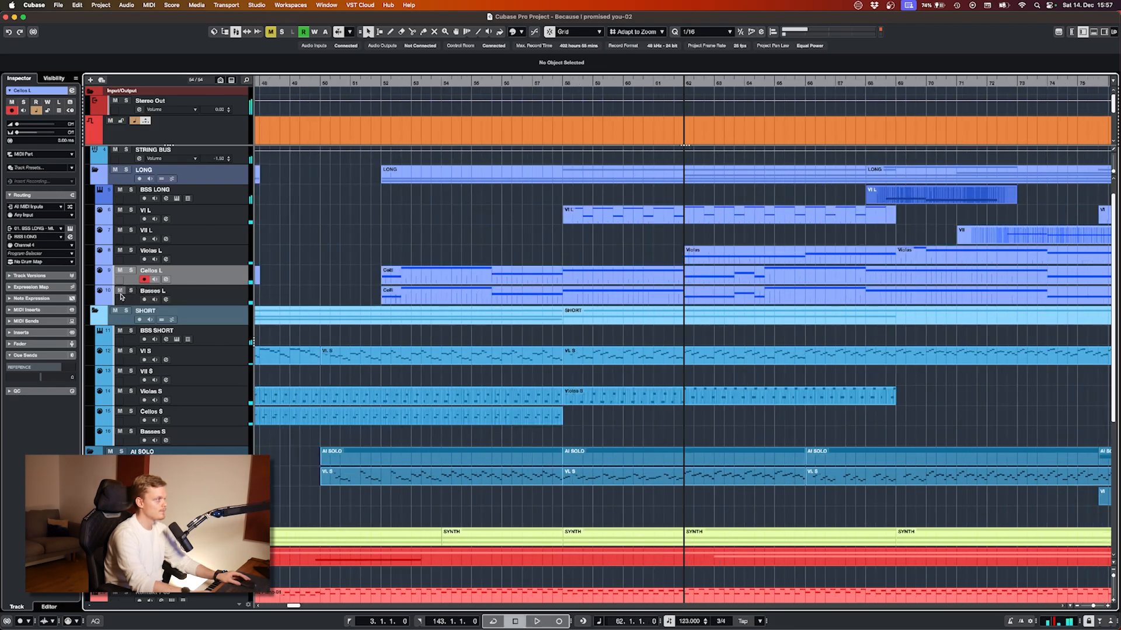
- Select Cellos L and Basses L together and play the mix from bar 62 with both tracks muted for comparison
left_click(138, 295, "shift")
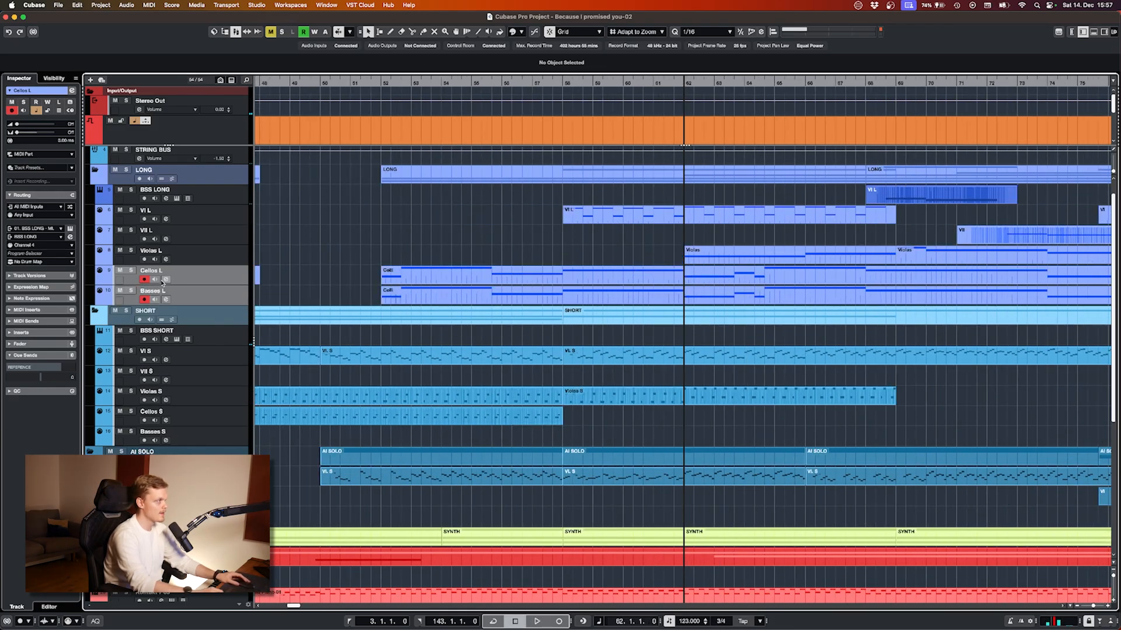
key("space")
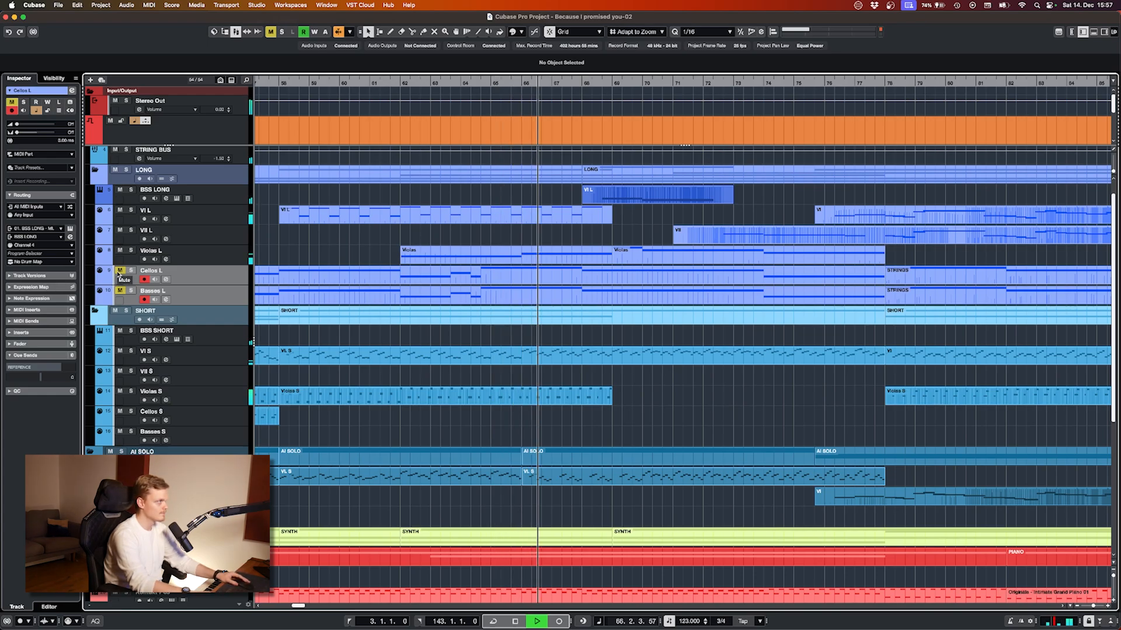
key("space")
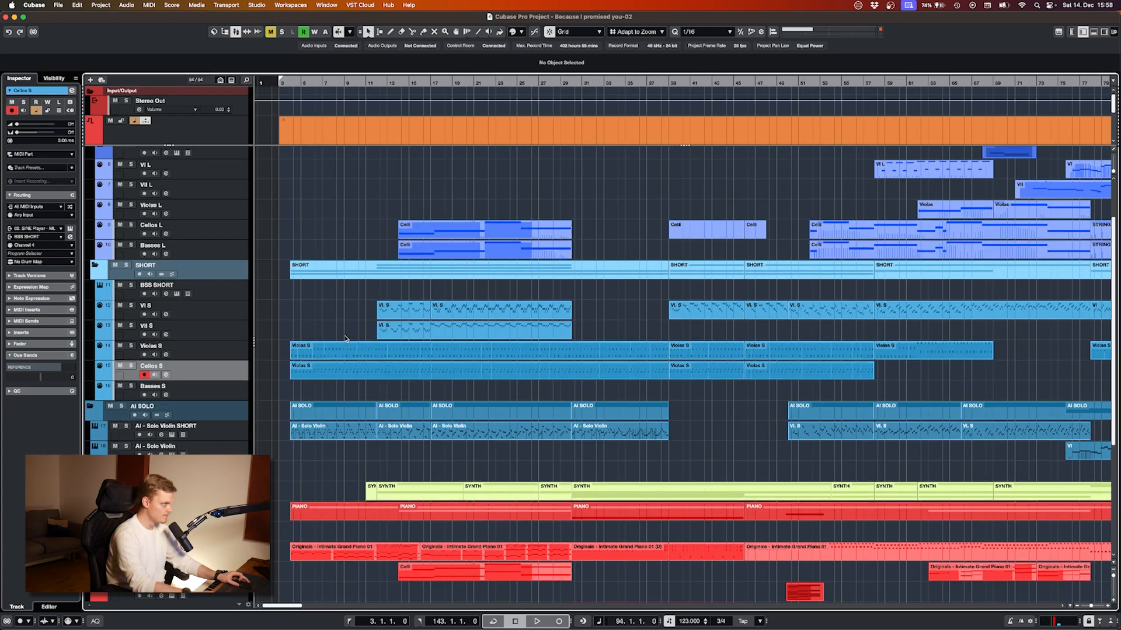
- Examine the whole arrangement's layout, comparing the short strings, AI solo, synth, piano and brass parts with the long strings
scroll(311, 304, "up", 3)
scroll(312, 292, "down", 6)
scroll(300, 280, "down", 1)
key("g")
key("g")
key("g")
key("g")
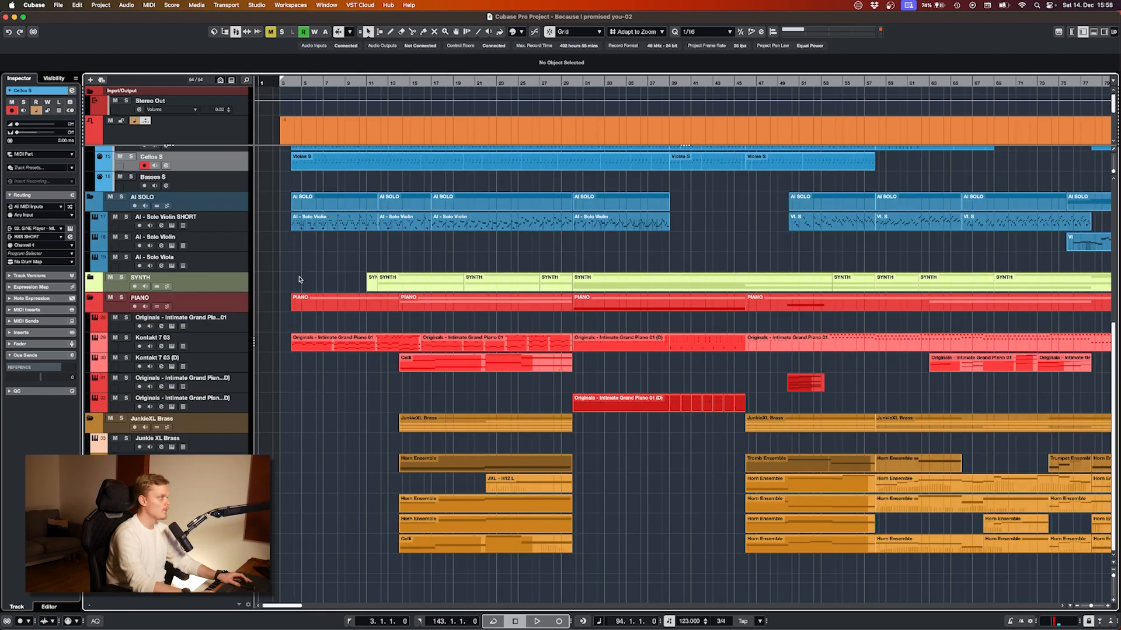
scroll(305, 277, "up", 5)
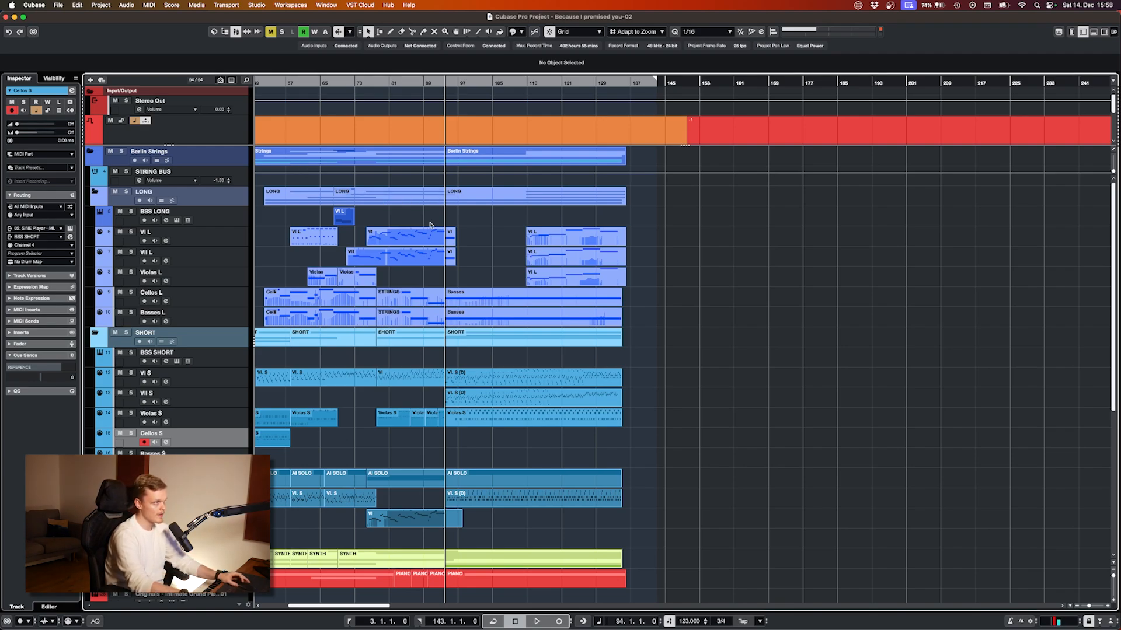
scroll(429, 225, "left", 10)
scroll(353, 187, "up", 2)
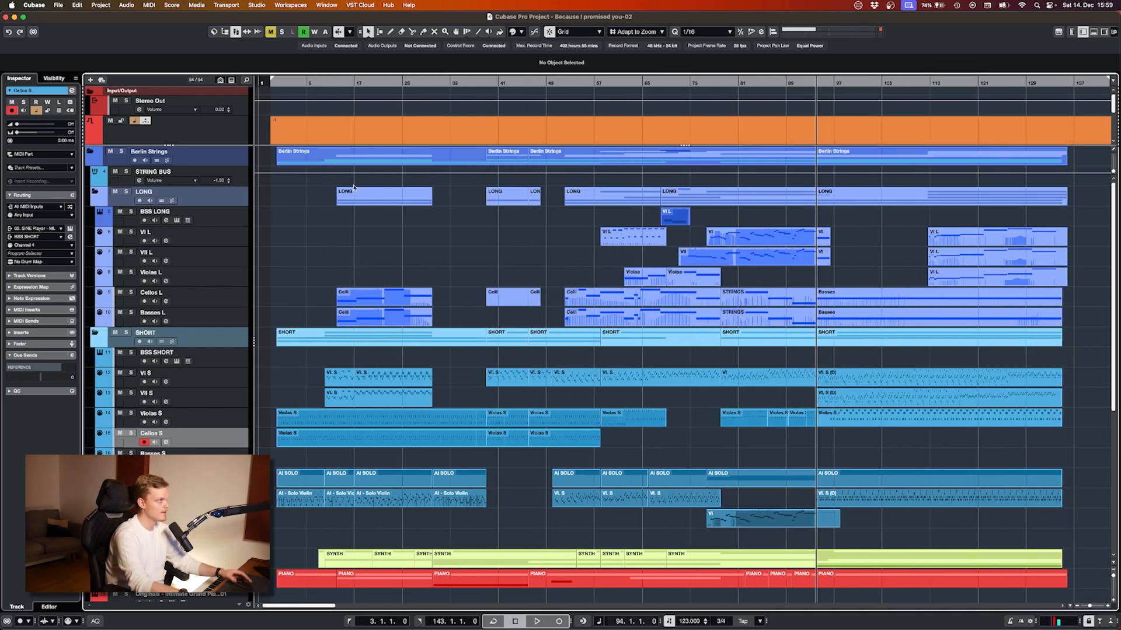
- Set the playhead to bar 13 and examine the lead-in to the first long cello and bass entry
left_click_drag(331, 83, 349, 272)
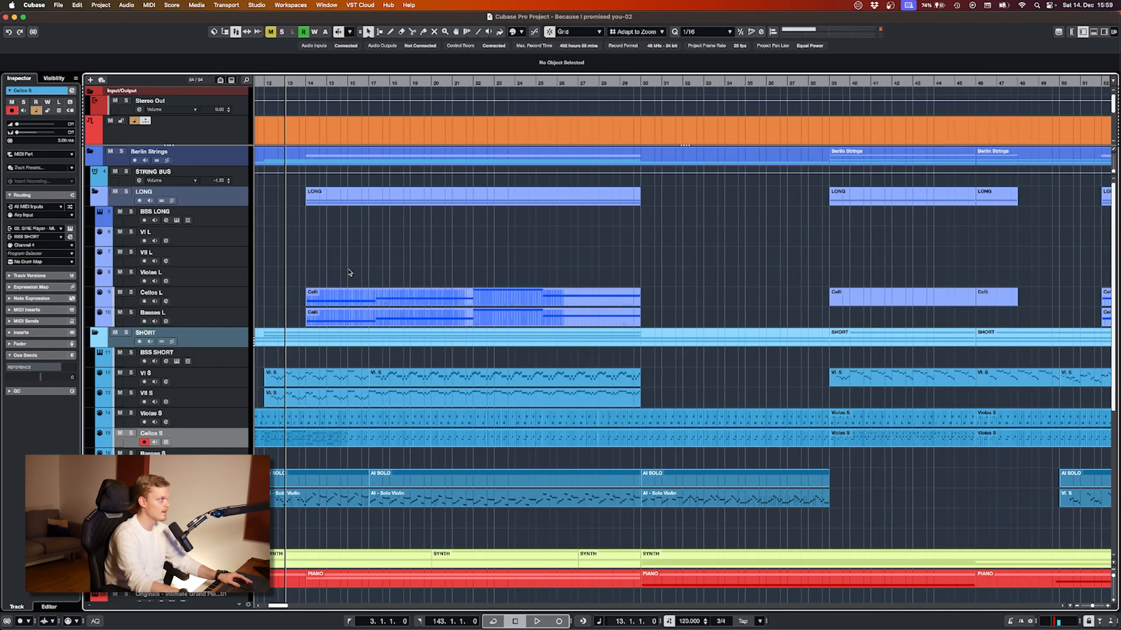
scroll(303, 227, "up", 2)
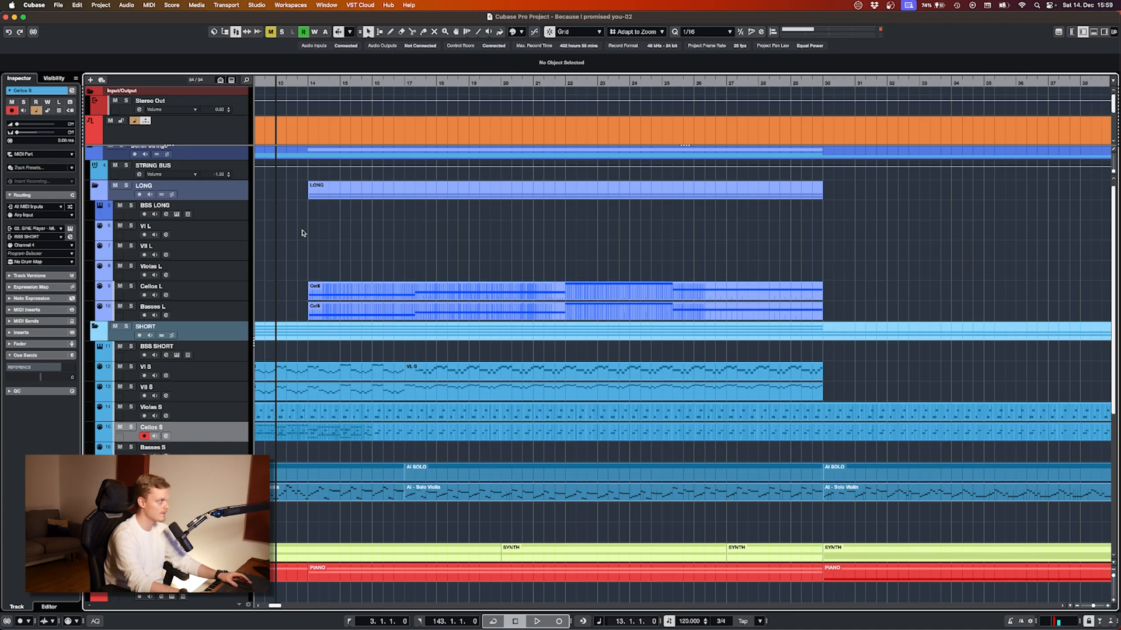
scroll(304, 268, "left", 2)
scroll(325, 270, "right", 15)
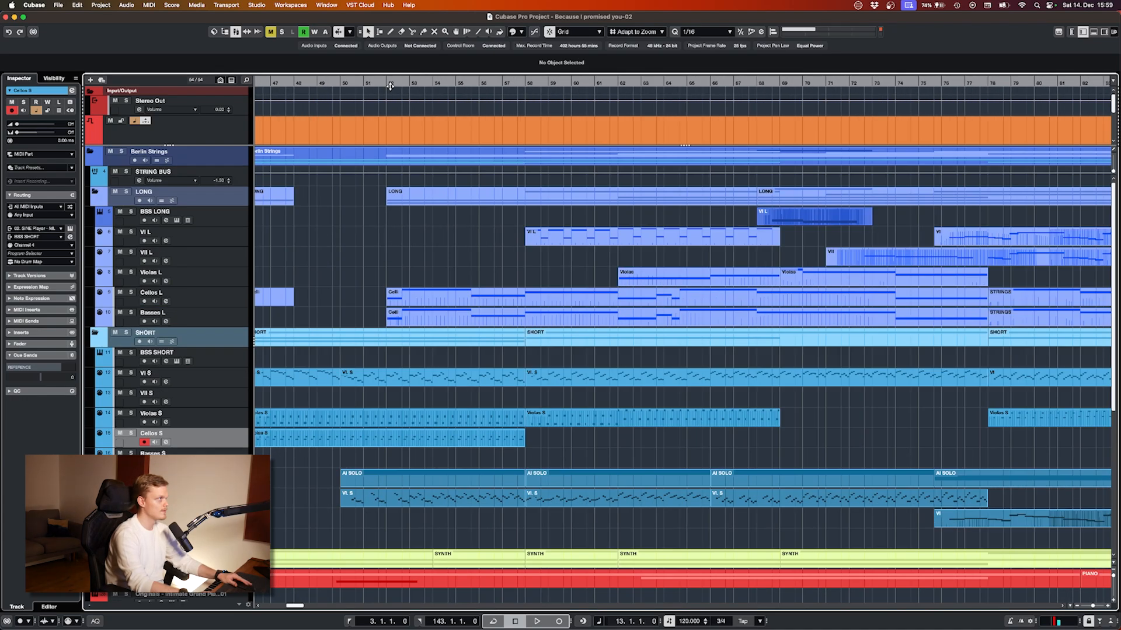
- Set the playhead to bar 52 and examine the string parts around the cello and bass re-entry
left_click(387, 83)
scroll(388, 272, "down", 2)
scroll(388, 272, "left", 3)
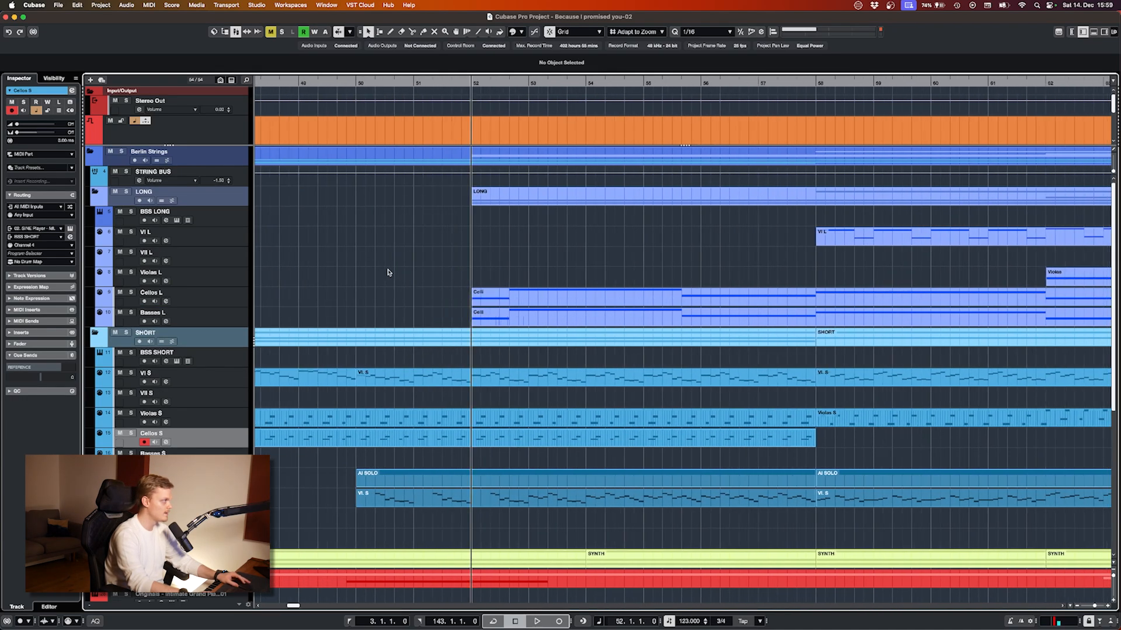
scroll(387, 275, "left", 3)
scroll(387, 275, "down", 3)
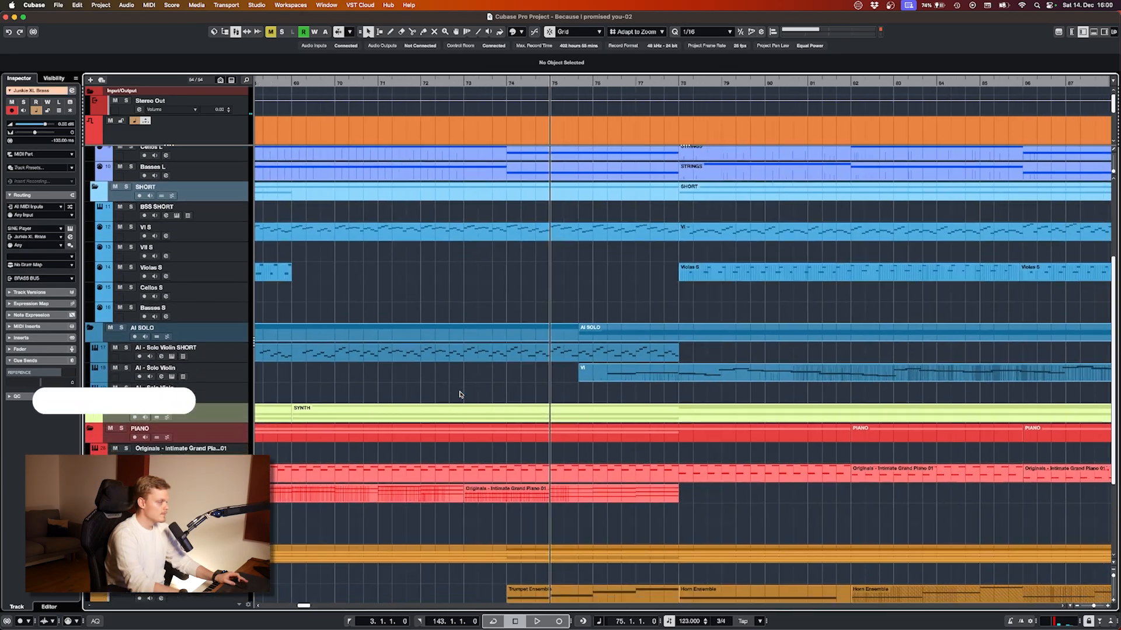
- Select the Junkie XL Brass instrument track in the brass section
scroll(459, 395, "down", 5)
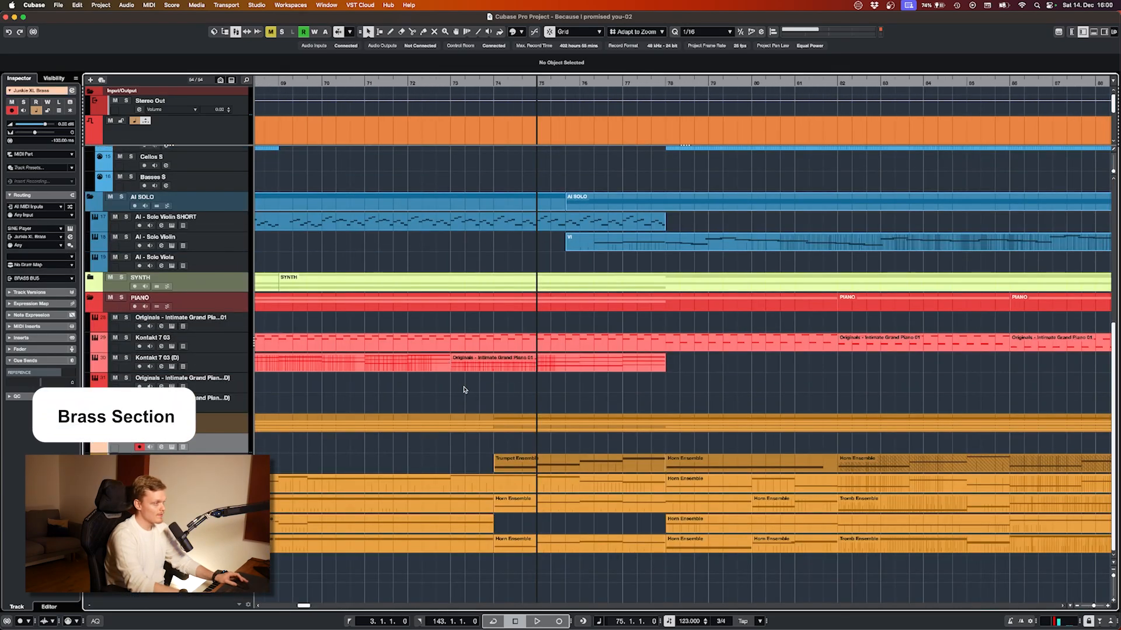
scroll(466, 390, "down", 4)
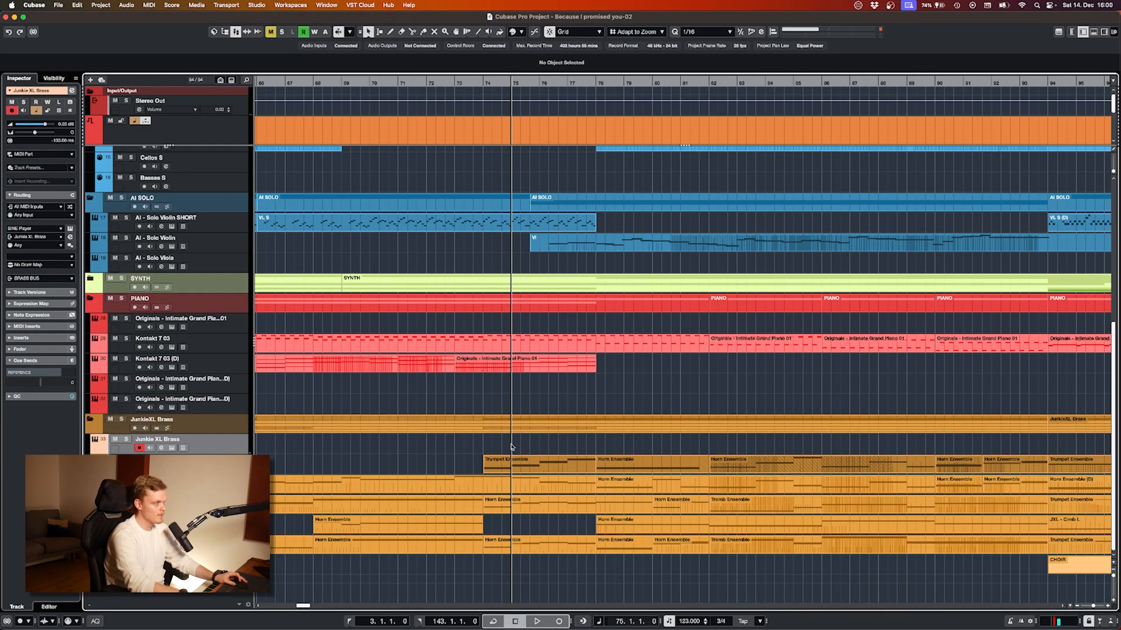
scroll(443, 450, "up", 3)
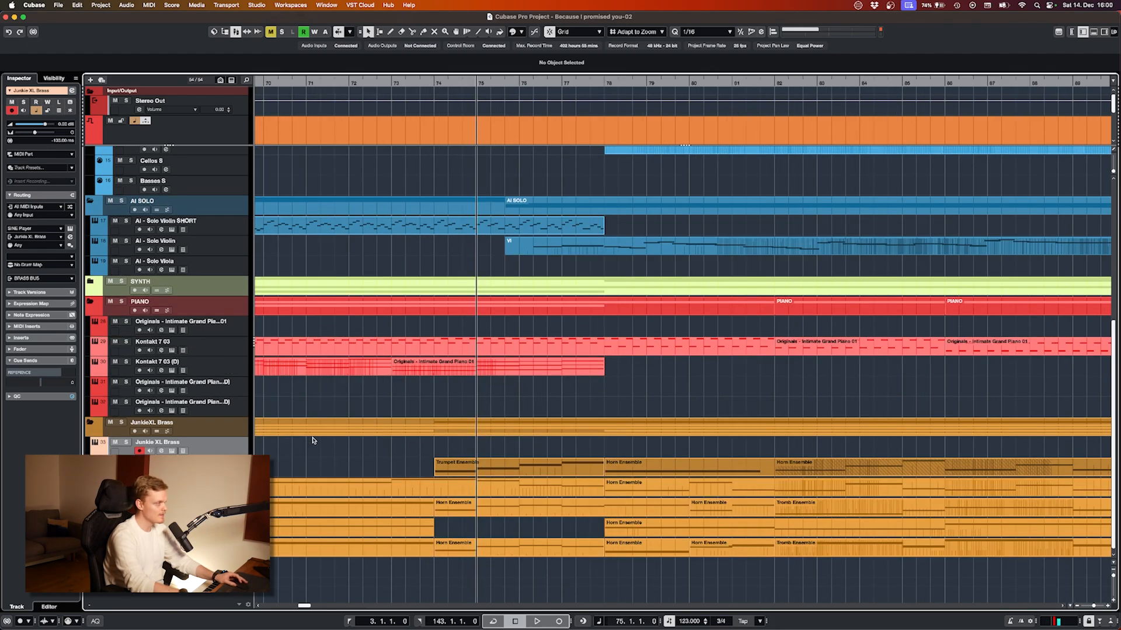
left_click(287, 469)
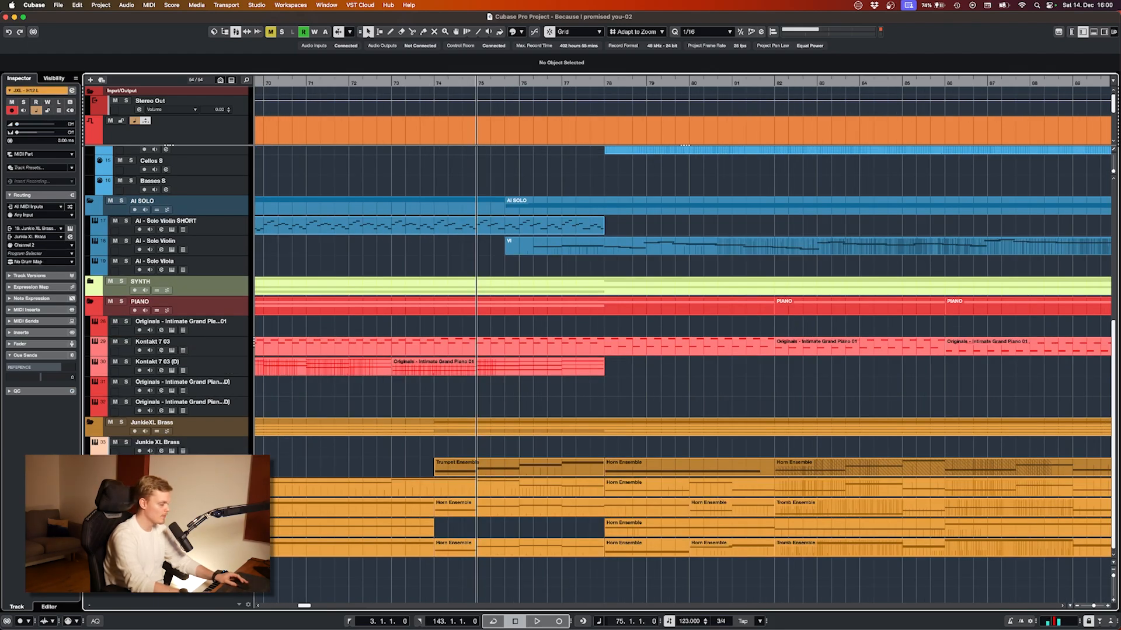
left_click(286, 454)
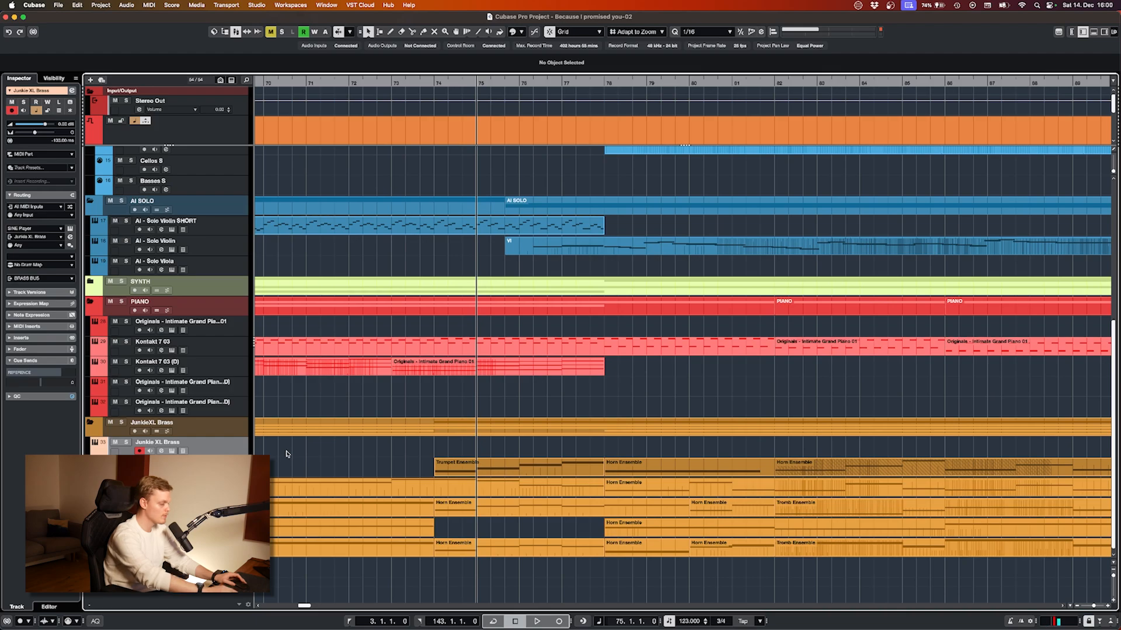
- Open the track's SINE Player, browse the Tom Holkenborg's Brass instruments including the French Horns, and close the player
key("e")
scroll(621, 362, "down", 3)
scroll(525, 397, "up", 3)
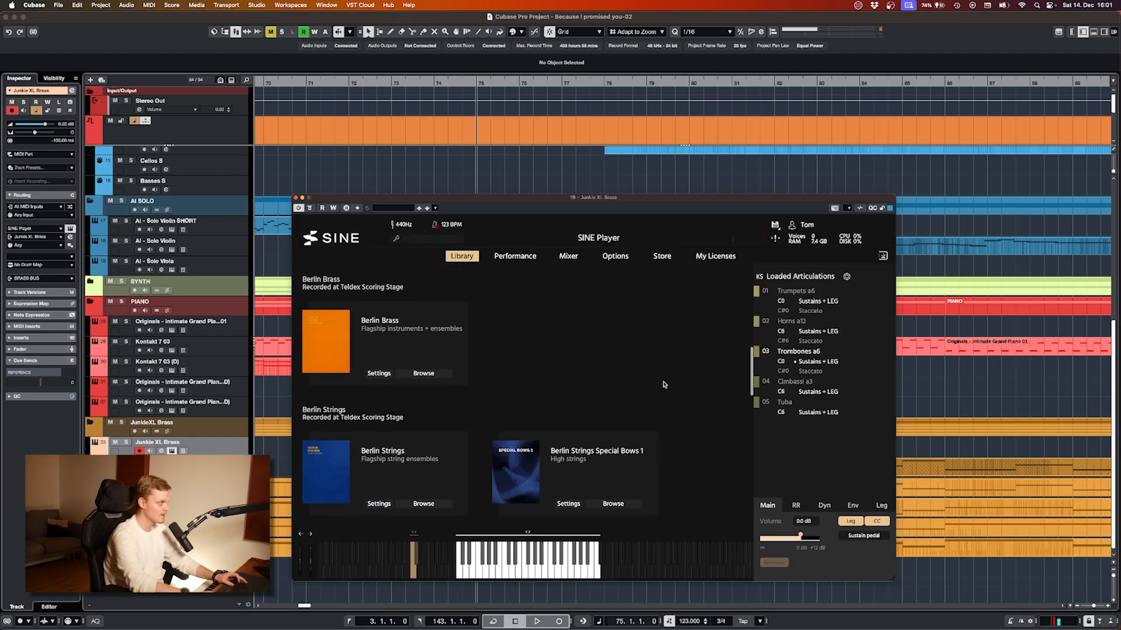
left_click(423, 413)
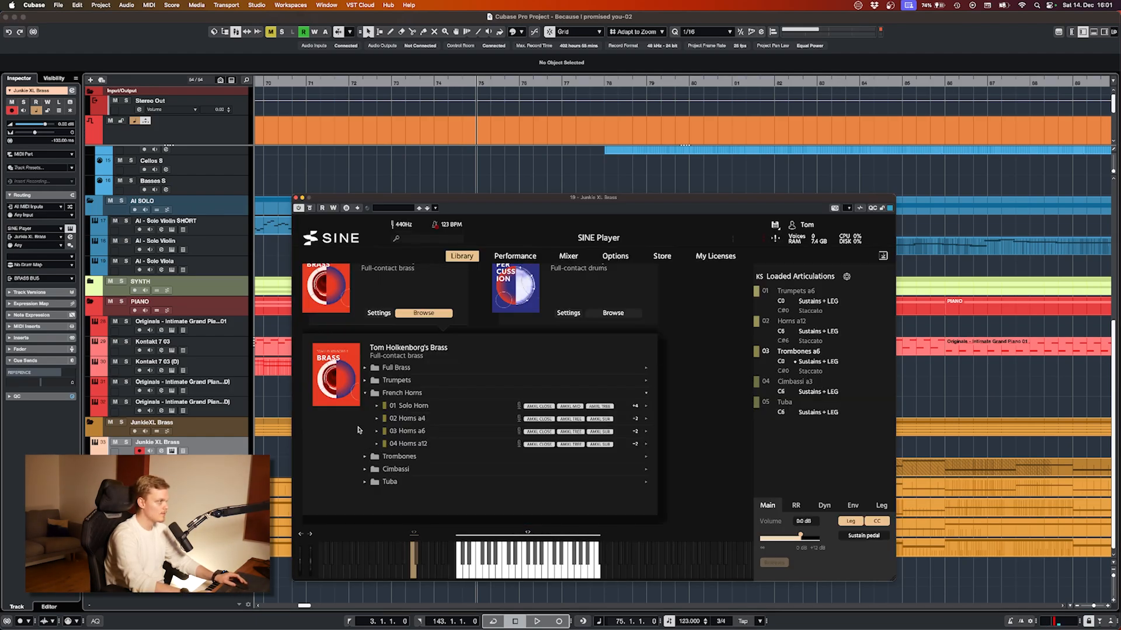
left_click(296, 198)
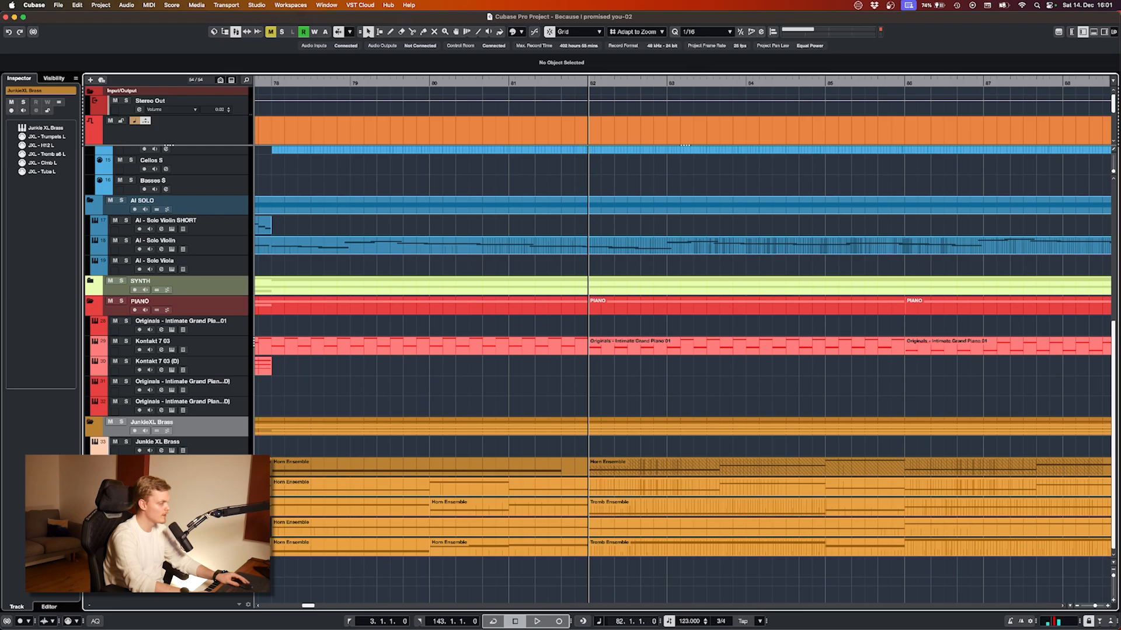
- Solo the JXL - Trumpets L track, play it around bar 104, and take it out of solo
left_click(398, 466)
key("s")
scroll(398, 466, "right", 5)
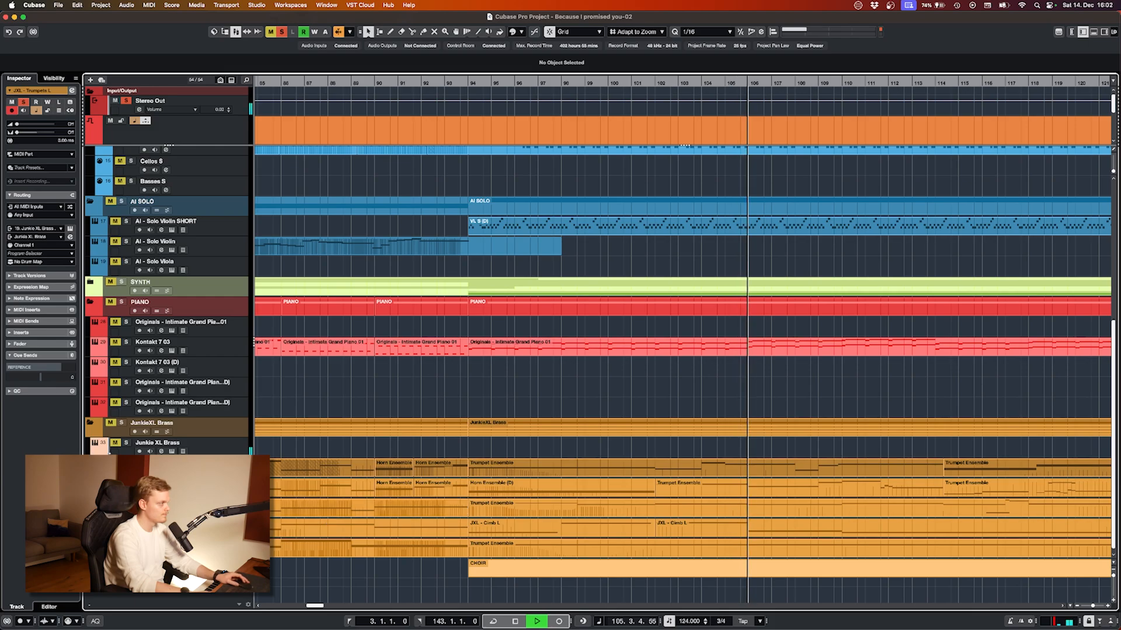
key("space")
key("s")
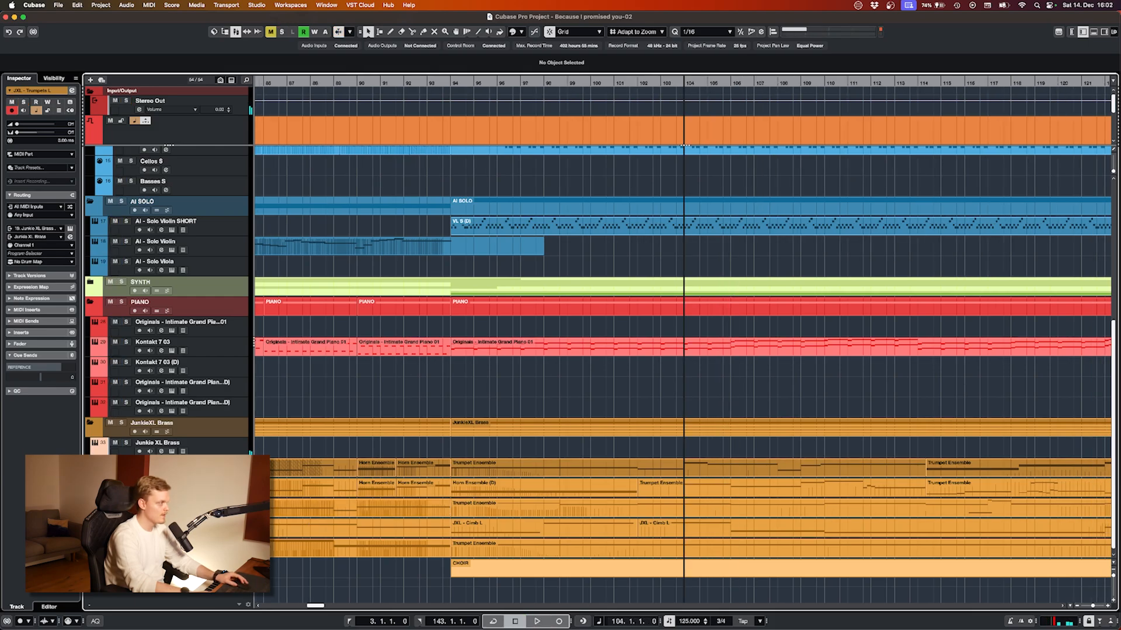
- Solo the JXL - H12 L horn track and play it from bar 104
key("s")
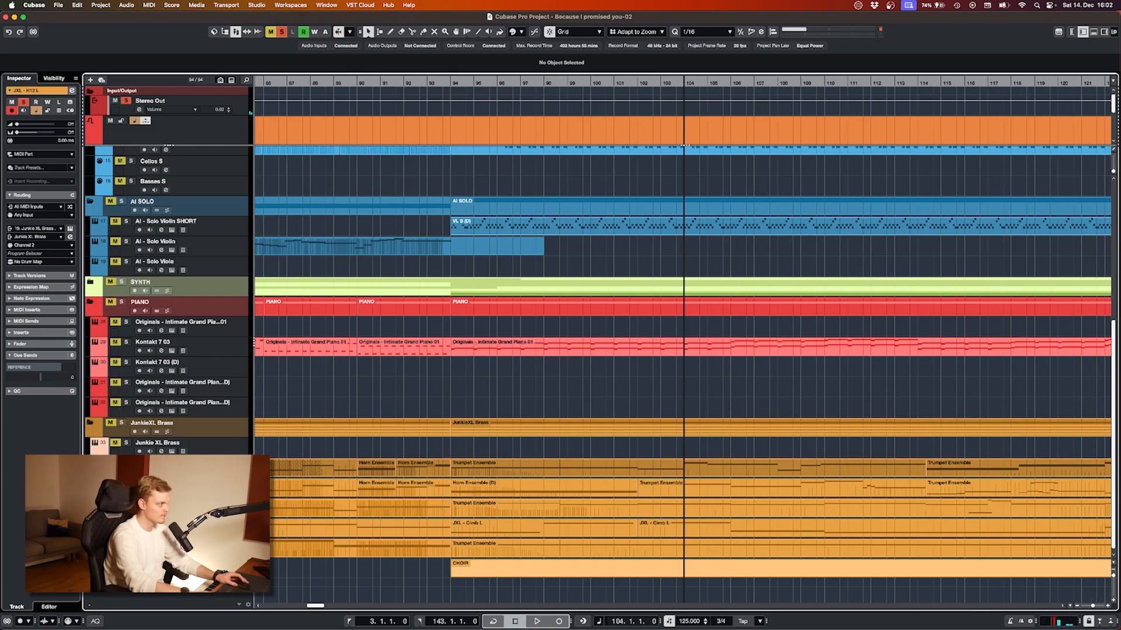
key("space")
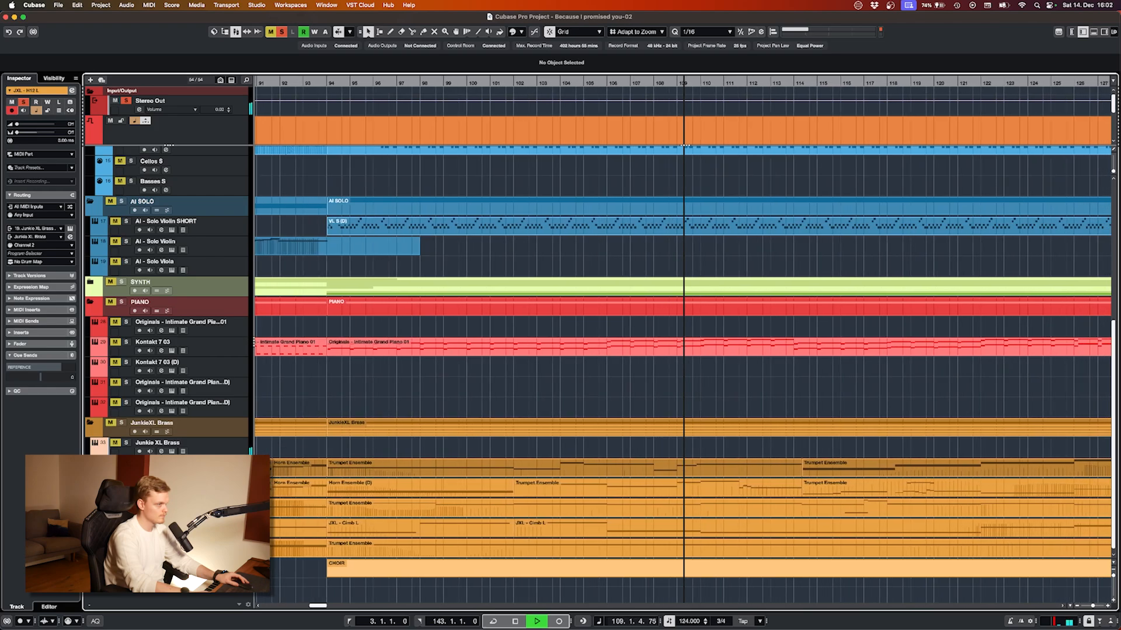
key("space")
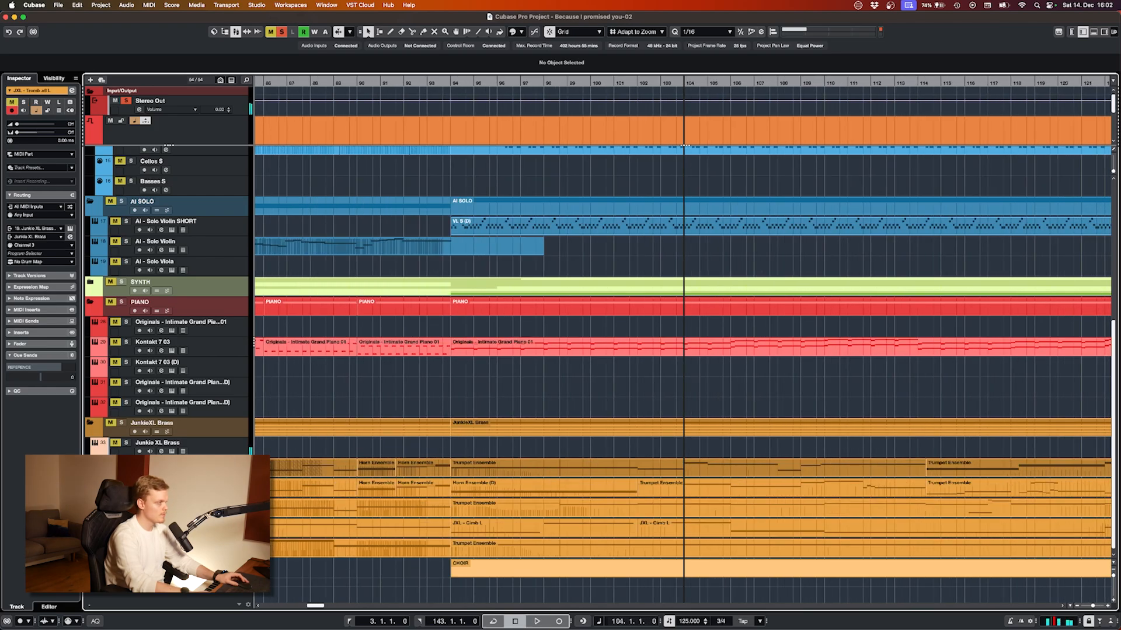
- Play the soloed JXL - Tromb a6 L trombone track from bar 104
key("h")
key("space")
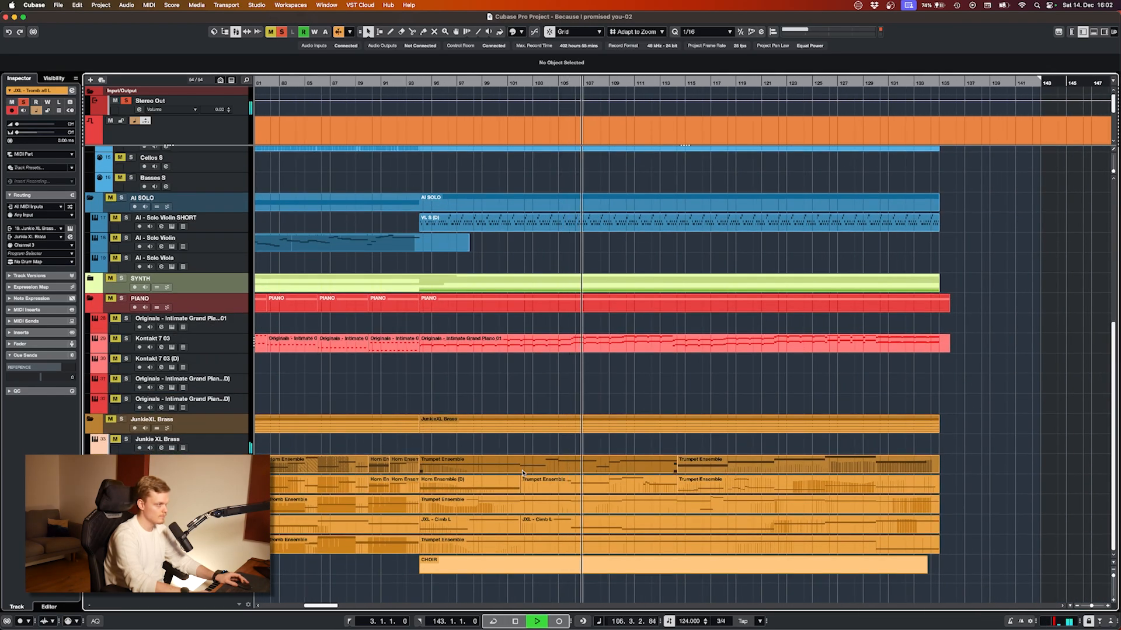
scroll(525, 470, "right", 5)
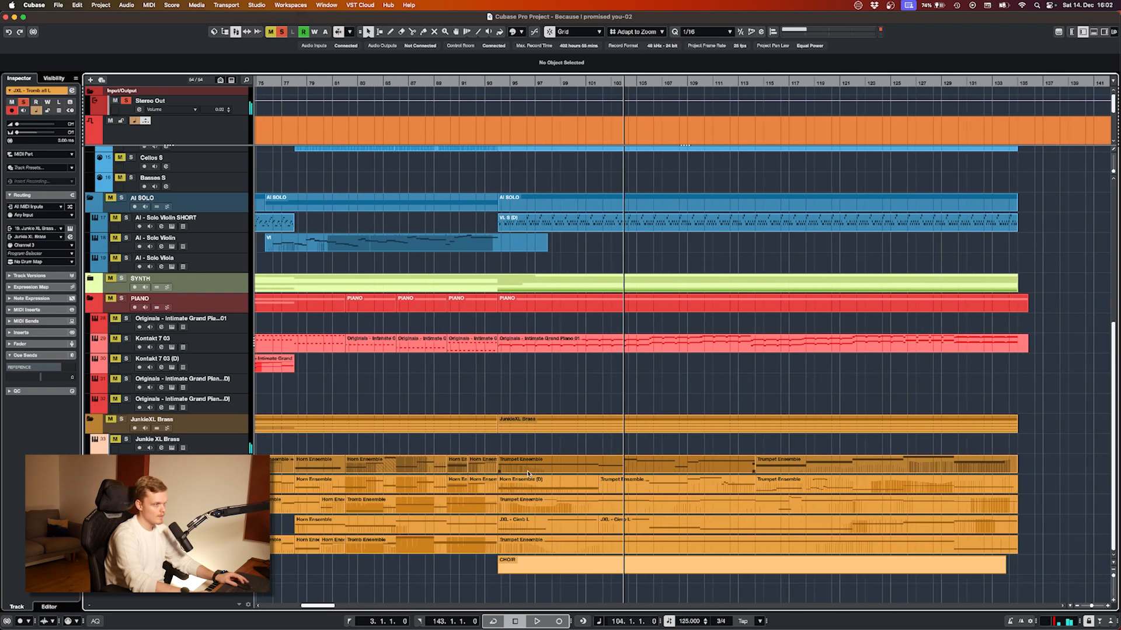
- Examine the long and short string parts alongside the brass around bar 104, and move the playhead to bar 94
scroll(525, 472, "up", 5)
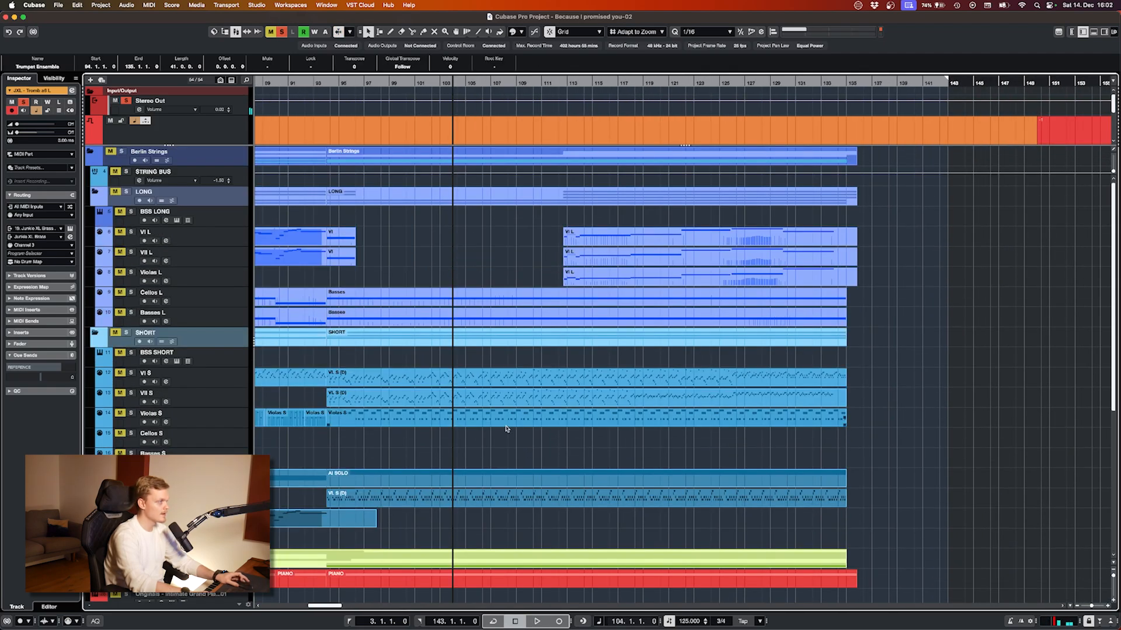
left_click(404, 301)
scroll(414, 300, "down", 2)
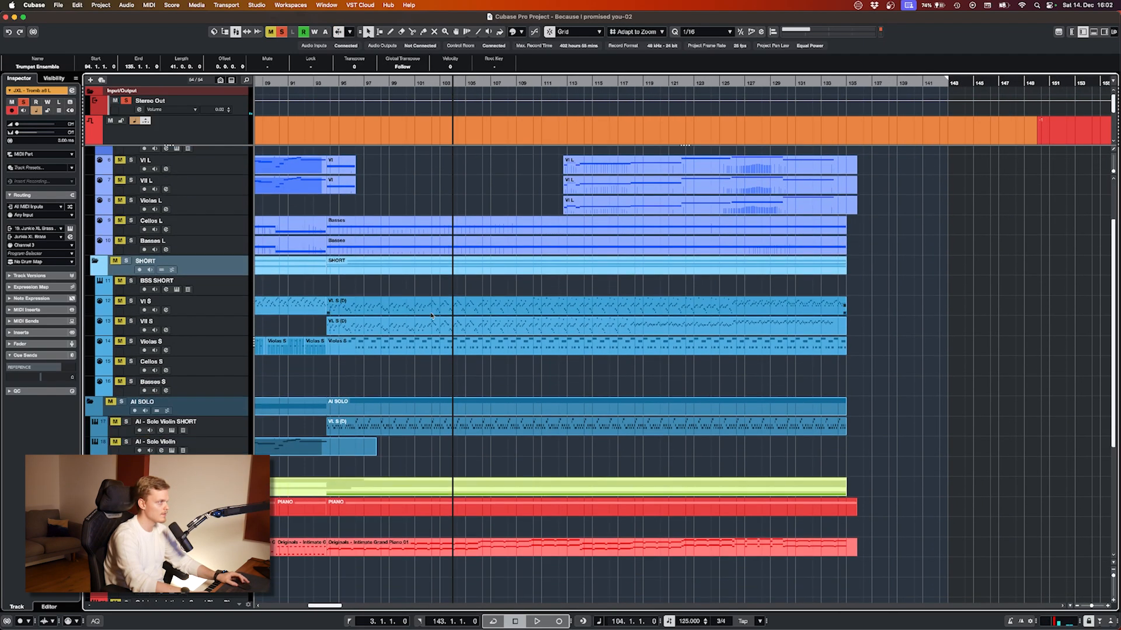
scroll(437, 340, "down", 4)
scroll(421, 362, "up", 4)
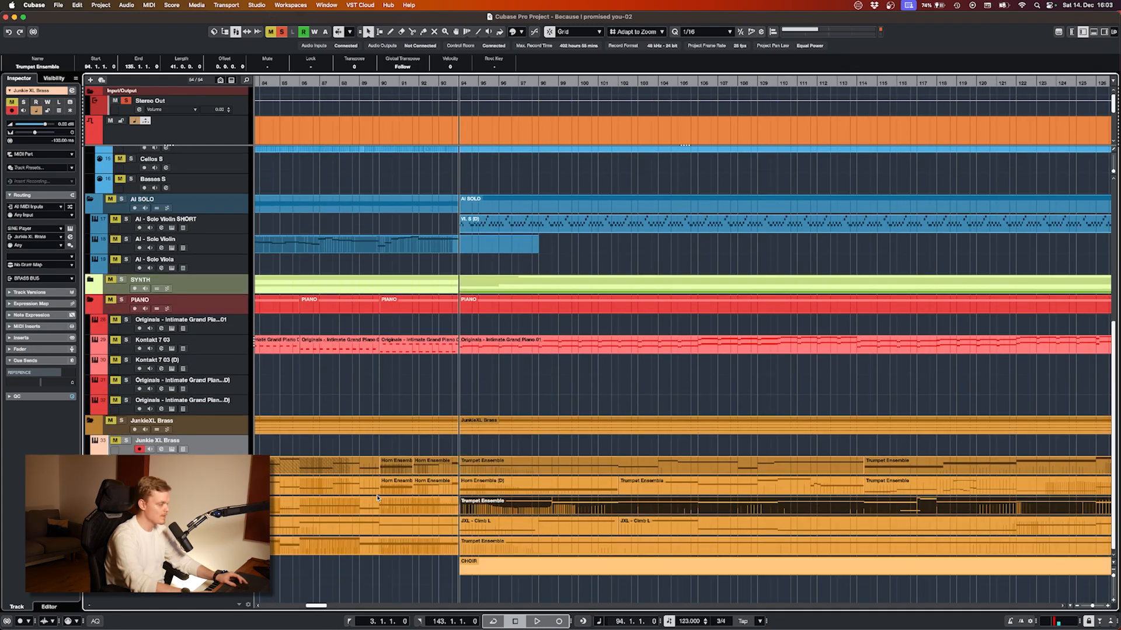
- Set the playhead to bar 78, solo the JunkieXL Brass folder and play the whole brass section
key("b")
key("b")
key("b")
key("b")
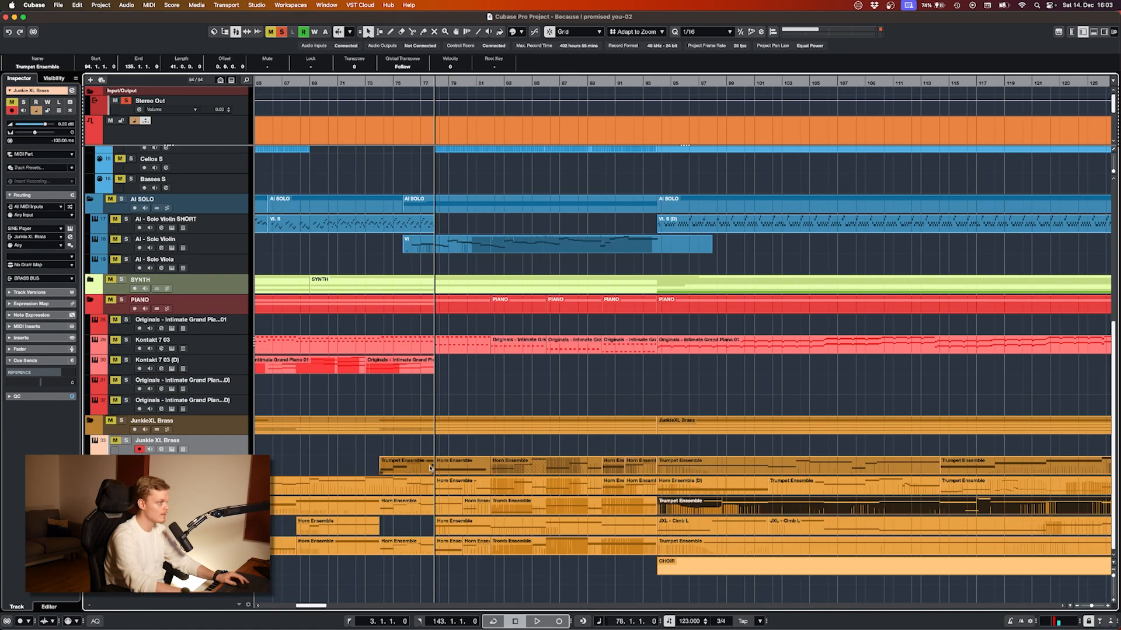
key("g")
key("g")
key("g")
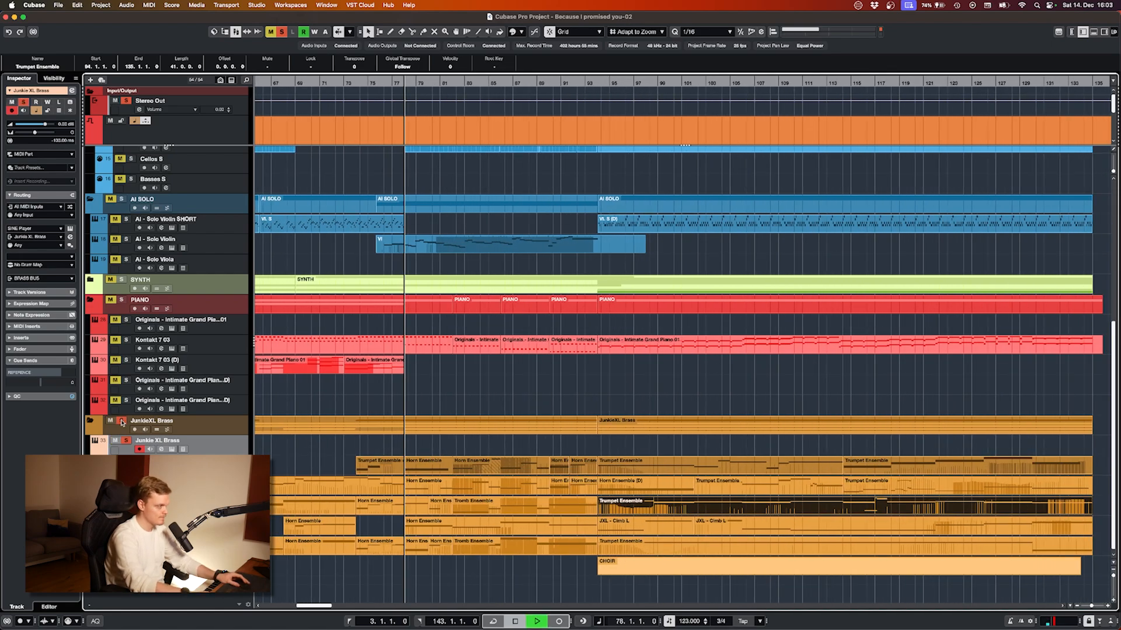
key("space")
scroll(820, 290, "left", 5)
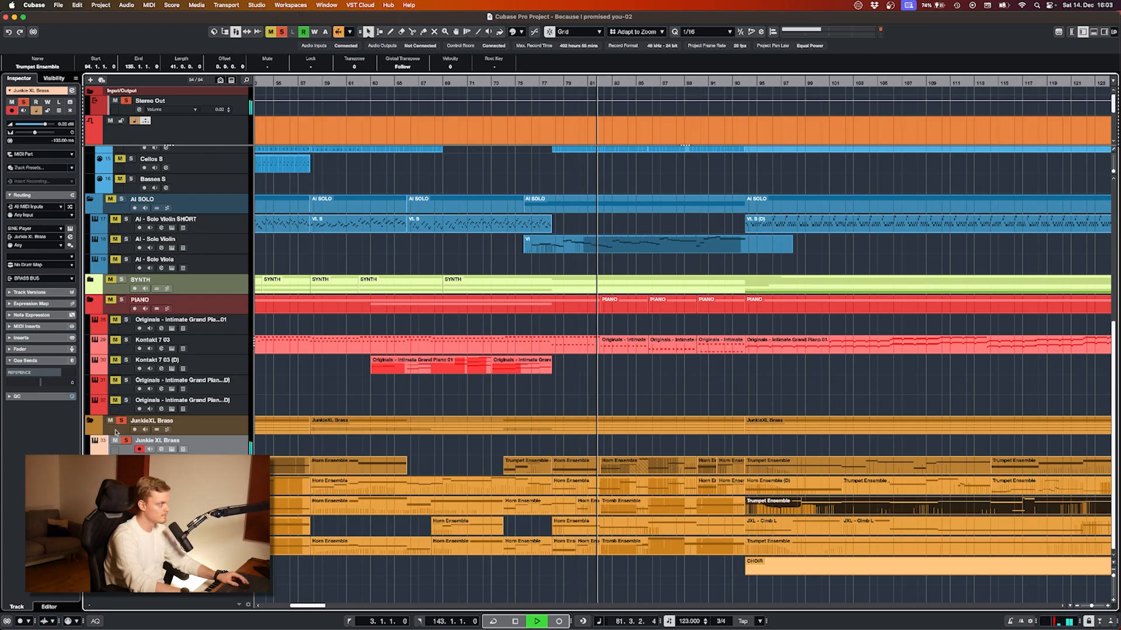
- Take the JunkieXL Brass folder out of solo and replay the passage from bar 78
left_click(121, 420)
key("space")
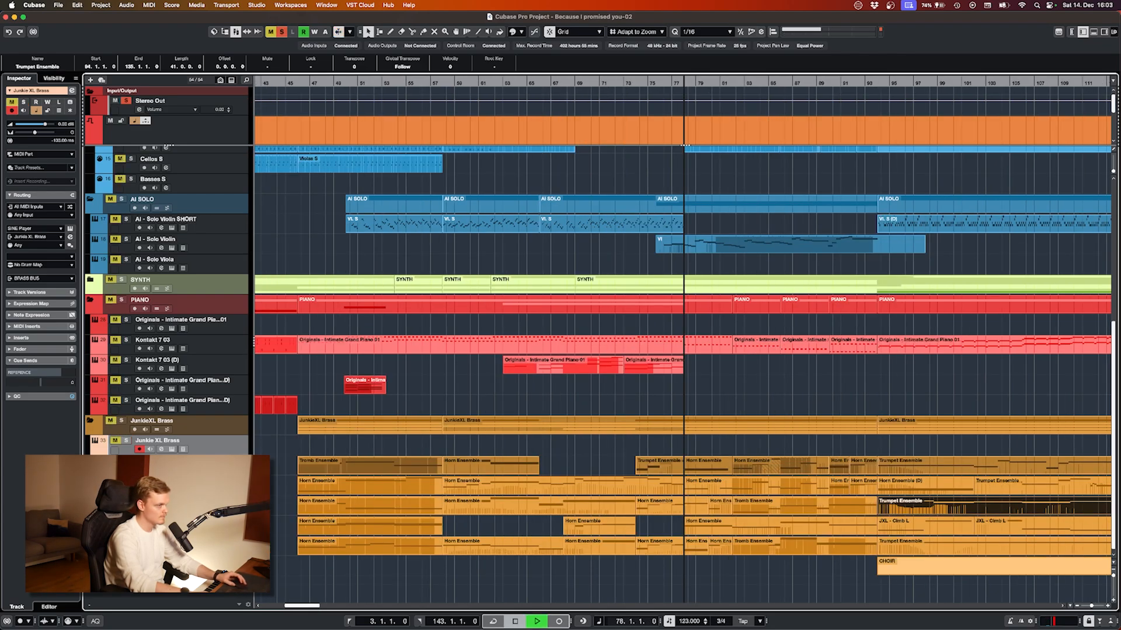
key("space")
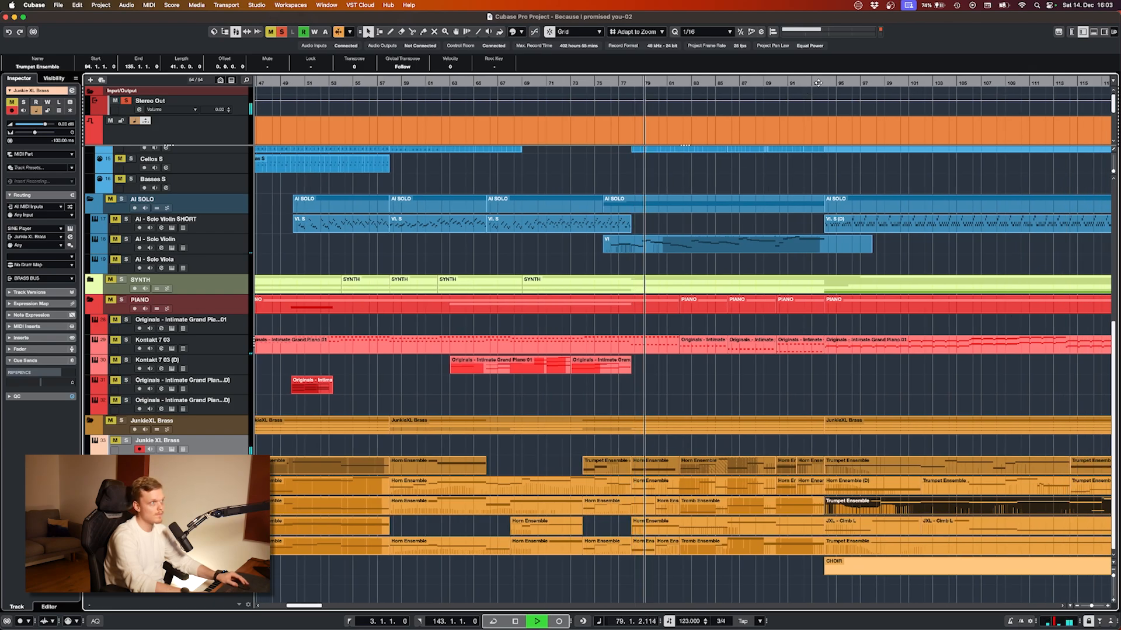
- Set the playhead to bar 94, select the JXL - Cimb L part starting at bar 102, and play the passage
left_click(818, 83)
key("shift+f")
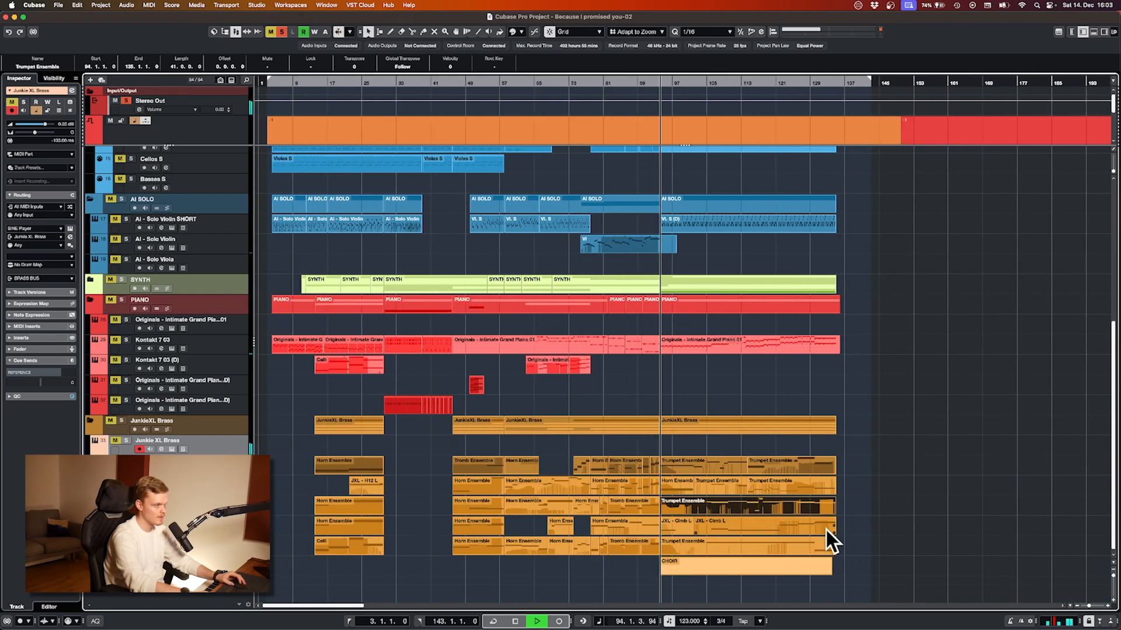
left_click(826, 529)
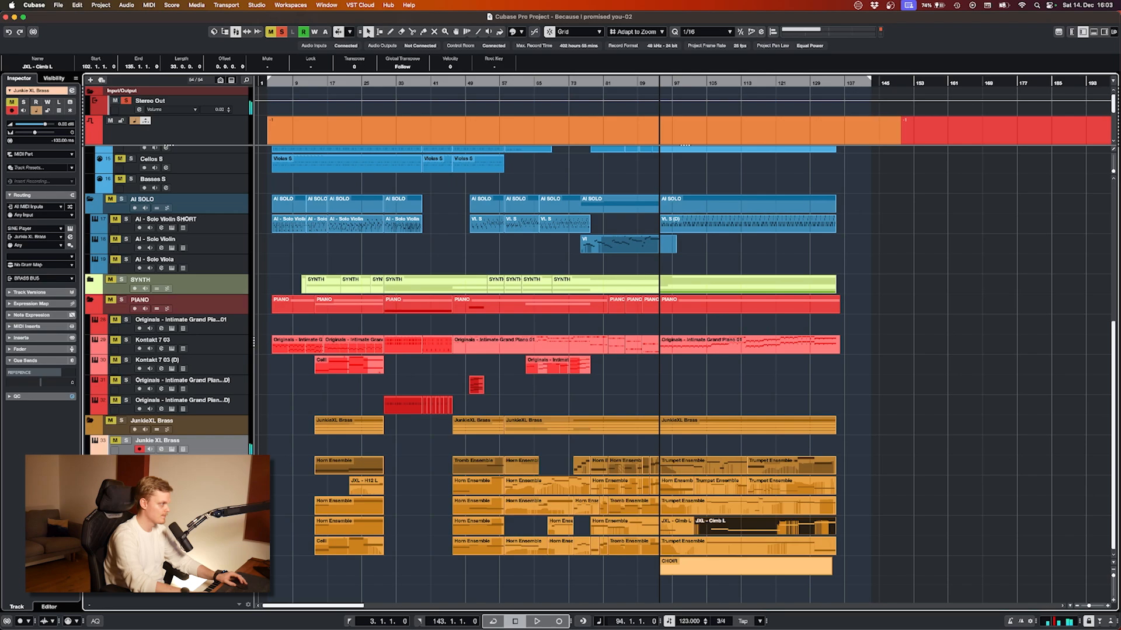
key("s")
key("space")
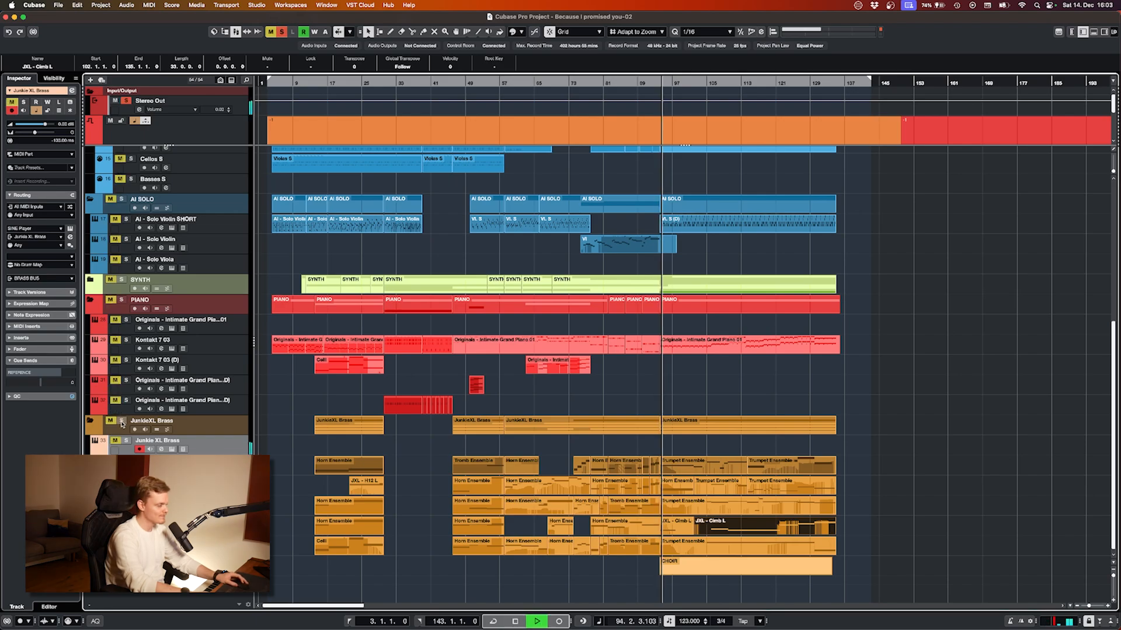
- Restart playback from bar 94 with the whole JunkieXL Brass folder soloed
key("space")
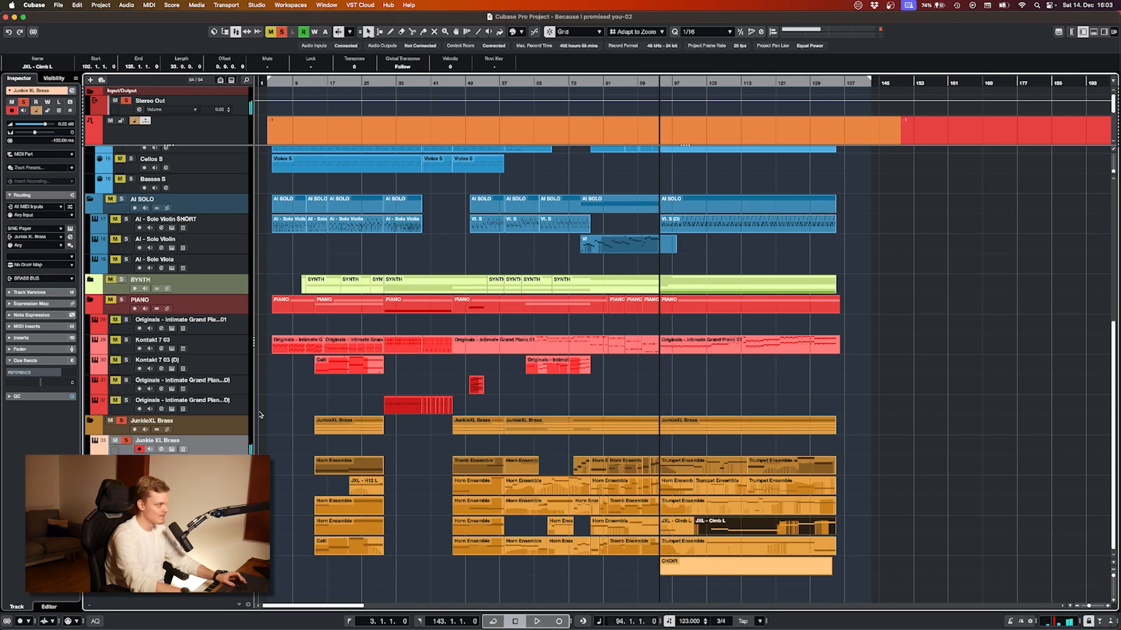
key("h")
key("h")
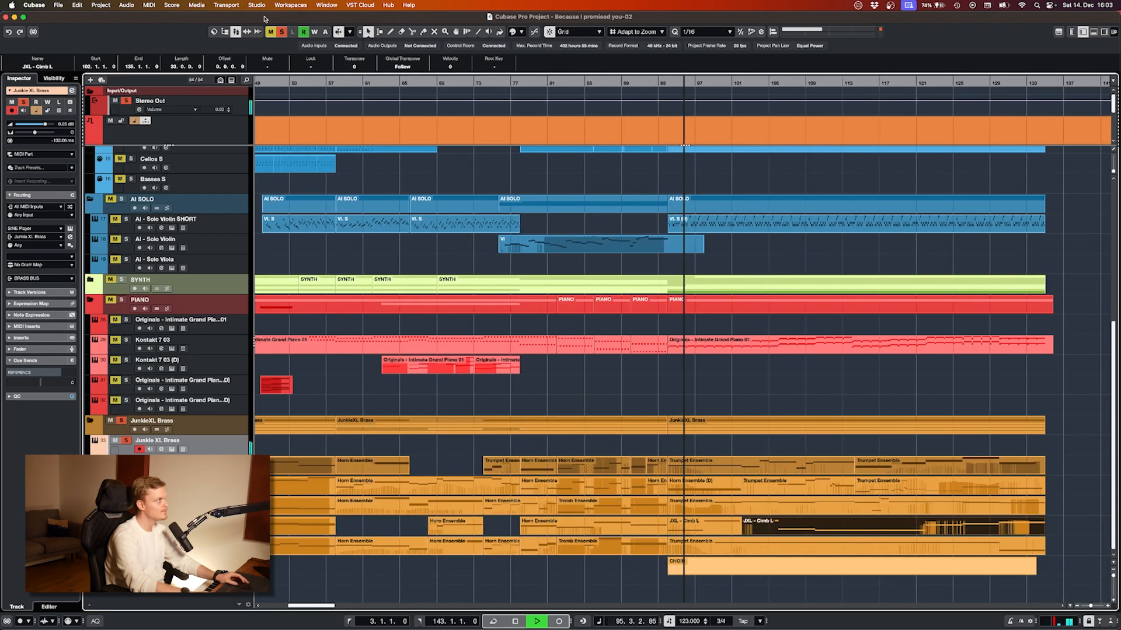
key("space")
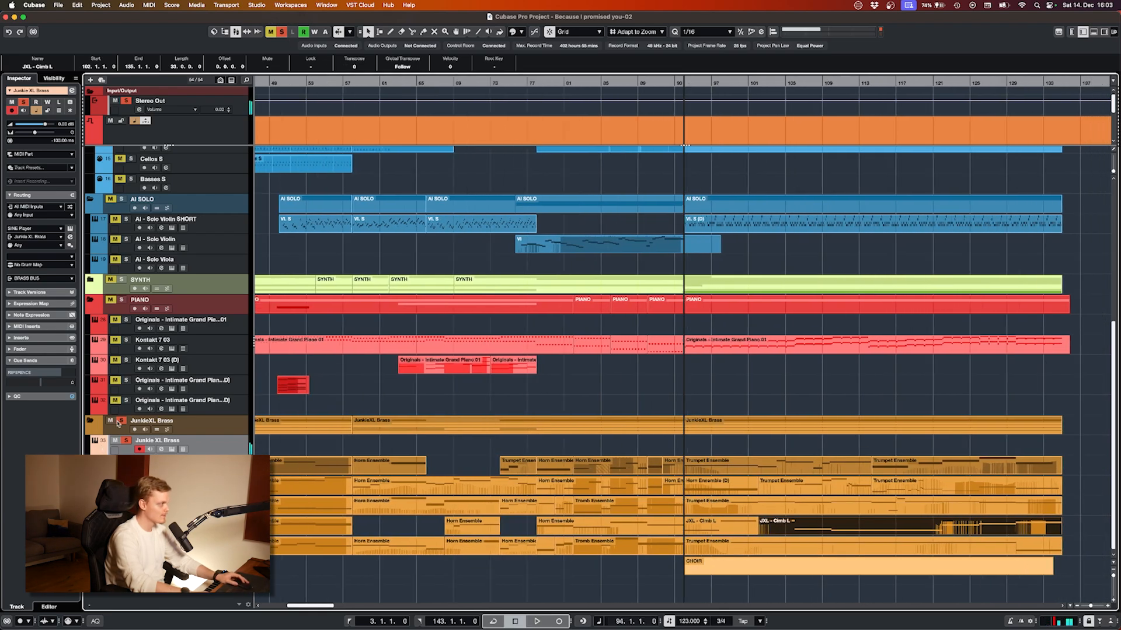
- Clear the solo, examine the earlier brass entries, and set the playhead to bar 46
scroll(308, 534, "down", 5)
scroll(308, 534, "up", 5)
left_click(341, 306)
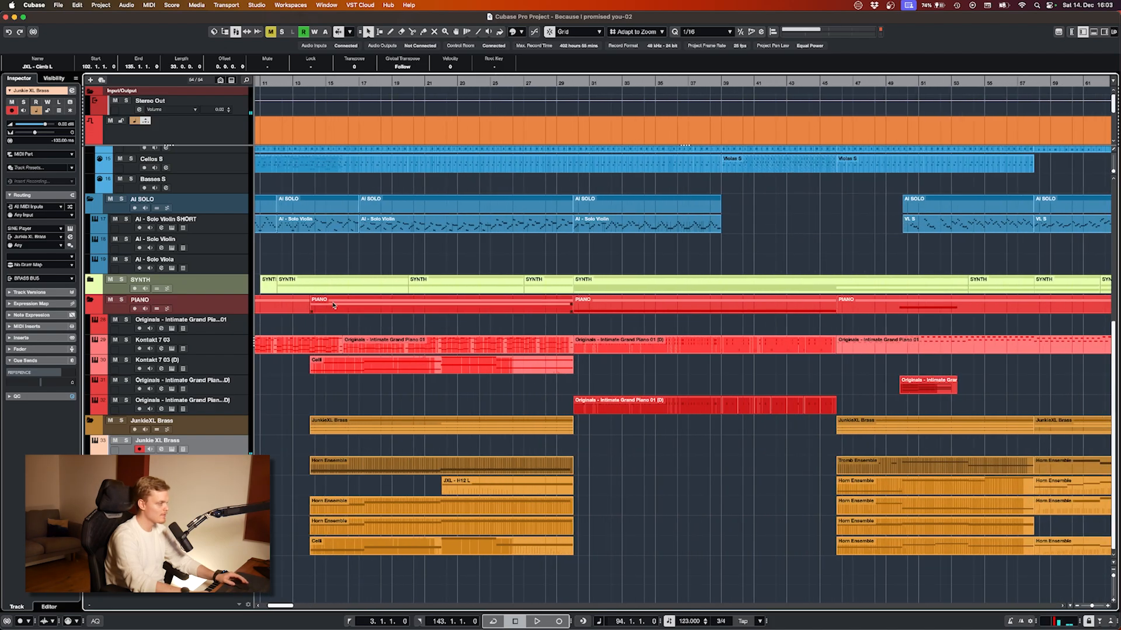
key("shift+l")
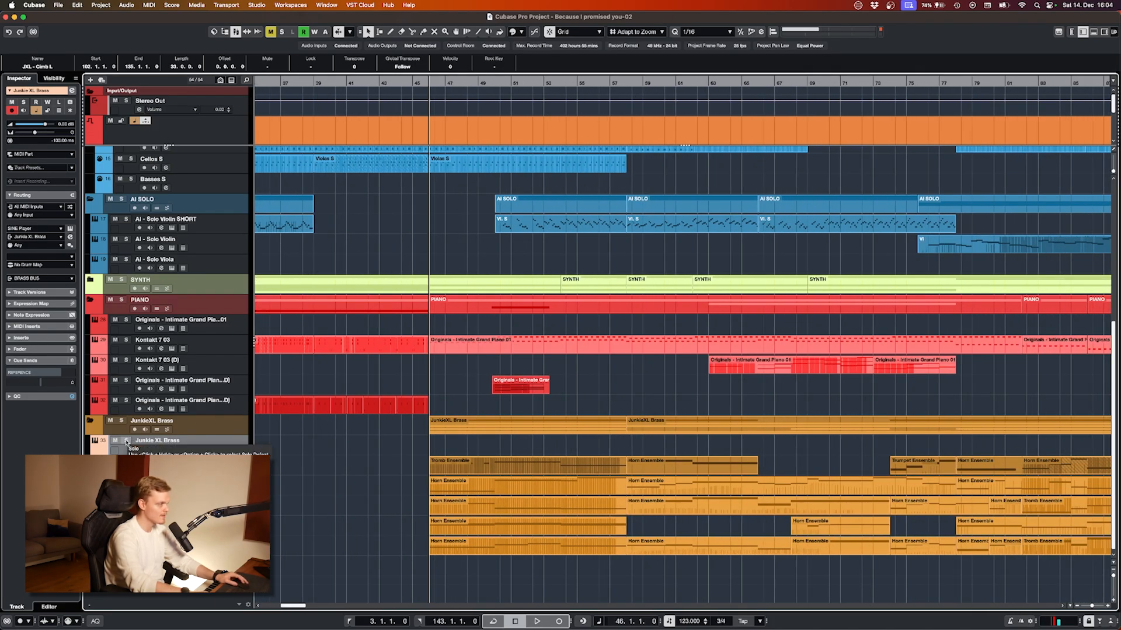
- Solo the Junkie XL Brass track and play the brass from bar 94
left_click(127, 442)
key("space")
scroll(514, 342, "down", 3)
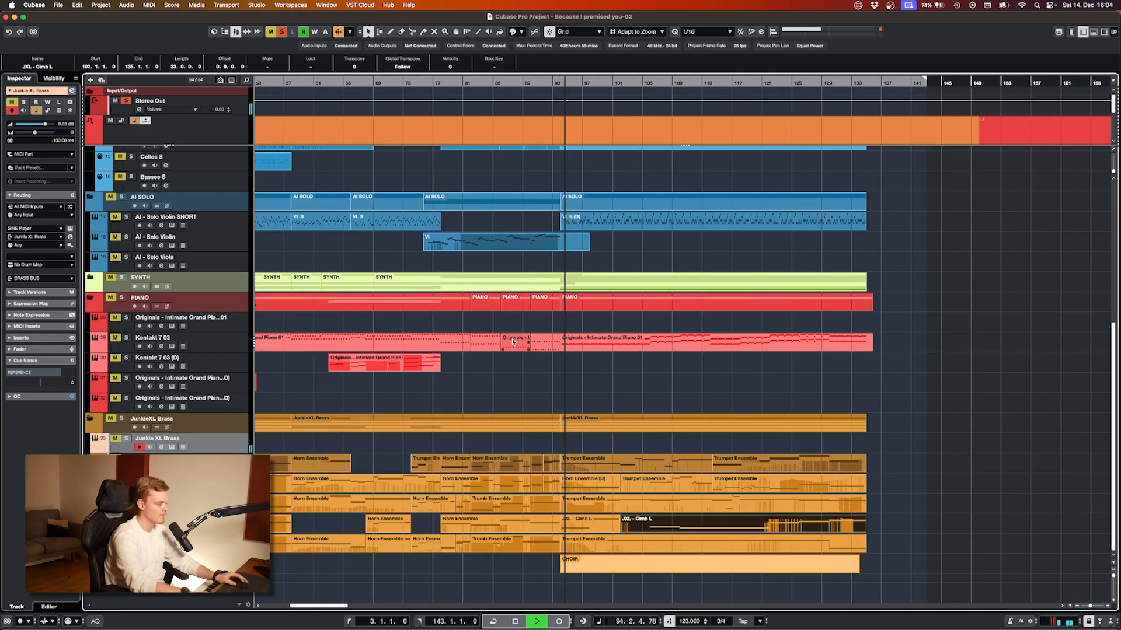
scroll(497, 347, "right", 3)
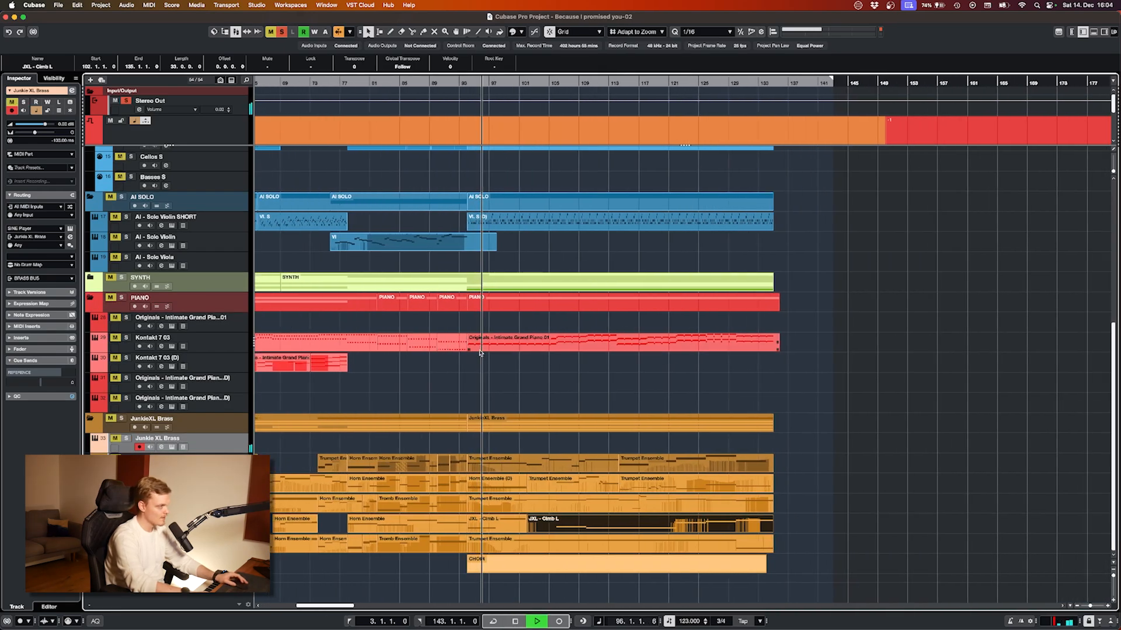
key("space")
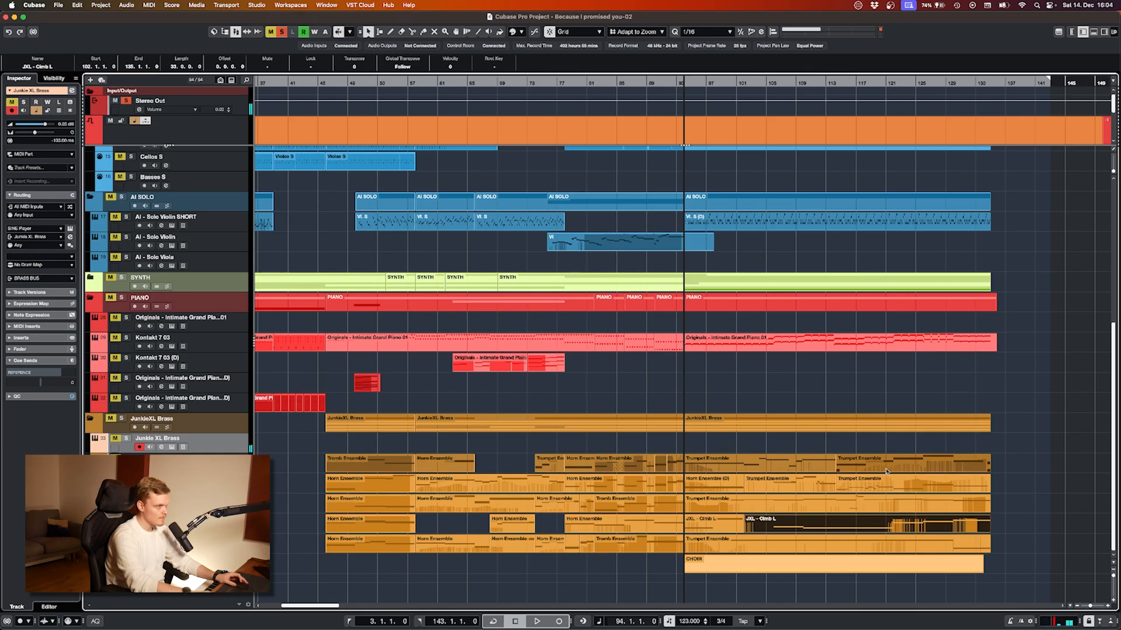
- Clear the solo and play the full mix from bar 75 to hear the brass in context
key("h")
key("h")
key("h")
key("space")
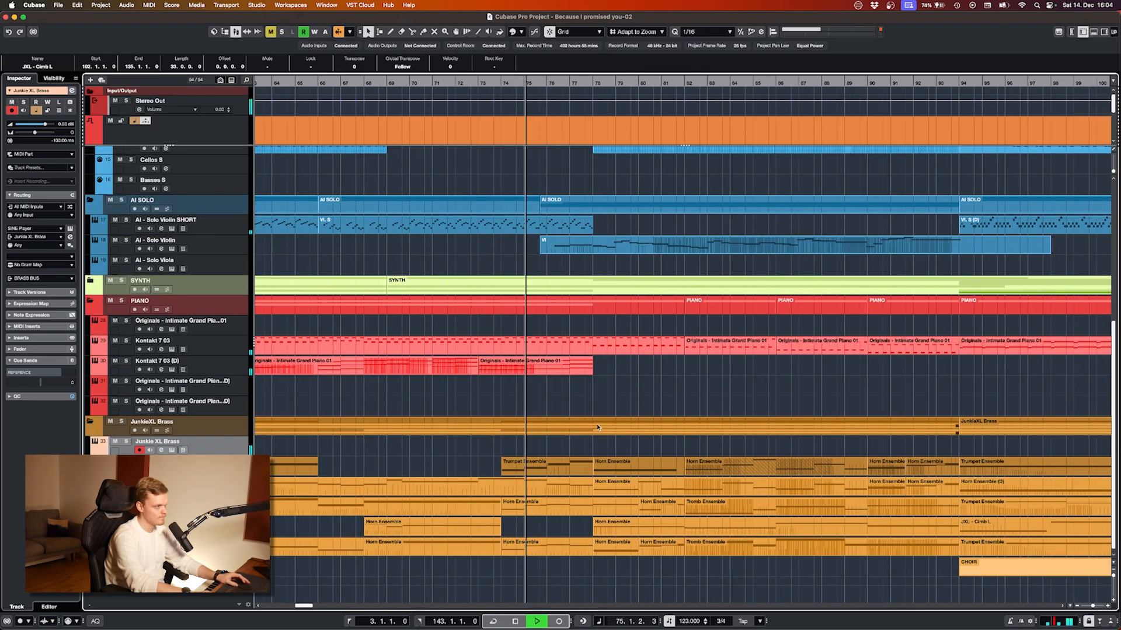
- Locate the playhead at bar 78 and stop the full-mix playback
left_click(598, 428)
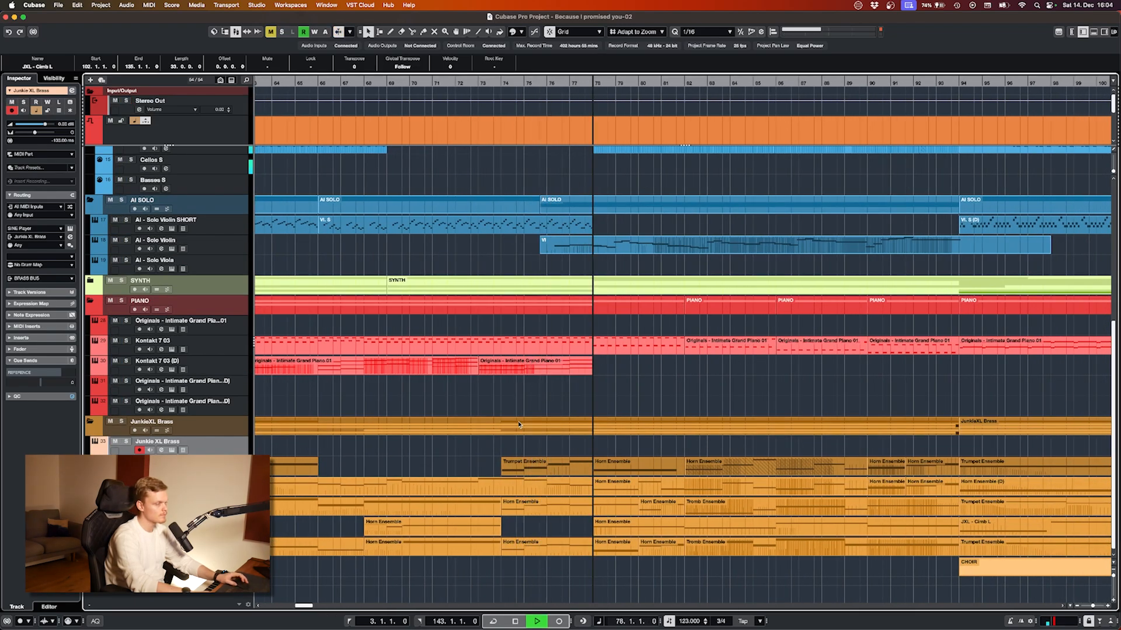
key("space")
scroll(525, 408, "right", 5)
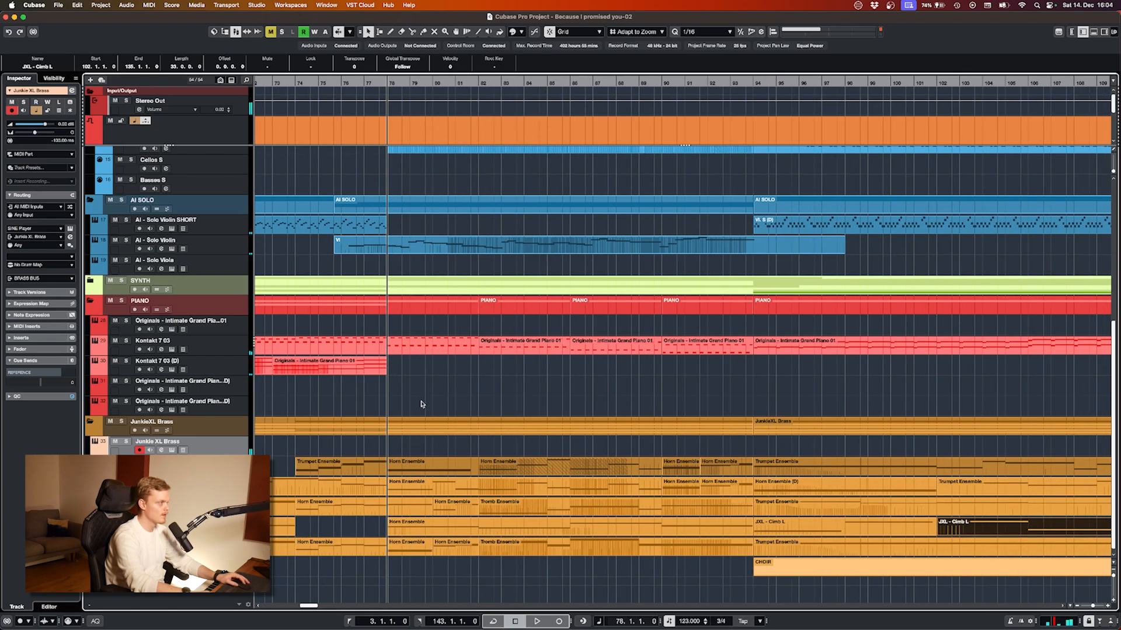
key("g")
key("g")
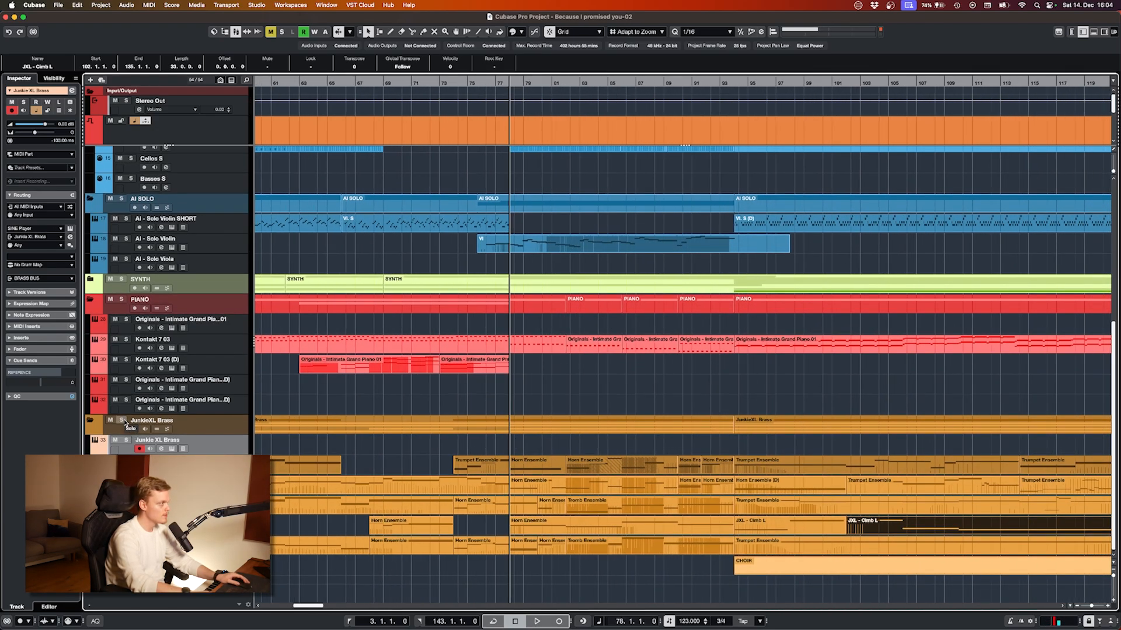
- Solo the JunkieXL Brass folder and play the brass alone from bar 78
scroll(512, 296, "up", 5)
scroll(512, 296, "down", 5)
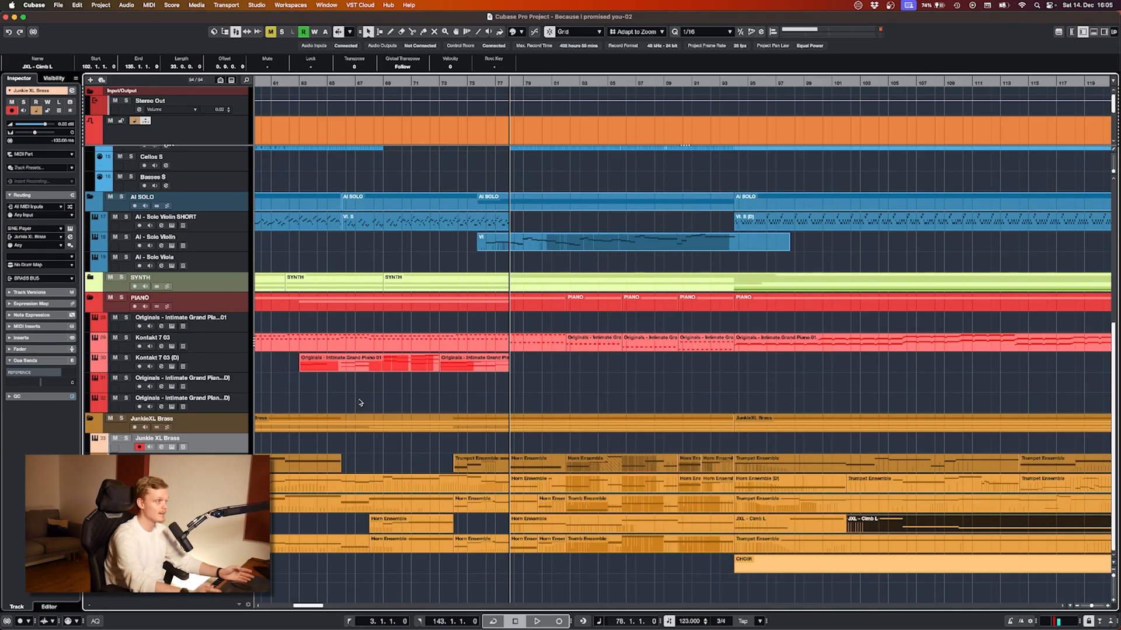
scroll(360, 403, "up", 5)
scroll(360, 403, "down", 5)
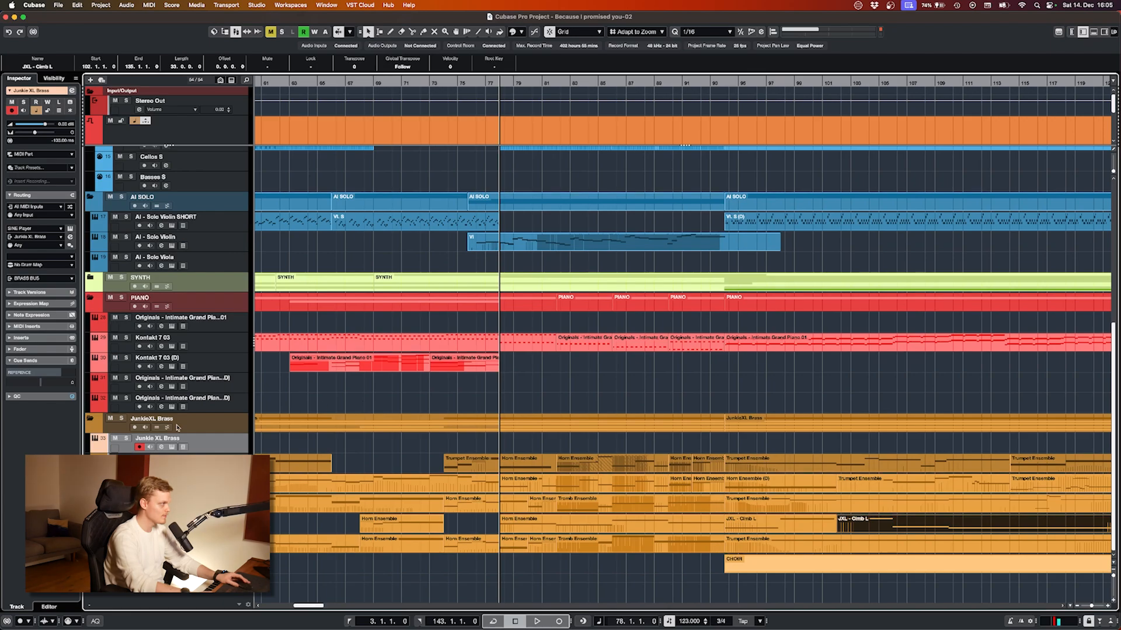
left_click(121, 418)
scroll(106, 254, "up", 5)
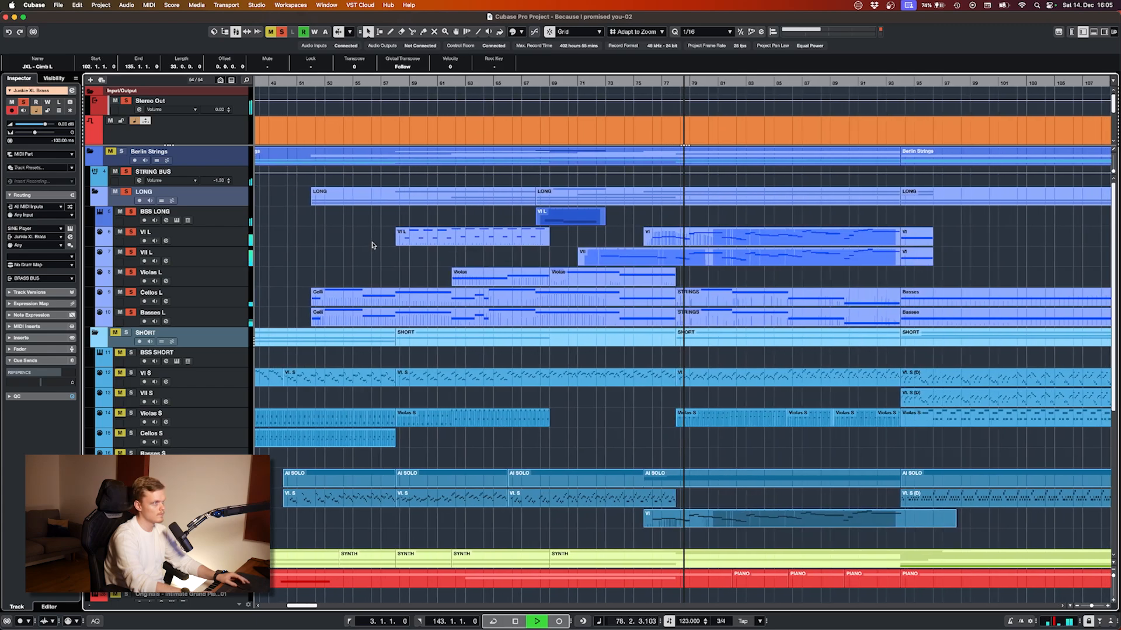
scroll(371, 244, "down", 8)
scroll(374, 244, "down", 1)
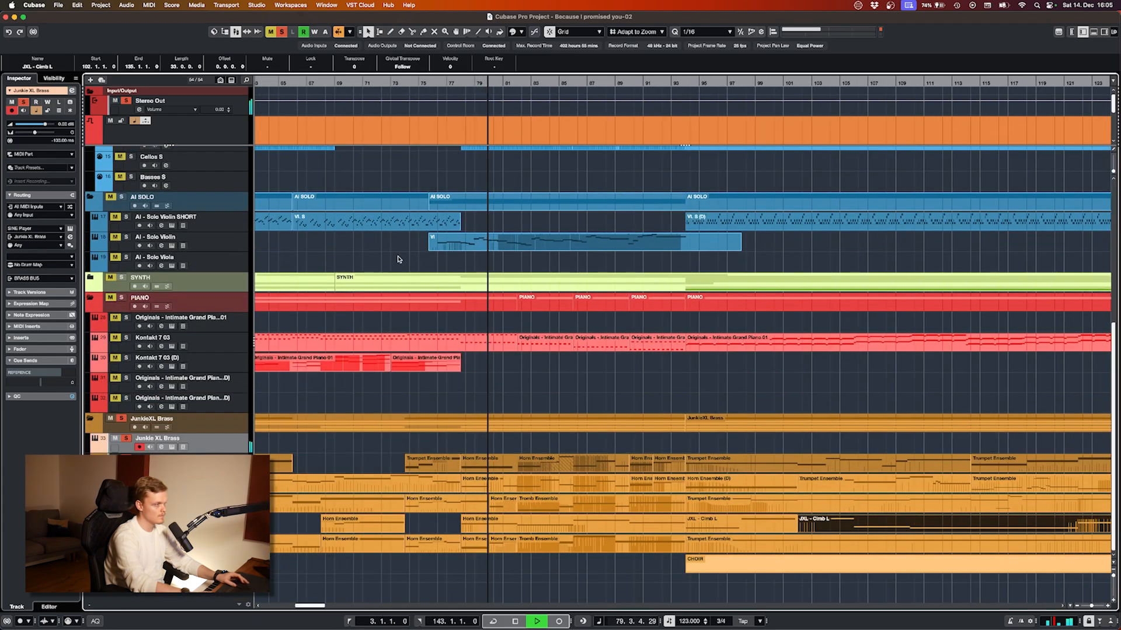
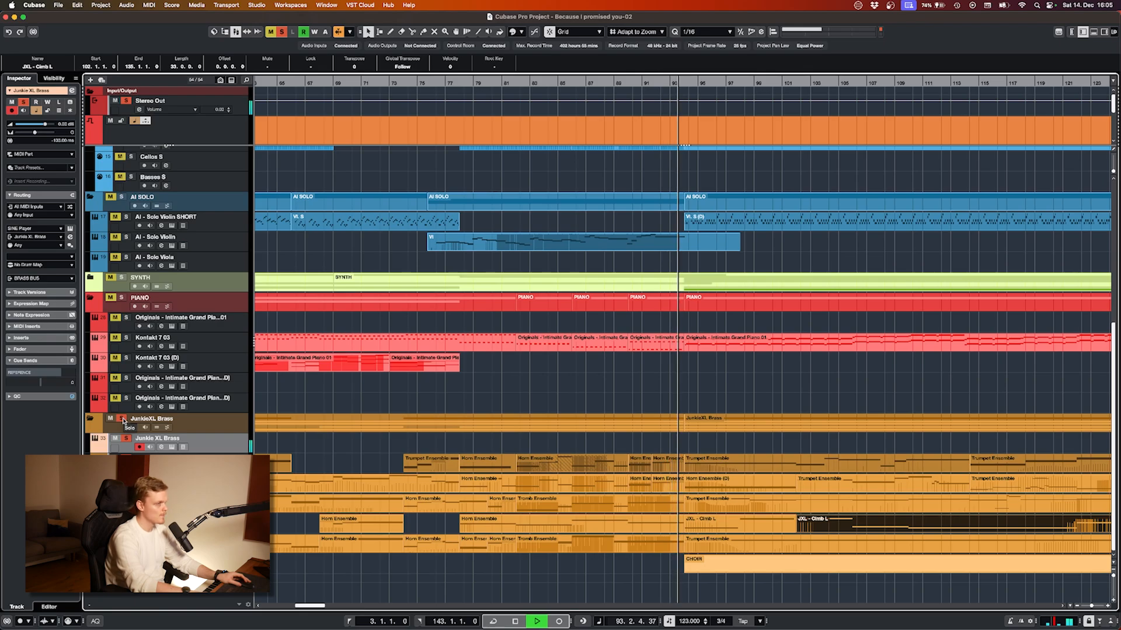
- Stop playback, clear the JunkieXL Brass solo, and set the playhead to bar 46
key("space")
scroll(484, 372, "left", 10)
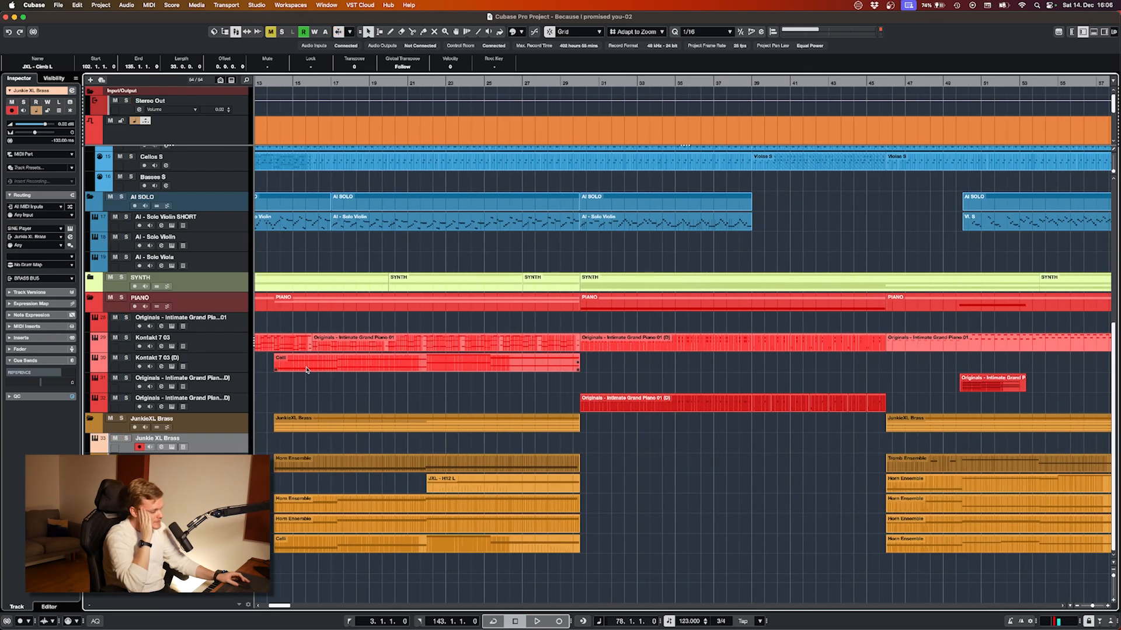
scroll(316, 372, "right", 10)
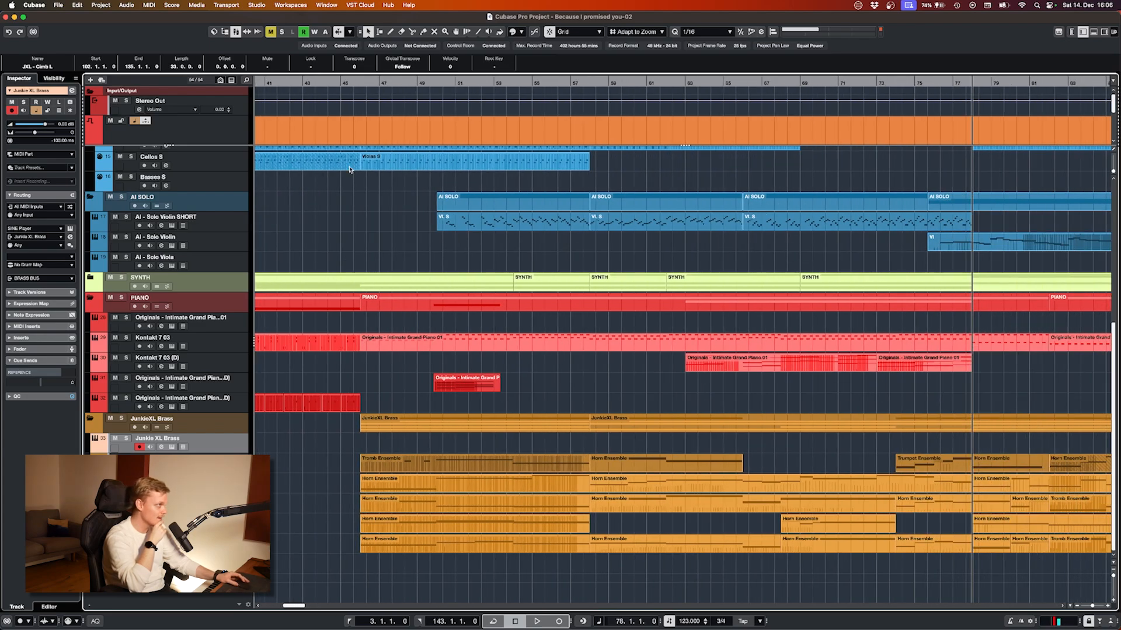
left_click(354, 81)
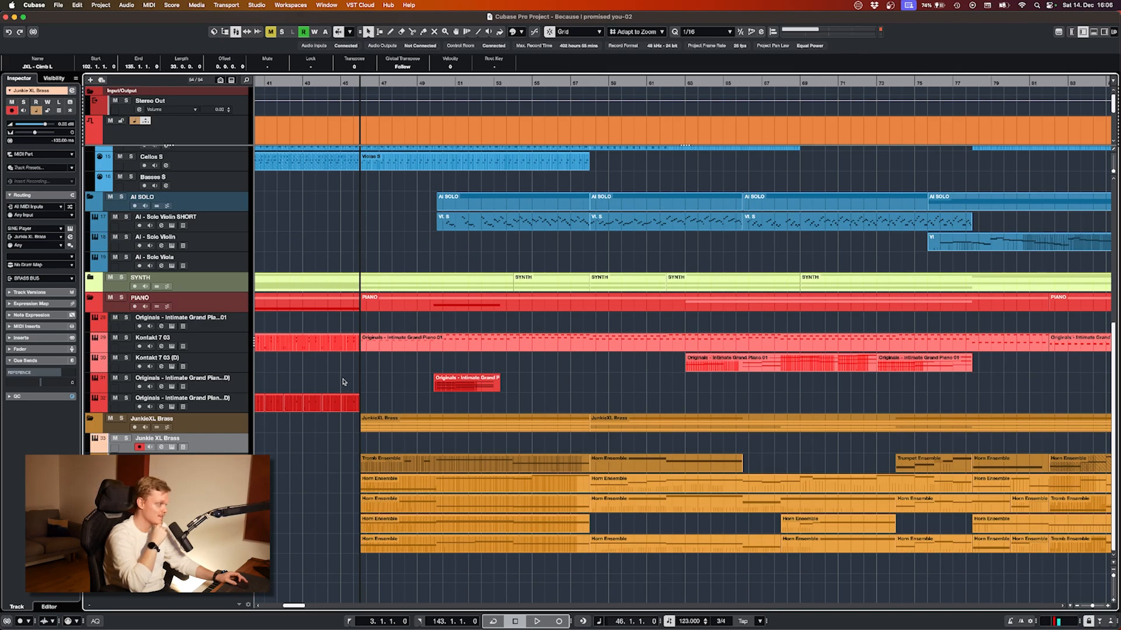
- Examine the string parts around the brass entries and set the playhead to bar 39
scroll(367, 378, "right", 9)
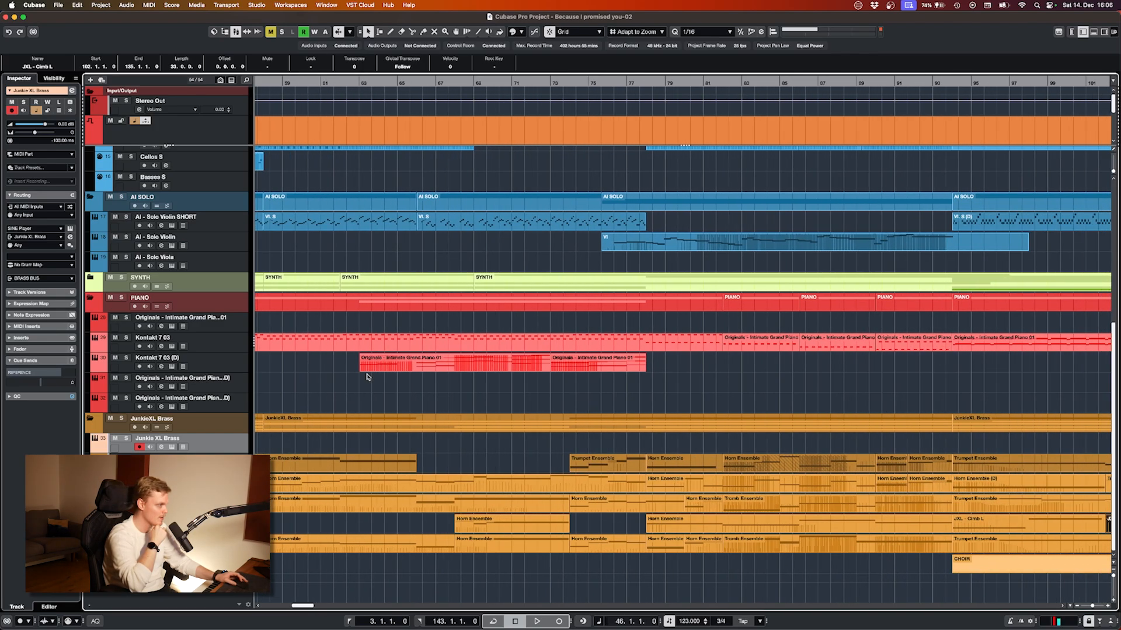
scroll(367, 376, "up", 8)
scroll(366, 376, "left", 3)
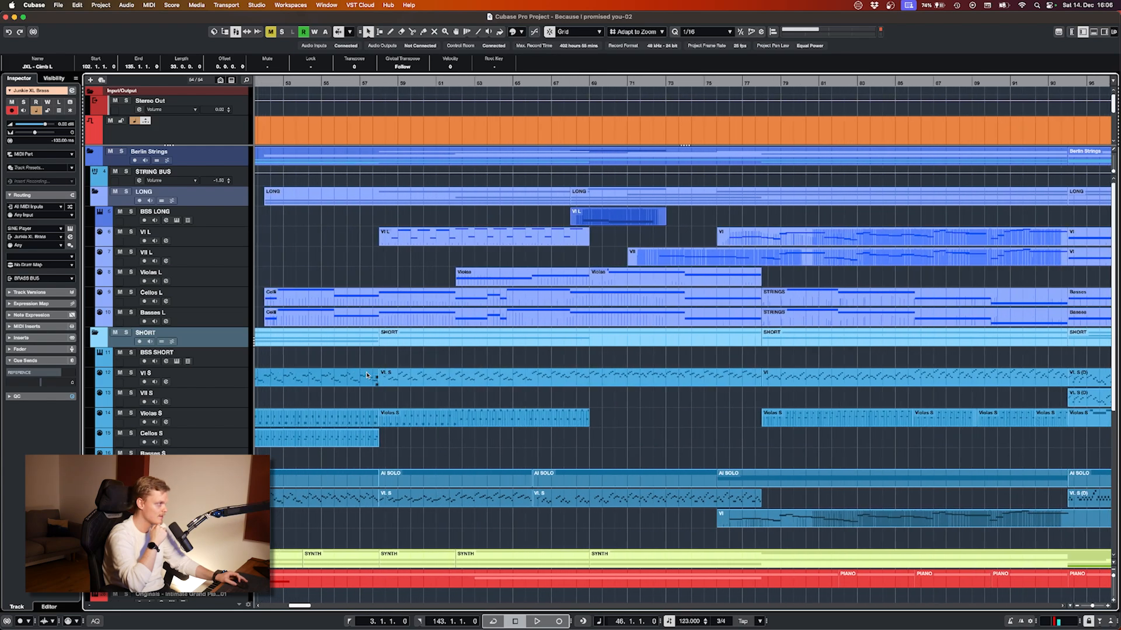
scroll(366, 375, "left", 8)
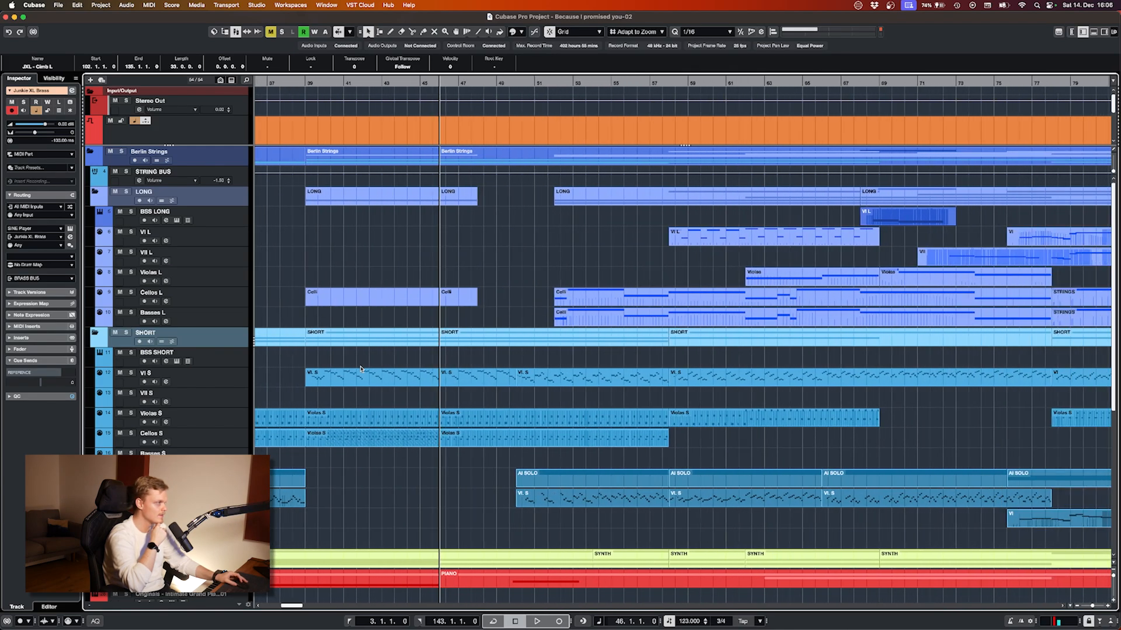
left_click(306, 83)
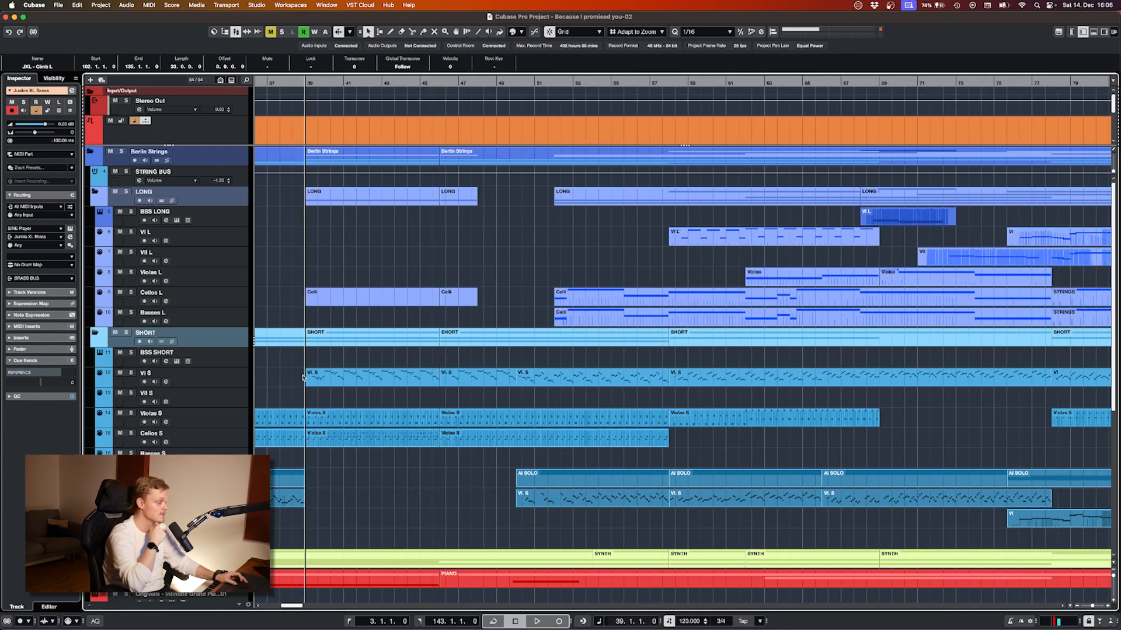
- Set the playhead to bar 4, solo the PIANO folder, and play the opening piano part
scroll(302, 378, "down", 15)
scroll(298, 327, "left", 10)
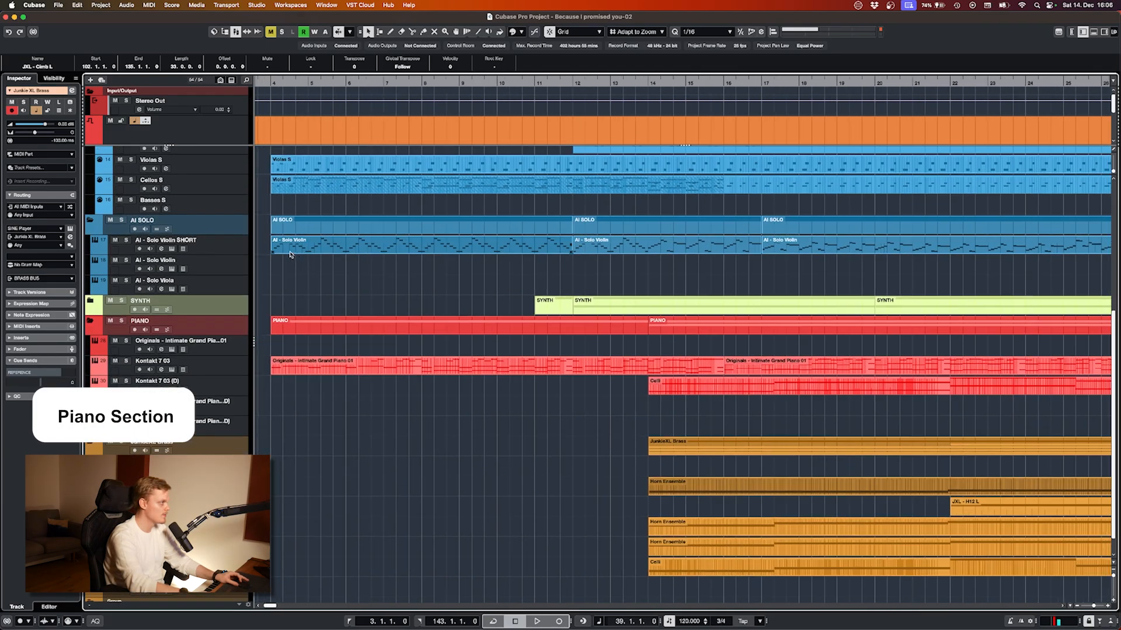
scroll(290, 254, "left", 2)
left_click(334, 82)
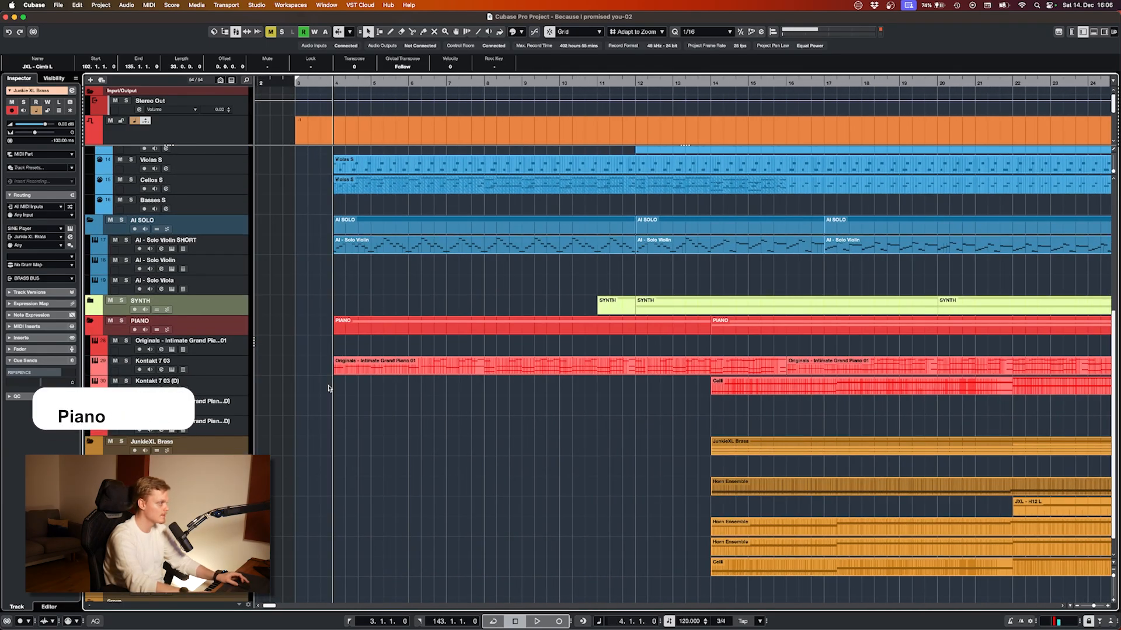
scroll(305, 337, "up", 4)
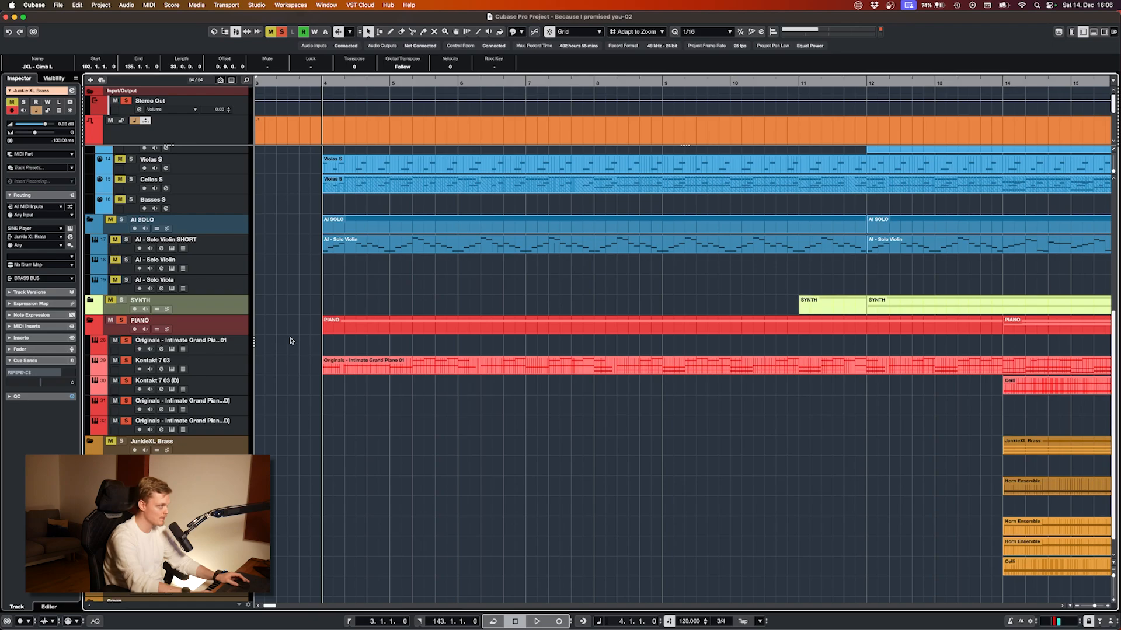
key("space")
scroll(335, 310, "down", 8)
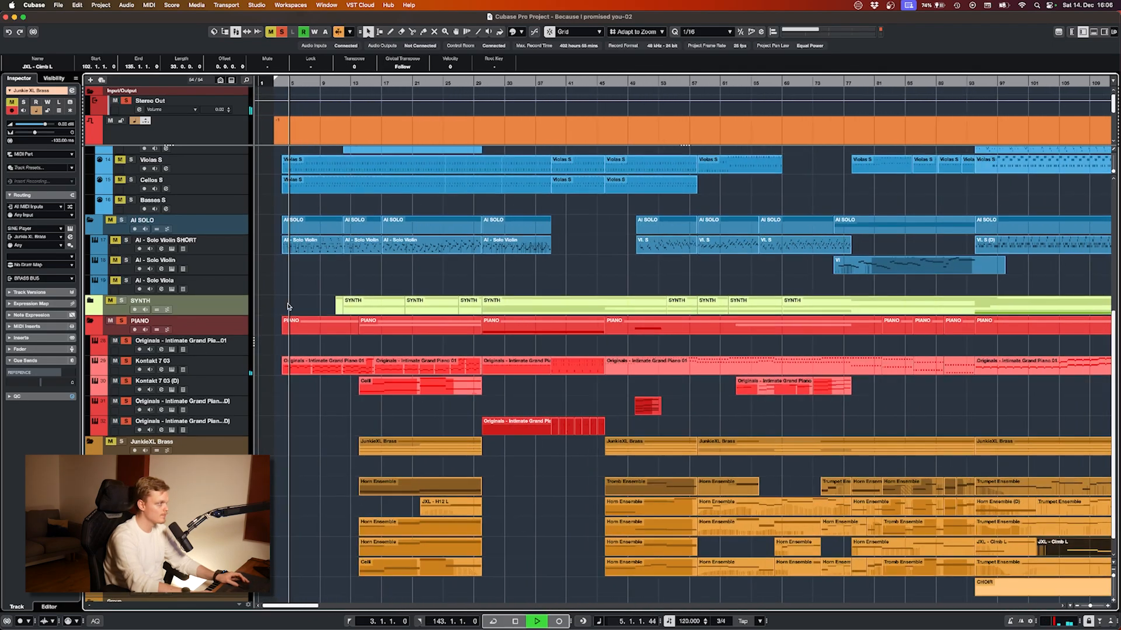
- Clear the PIANO solo to hear the opening in the full mix, and stop playback
left_click(120, 322)
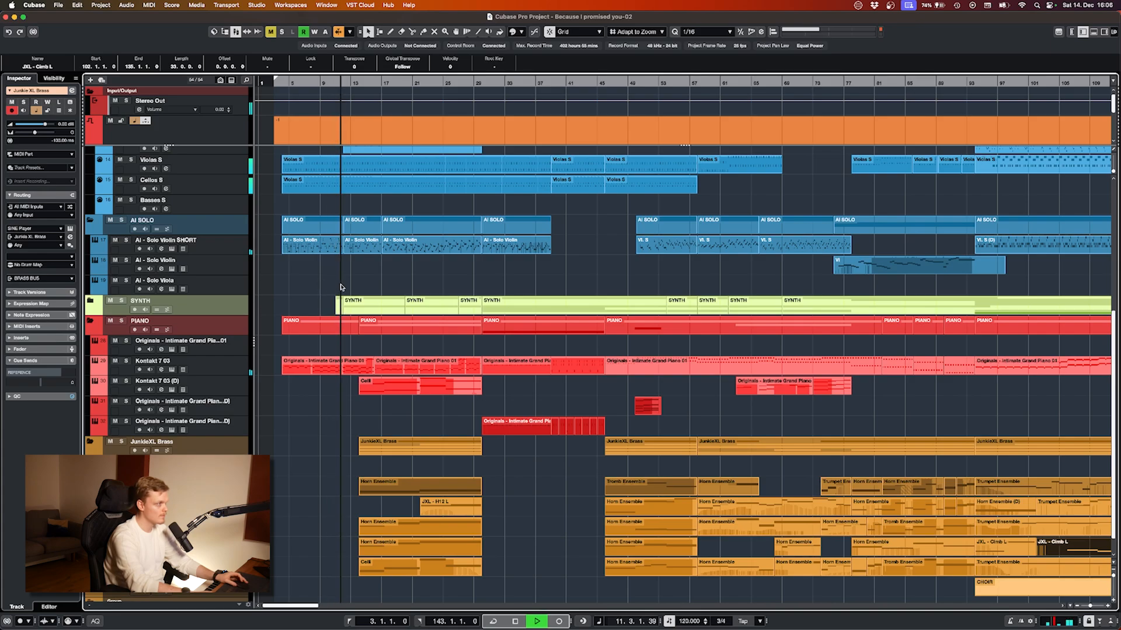
scroll(344, 287, "right", 6)
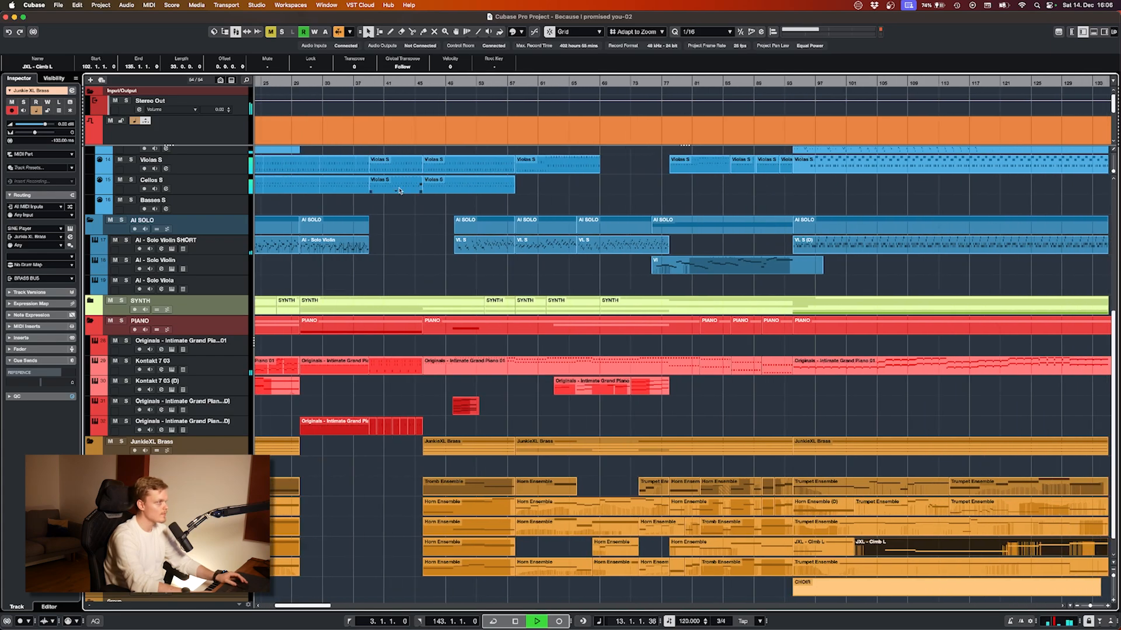
scroll(442, 231, "left", 6)
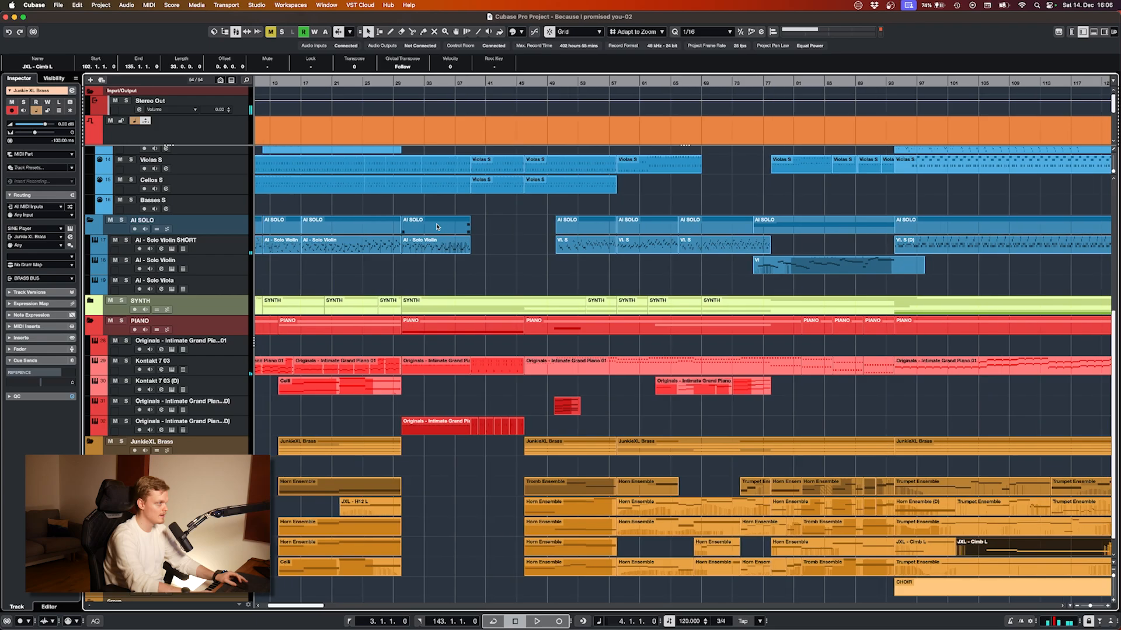
- Set the playhead to bar 30 and play the full mix from there
left_click_drag(489, 83, 417, 325)
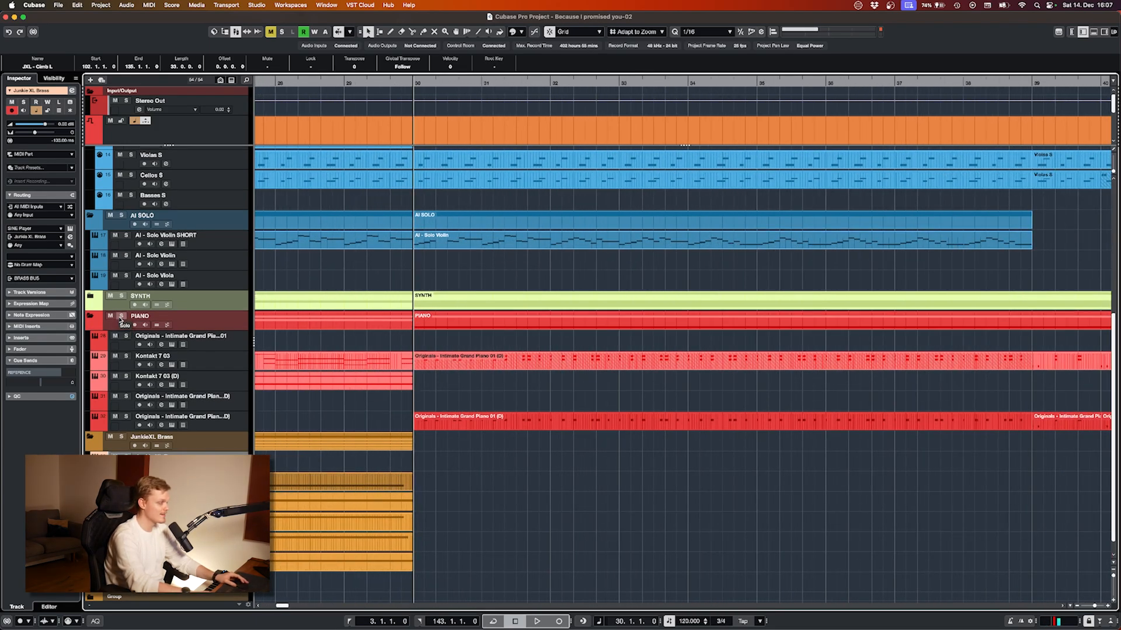
scroll(387, 346, "down", 4)
scroll(387, 345, "up", 2)
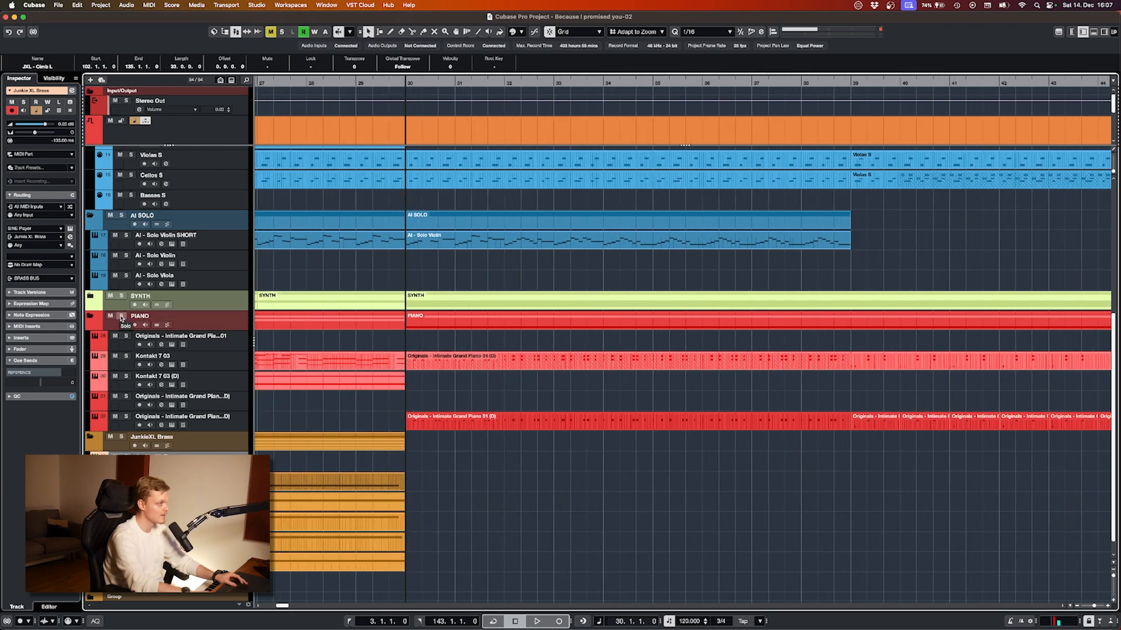
key("space")
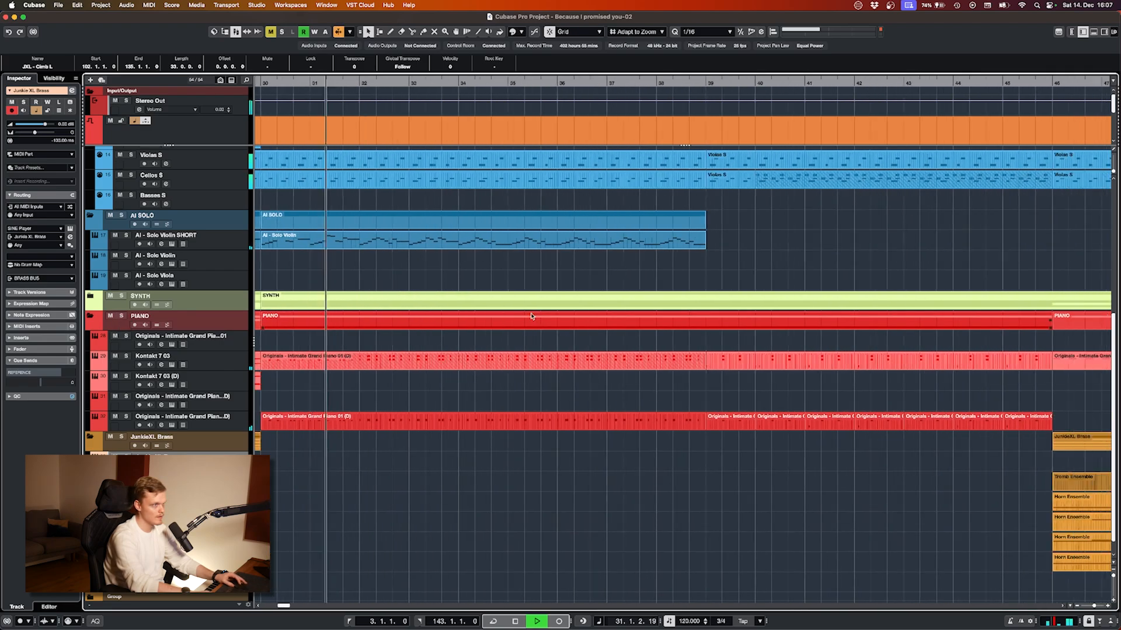
- Solo the PIANO folder during playback, clear the solo to compare with the full mix, and stop
left_click(121, 316)
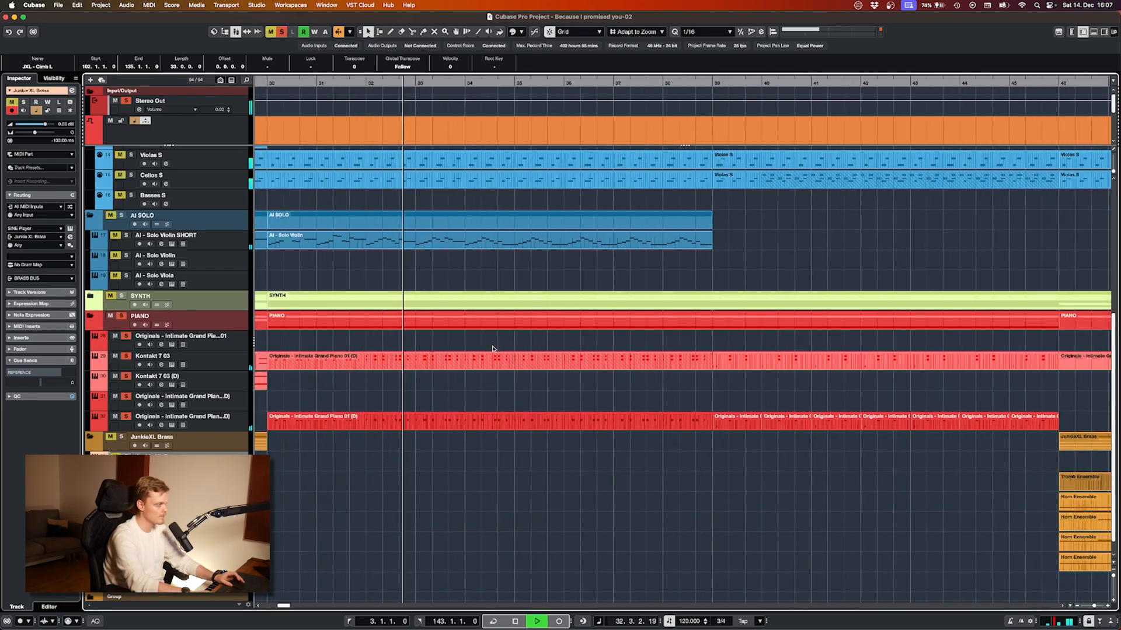
left_click(121, 316)
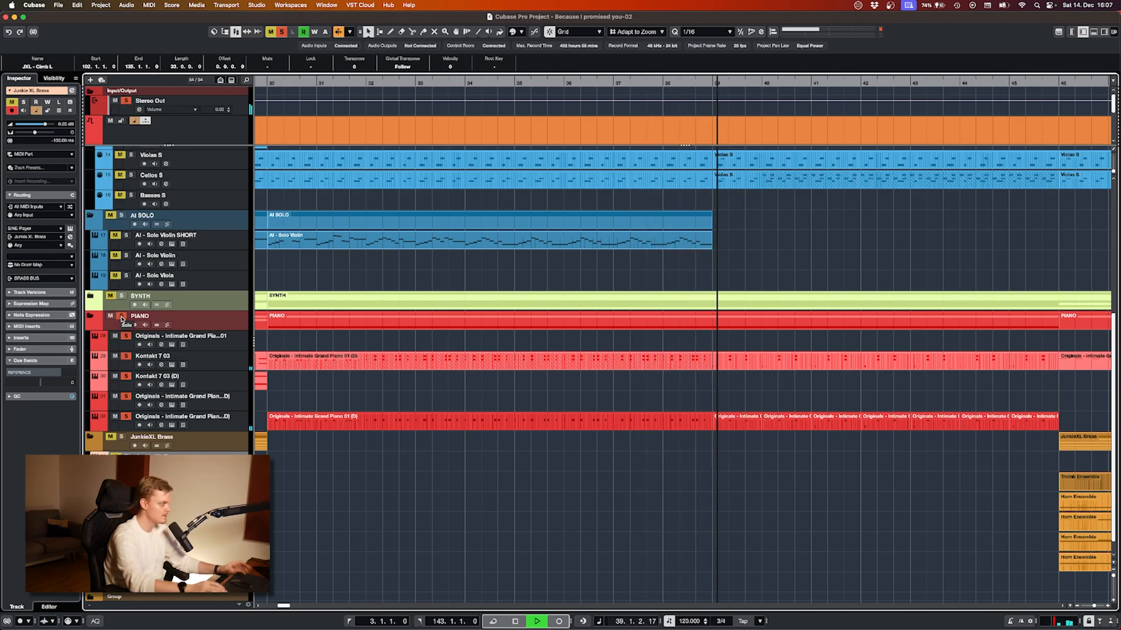
key("g")
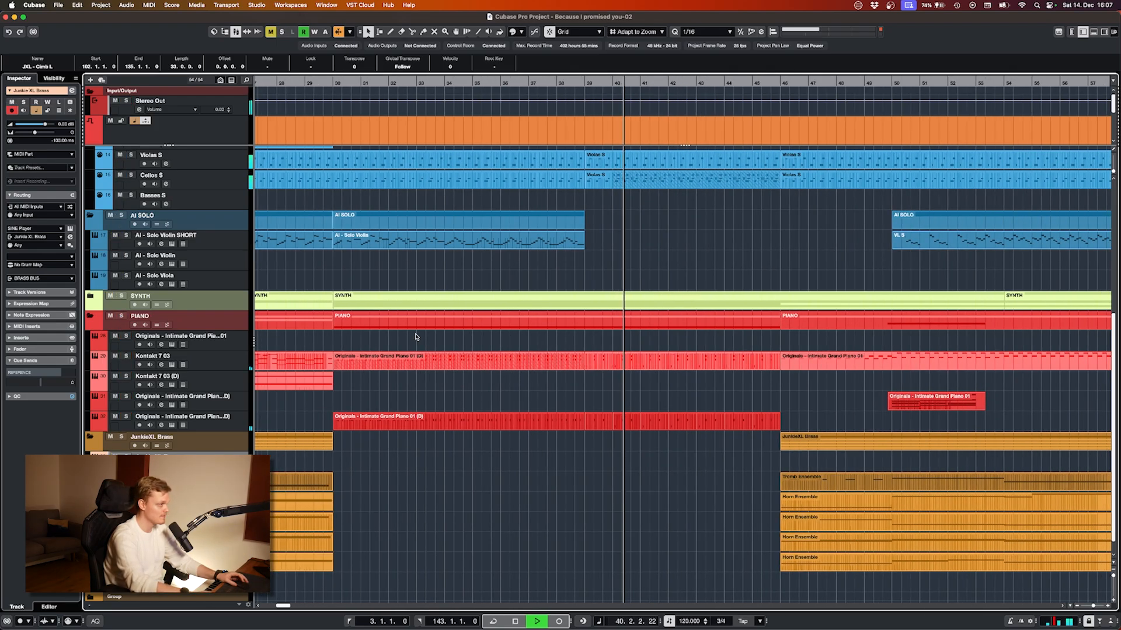
scroll(435, 339, "right", 10)
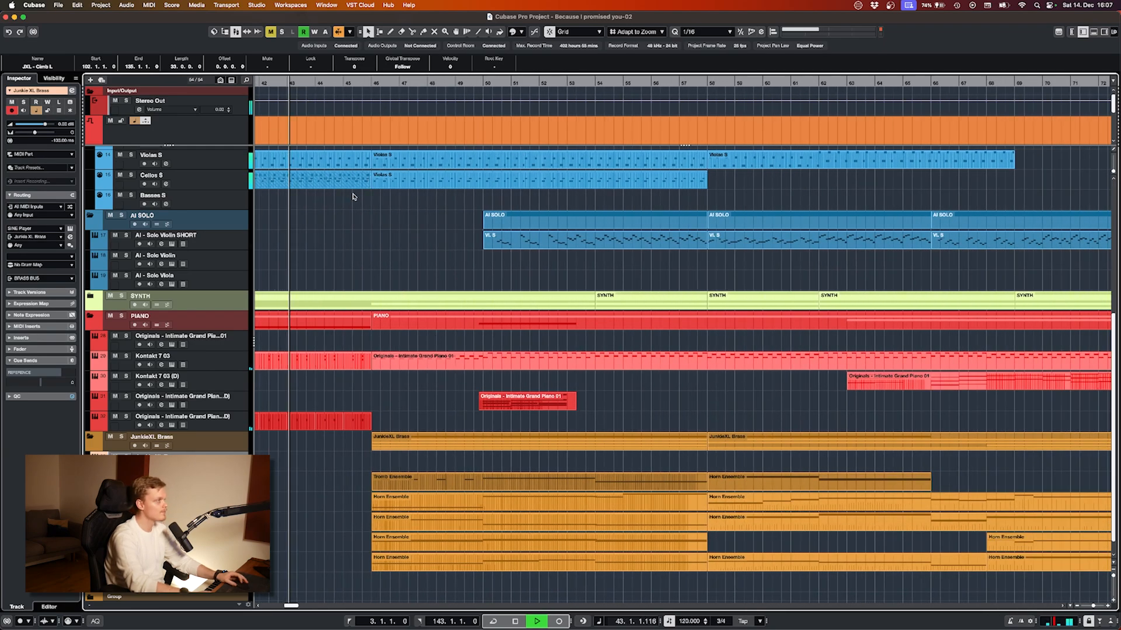
scroll(370, 95, "up", 3)
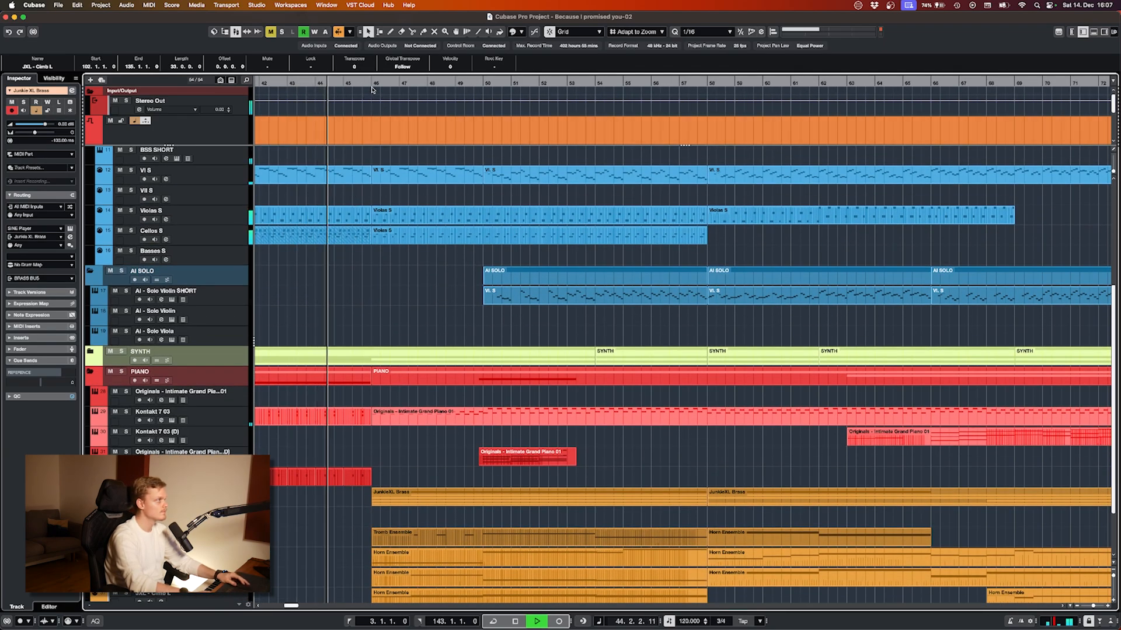
key("space")
- Examine the string, solo, synth, piano and brass layers between bars 30 and 46
scroll(516, 330, "down", 3)
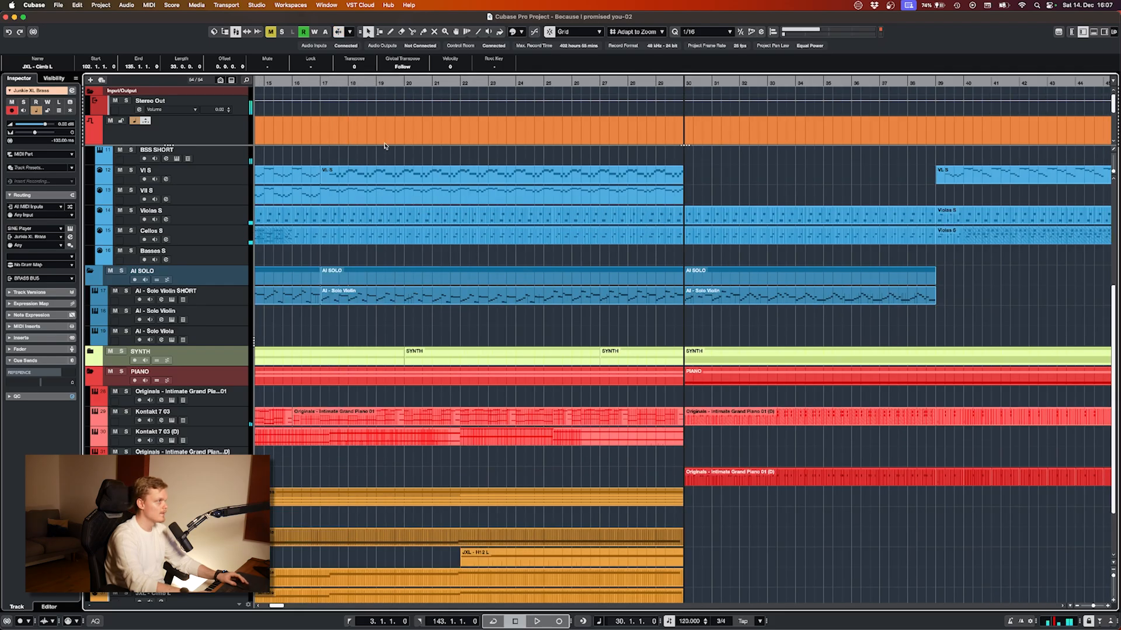
key("h")
key("h")
key("g")
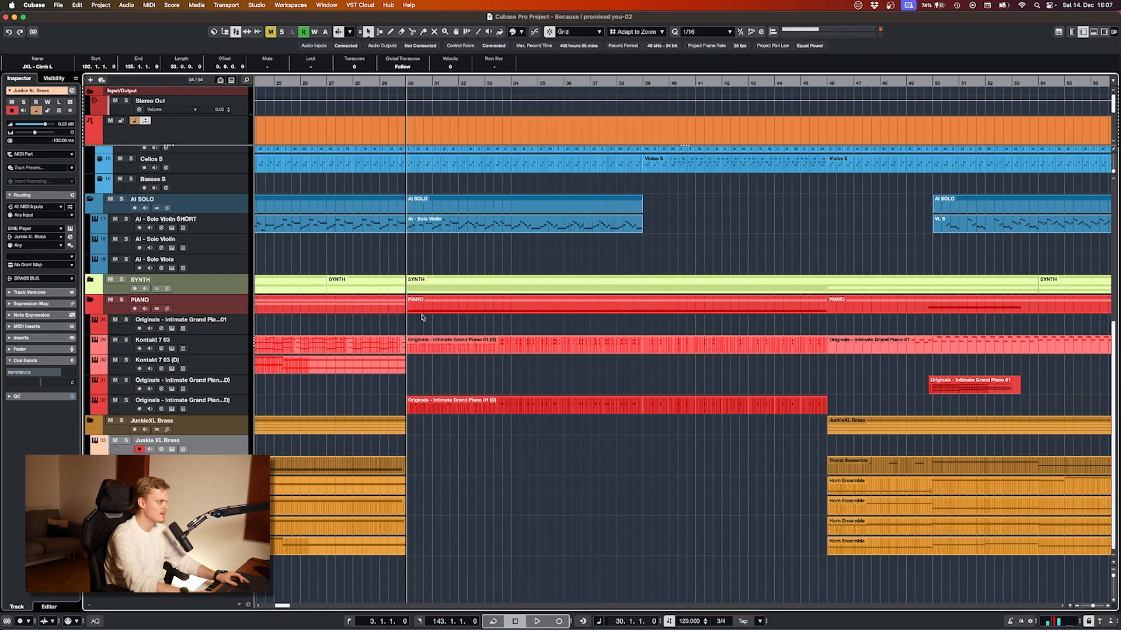
scroll(422, 319, "up", 10)
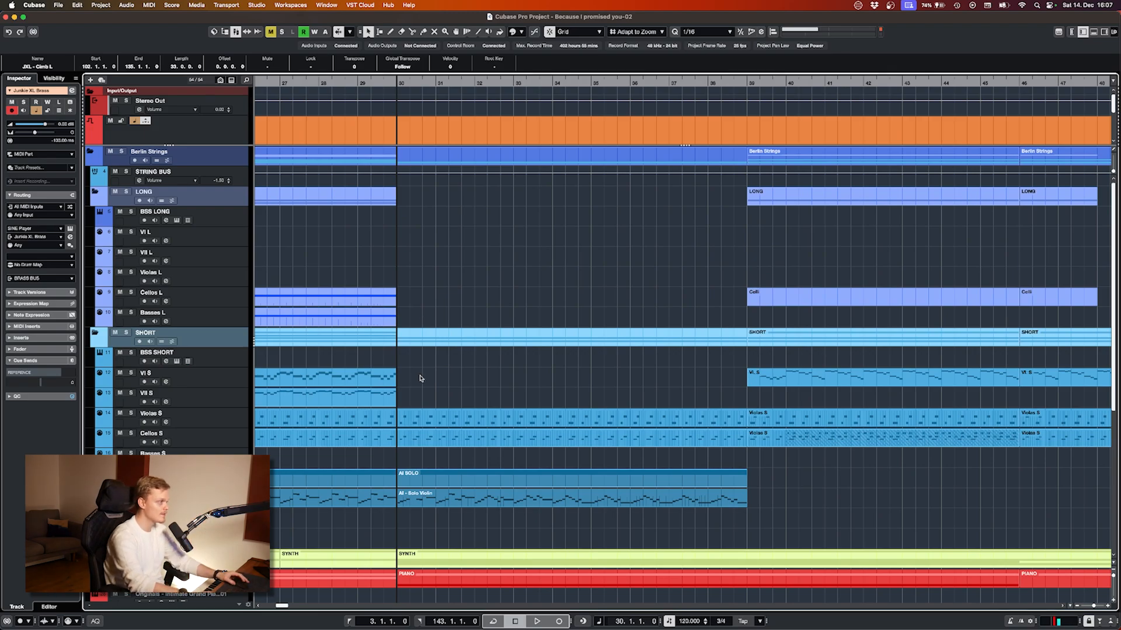
scroll(420, 378, "down", 10)
key("g")
key("g")
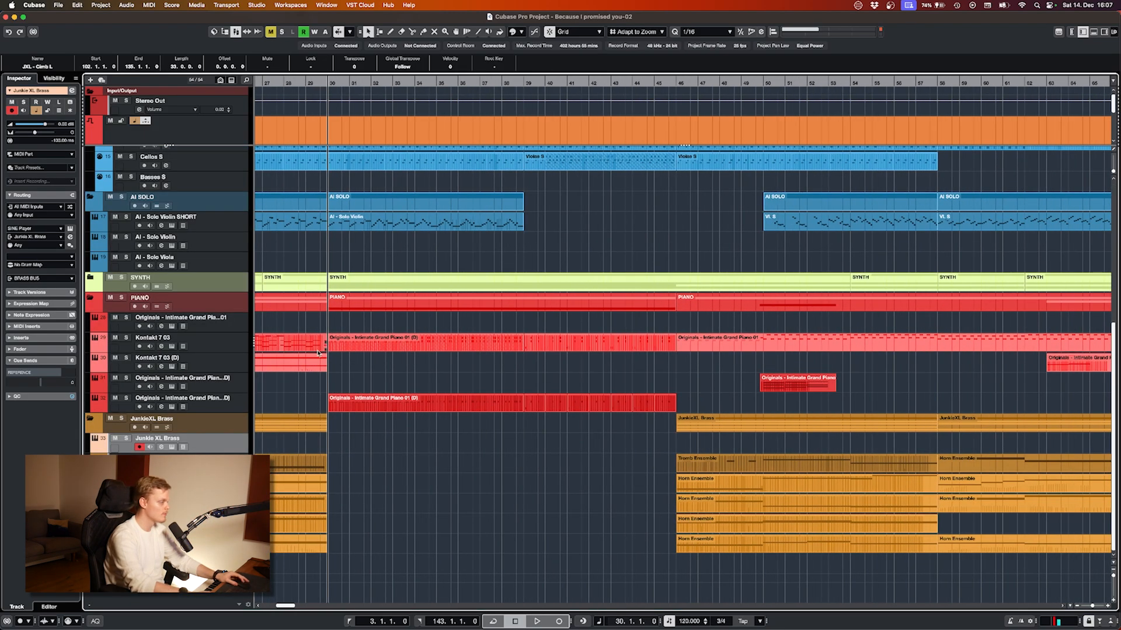
scroll(318, 353, "up", 3)
scroll(573, 303, "up", 8)
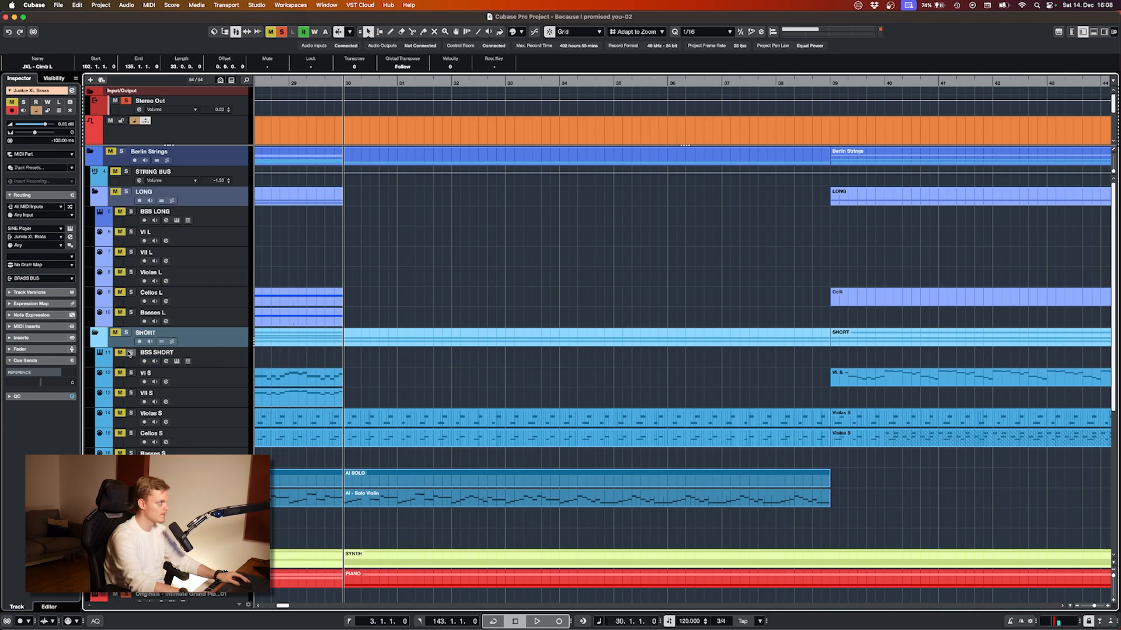
- Solo the SHORT strings folder together with PIANO and play the passage from bar 30
left_click(123, 333)
scroll(483, 397, "left", 5)
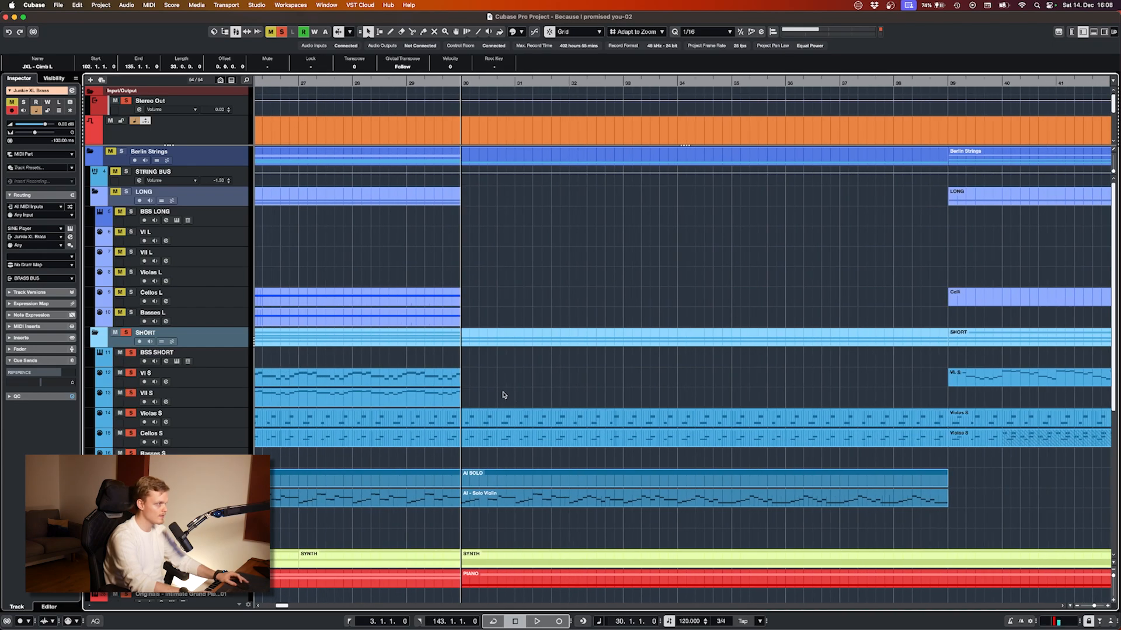
scroll(501, 396, "down", 2)
scroll(500, 396, "up", 2)
scroll(496, 396, "down", 10)
scroll(496, 397, "right", 3)
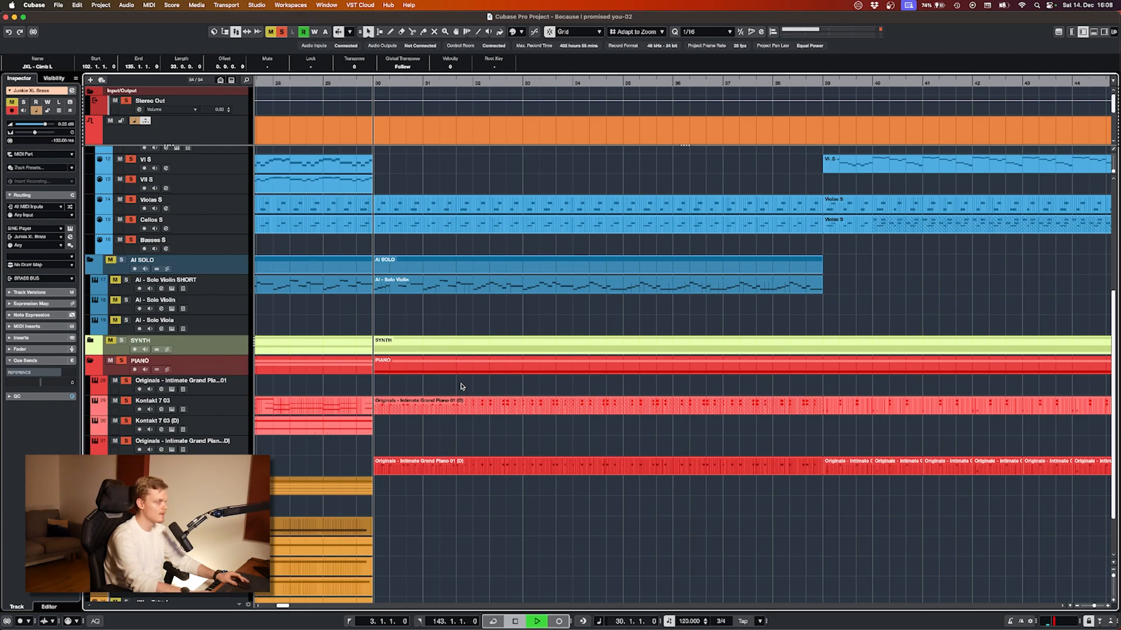
scroll(462, 386, "left", 5)
scroll(465, 379, "right", 3)
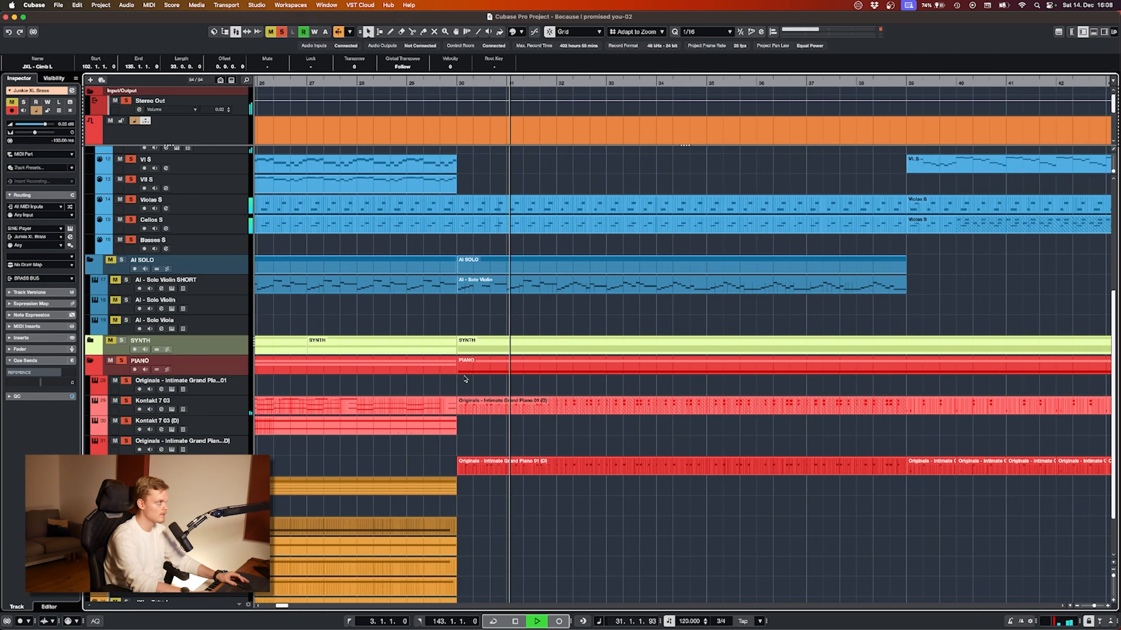
scroll(465, 379, "right", 2)
scroll(438, 327, "up", 5)
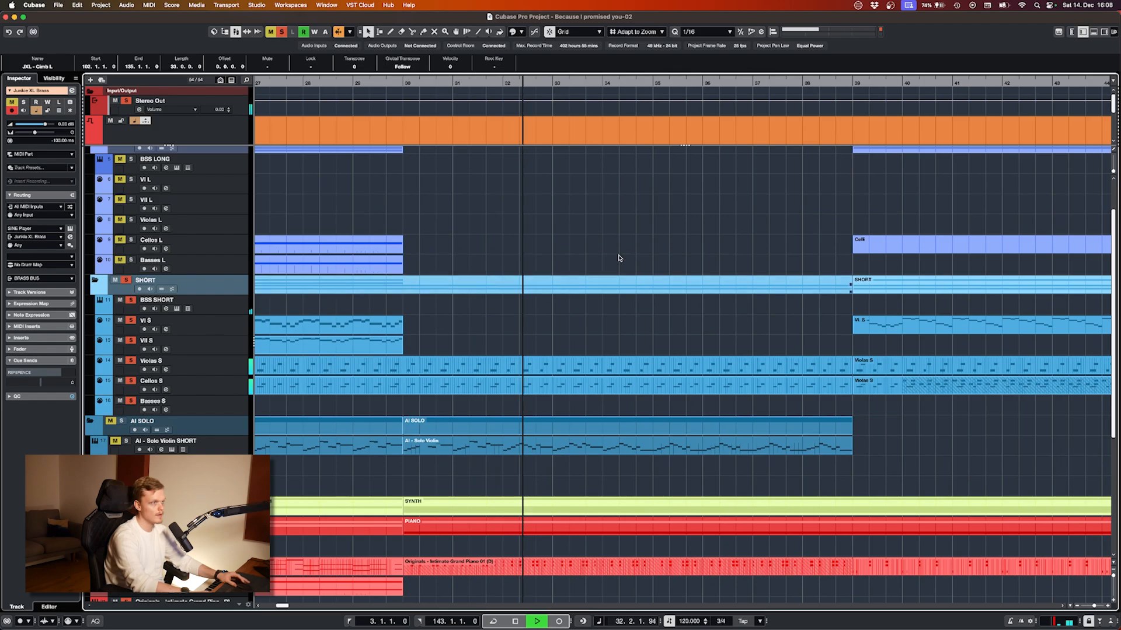
- Play the soloed SHORT strings and PIANO from bar 39, clear all solos to hear the full mix, and stop
scroll(846, 118, "right", 3)
key("space")
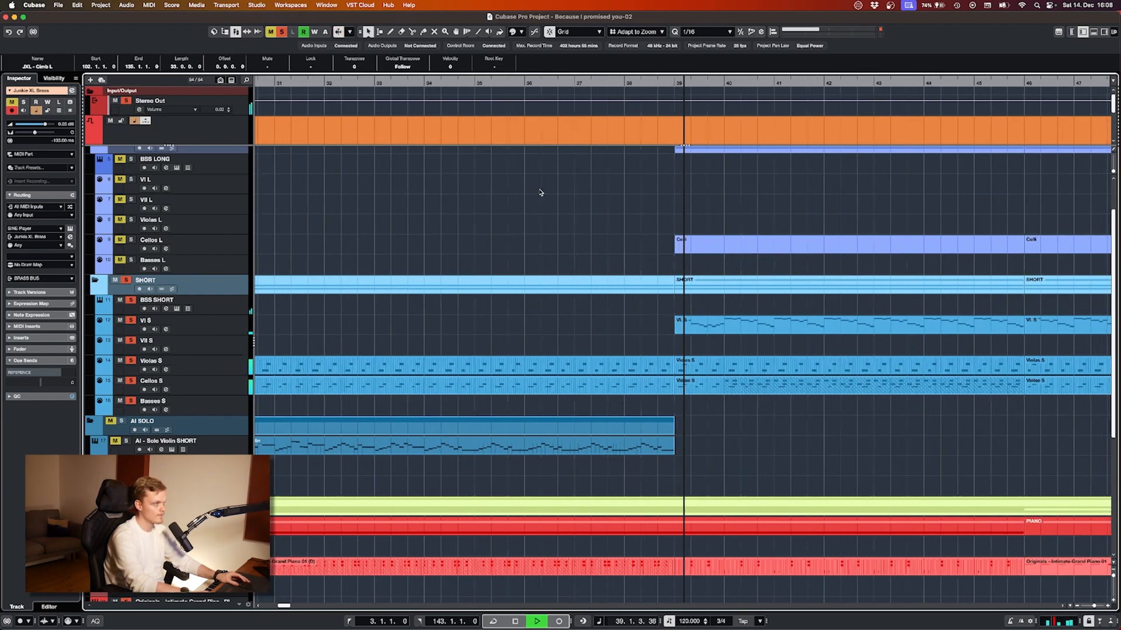
scroll(540, 192, "right", 5)
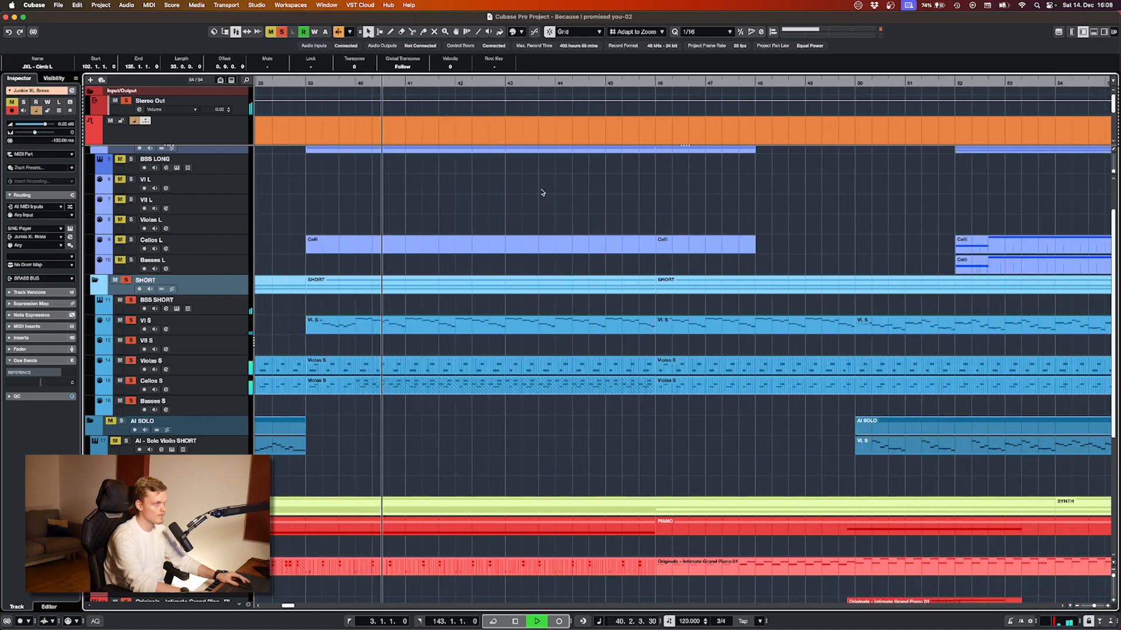
left_click(282, 31)
key("space")
- Set the playhead to bar 50, play the full mix from there, and stop
scroll(322, 243, "down", 5)
key("g")
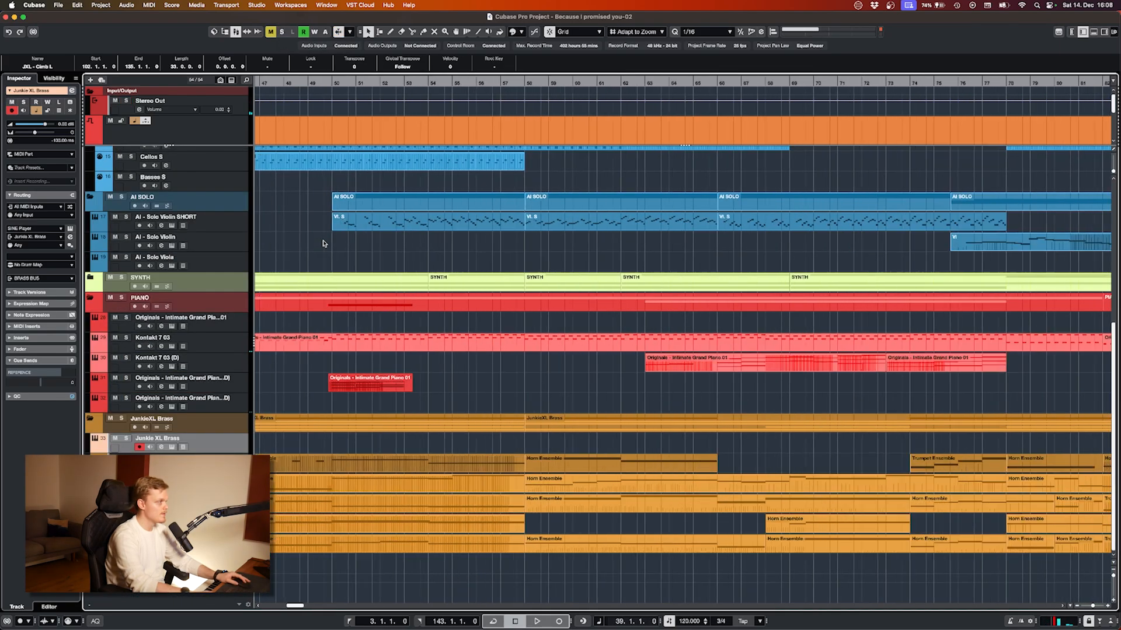
left_click_drag(316, 79, 316, 81)
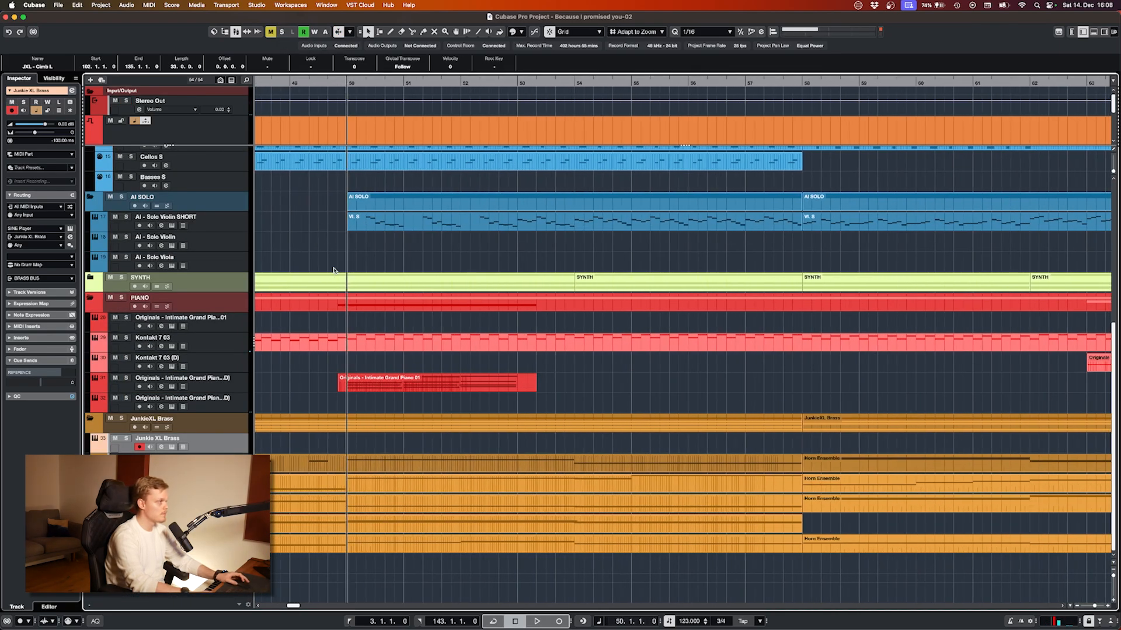
key("h")
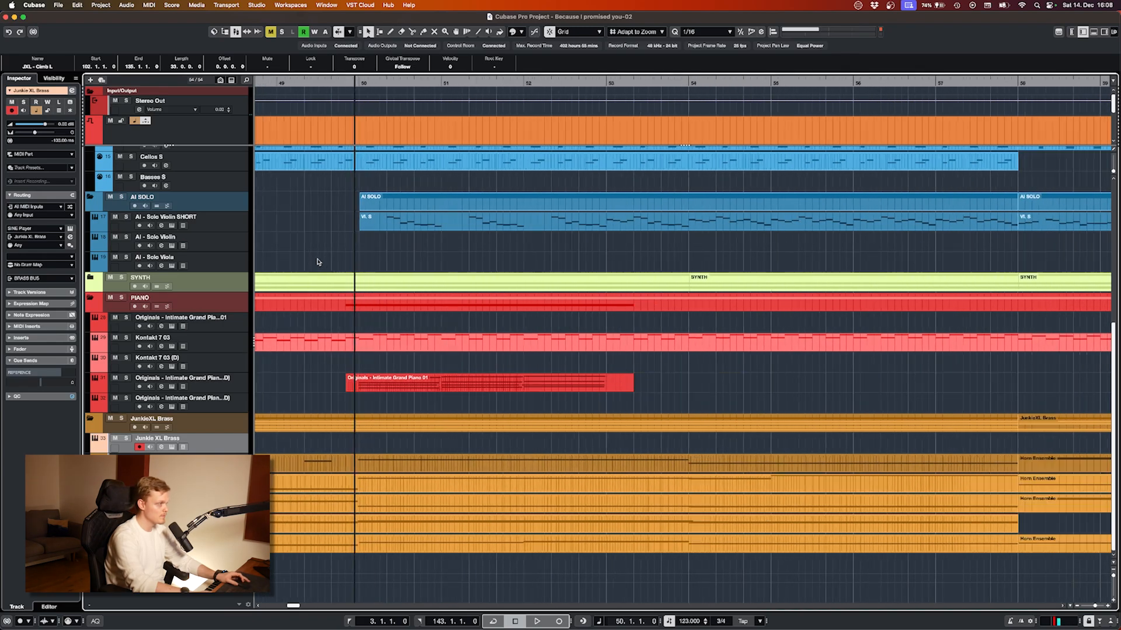
key("g")
scroll(234, 350, "up", 3)
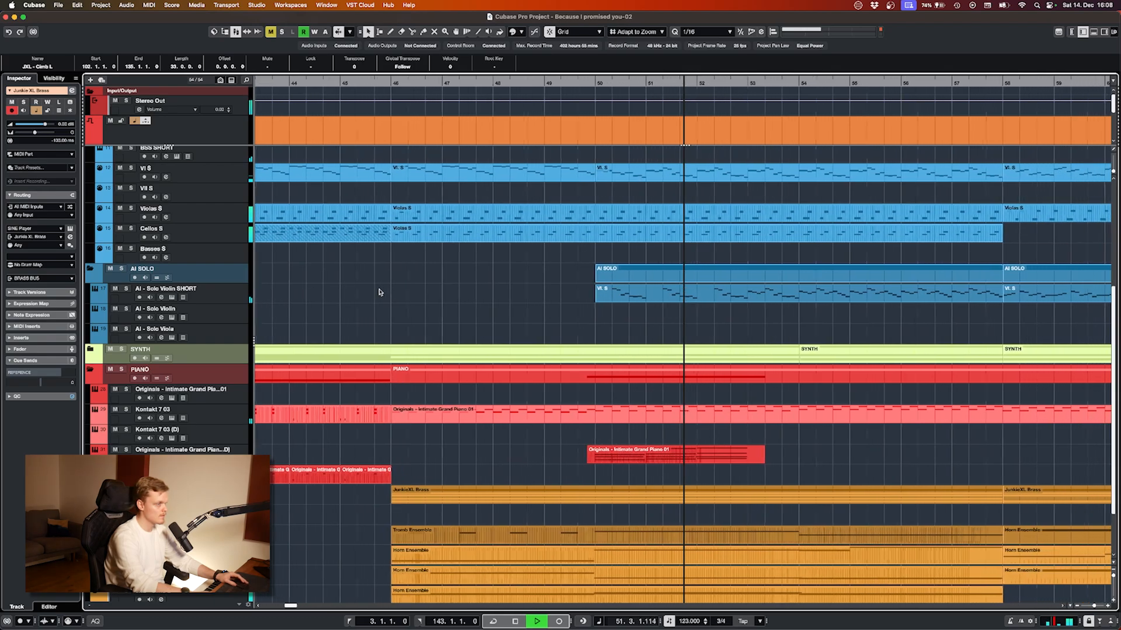
key("space")
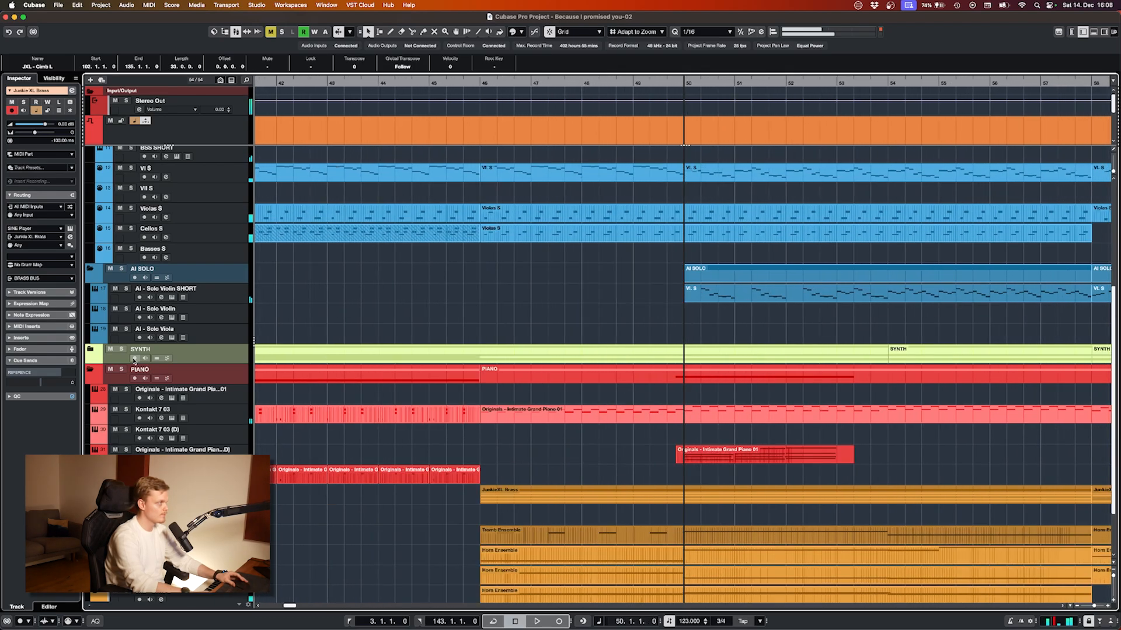
- Solo the PIANO folder and play from bar 50, clear all solos to compare with the full mix, and stop
left_click(121, 370)
key("space")
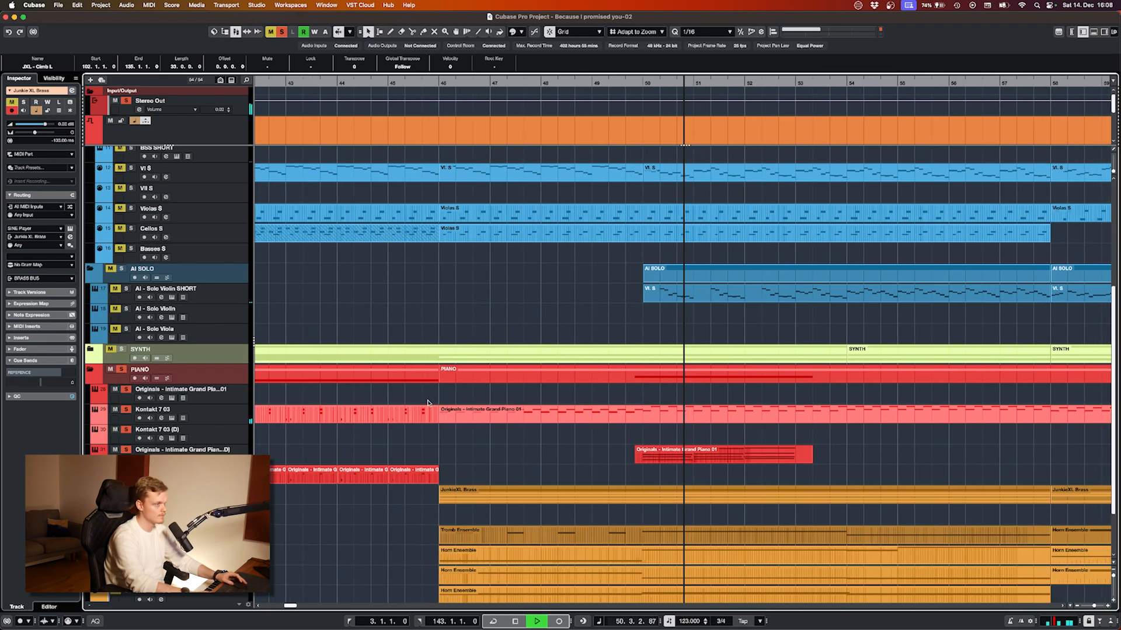
left_click(280, 32)
key("space")
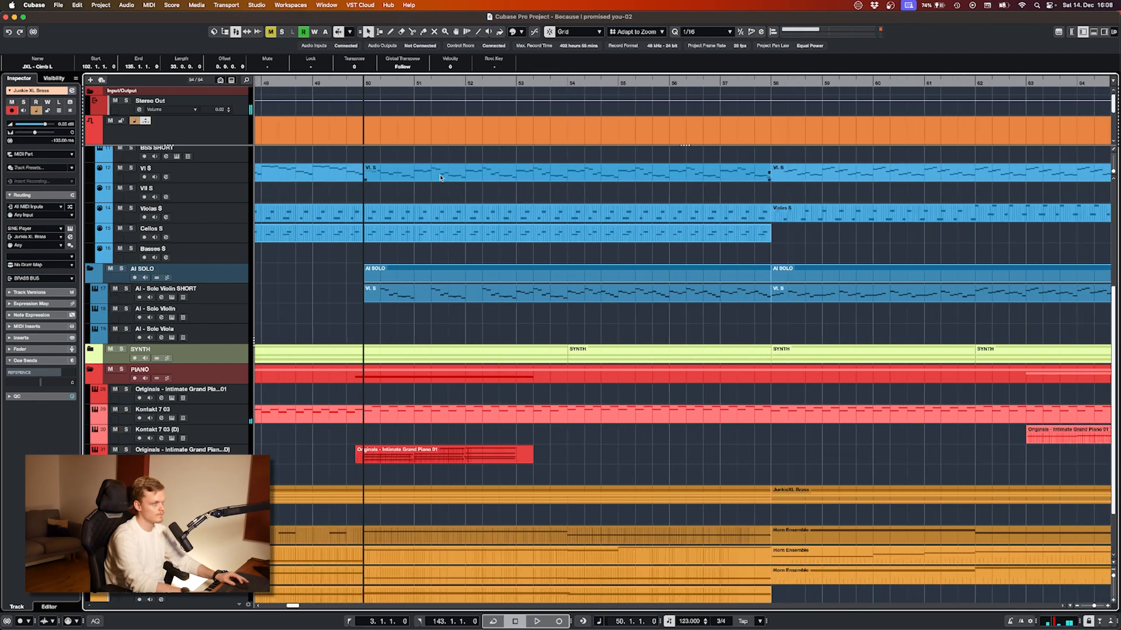
- Set the playhead to bar 63, play the soloed PIANO folder, clear all solos to hear the full mix, and stop
scroll(409, 86, "right", 10)
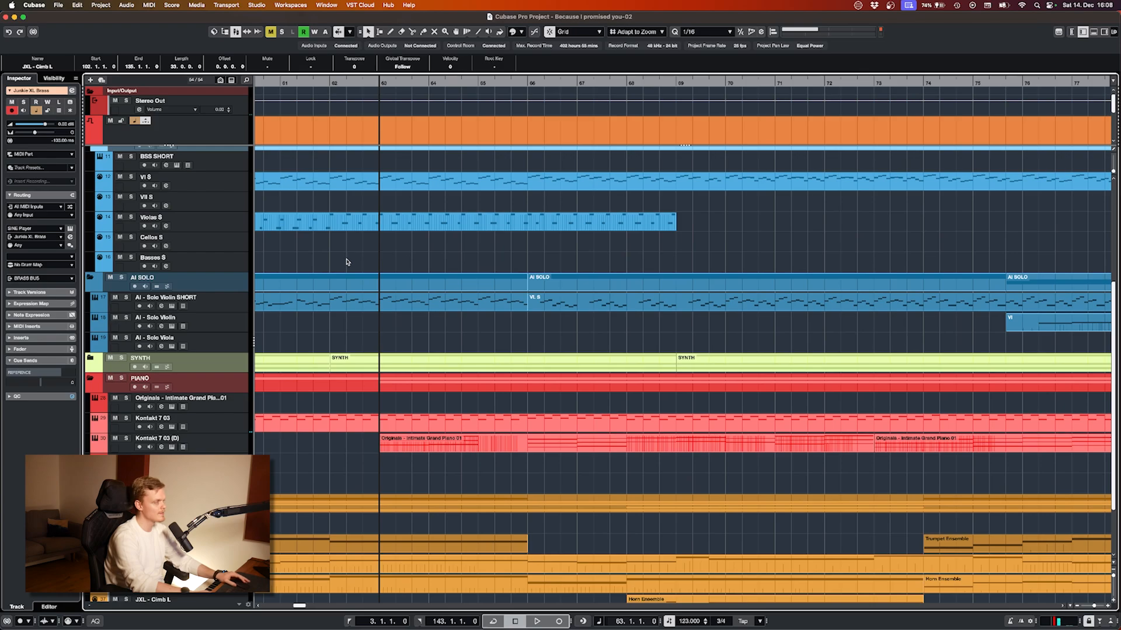
key("g")
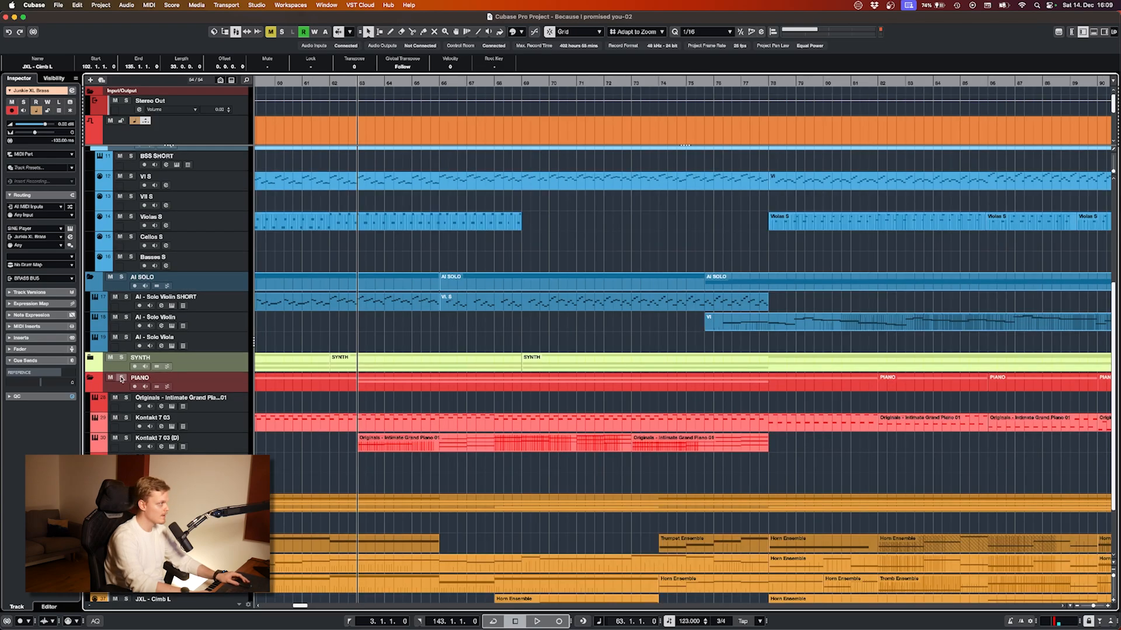
left_click(121, 378)
key("space")
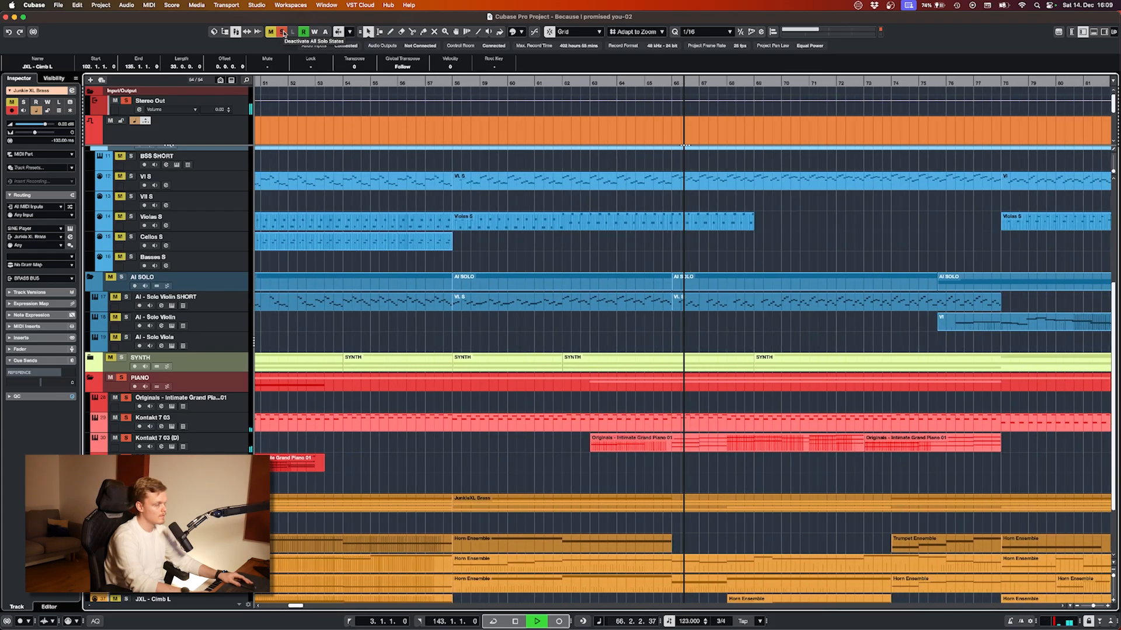
left_click(283, 32)
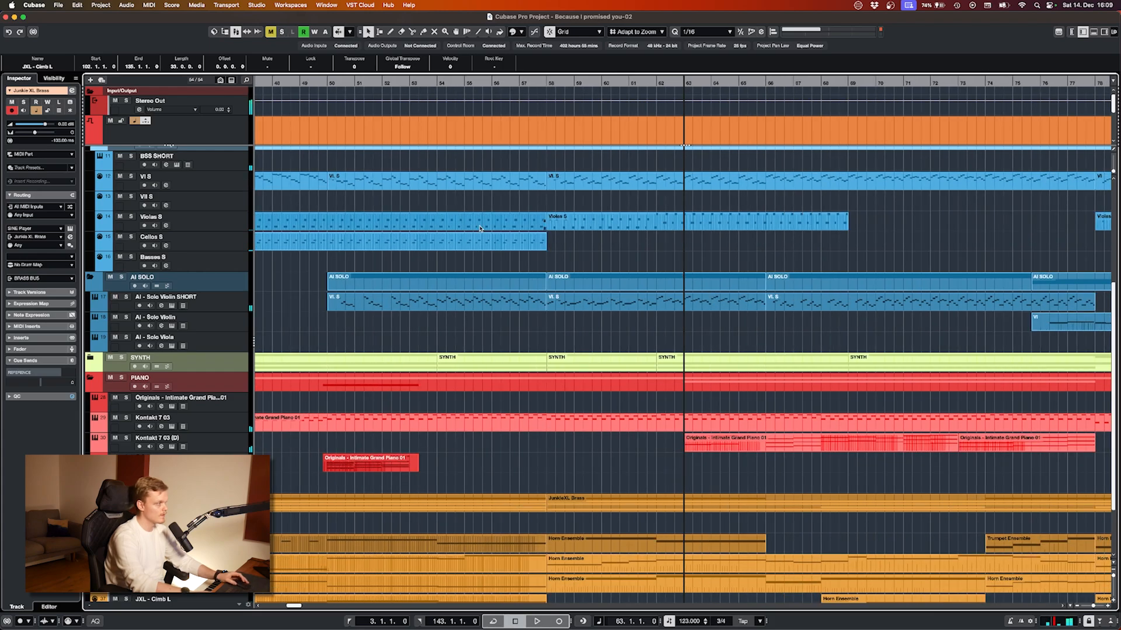
- Set the playhead to bar 12 and bring the tracks of the expanded SYNTH folder into view
scroll(515, 293, "up", 3)
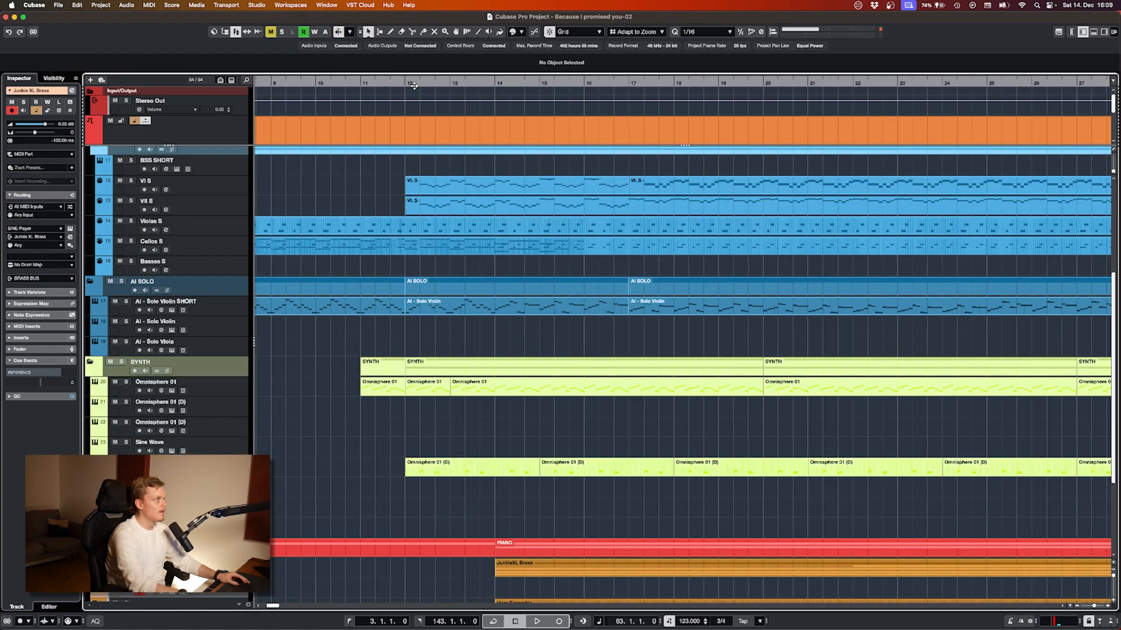
scroll(404, 293, "up", 5)
scroll(405, 293, "up", 4)
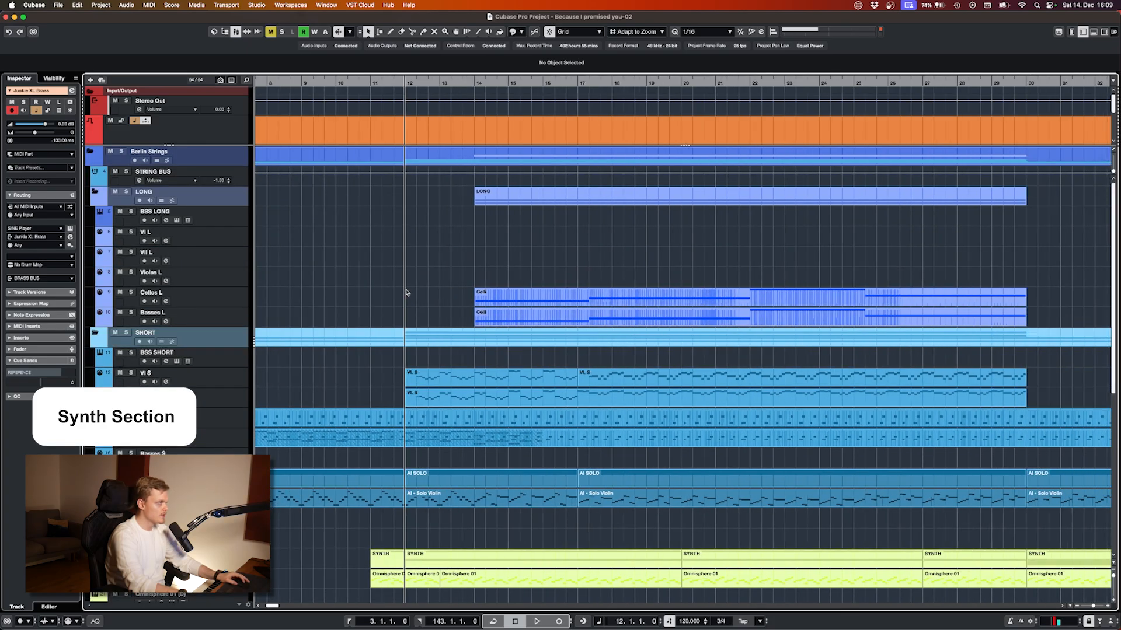
scroll(406, 293, "down", 8)
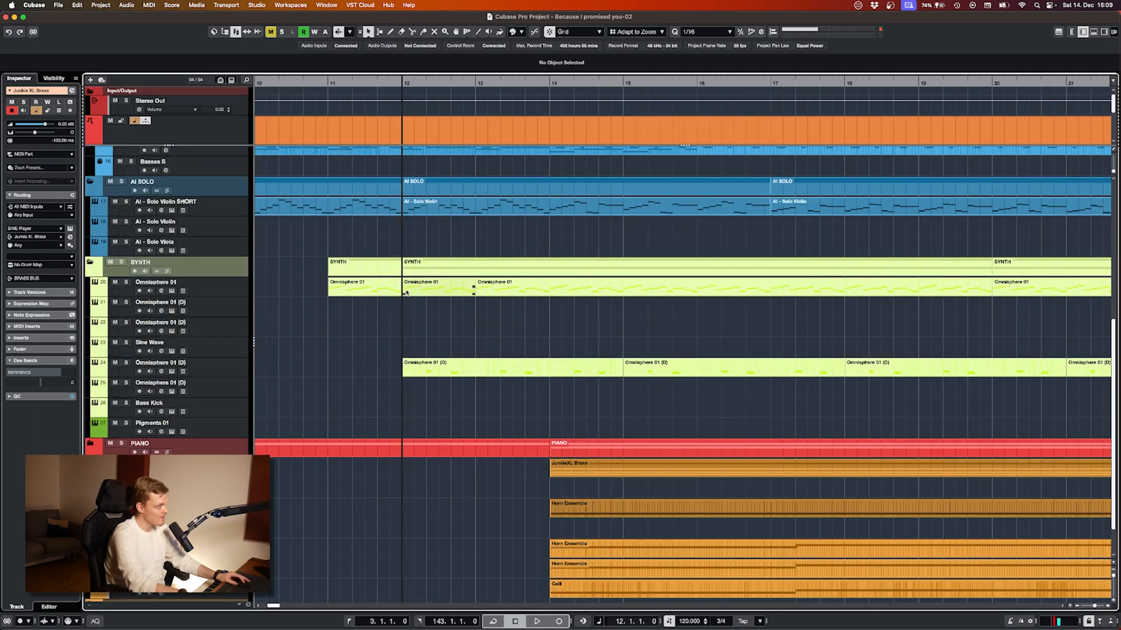
scroll(407, 293, "down", 3)
scroll(407, 293, "up", 2)
scroll(406, 293, "down", 3)
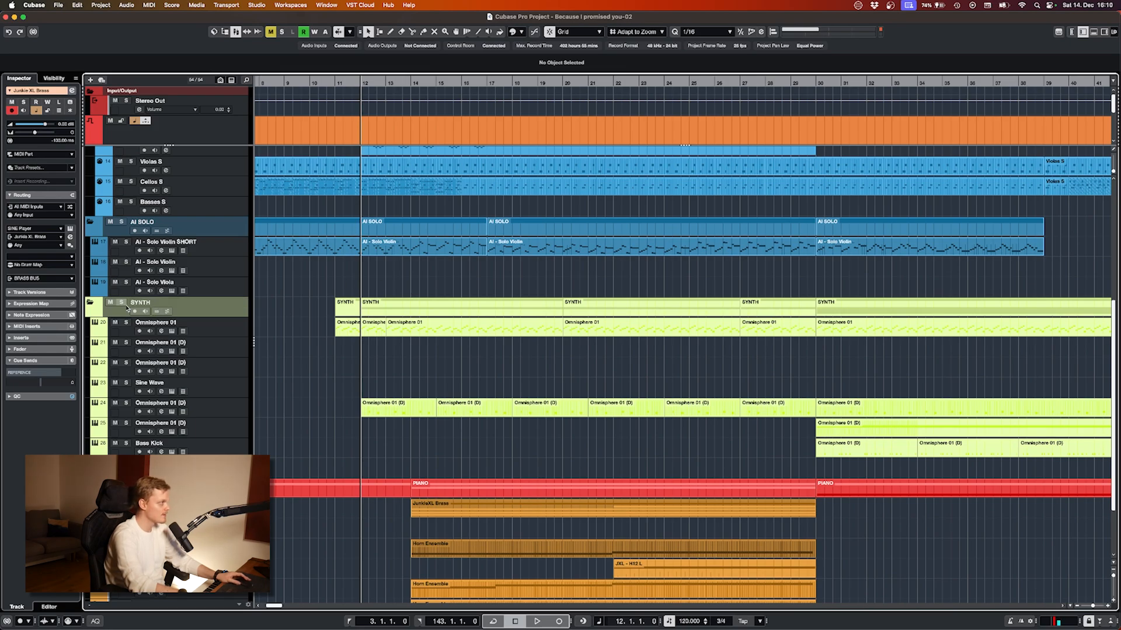
scroll(274, 280, "left", 4)
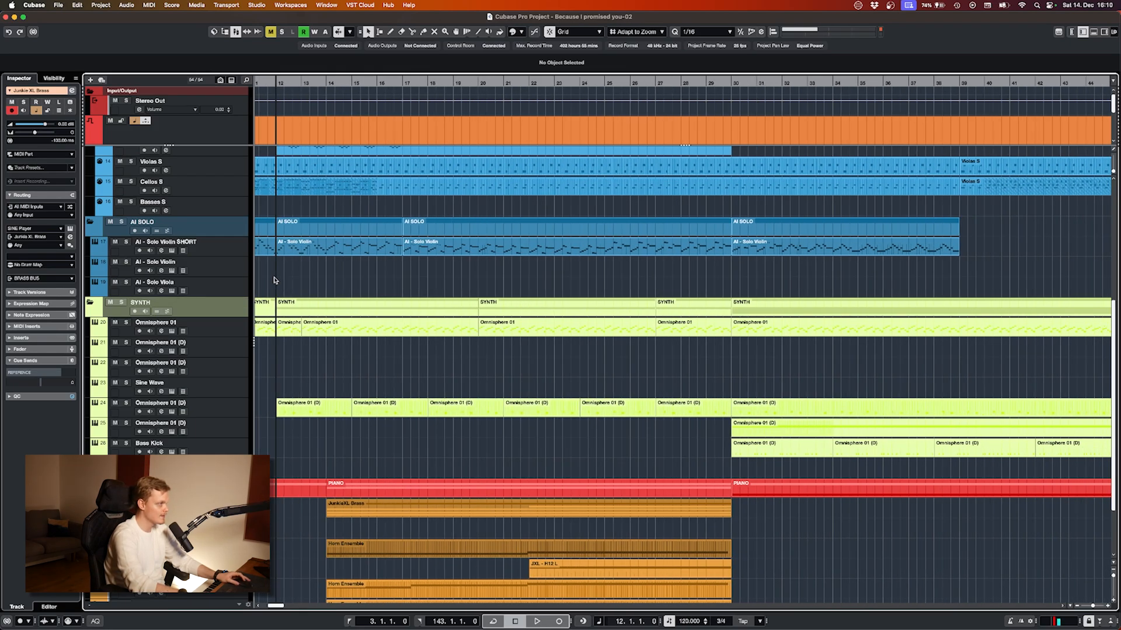
- Solo the SYNTH folder, play it from bar 12, and stop
left_click(120, 302)
key("space")
scroll(376, 282, "right", 5)
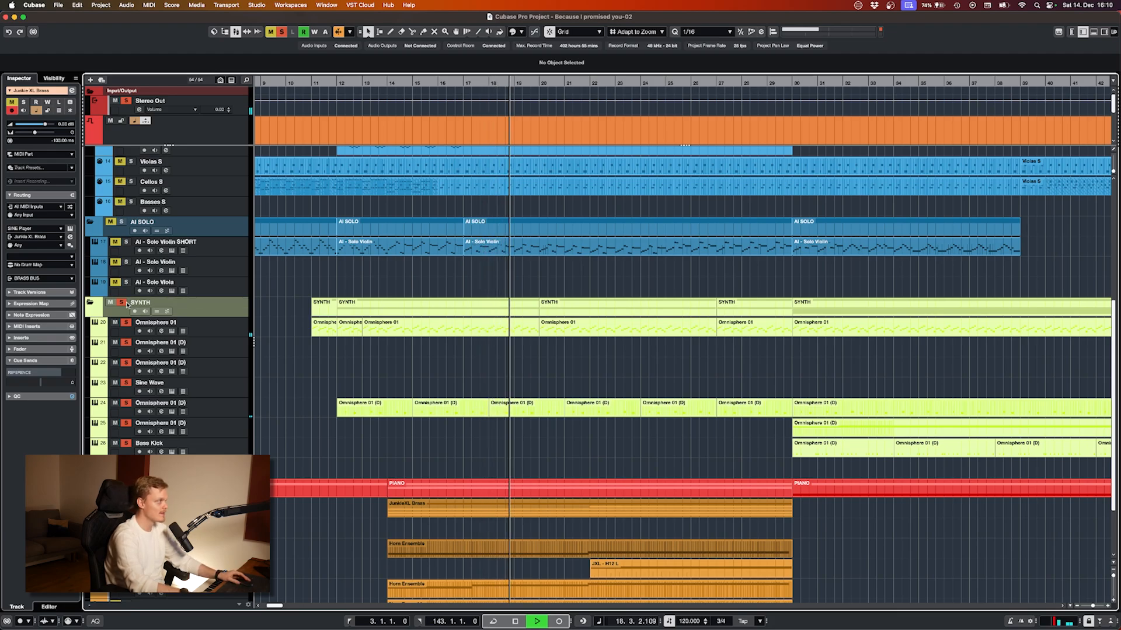
key("space")
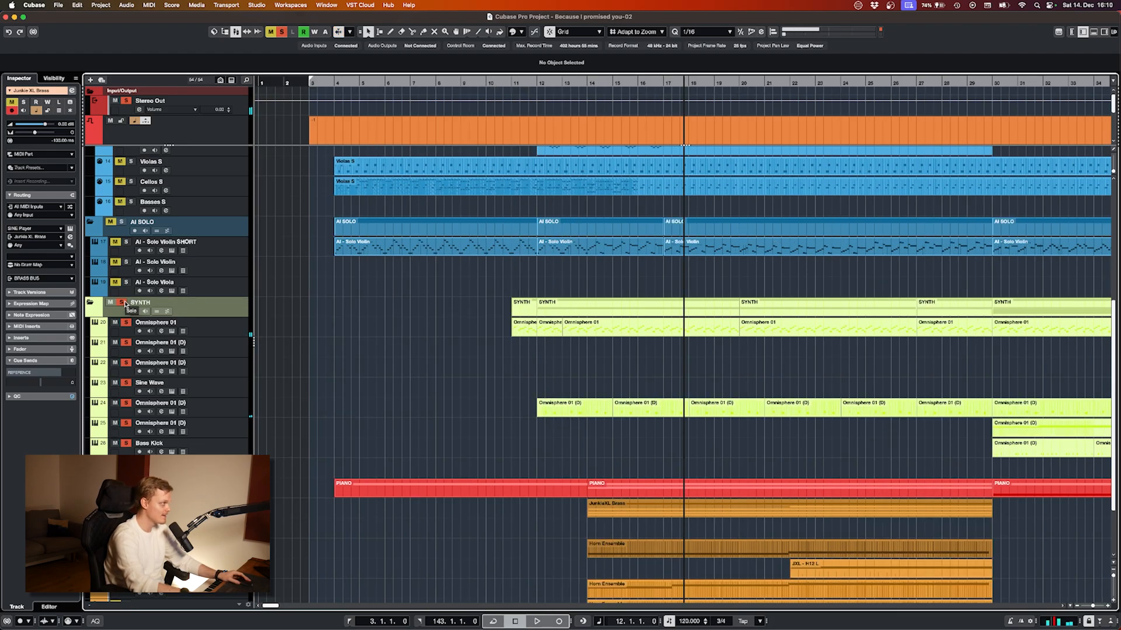
- Clear the SYNTH solo, play the full mix from bar 12, and stop
left_click(123, 302)
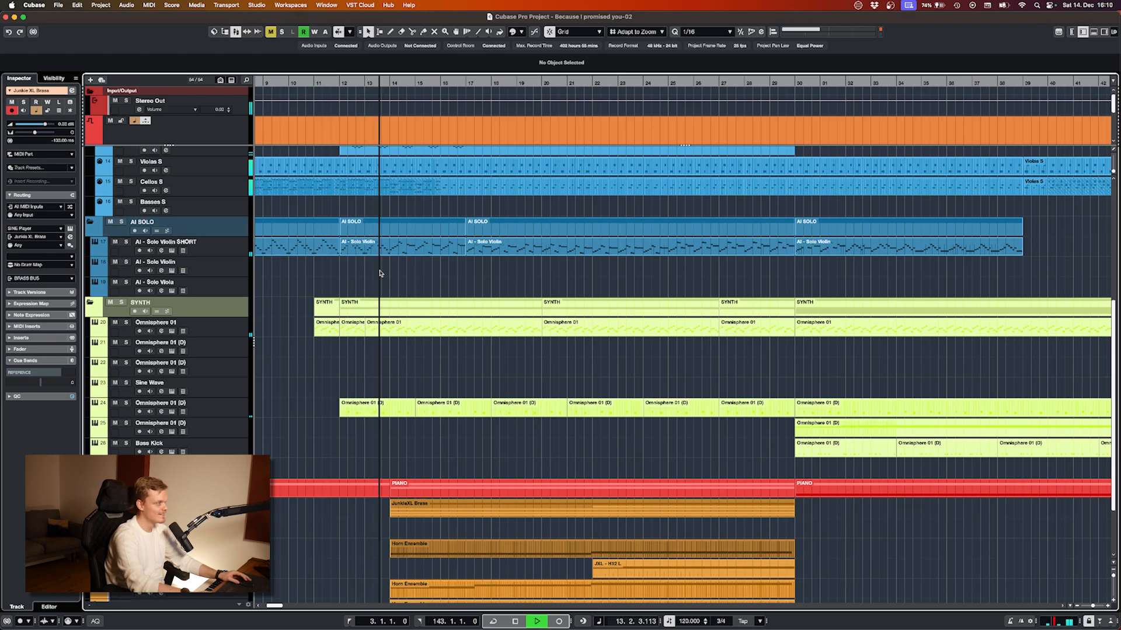
key("g")
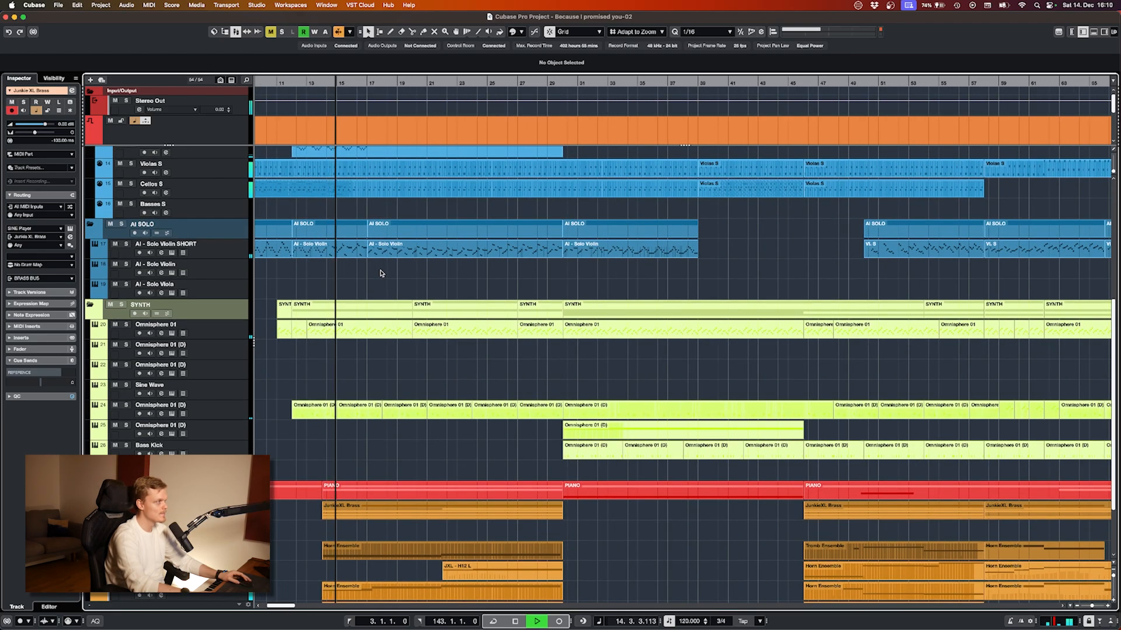
key("space")
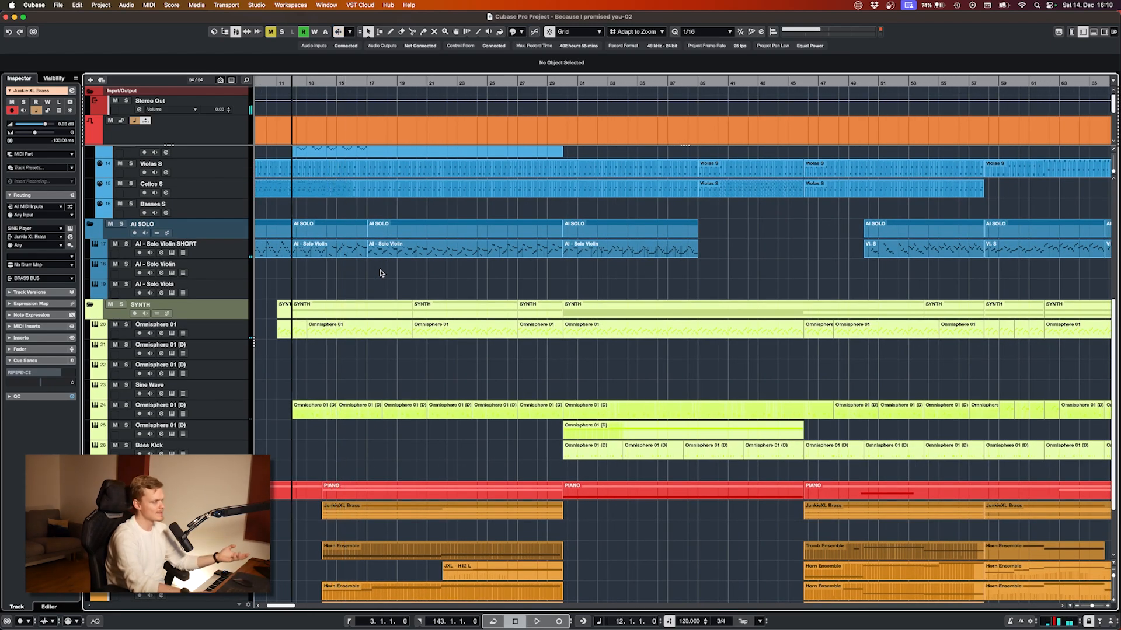
- Set the playhead to bar 30 and start playing the full mix with the synth tracks in view
scroll(380, 273, "up", 5)
key("h")
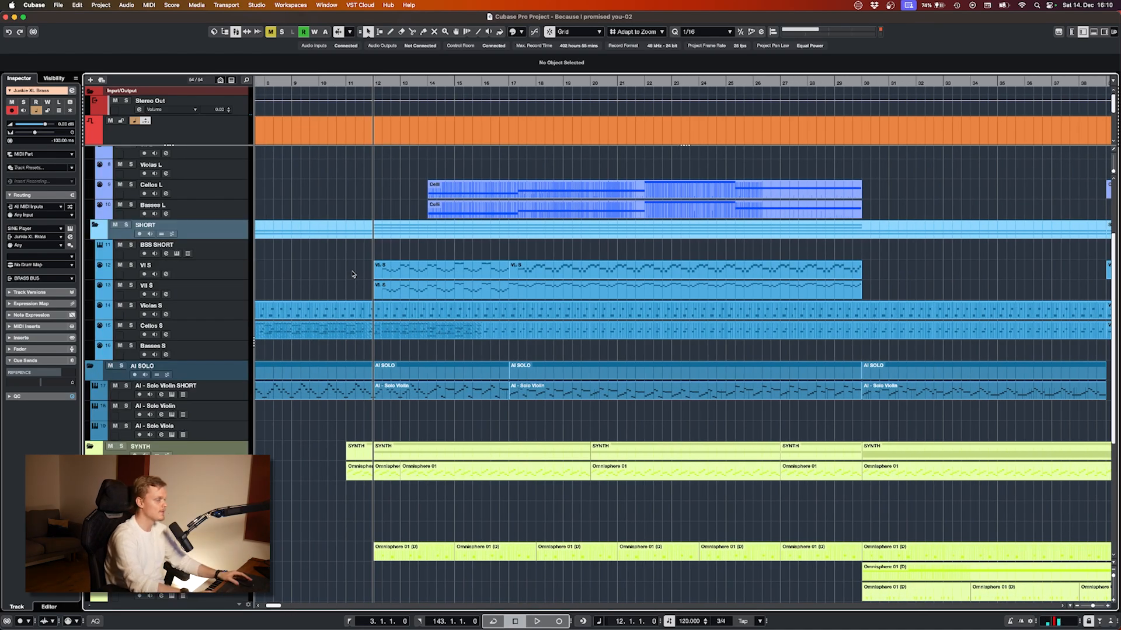
scroll(379, 200, "up", 4)
scroll(383, 232, "down", 10)
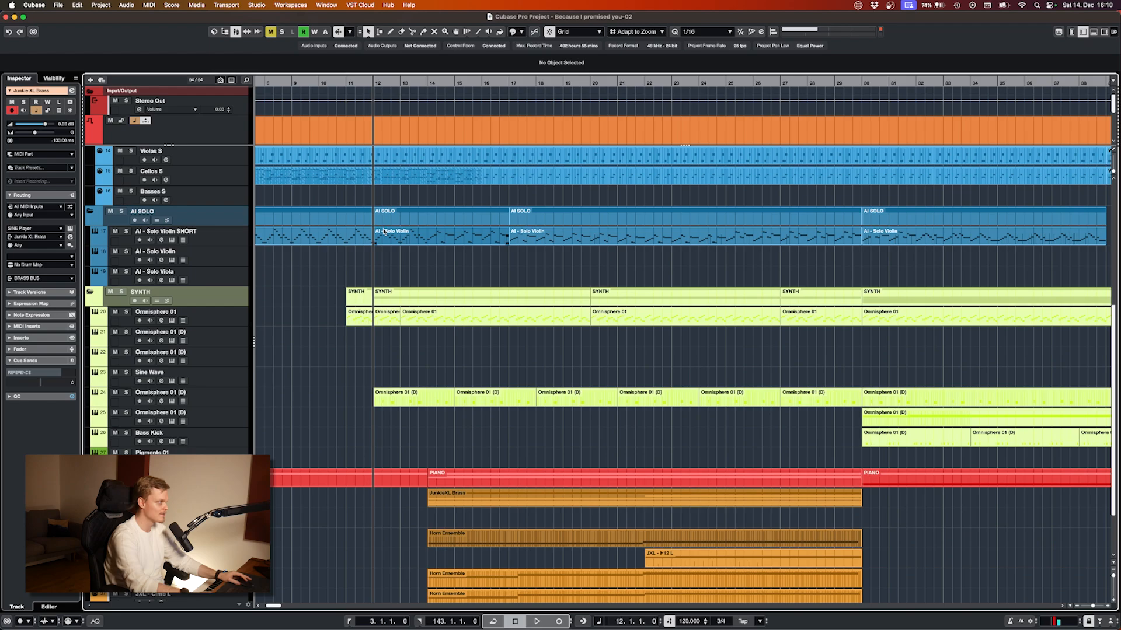
key("g")
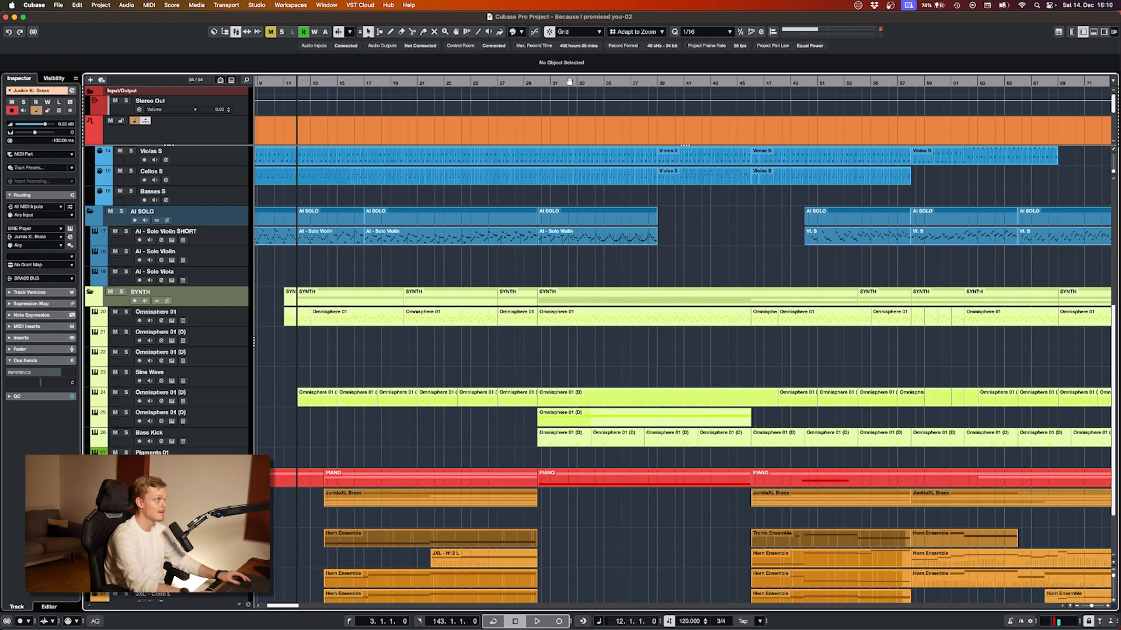
left_click_drag(541, 83, 398, 207)
scroll(398, 207, "up", 8)
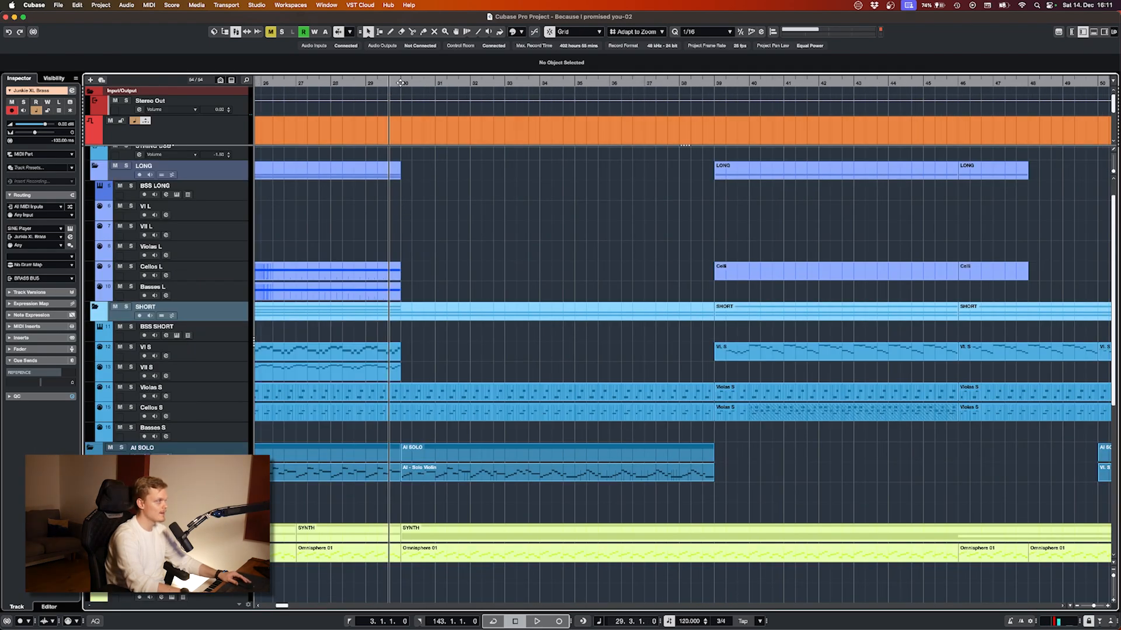
scroll(374, 327, "down", 10)
key("g")
key("g")
key("space")
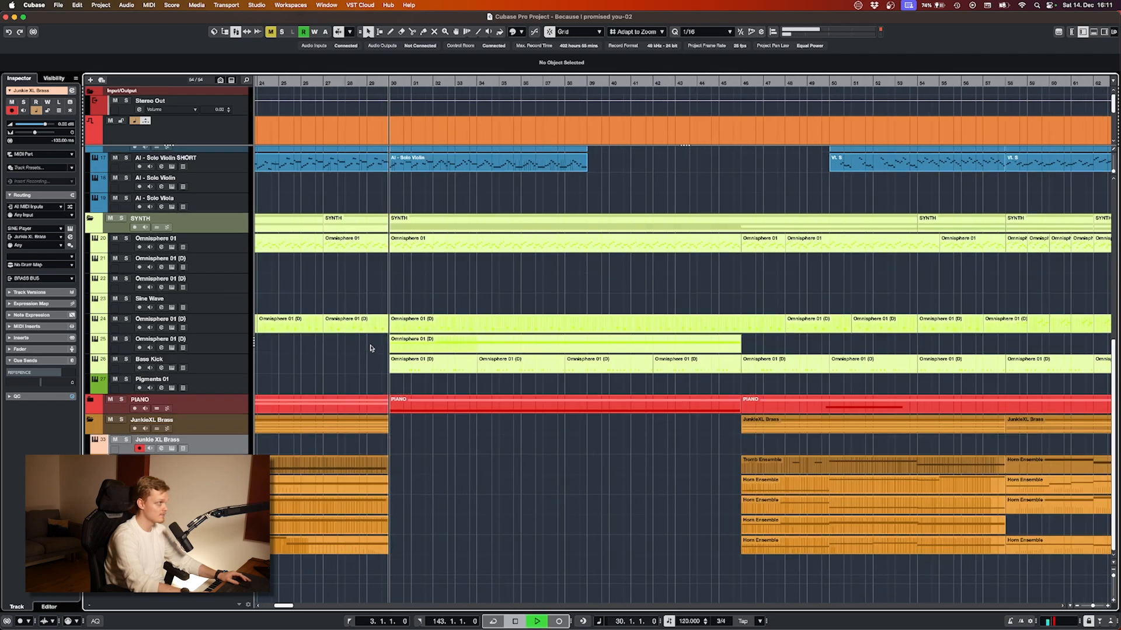
- Solo the Omnisphere 01 (D) track directly above Bass Kick while the passage from bar 30 plays
key("h")
key("h")
key("h")
key("h")
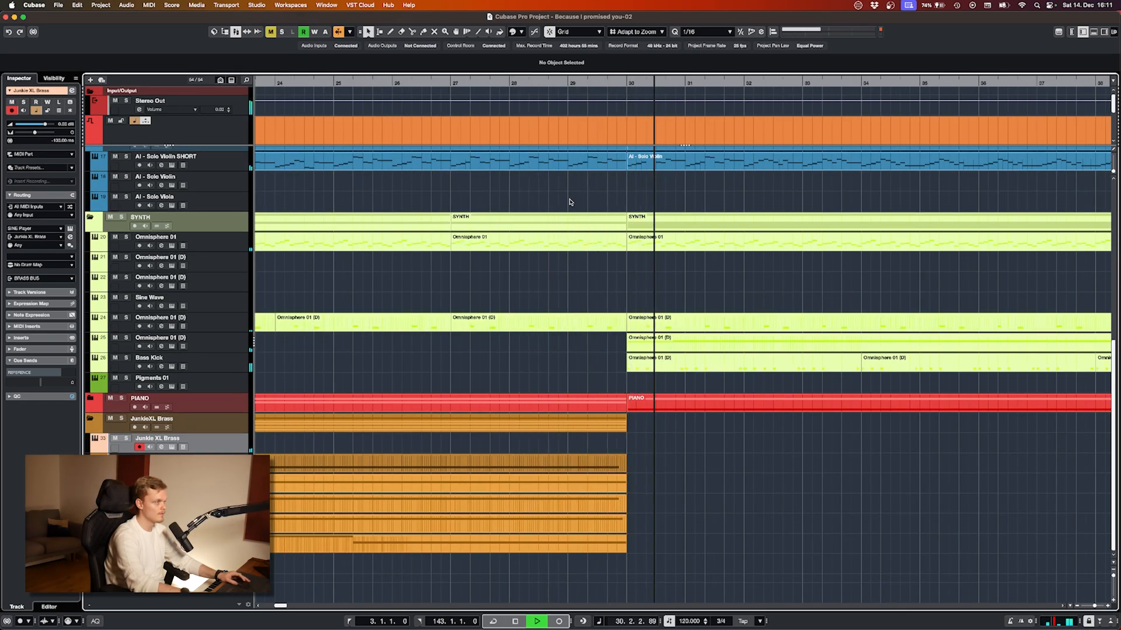
scroll(570, 202, "right", 5)
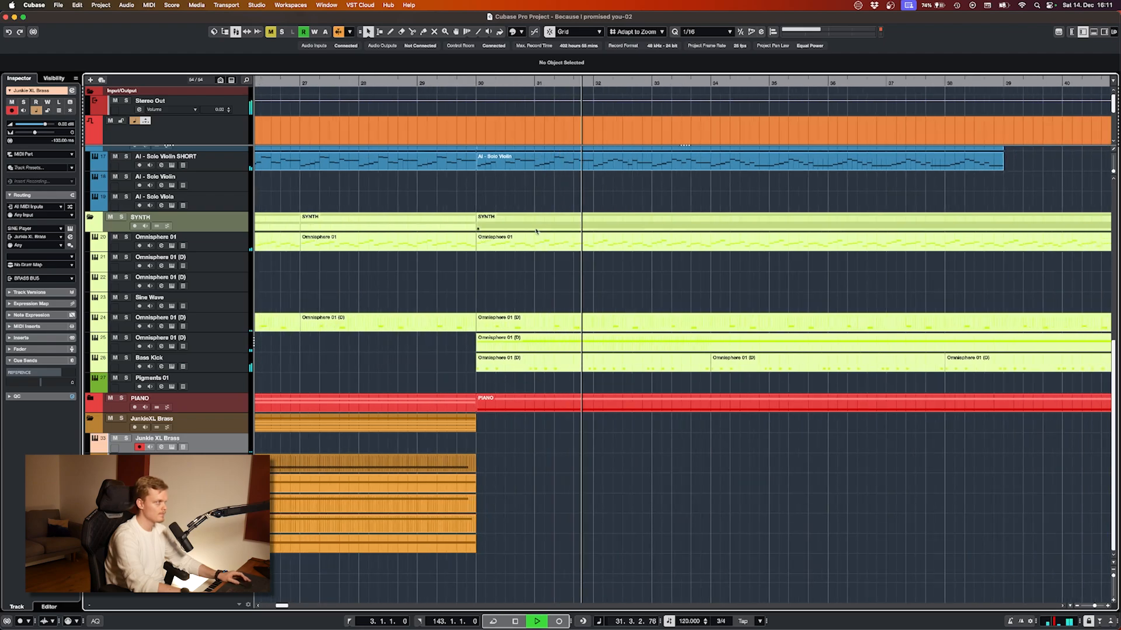
left_click(126, 338)
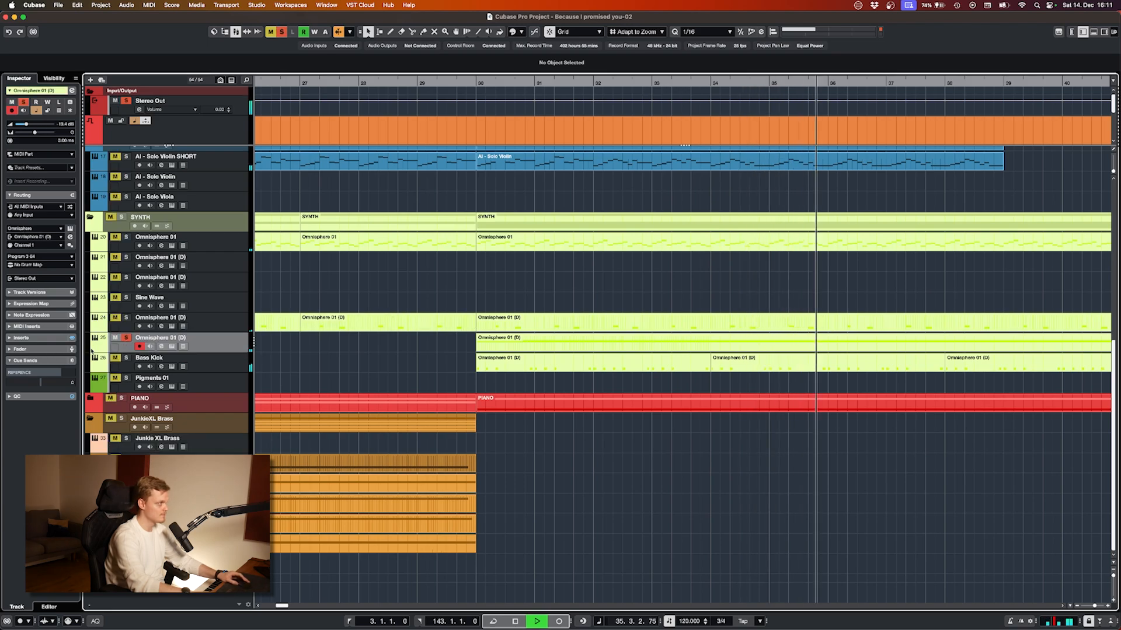
- Solo the Bass Kick track and play the synth passage leading into bar 30
key("space")
left_click(126, 358)
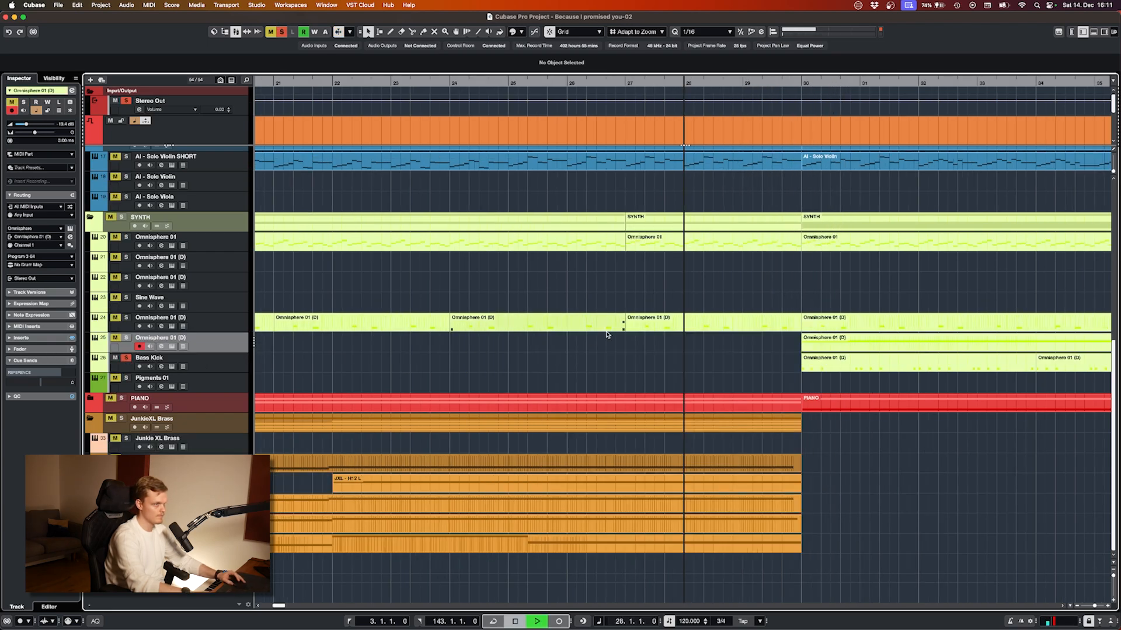
key("space")
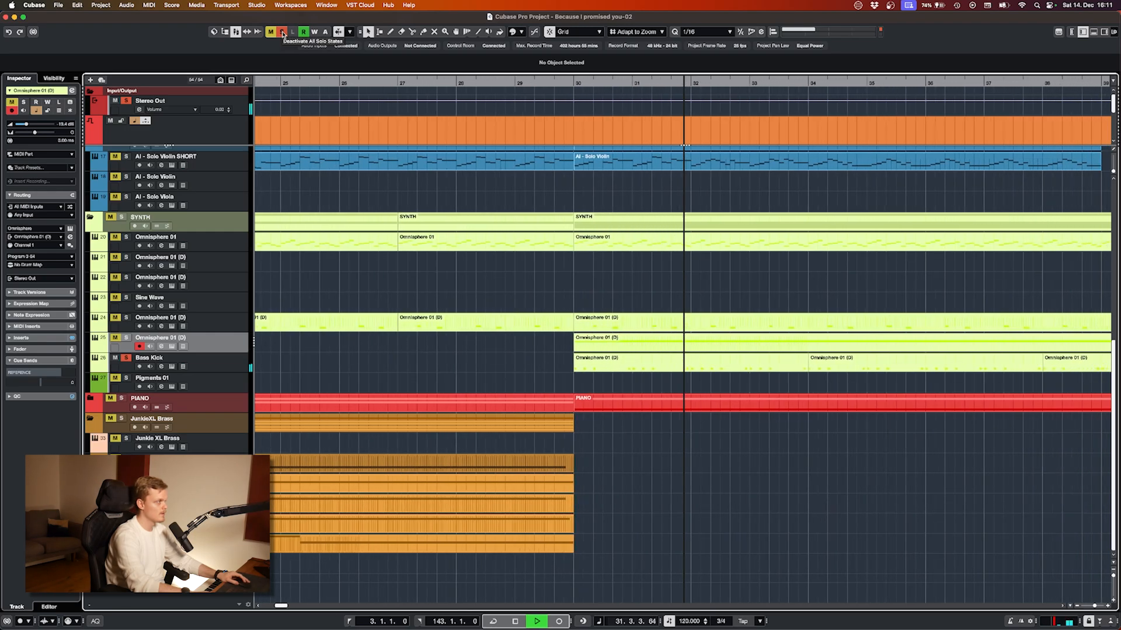
- Open the Pro-Q 3 insert on the Bass Kick track and add a slight bell boost at about 39 Hz
left_click(195, 359)
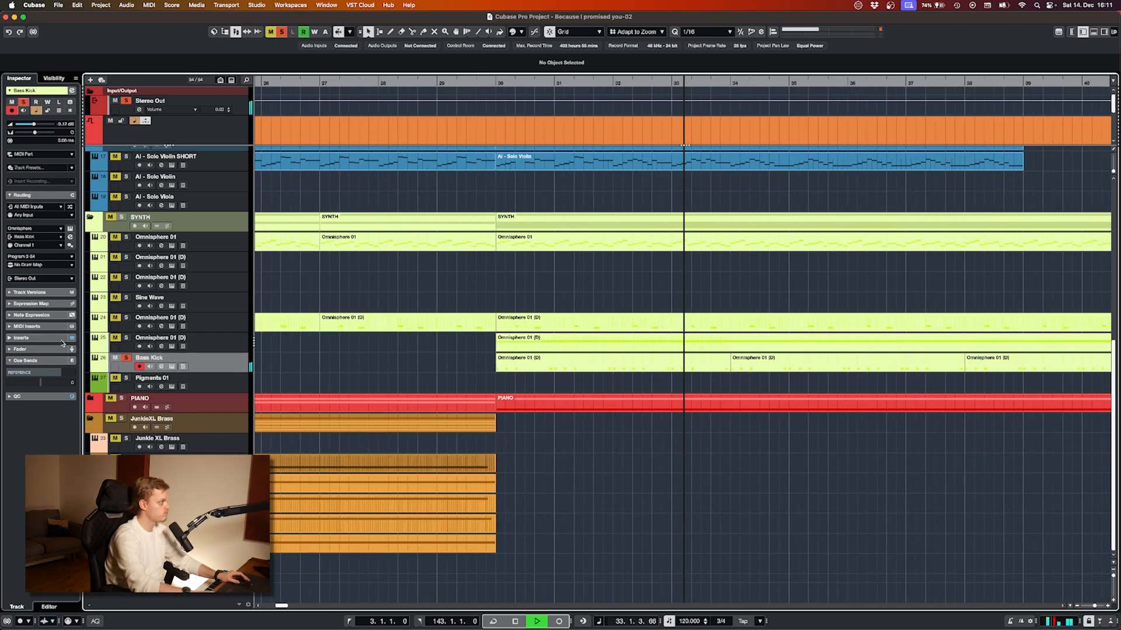
left_click(46, 339)
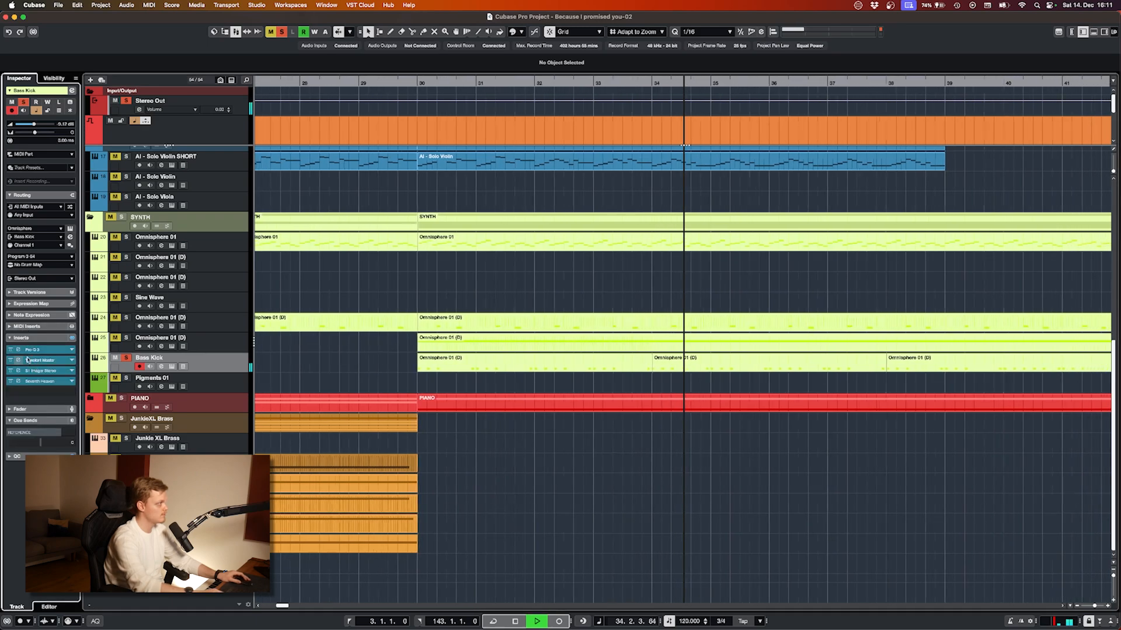
left_click(17, 350)
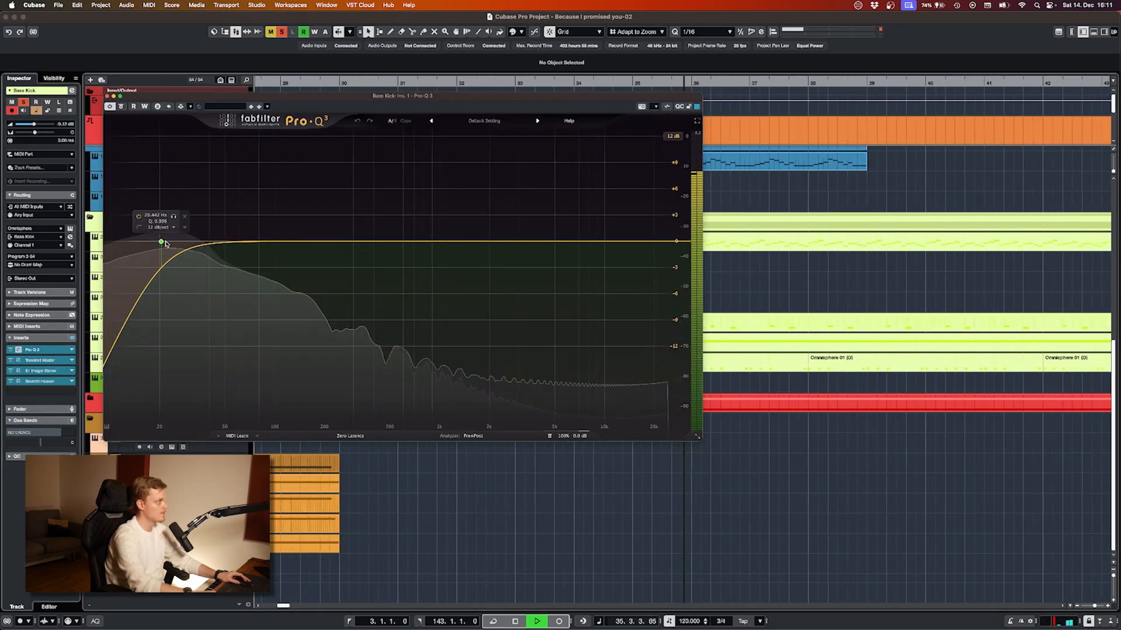
left_click(203, 246)
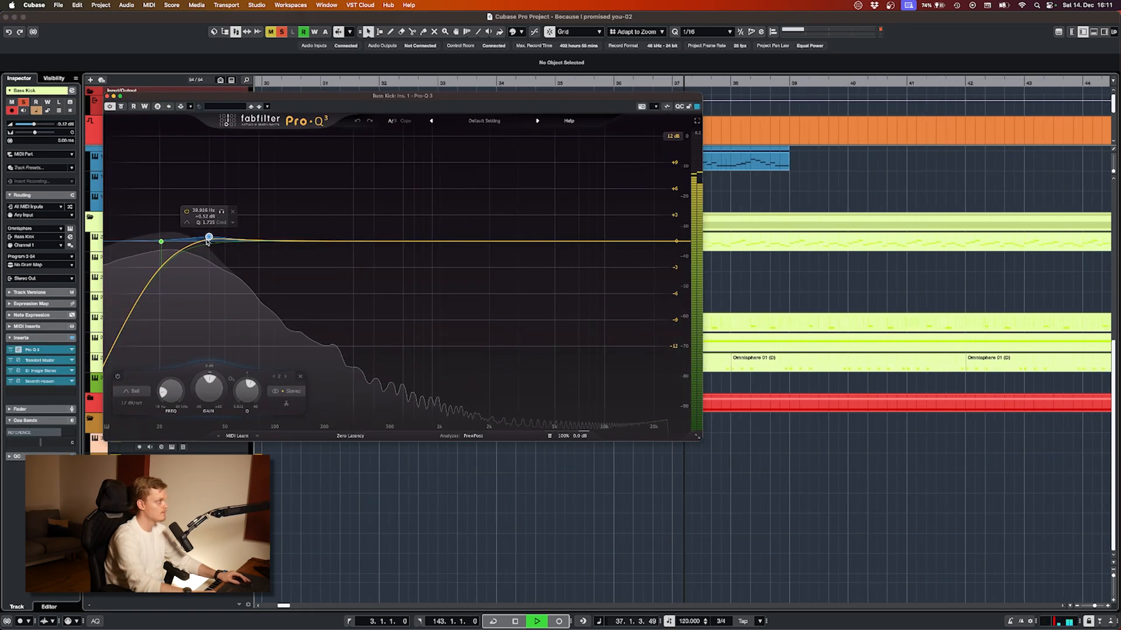
right_click(208, 237)
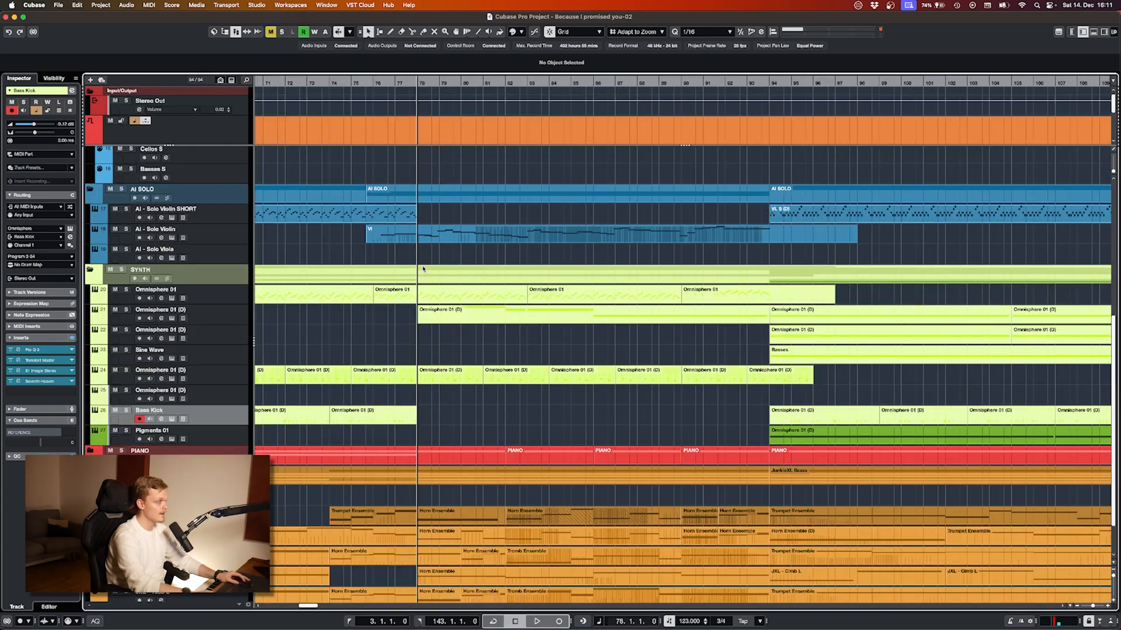
- Set the playhead to bar 94 and look over the string, solo and synth parts that start there
scroll(412, 331, "up", 5)
scroll(412, 331, "down", 5)
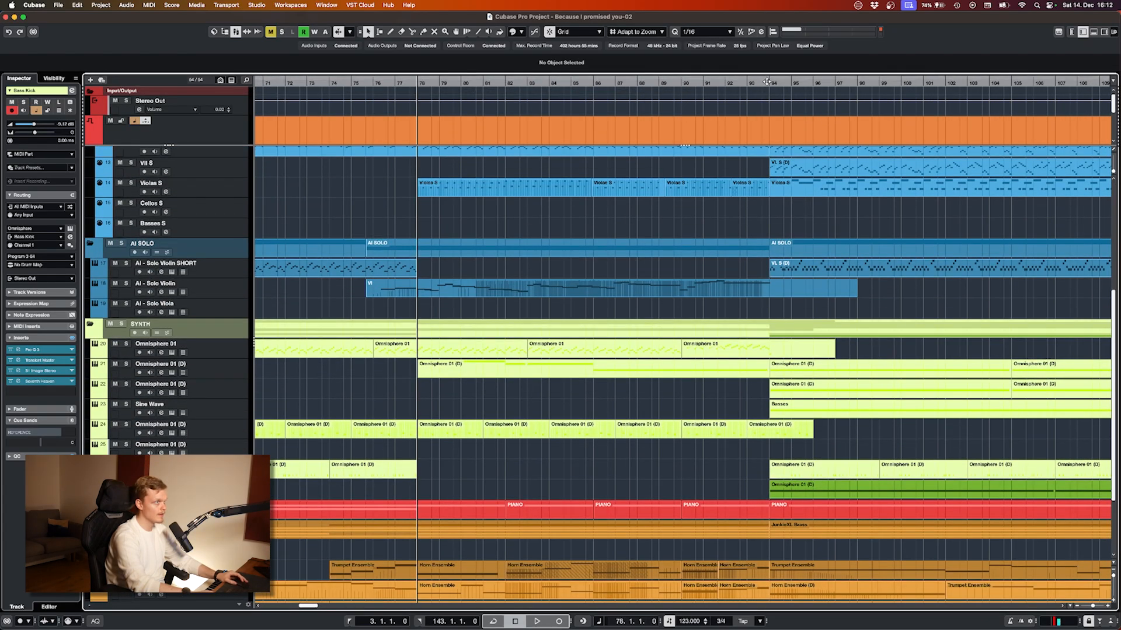
left_click(772, 84)
scroll(346, 321, "right", 5)
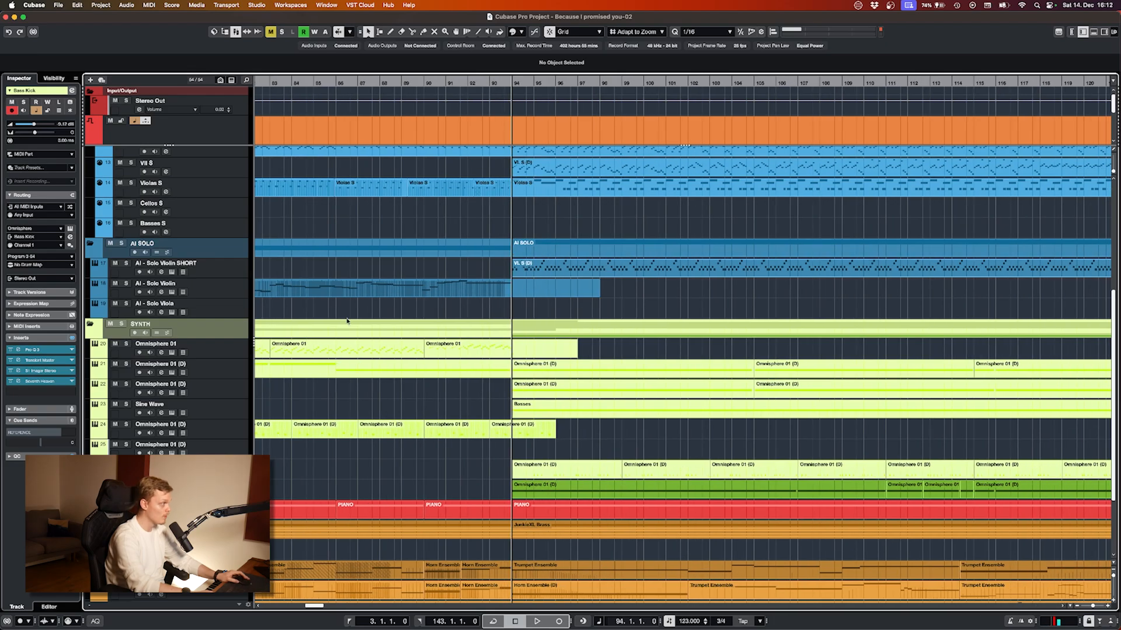
scroll(363, 296, "up", 4)
scroll(510, 200, "up", 3)
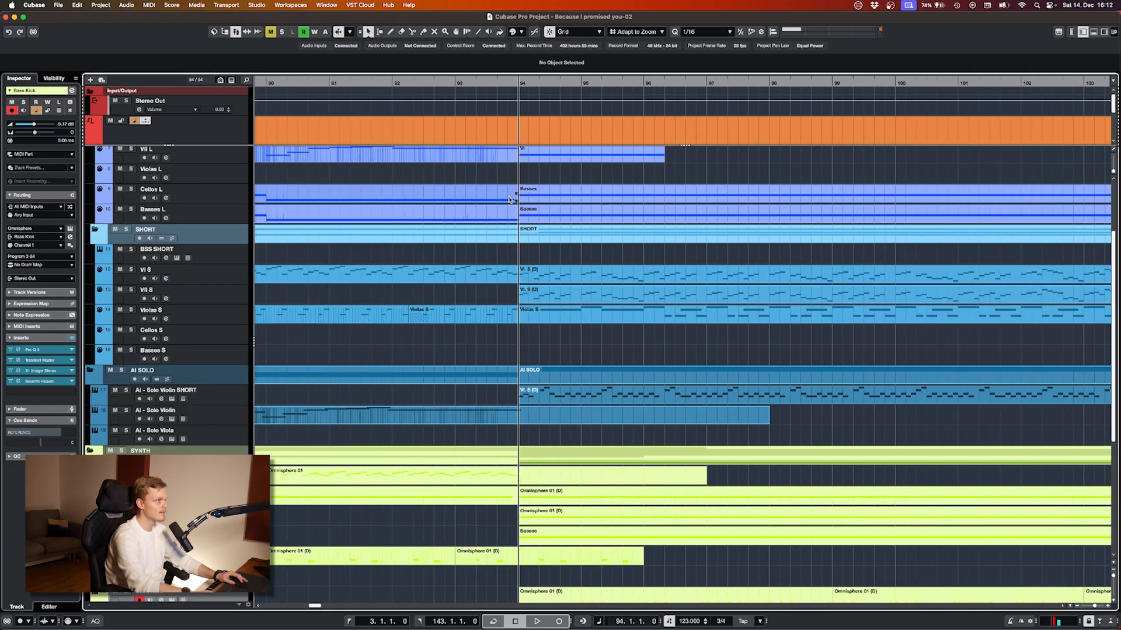
scroll(509, 199, "up", 4)
scroll(509, 199, "down", 2)
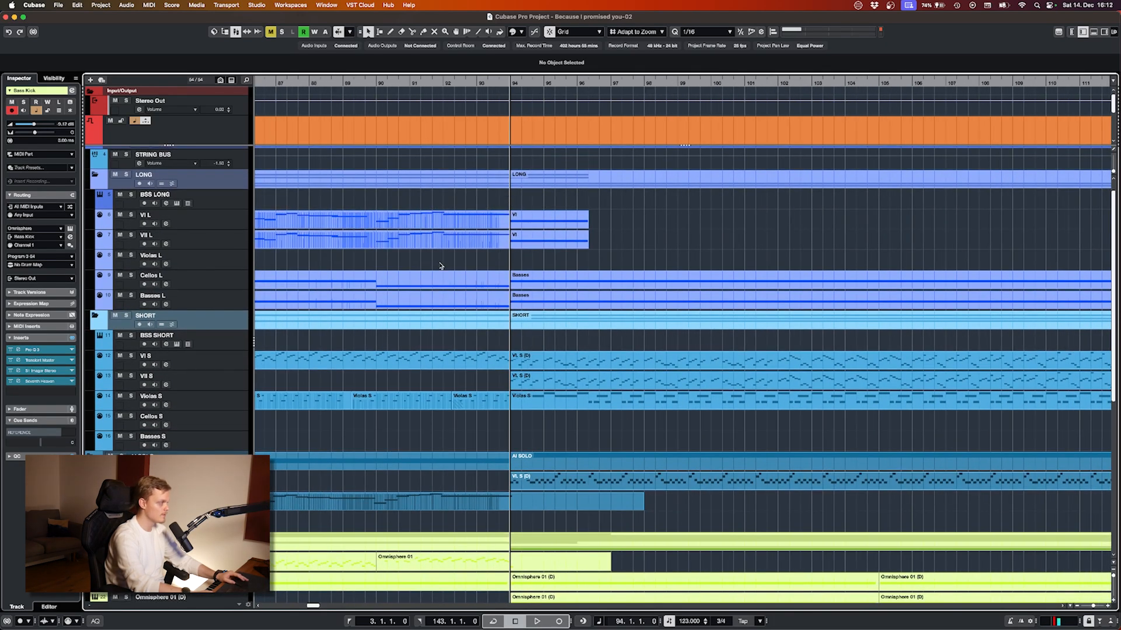
- Play the full mix from bar 94 with the synth tracks in view, and stop
scroll(402, 268, "down", 8)
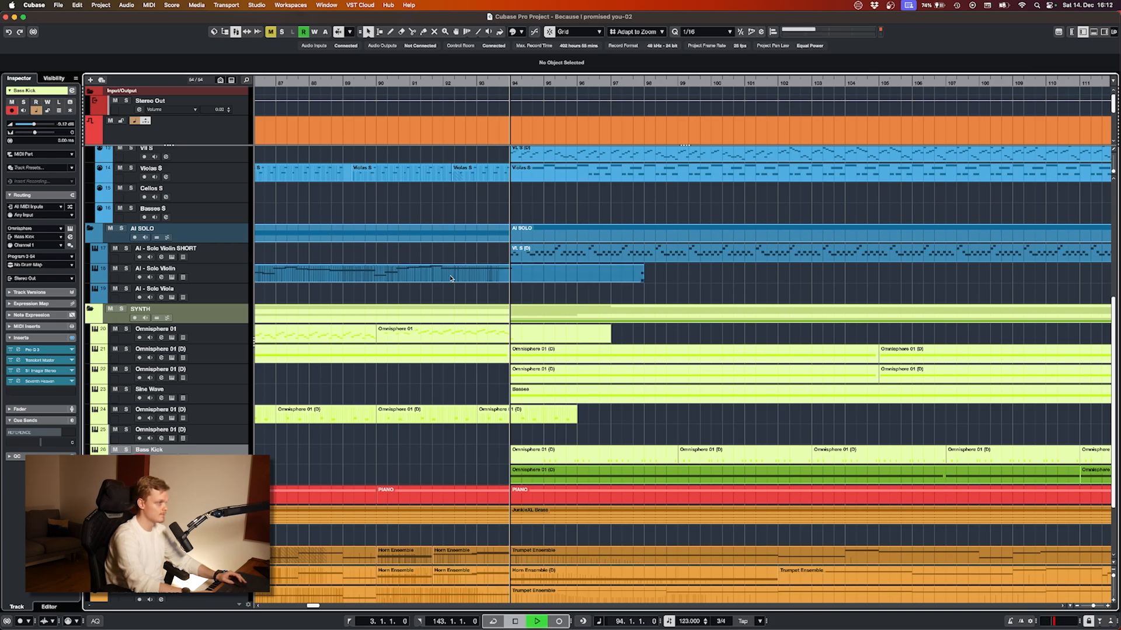
scroll(347, 365, "left", 3)
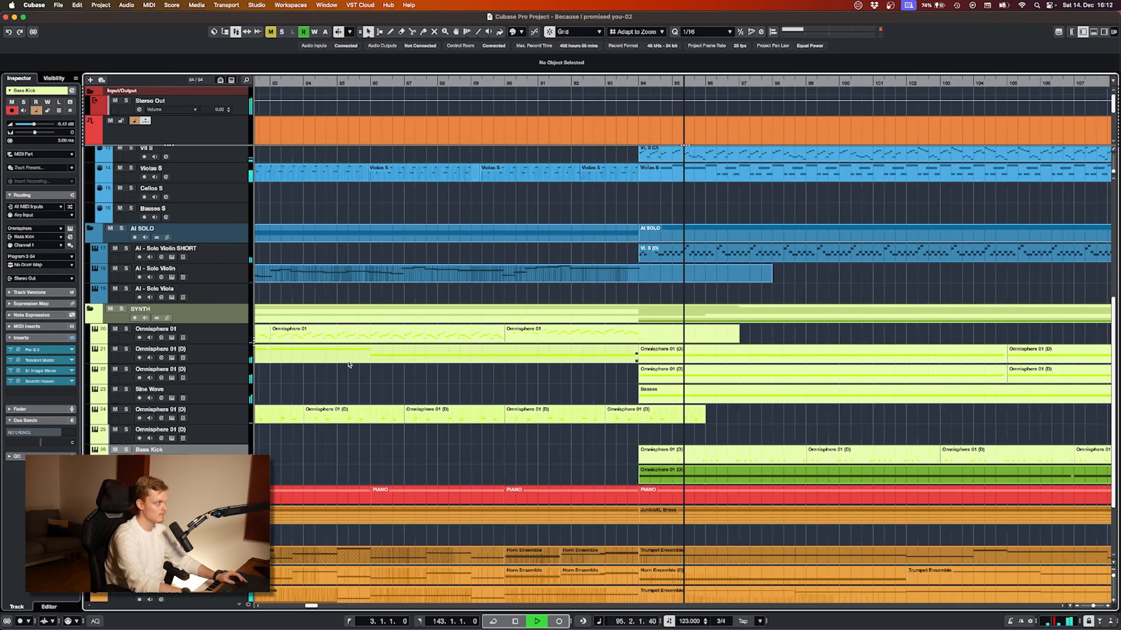
scroll(347, 365, "right", 2)
scroll(347, 365, "down", 1)
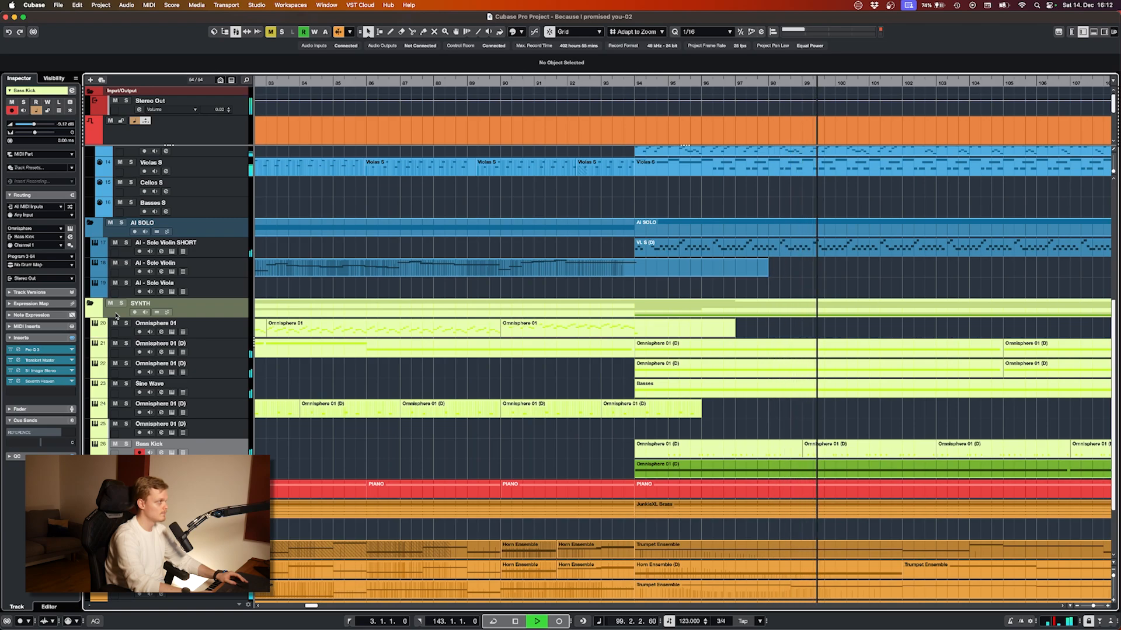
key("space")
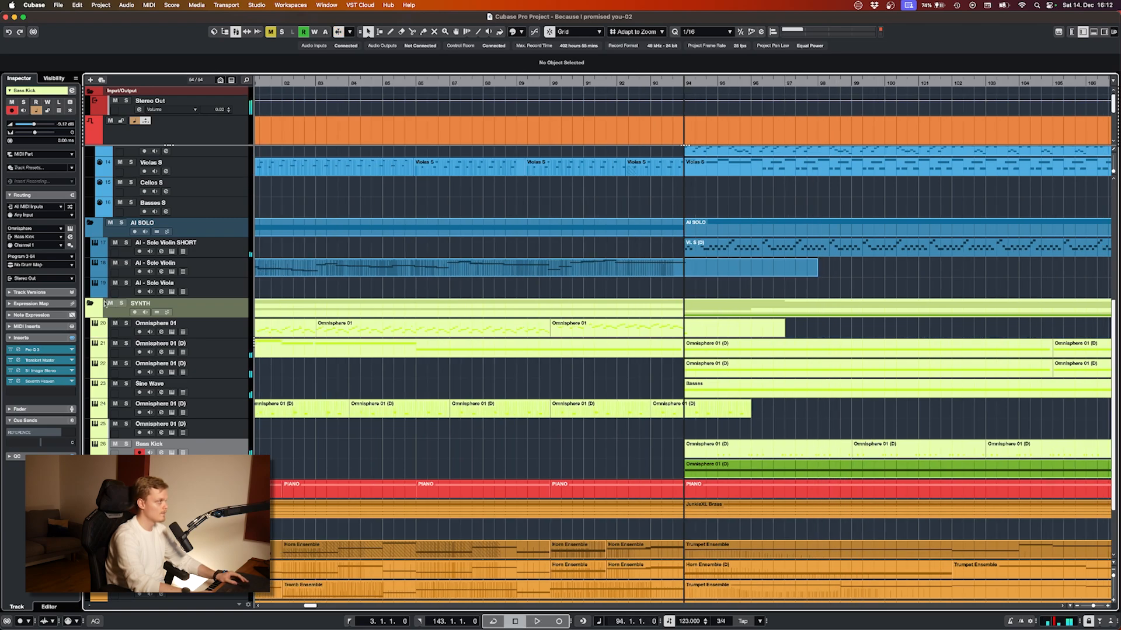
- Mute the SYNTH folder, play the mix from bar 94 without it, and clear the mute
left_click(109, 304)
key("space")
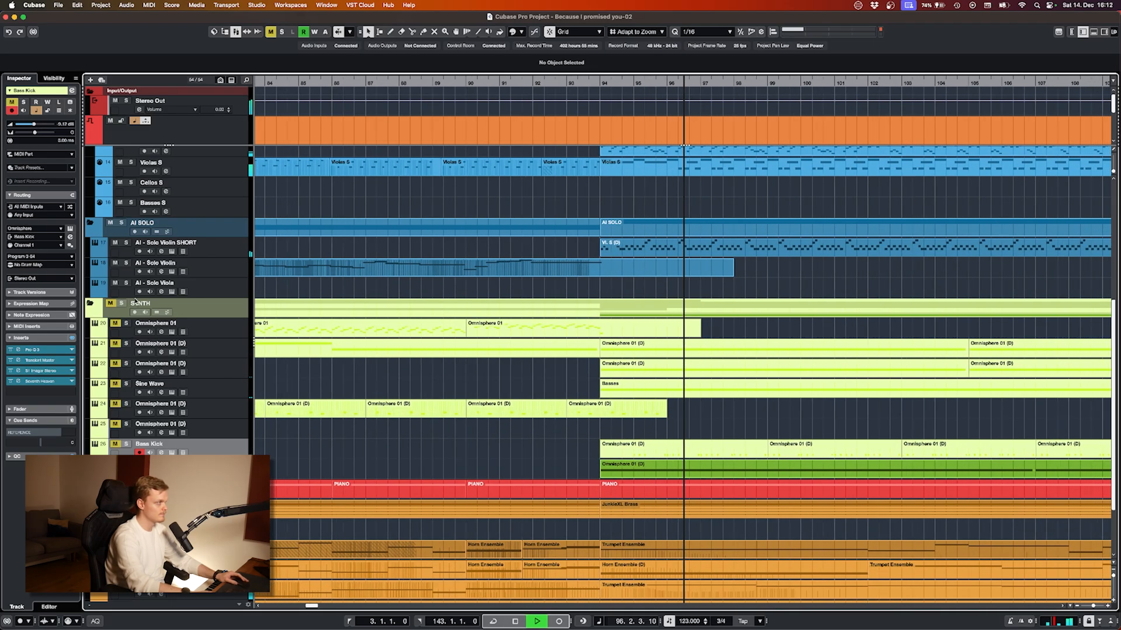
left_click(110, 304)
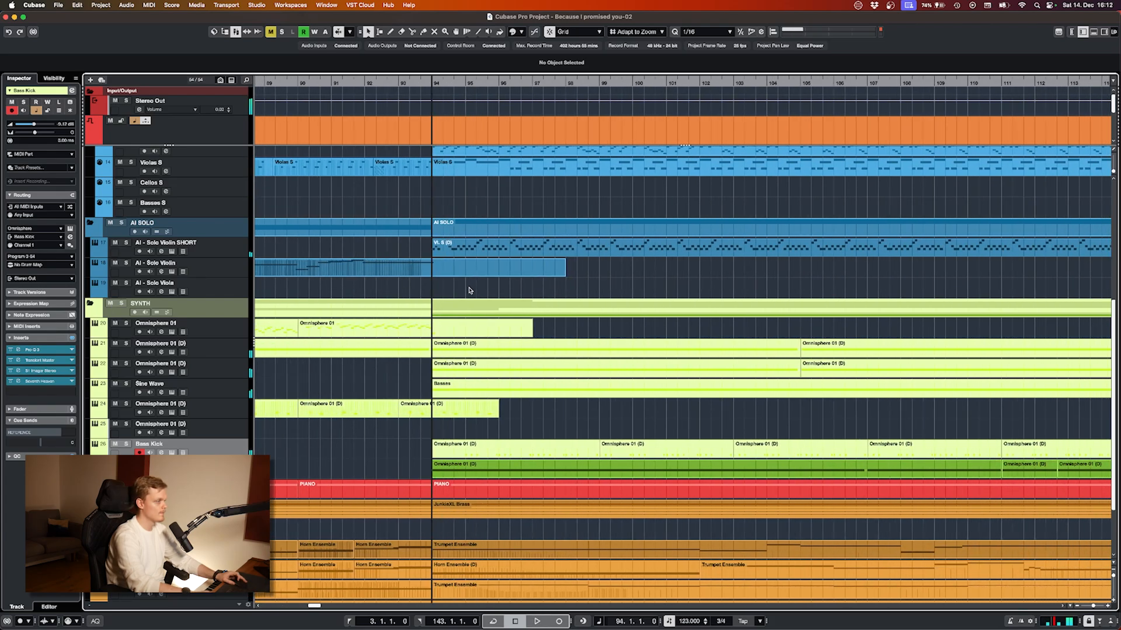
- Examine how the string, solo, synth and brass parts line up around bar 94
scroll(468, 290, "up", 10)
scroll(485, 287, "left", 2)
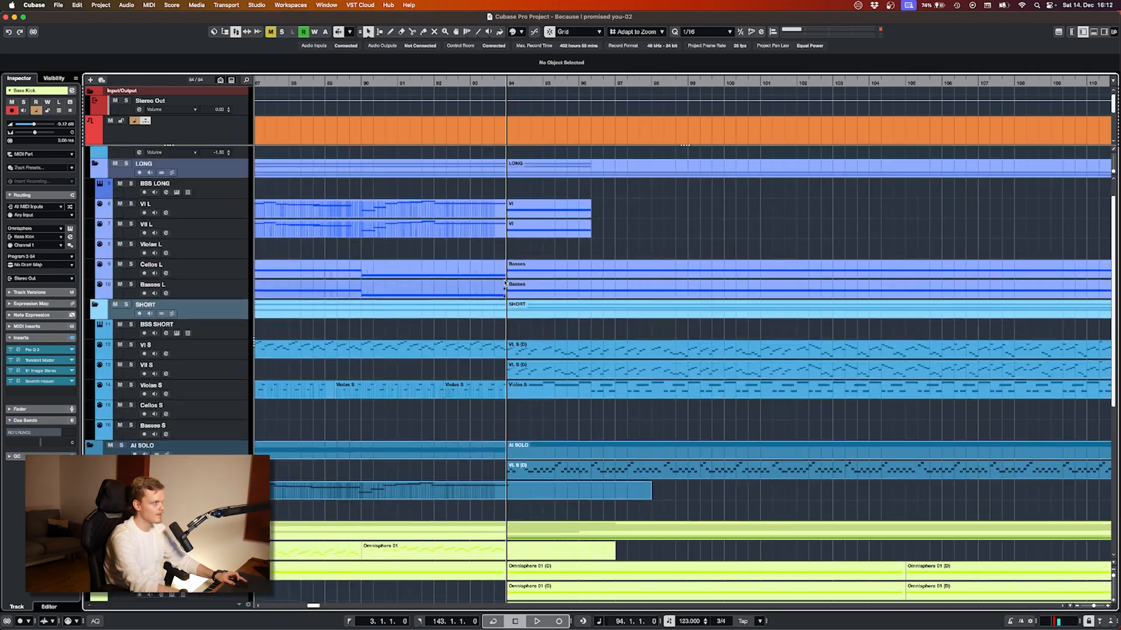
scroll(505, 284, "down", 10)
scroll(502, 297, "up", 10)
scroll(499, 309, "down", 10)
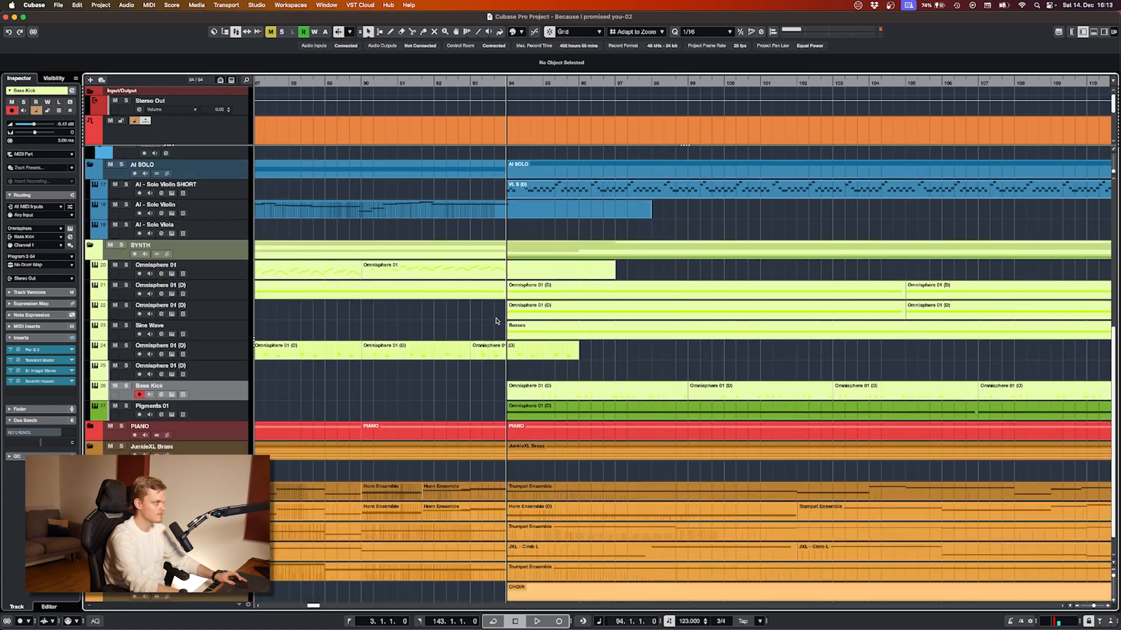
scroll(508, 301, "up", 10)
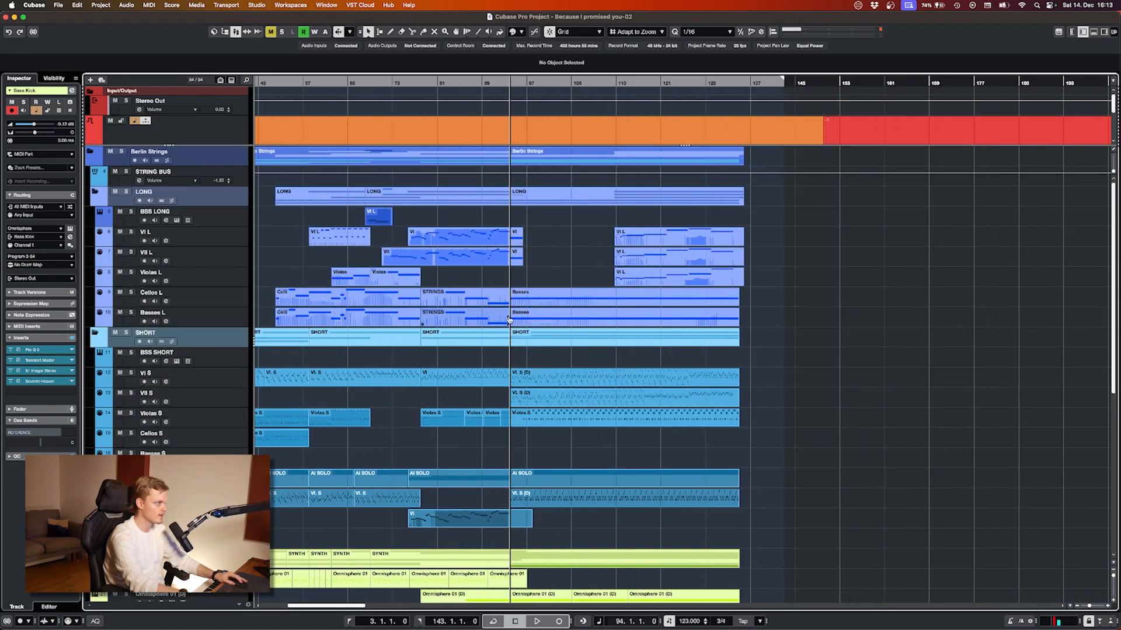
scroll(509, 319, "down", 10)
scroll(510, 319, "right", 2)
scroll(510, 319, "up", 1)
scroll(502, 316, "down", 2)
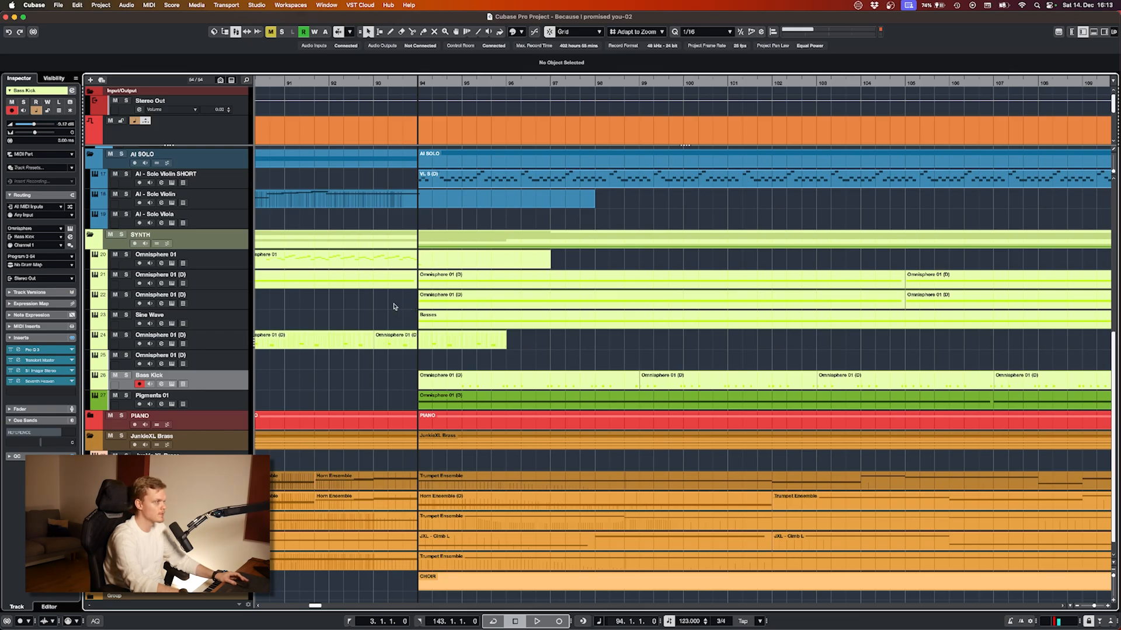
scroll(425, 303, "up", 3)
scroll(422, 311, "down", 4)
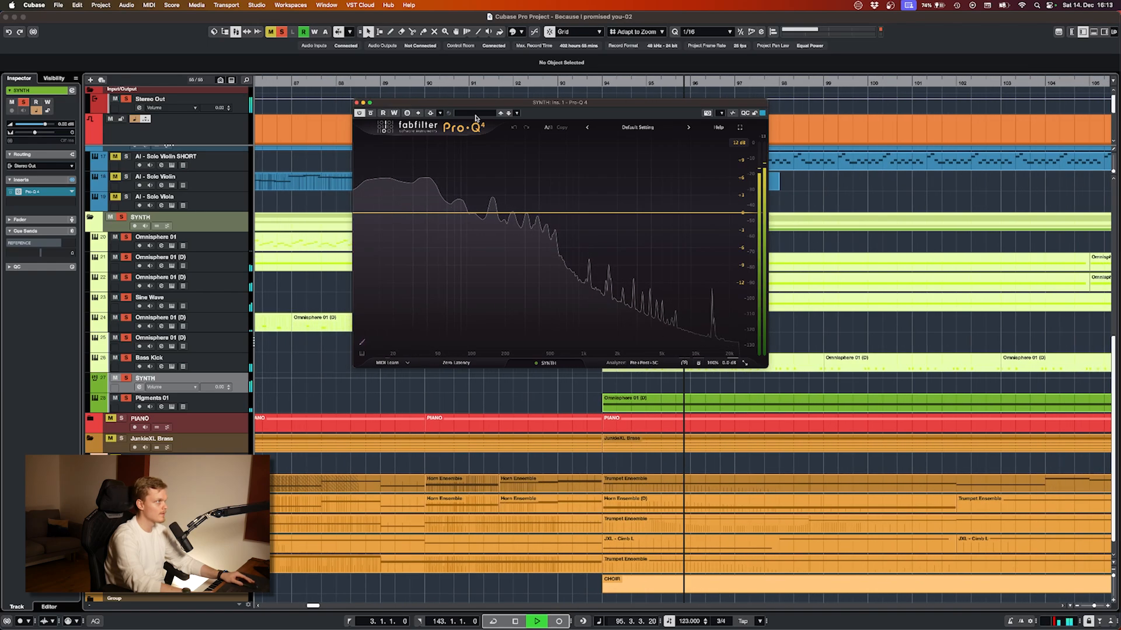
- Inspect the Pro-Q 4 spectrum of the SYNTH group during playback, close the plug-in, and clear all solos
left_click_drag(464, 107, 516, 161)
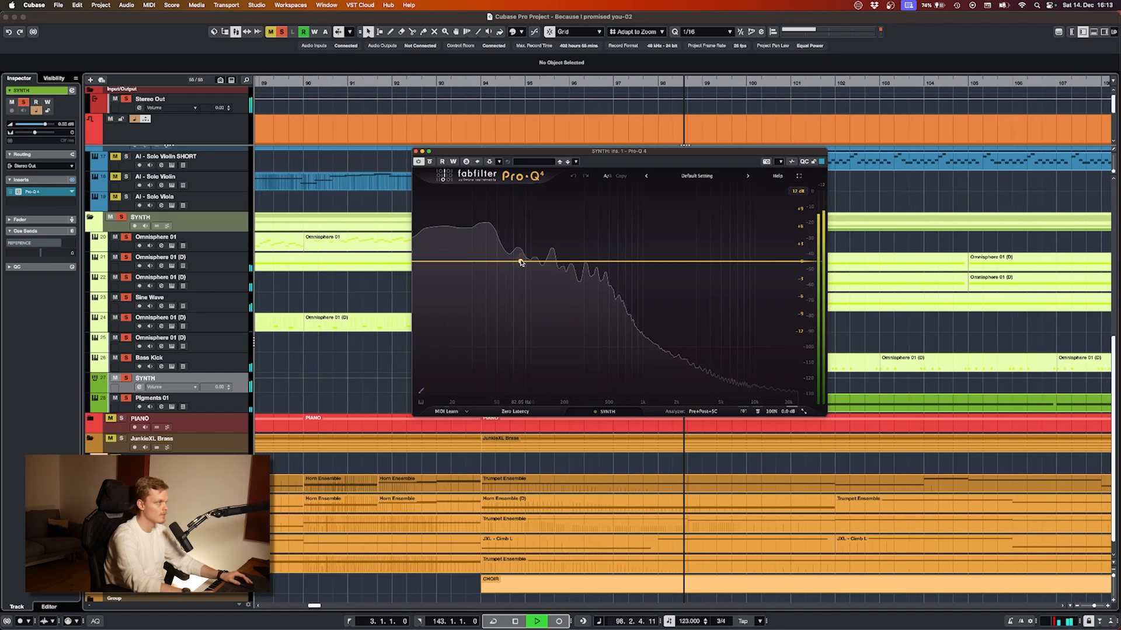
left_click(415, 152)
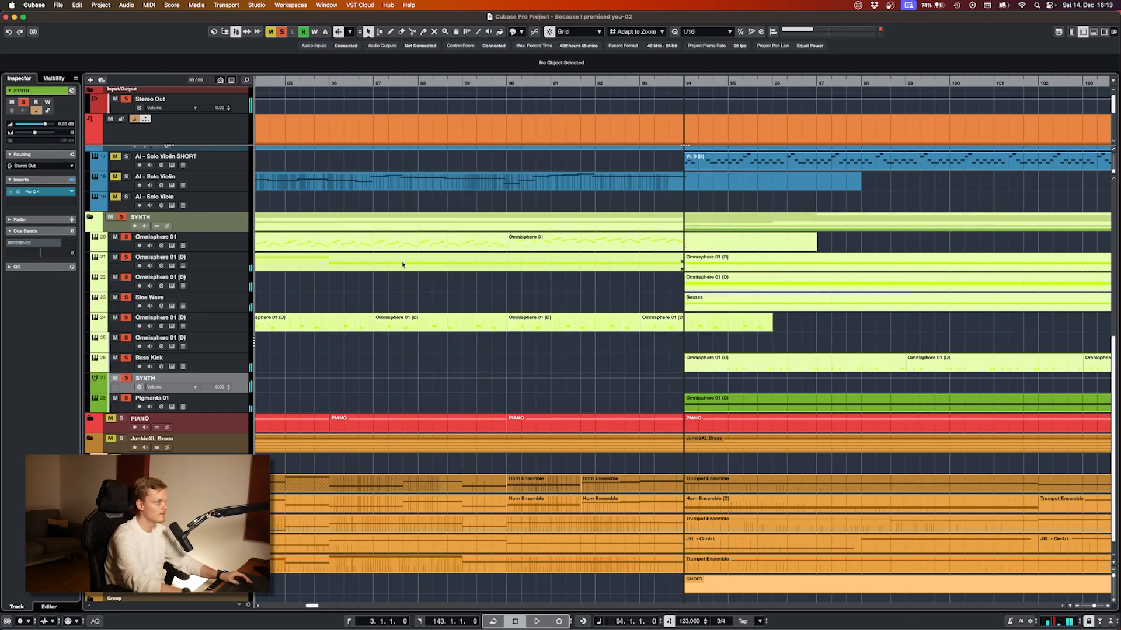
left_click(281, 32)
- Examine the CHOIR part against the string and synth parts around bar 94
scroll(642, 350, "up", 3)
key("h")
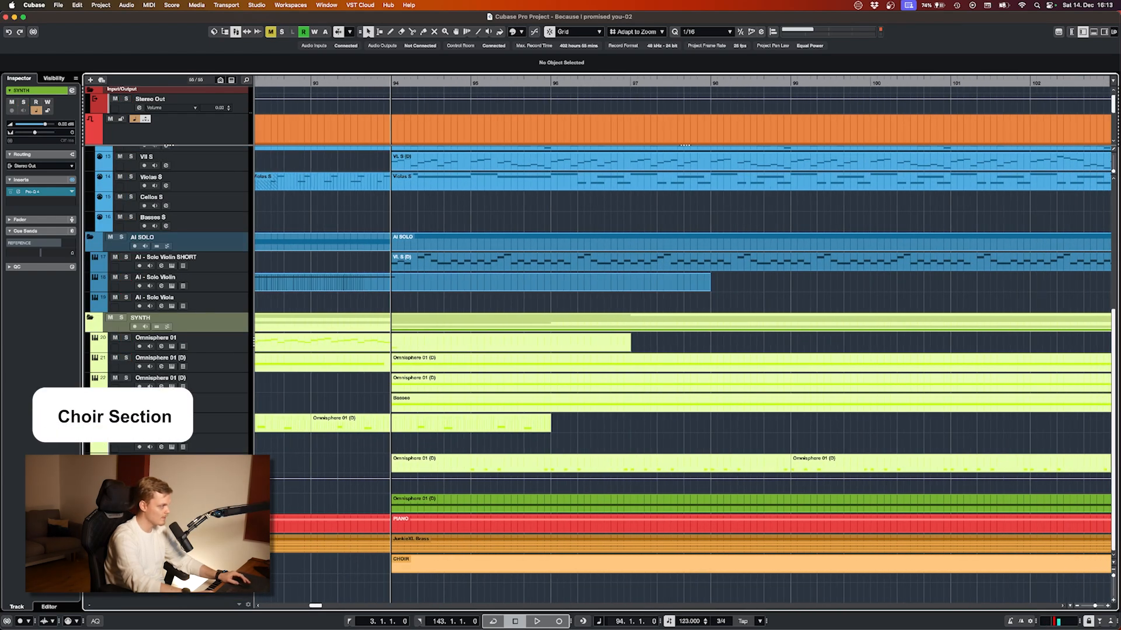
key("g")
scroll(357, 280, "up", 3)
scroll(363, 288, "down", 3)
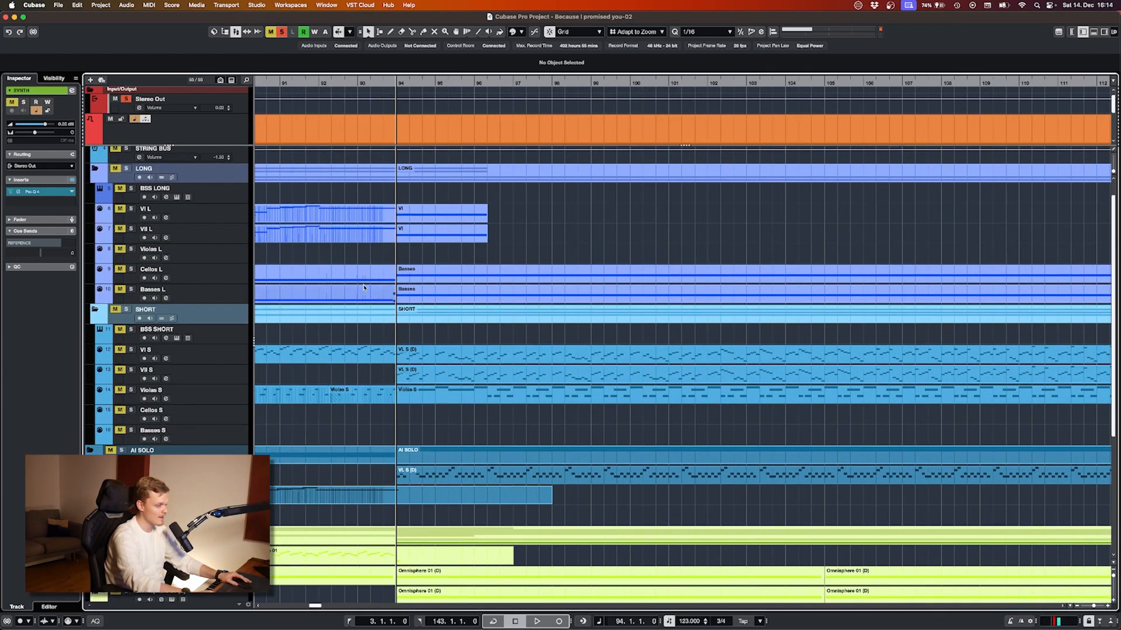
key("g")
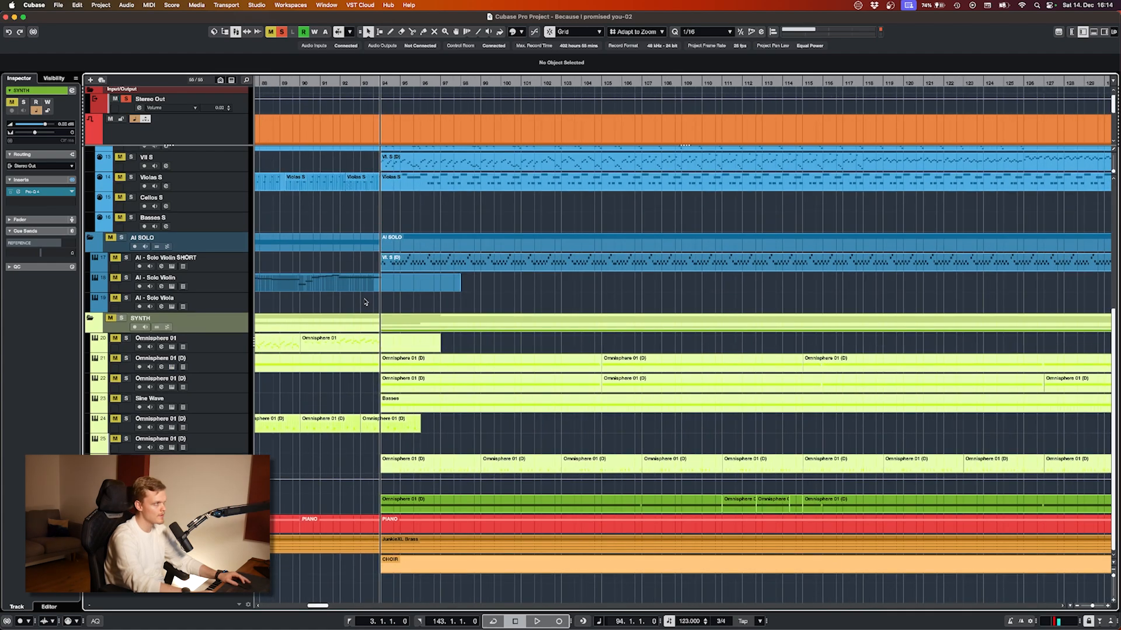
key("g")
key("h")
key("h")
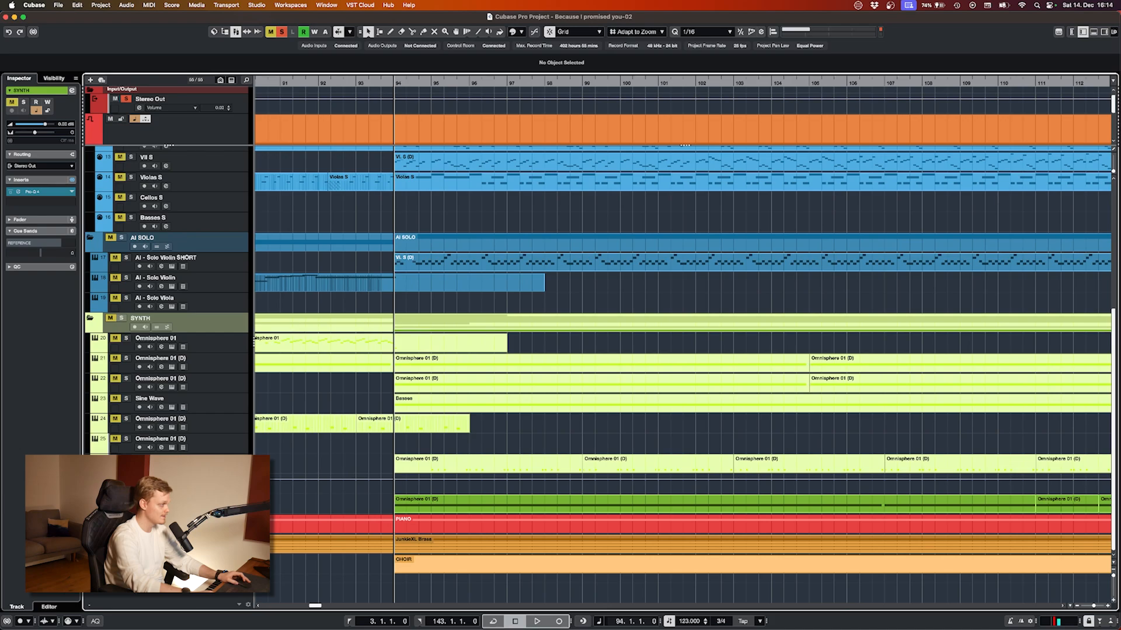
key("g")
key("g")
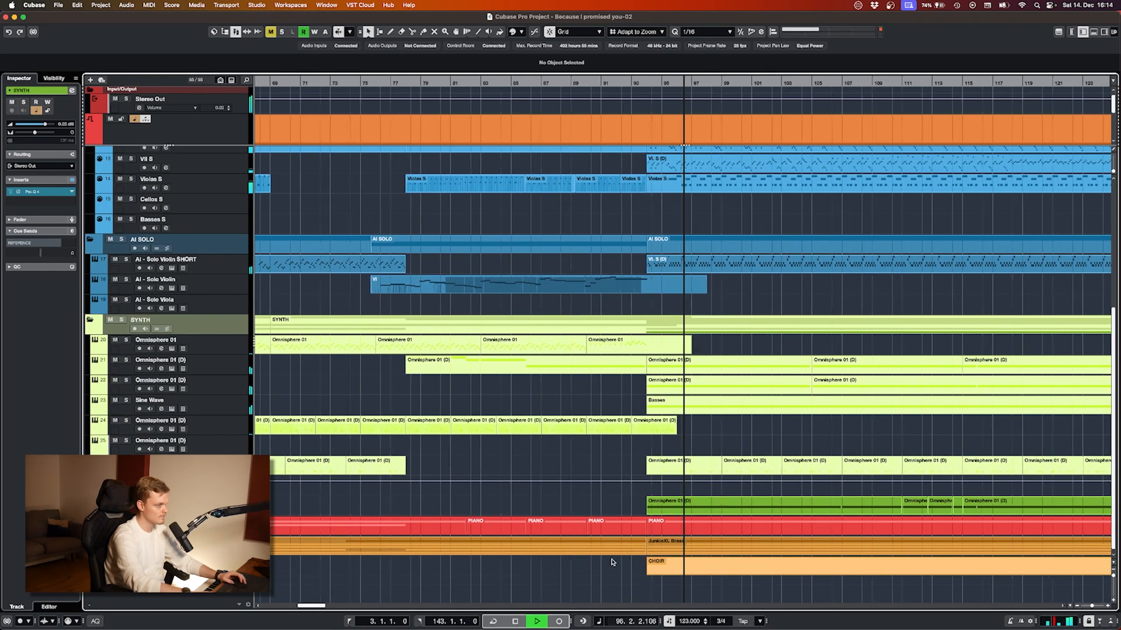
- Open the CHOIR part in the Key Editor to view its notes, close the editor, and stop playback
double_click(650, 565)
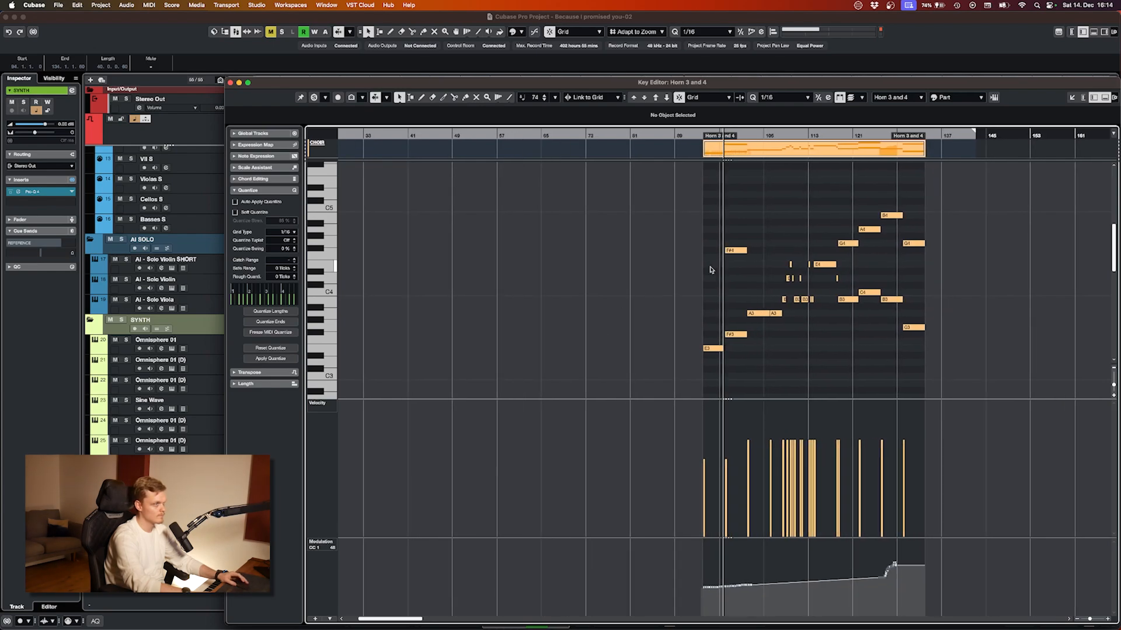
key("Return")
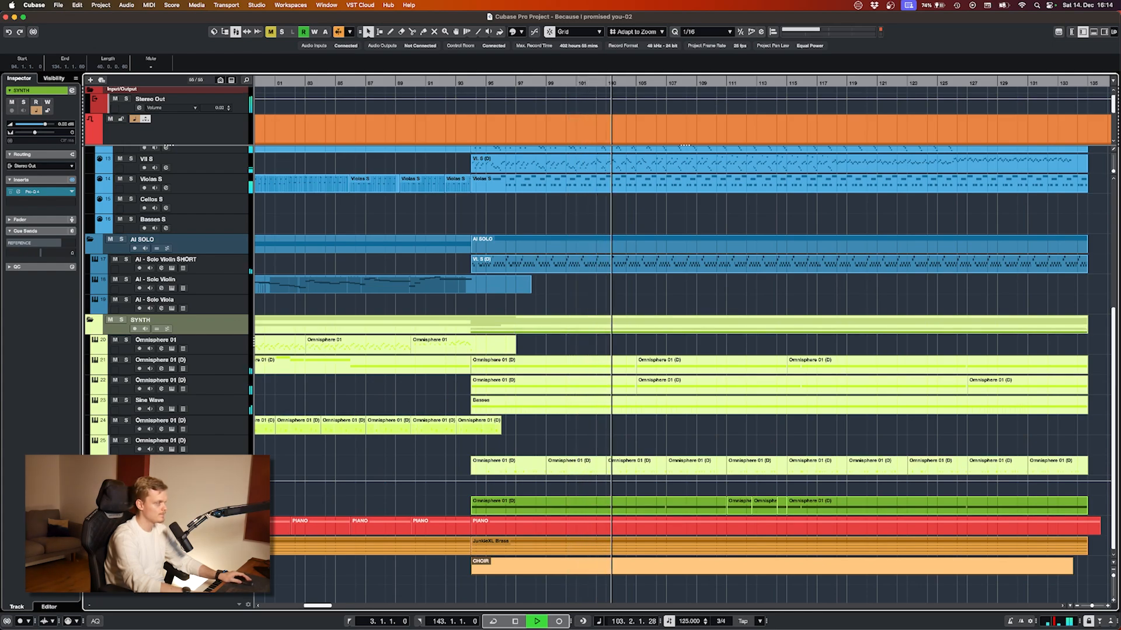
key("space")
- Play the full mix from bar 94 with the synth, piano, brass and choir parts in view
scroll(683, 374, "down", 1)
scroll(683, 373, "up", 1)
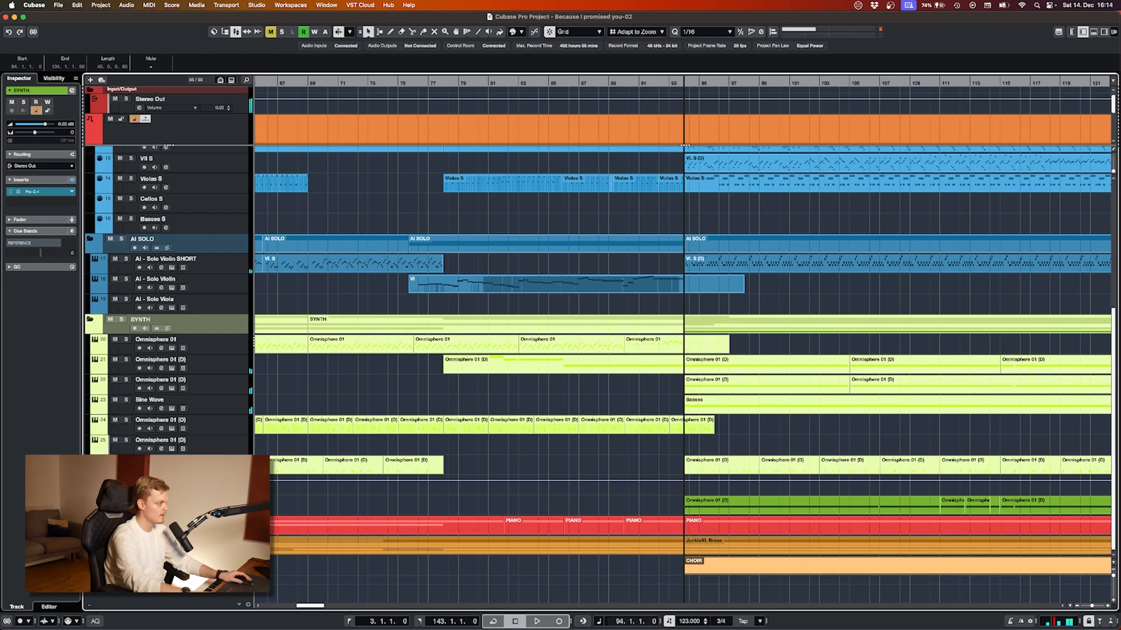
scroll(683, 374, "down", 1)
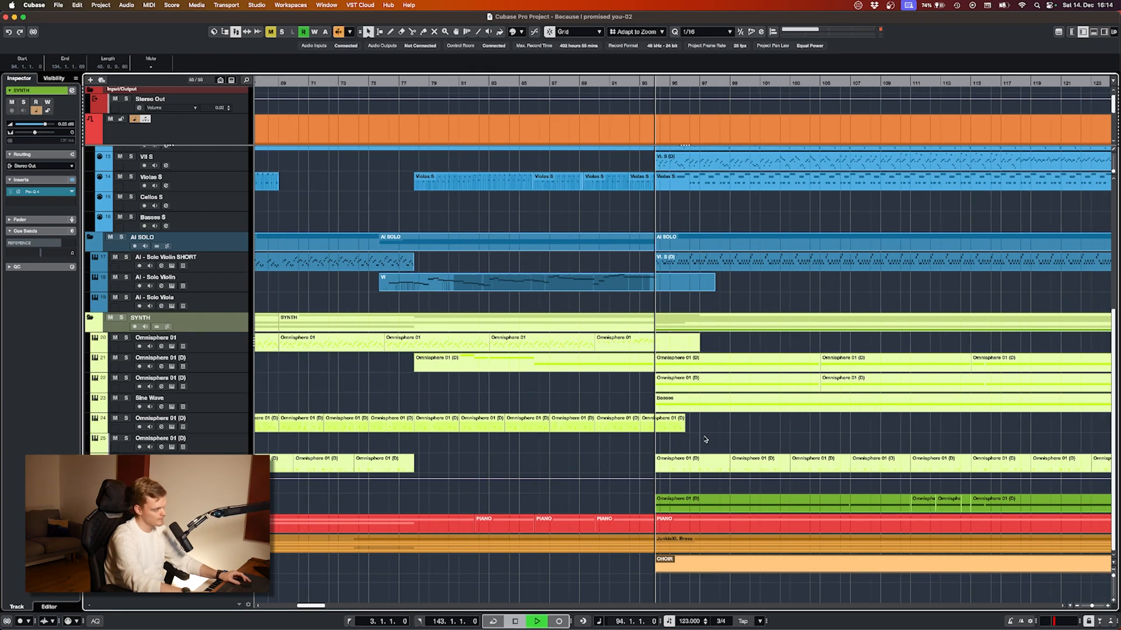
key("f")
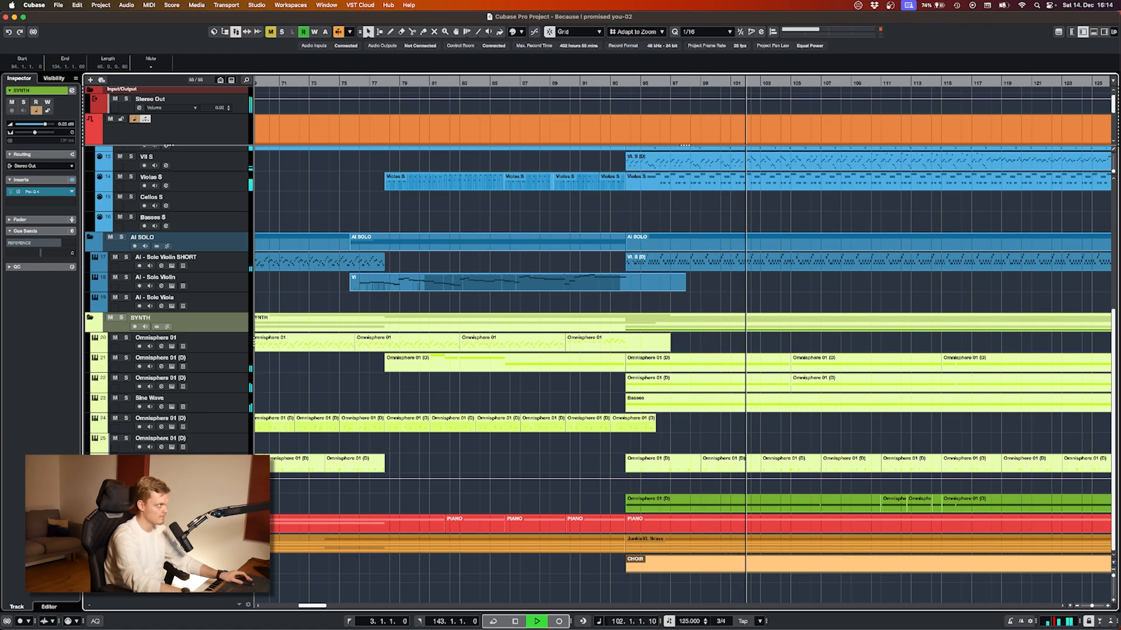
scroll(683, 350, "up", 1)
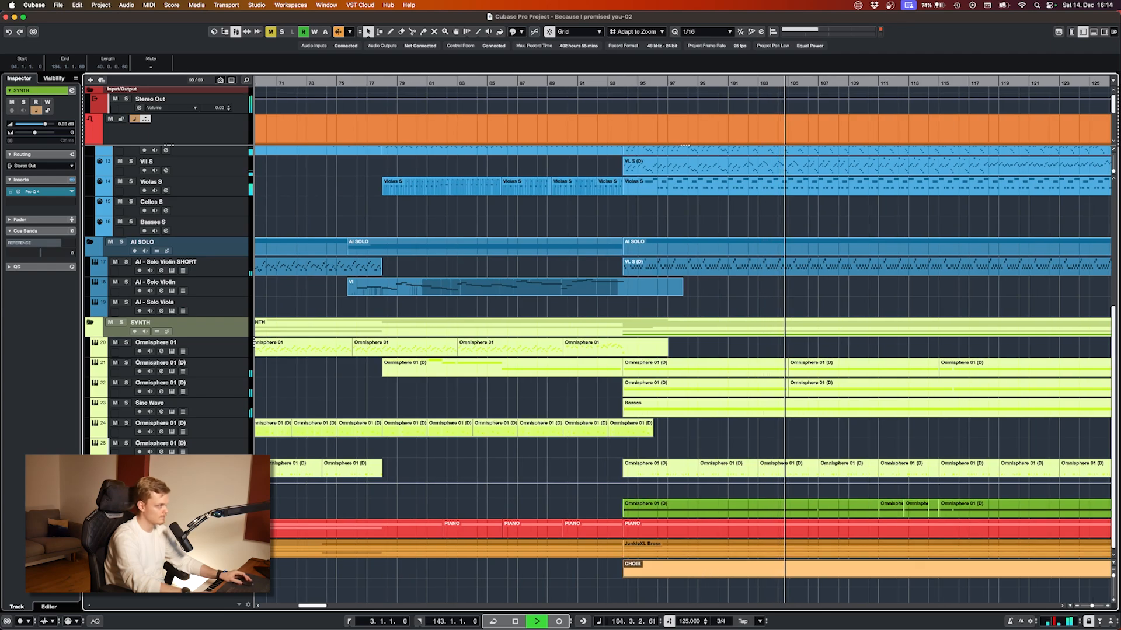
scroll(500, 461, "down", 1)
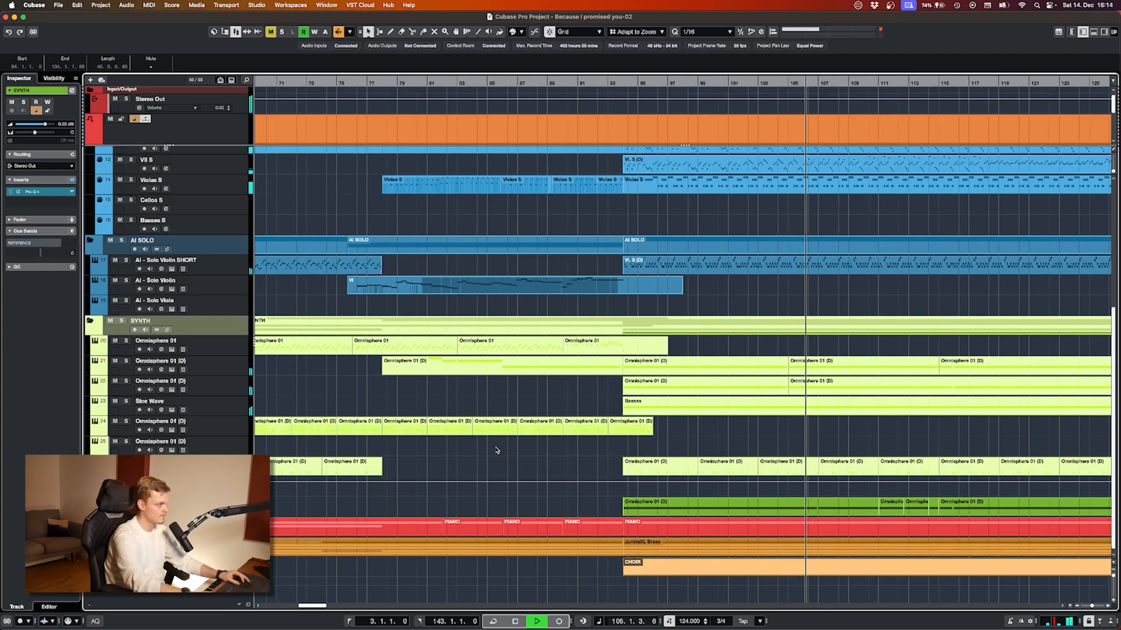
- Follow the Berlin Strings tracks during playback, stop, and look over the long string parts around bar 94
scroll(499, 456, "right", 10)
scroll(497, 450, "up", 6)
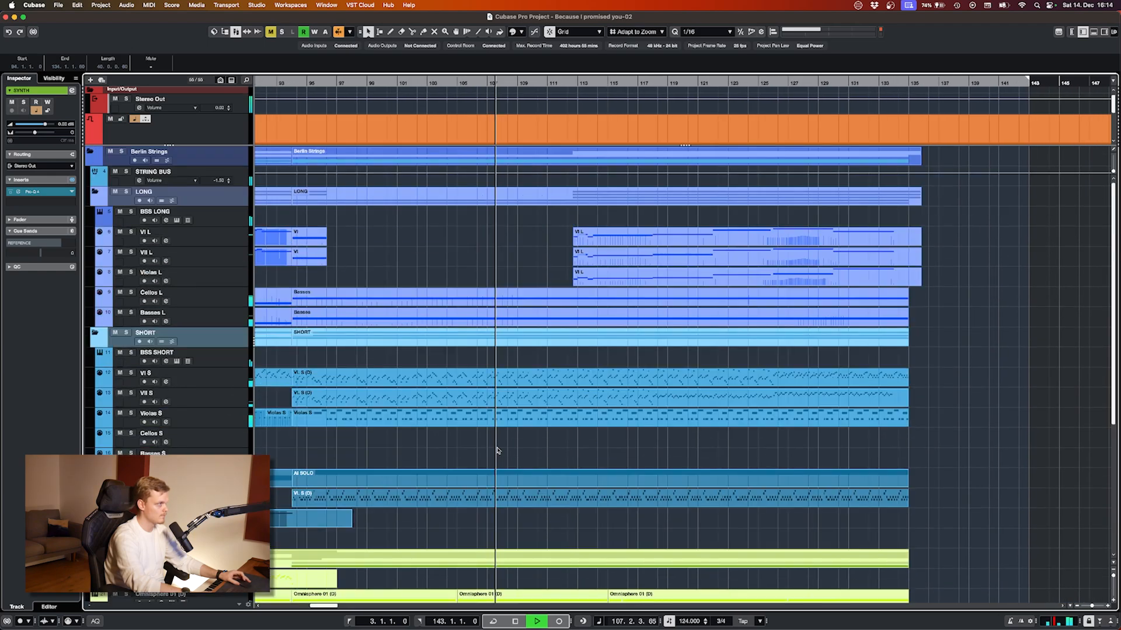
left_click(502, 357)
key("space")
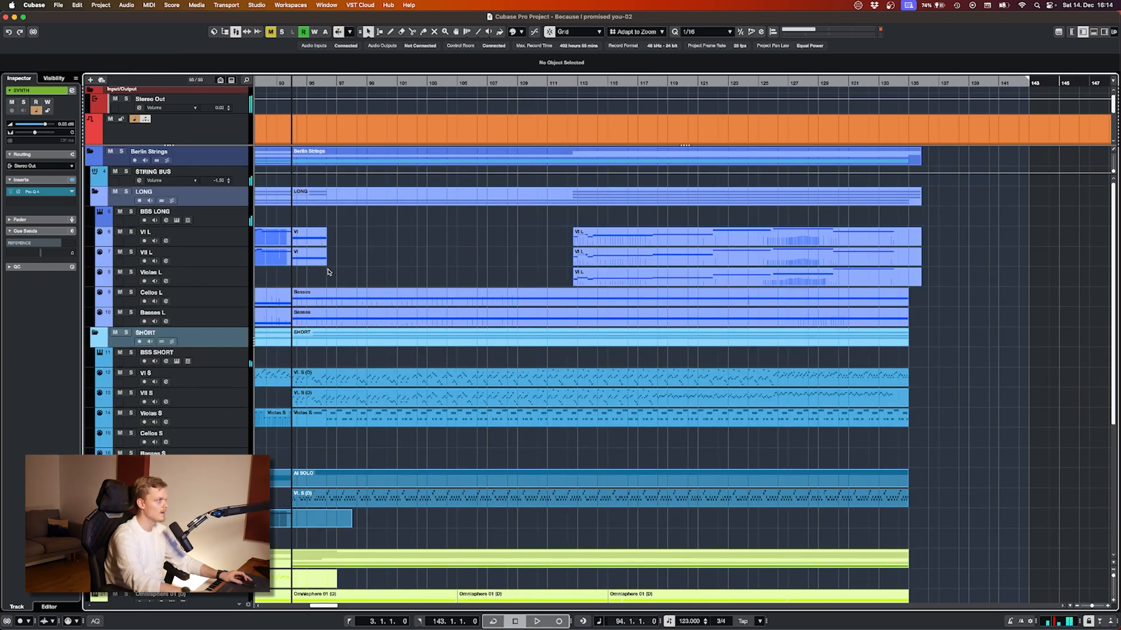
scroll(285, 289, "up", 3)
scroll(285, 289, "down", 3)
scroll(286, 293, "left", 4)
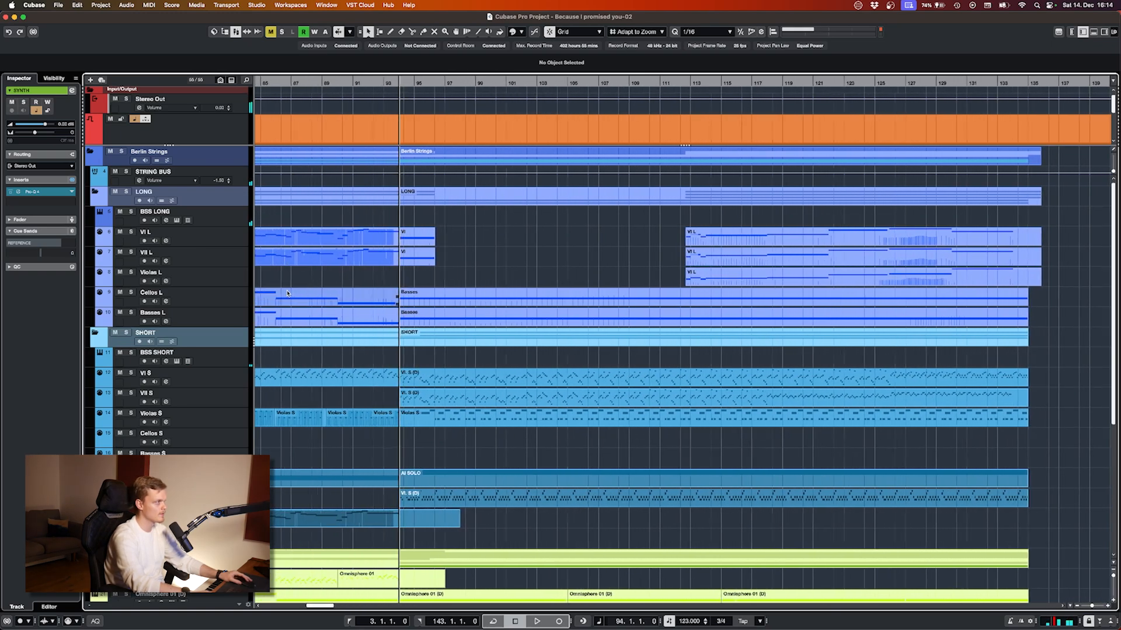